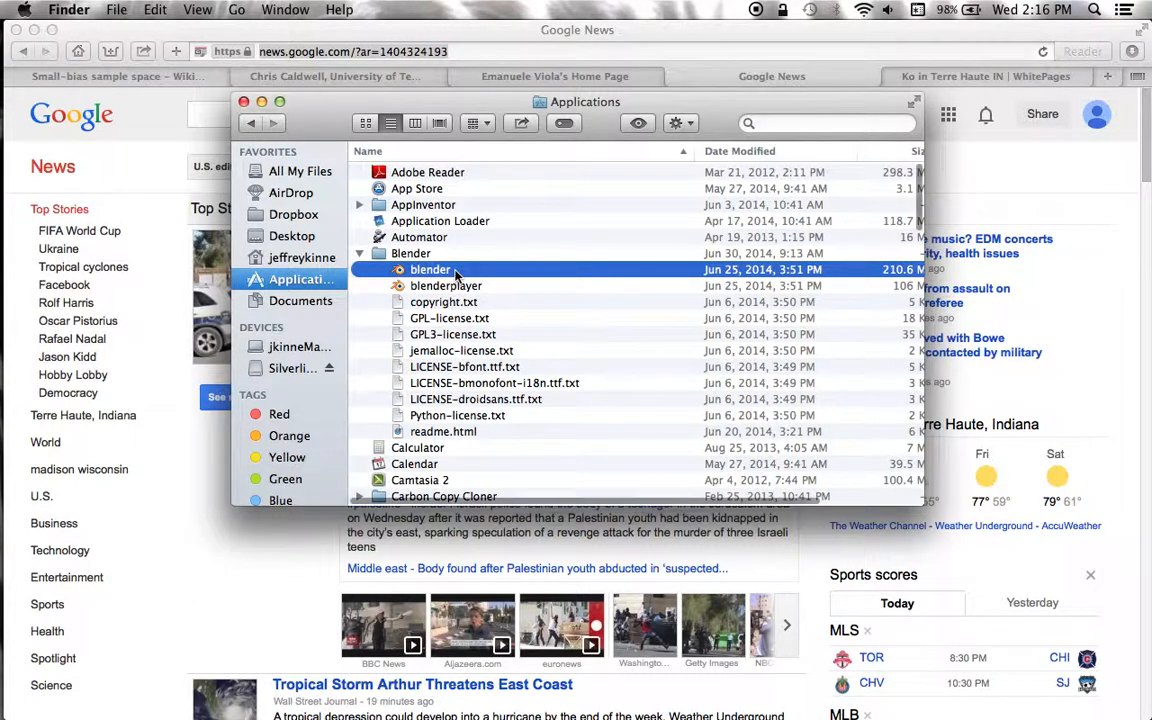
# - Show the blender app's package contents, run the blender executable in Contents/MacOS, and dismiss the Blender splash screen
pyautogui.rightClick(455, 275)
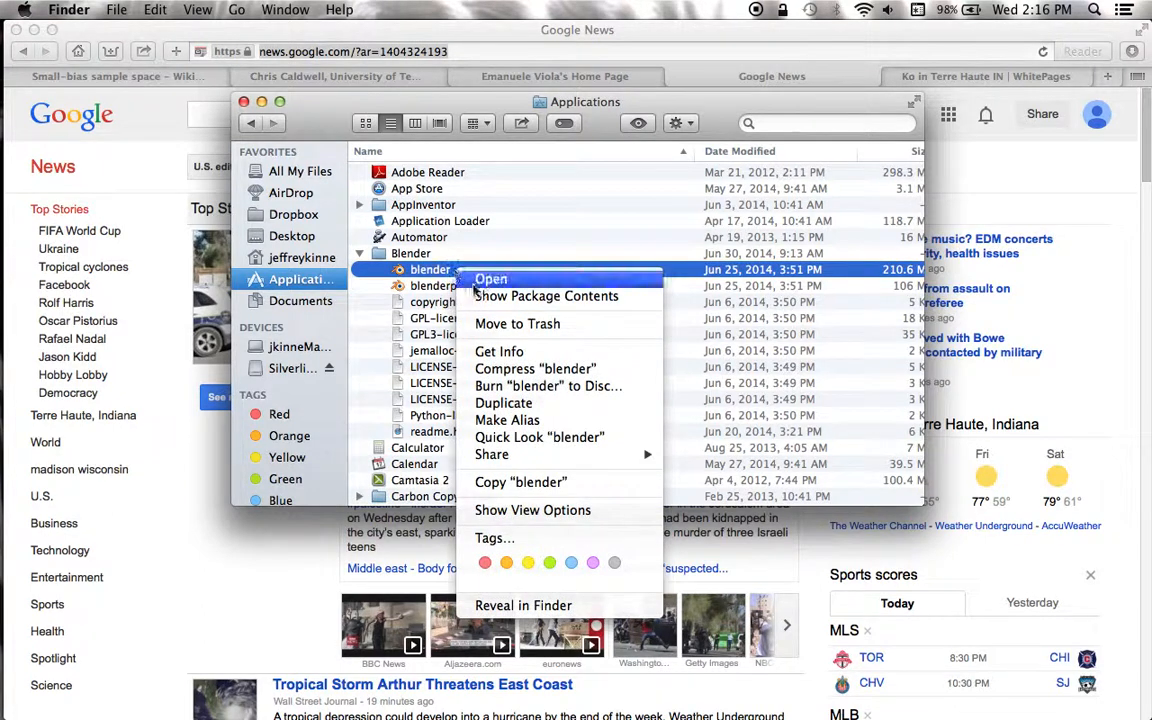
pyautogui.click(482, 297)
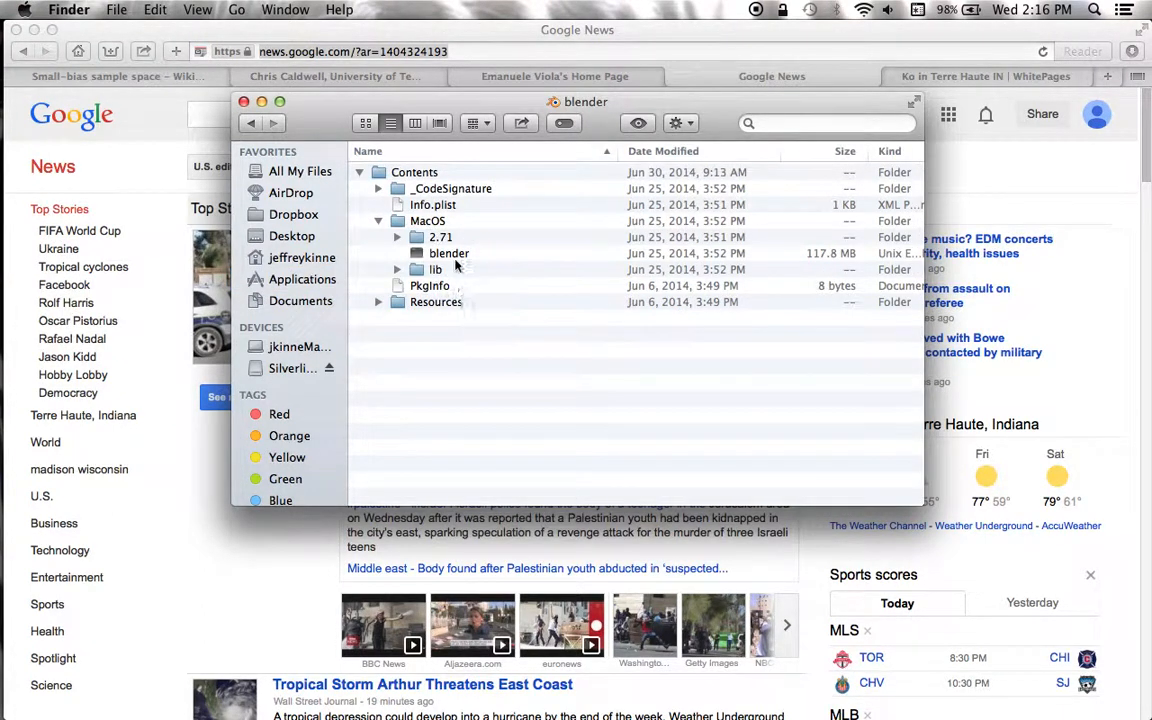
pyautogui.click(449, 256)
pyautogui.doubleClick(449, 255)
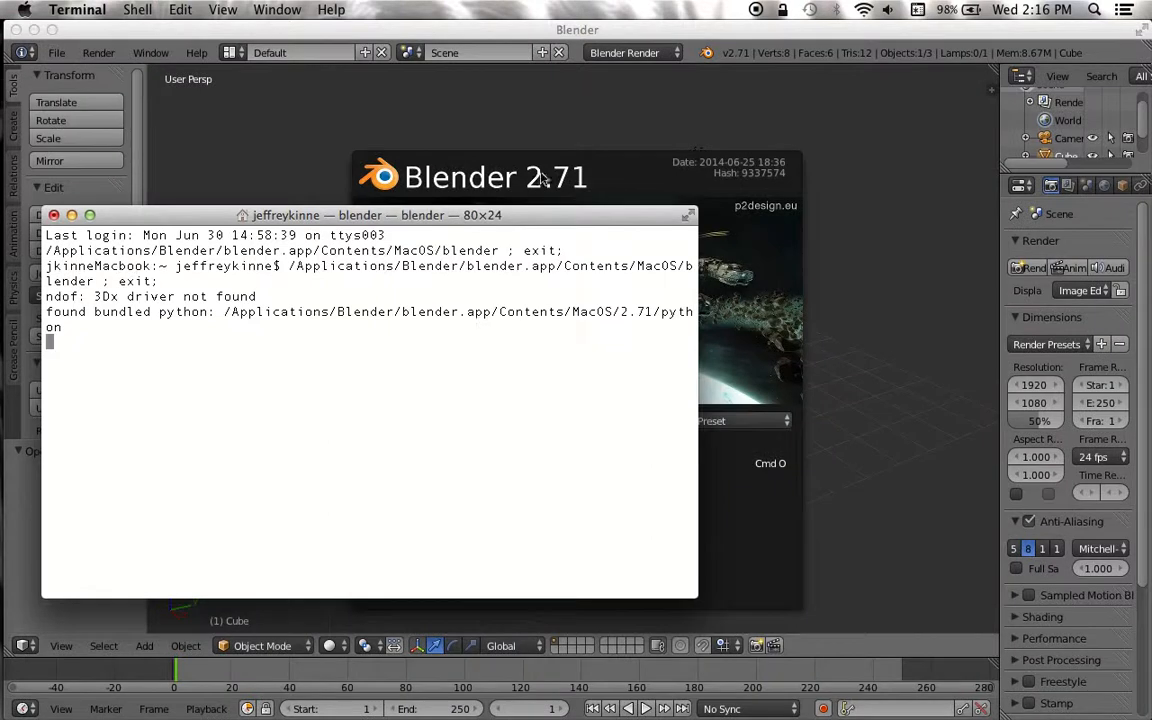
pyautogui.click(548, 129)
pyautogui.click(585, 192)
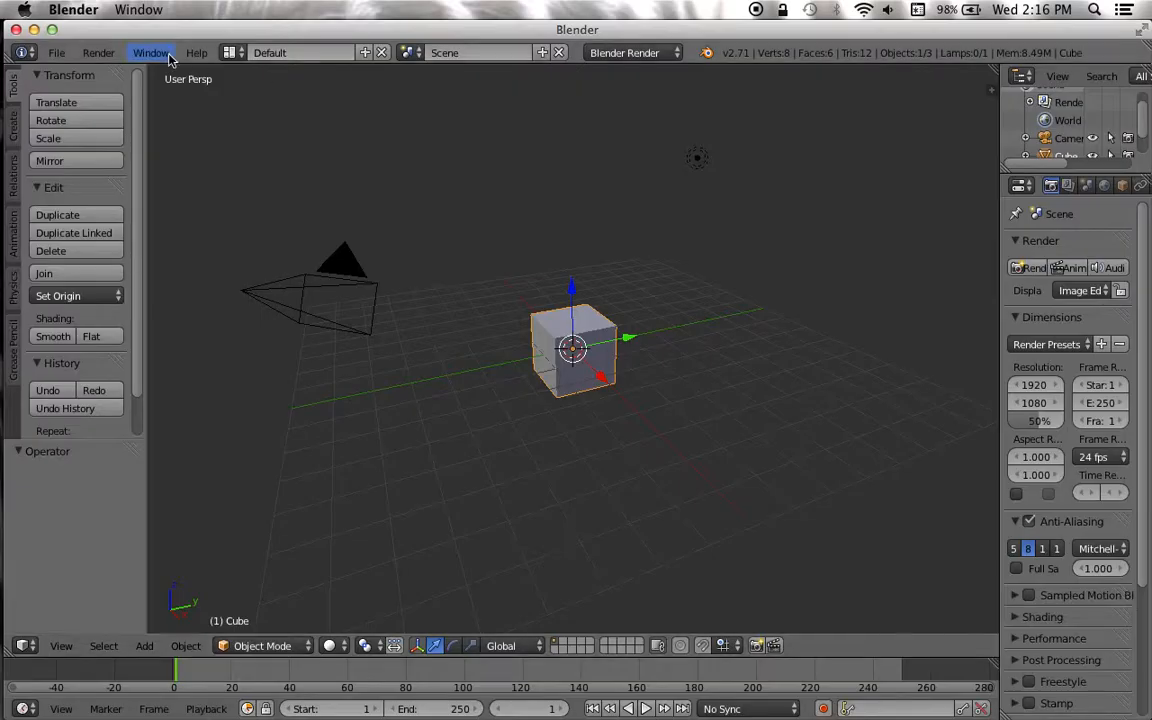
pyautogui.click(168, 56)
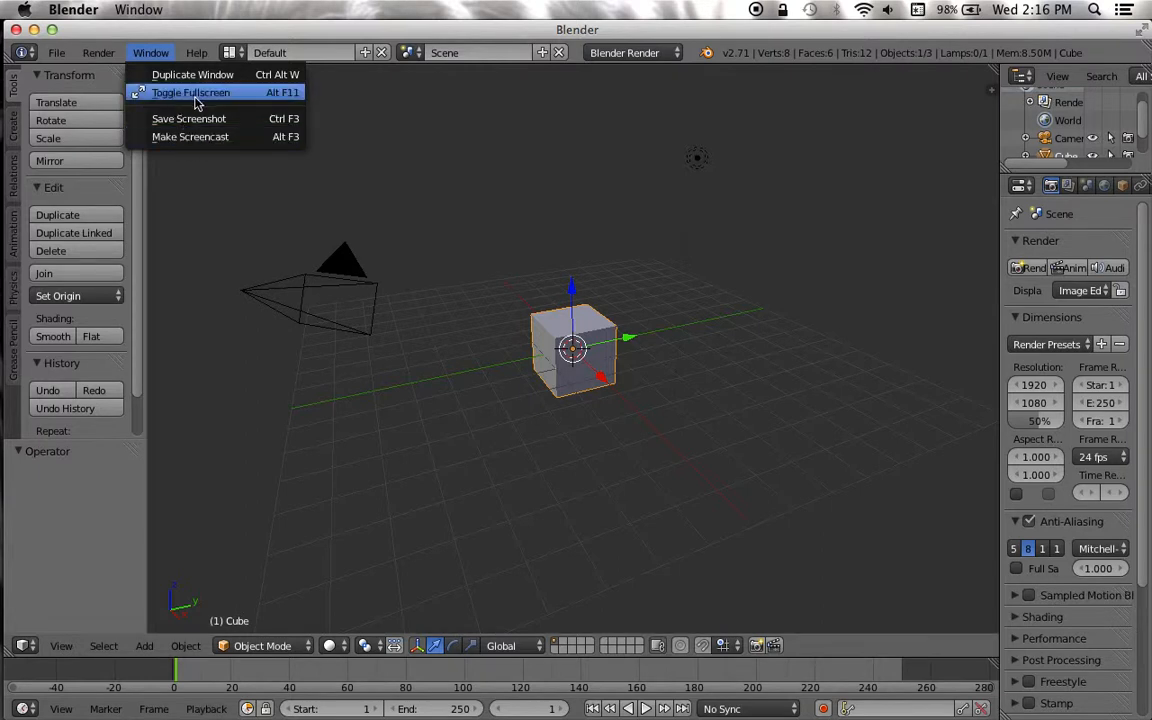
pyautogui.click(237, 140)
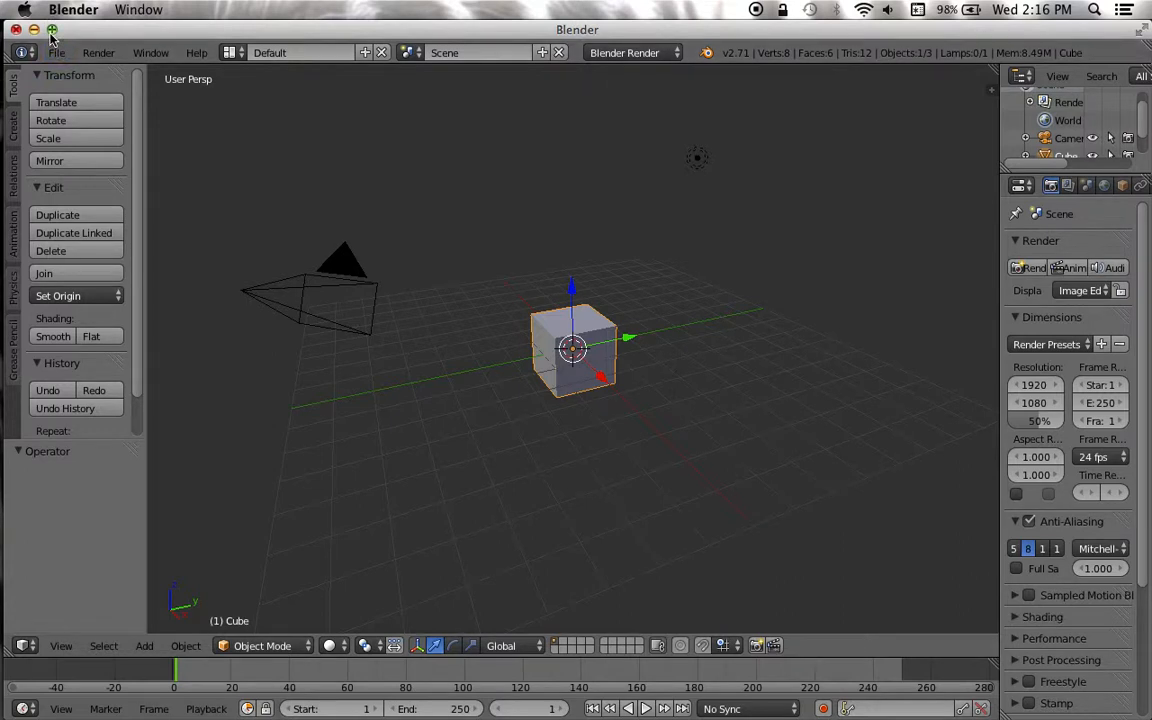
# - Switch the engine to Blender Game and widen the properties area
pyautogui.click(636, 55)
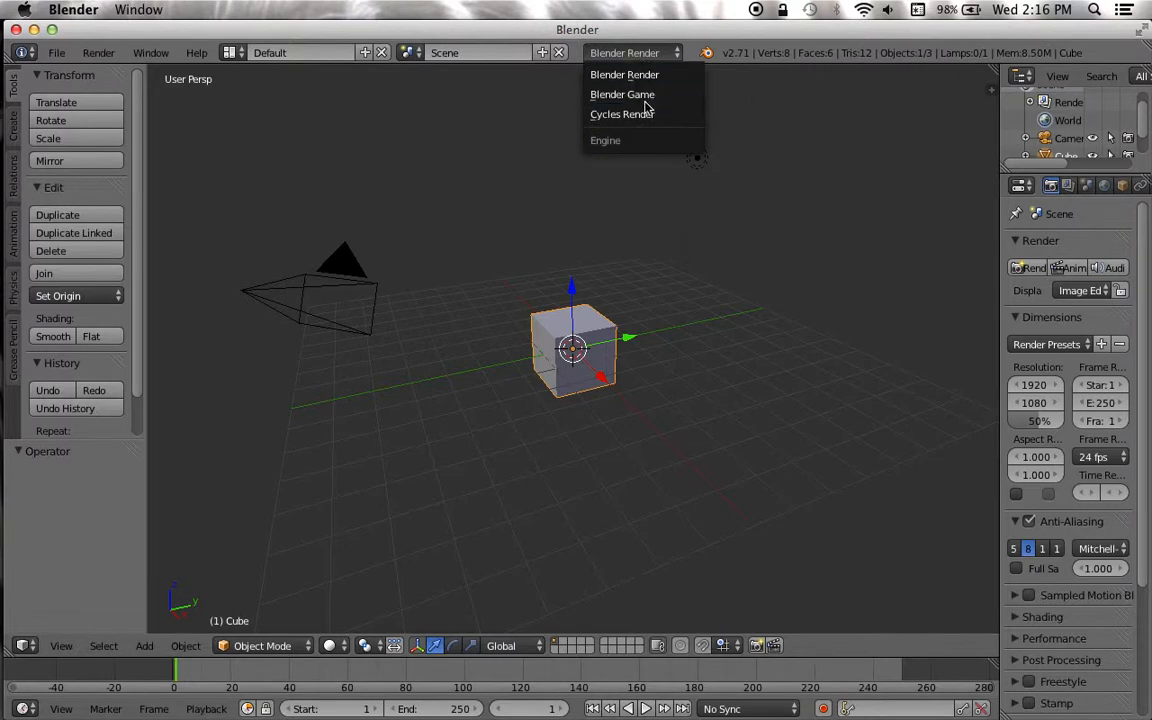
pyautogui.click(646, 98)
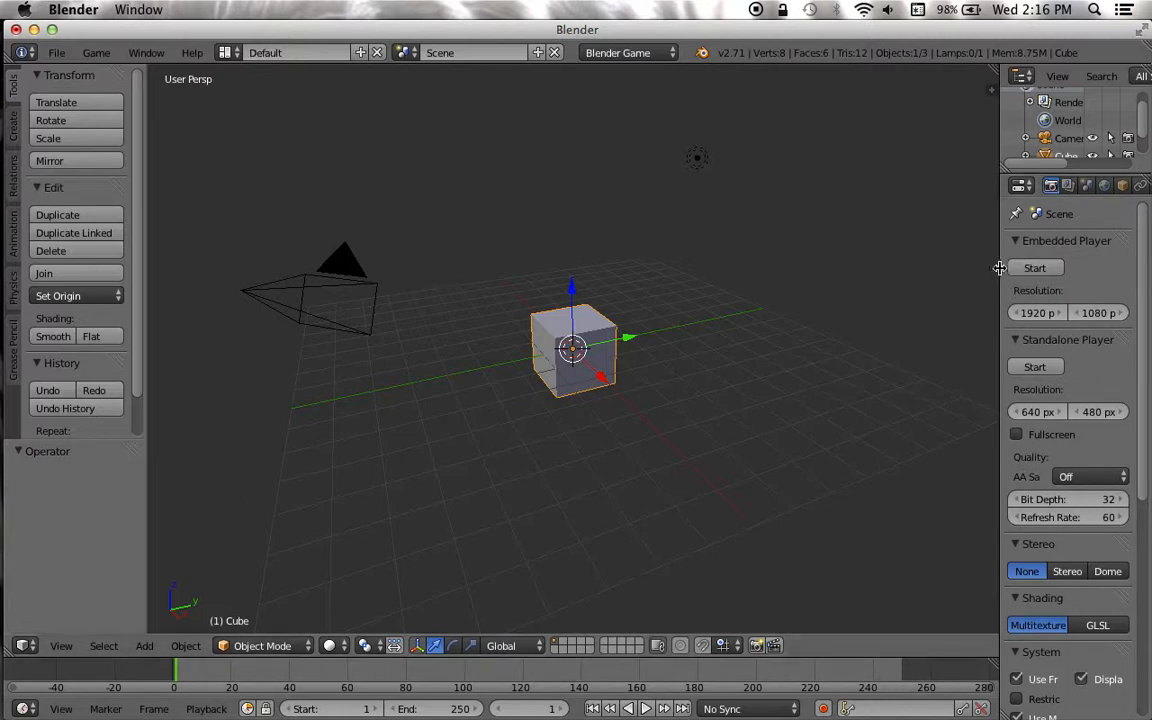
pyautogui.moveTo(1000, 268); pyautogui.dragTo(874, 260)
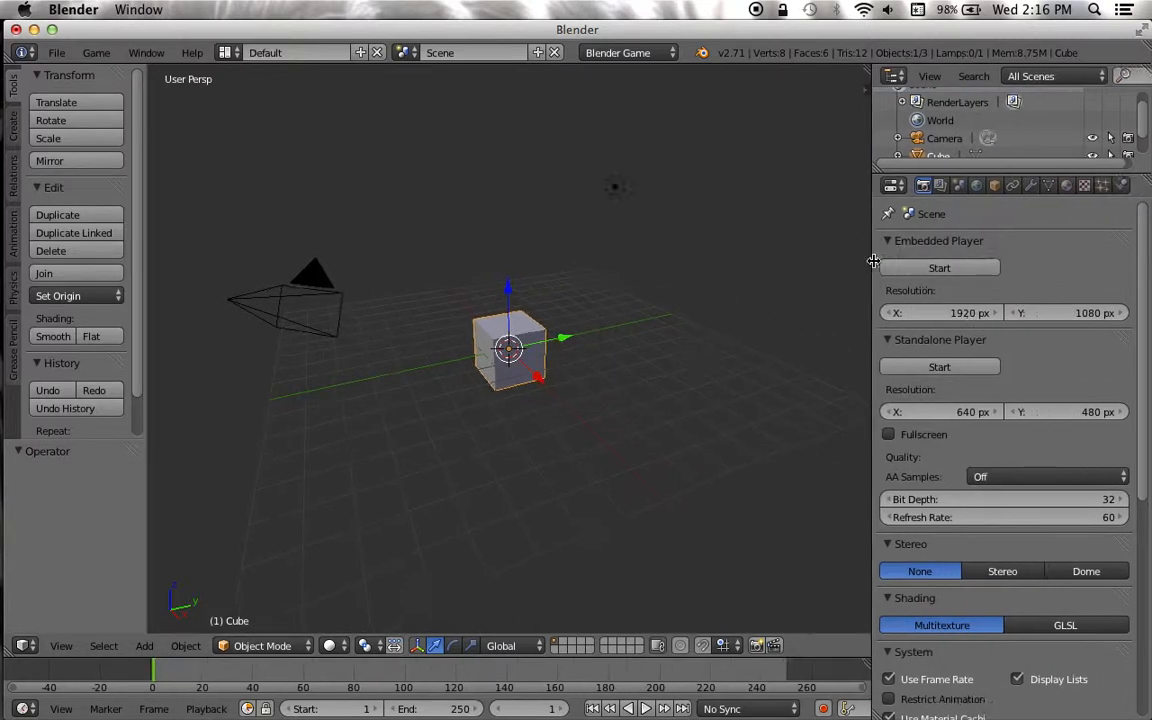
# - Run the game in the 3D view with the default static cube, and stop it
pyautogui.click(736, 305)
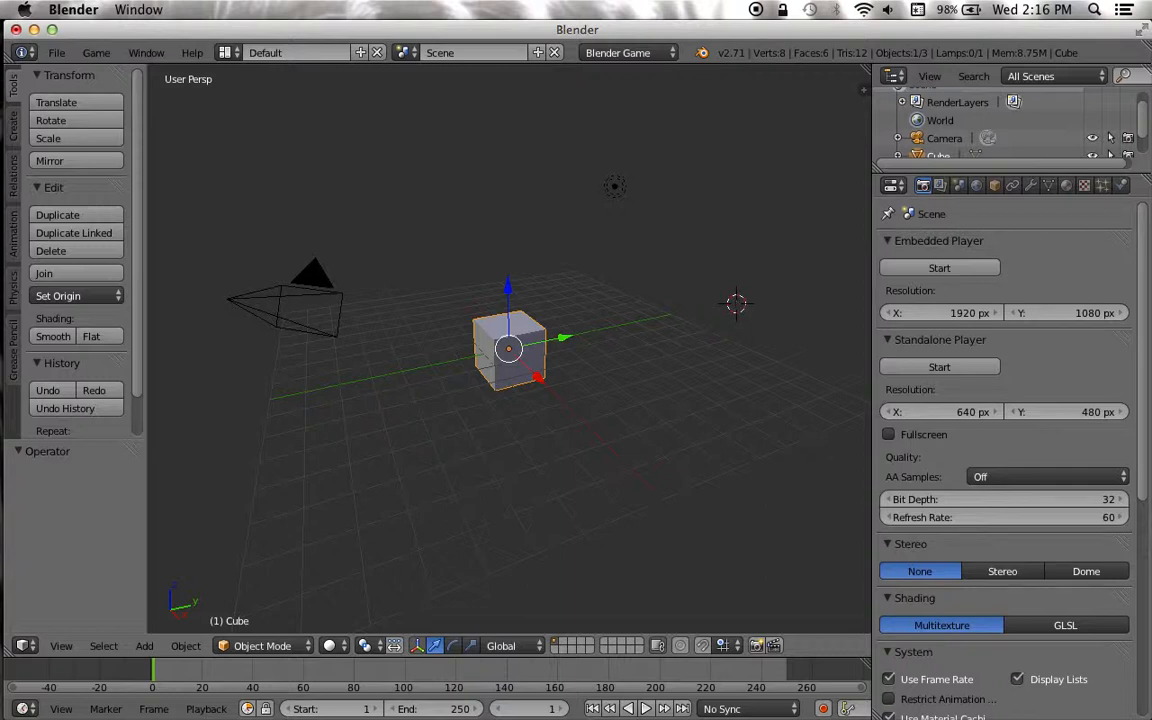
pyautogui.press('p')
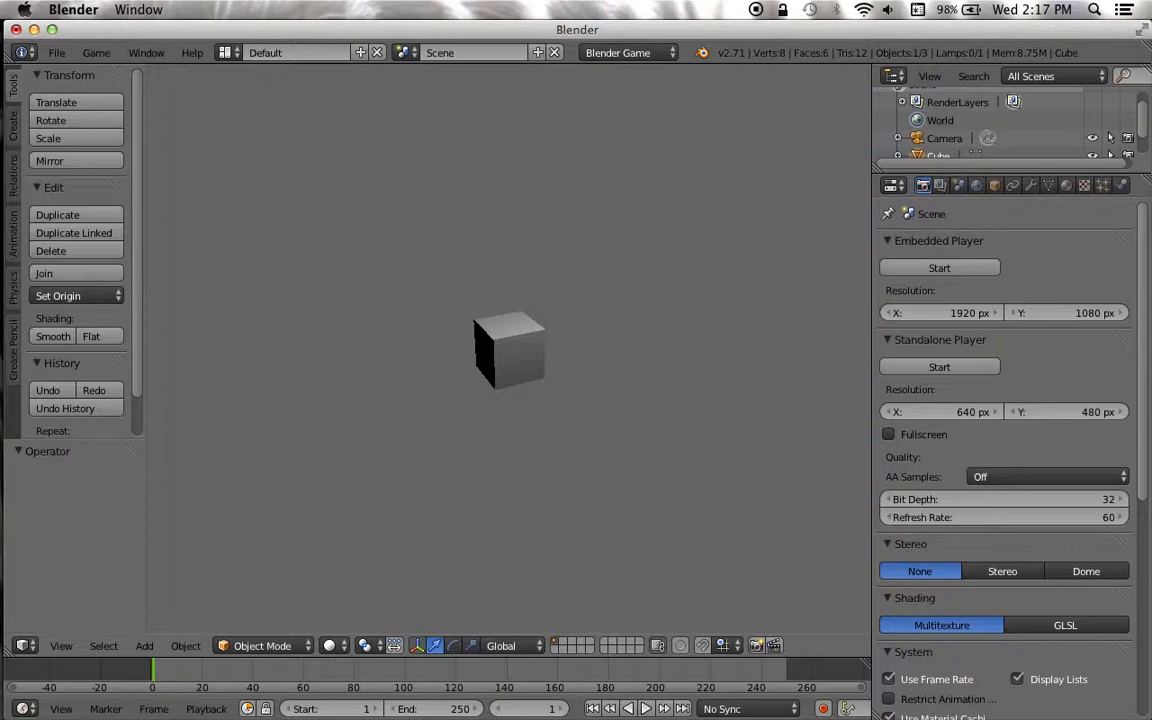
pyautogui.press('Escape')
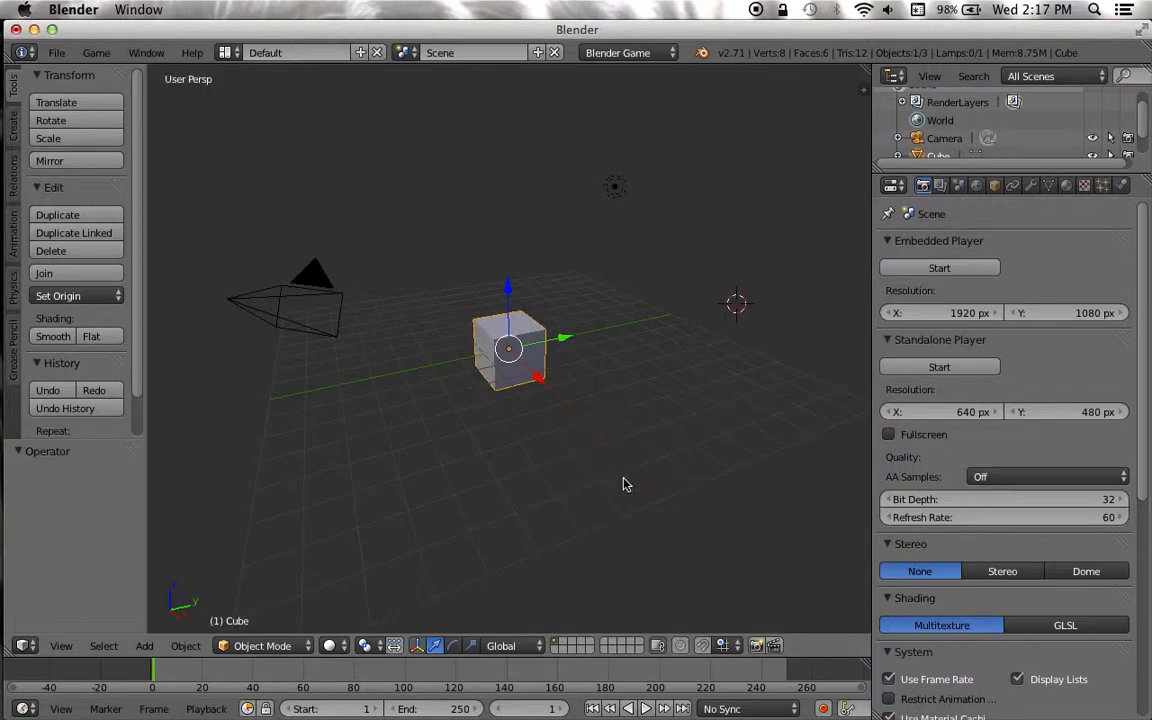
# - Widen the tool shelf beside the 3D view
pyautogui.click(533, 367)
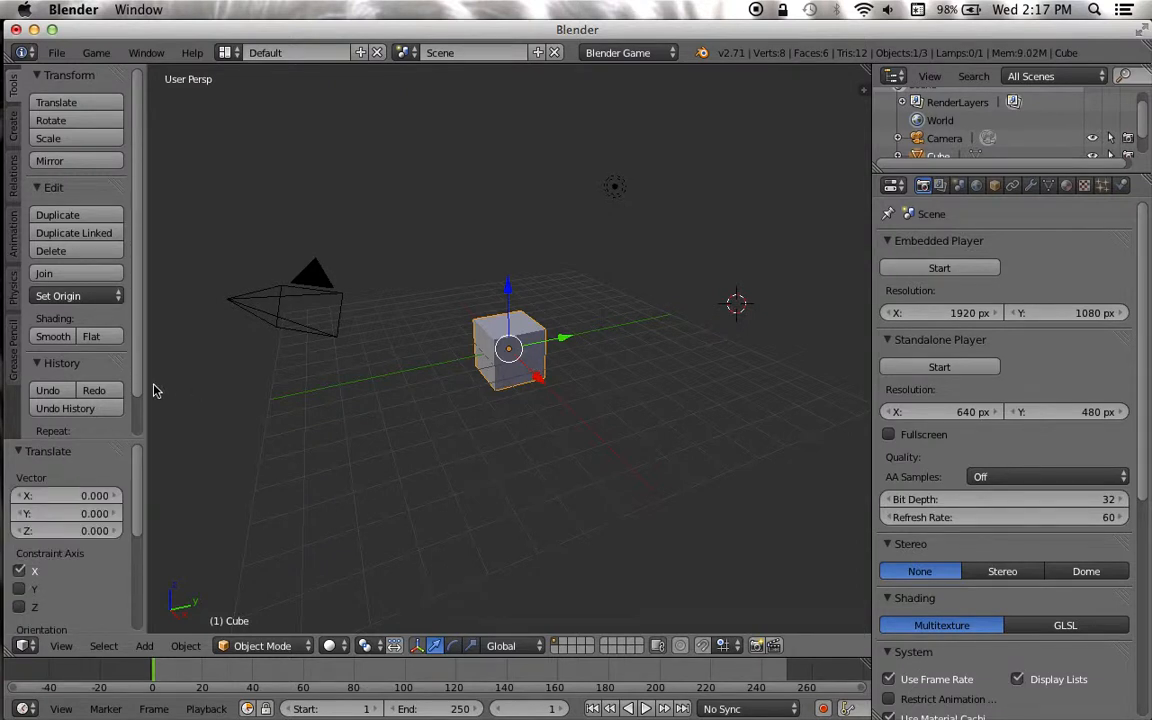
pyautogui.moveTo(145, 375); pyautogui.dragTo(204, 377)
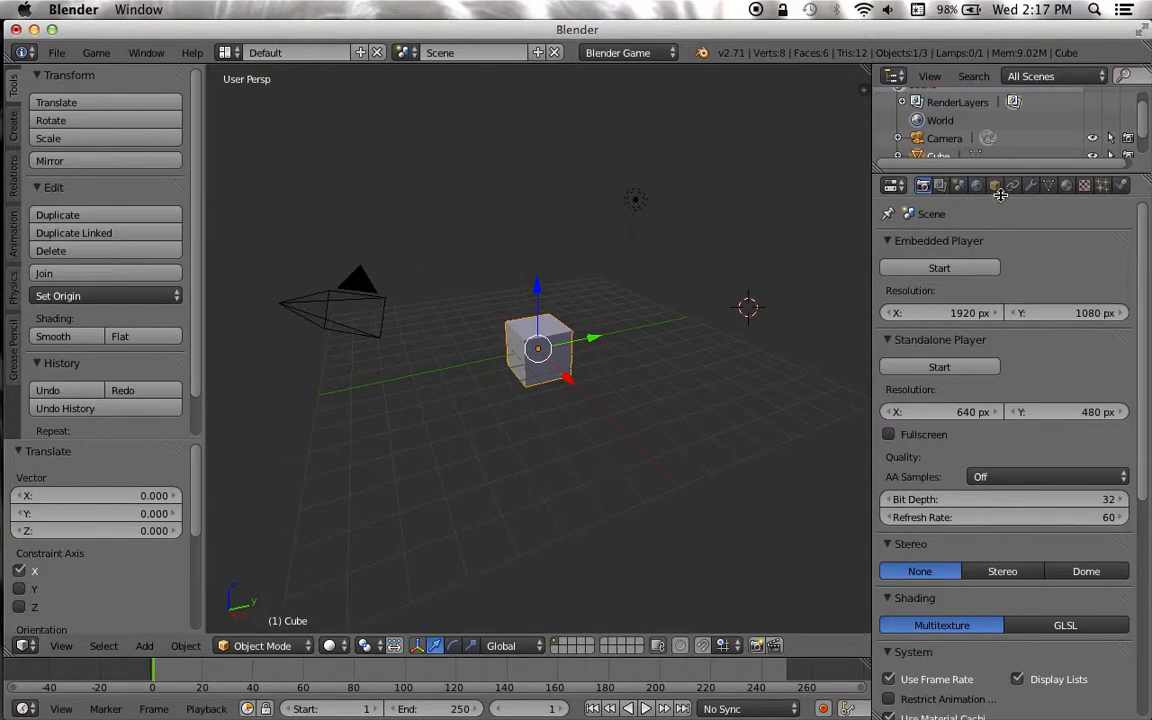
# - Examine the cube's physics settings, the available editor types, and the world and scene settings
pyautogui.click(1122, 186)
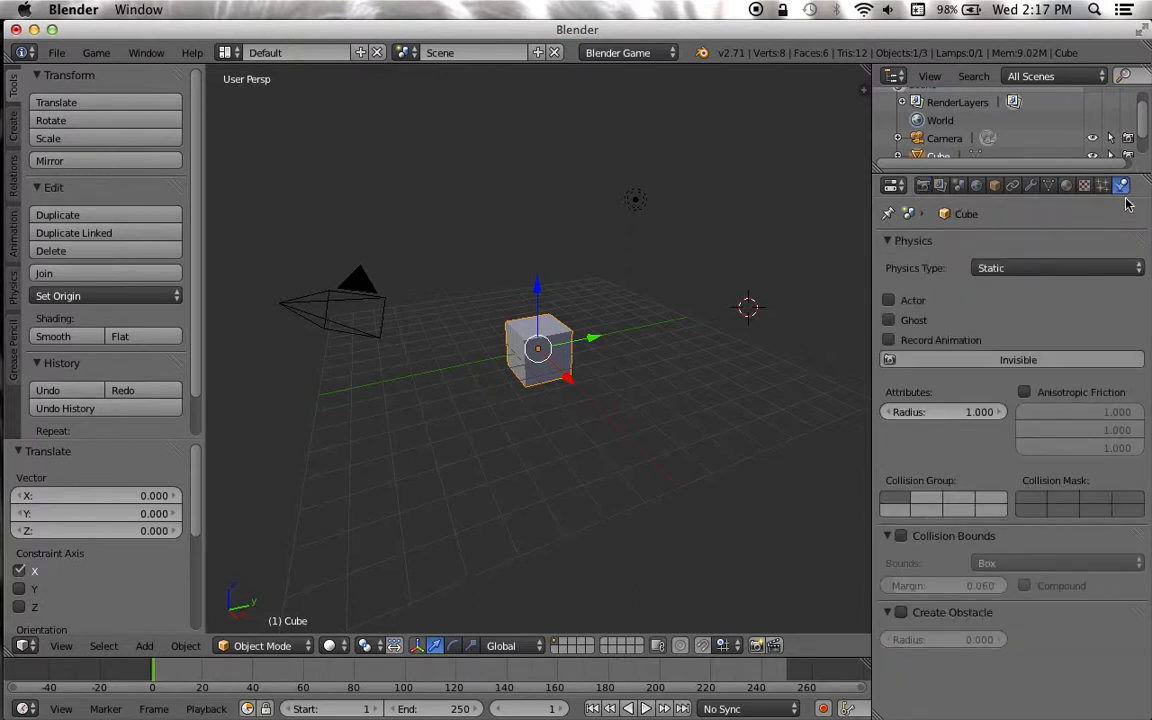
pyautogui.click(896, 188)
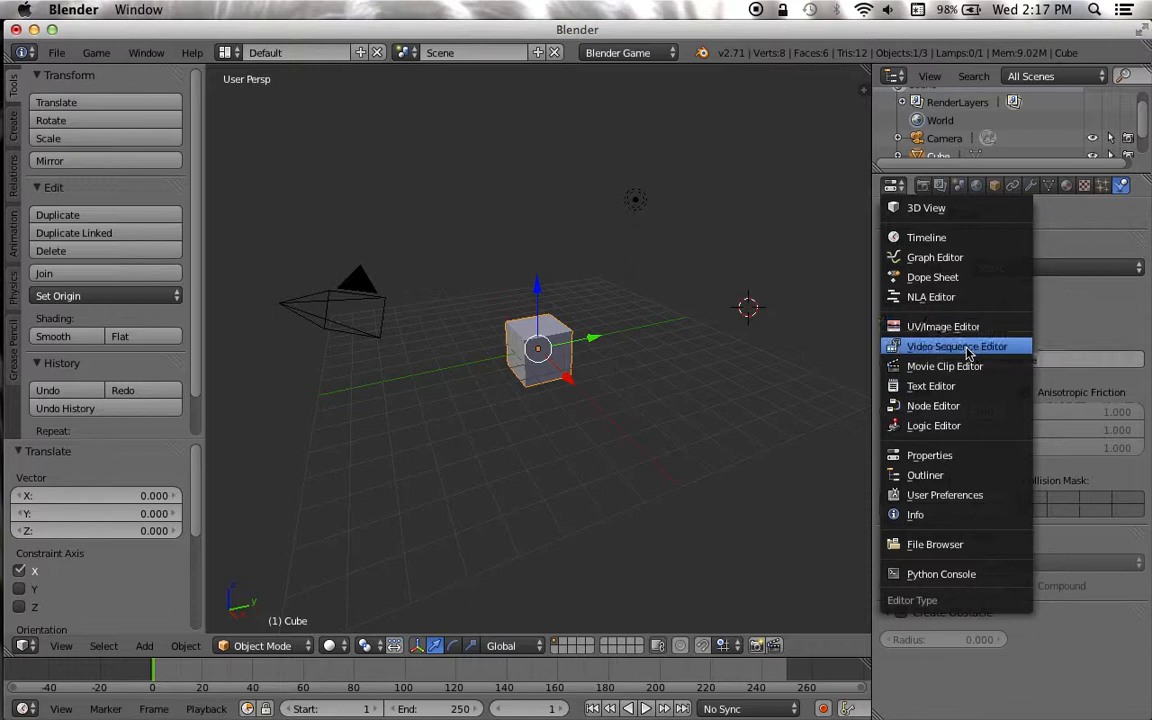
pyautogui.click(955, 458)
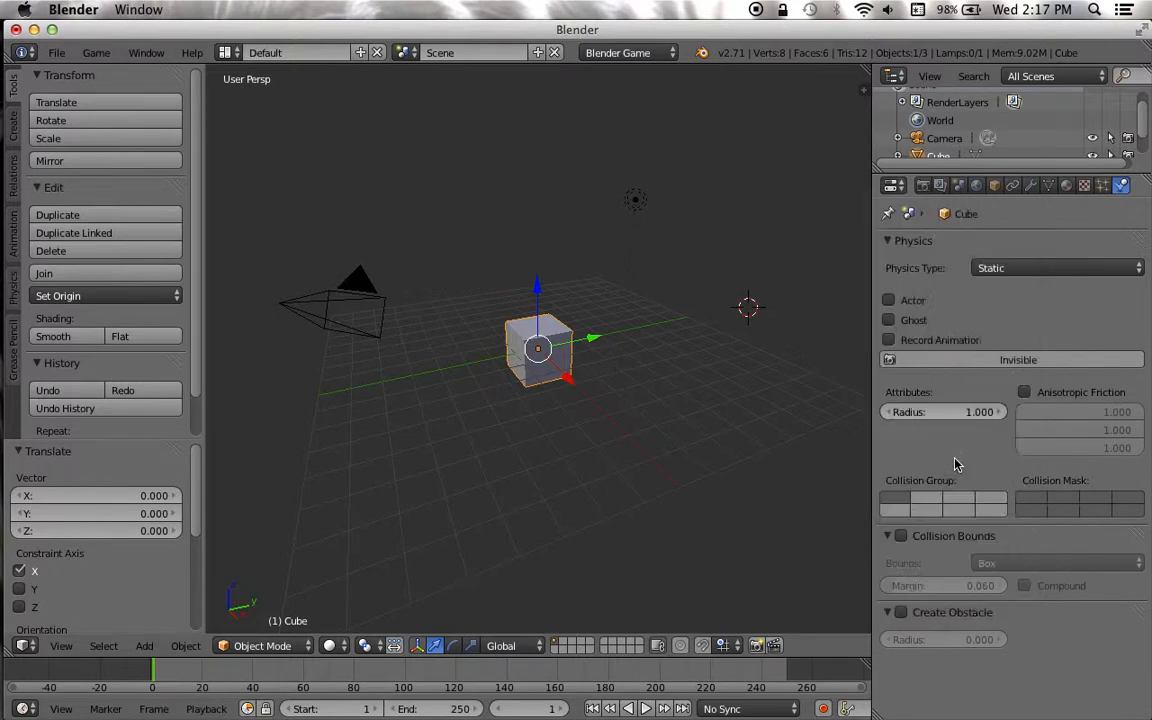
pyautogui.click(977, 187)
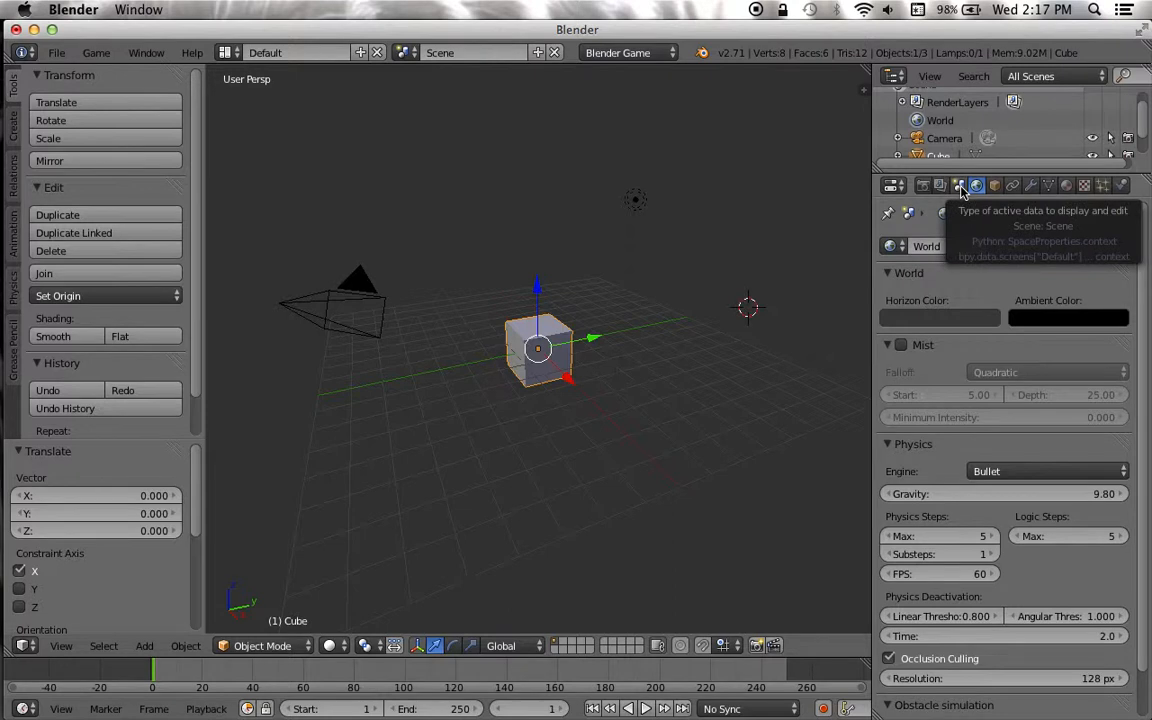
pyautogui.click(960, 189)
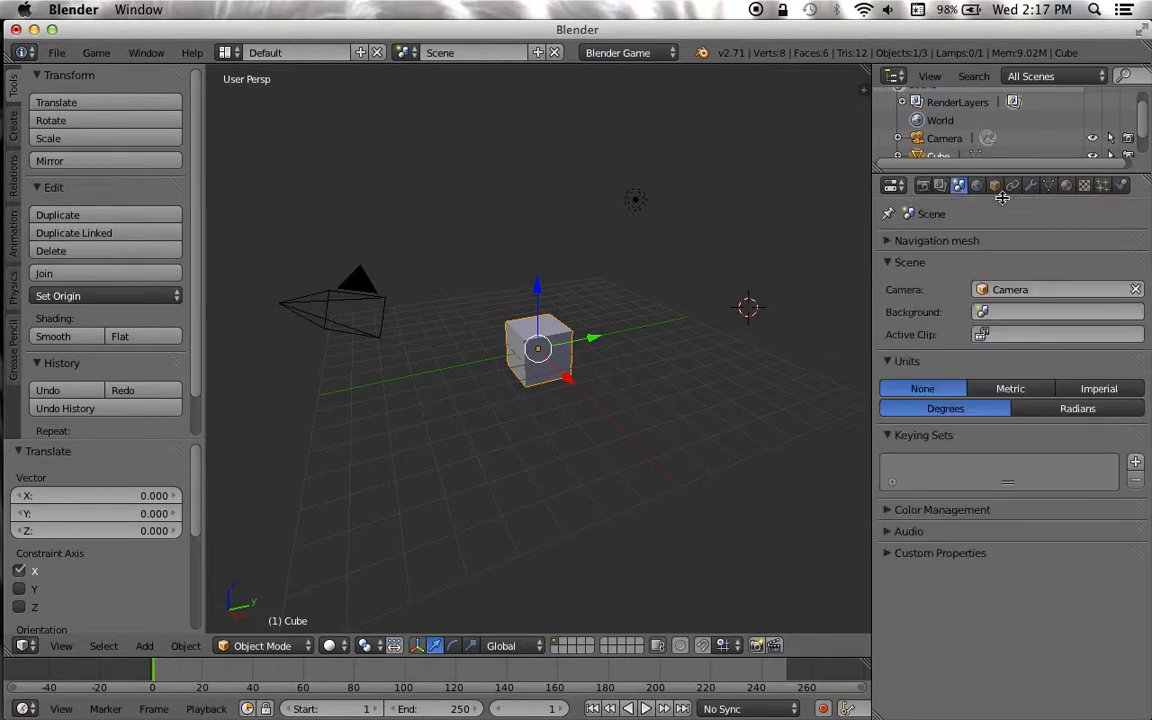
# - Move the cube about -0.65 along the X axis, and reset its X location to 0 in the object properties
pyautogui.click(995, 186)
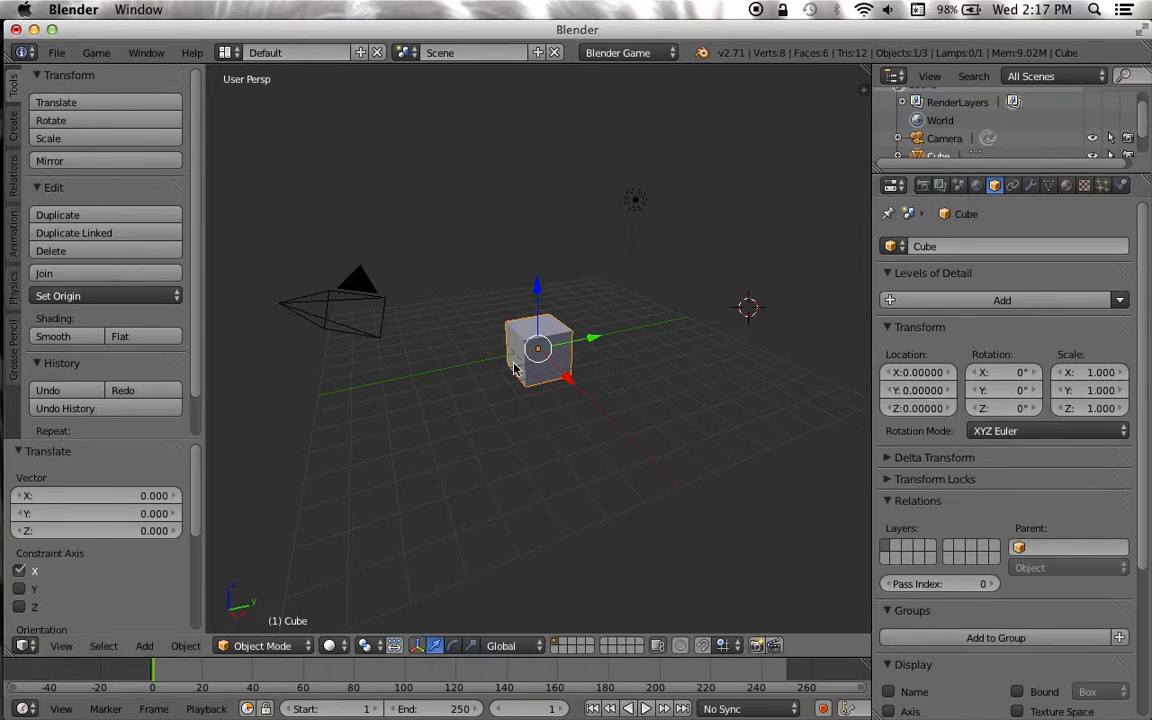
pyautogui.moveTo(560, 370)
pyautogui.mouseDown()
pyautogui.moveTo(643, 357)
pyautogui.moveTo(575, 290)
pyautogui.moveTo(612, 363)
pyautogui.moveTo(571, 319)
pyautogui.moveTo(563, 345)
pyautogui.mouseUp()
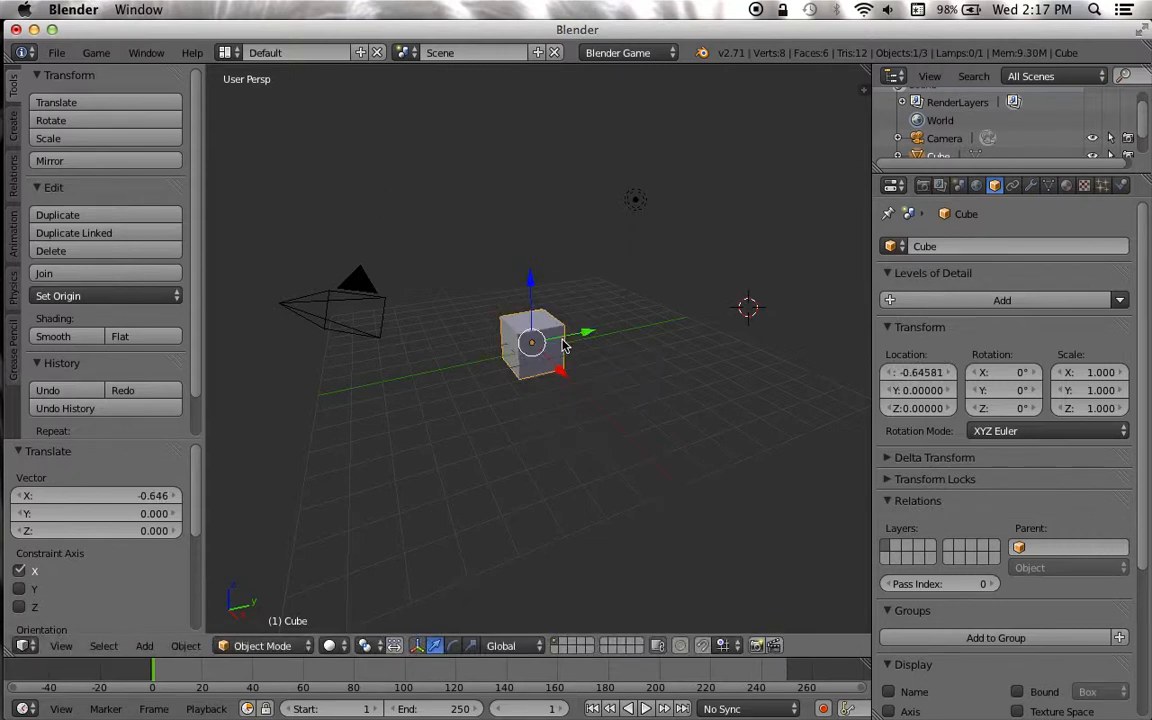
pyautogui.click(927, 372)
pyautogui.write('0')
pyautogui.press('Return')
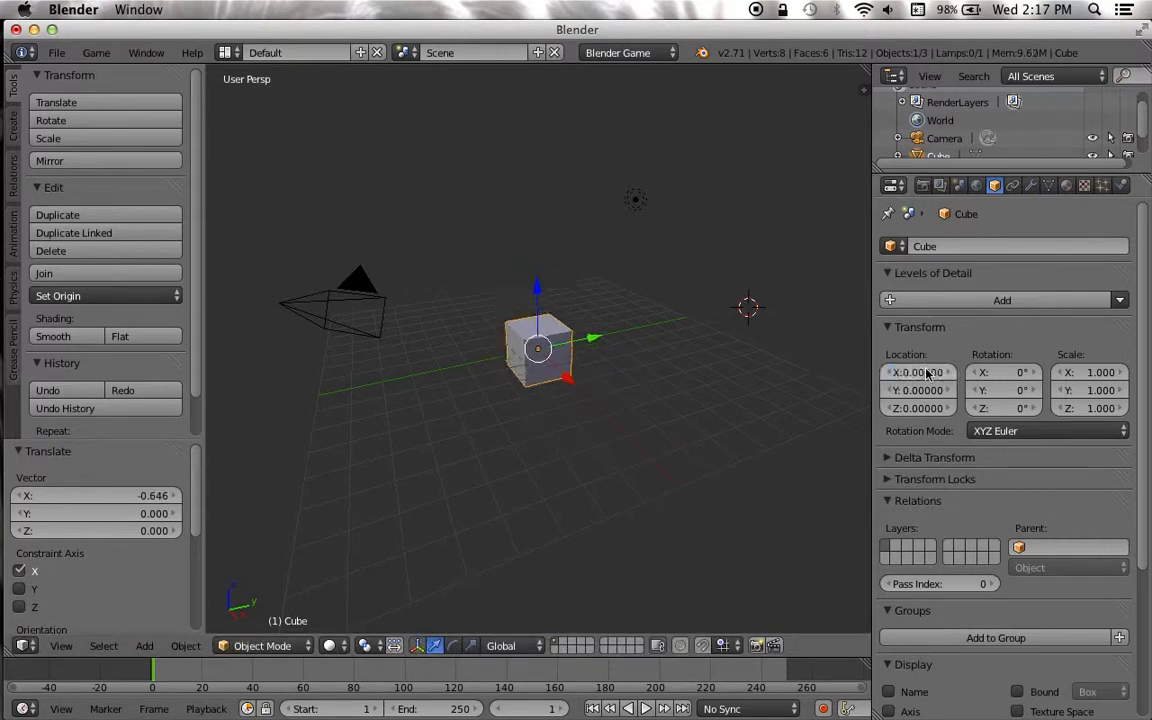
# - Set the cube's physics type to Dynamic, and run and stop the game to test it
pyautogui.click(1121, 190)
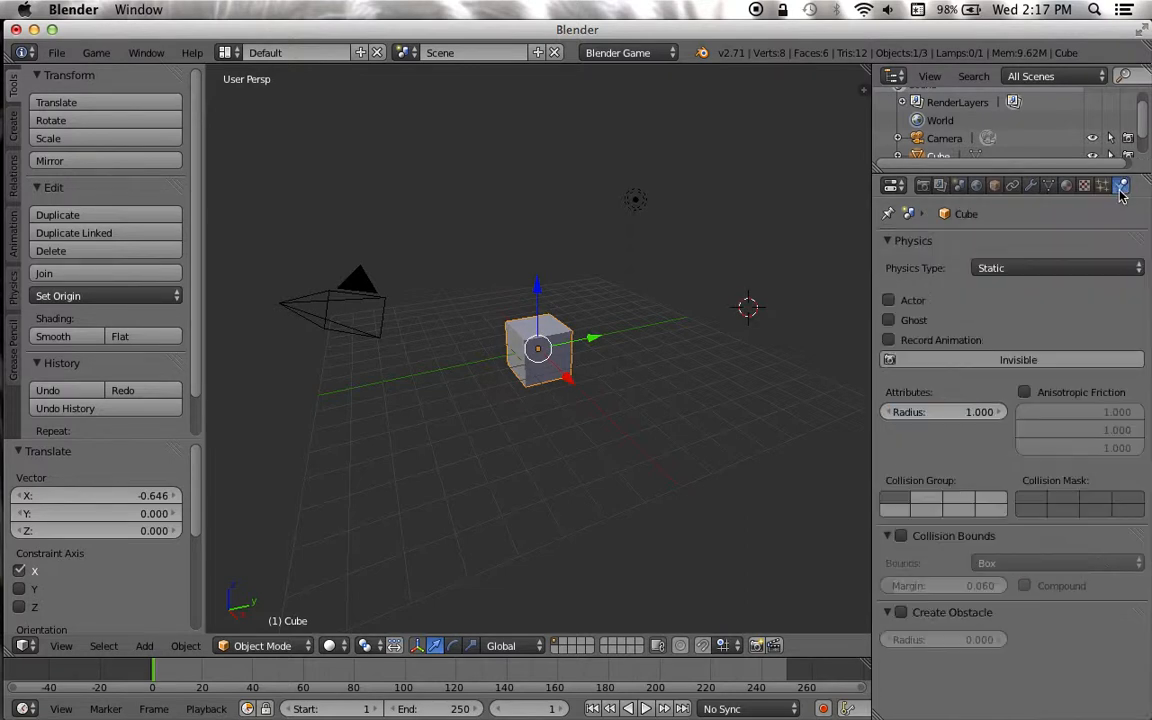
pyautogui.click(1062, 272)
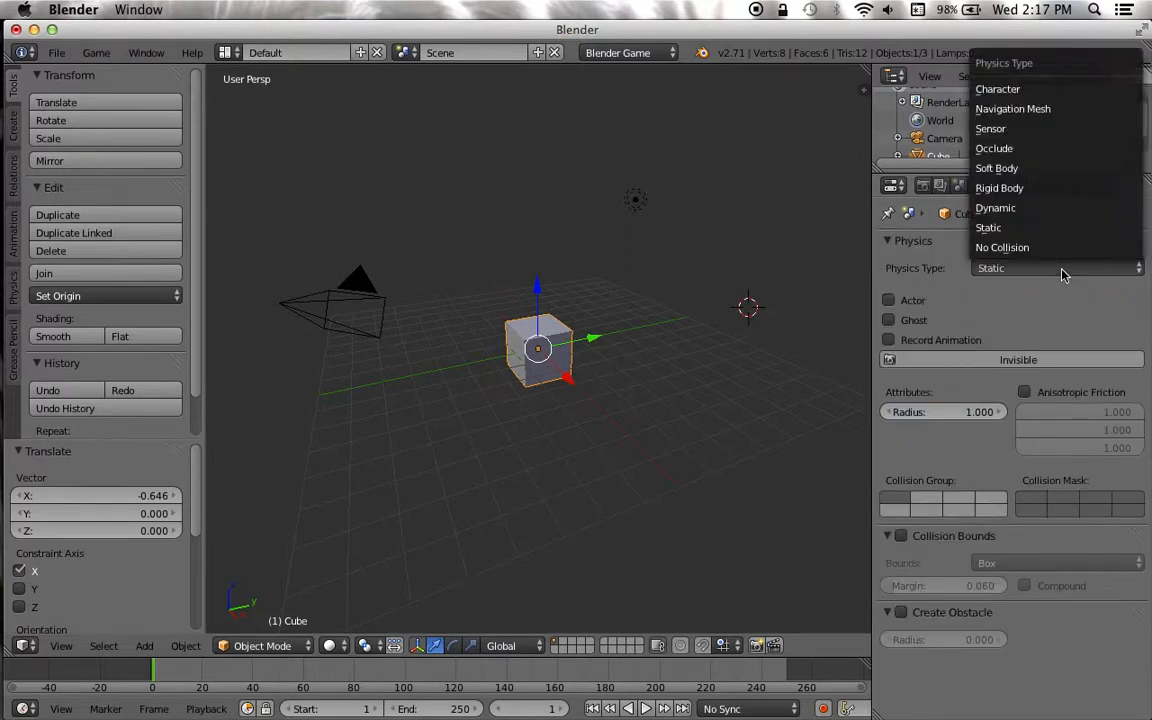
pyautogui.click(1041, 209)
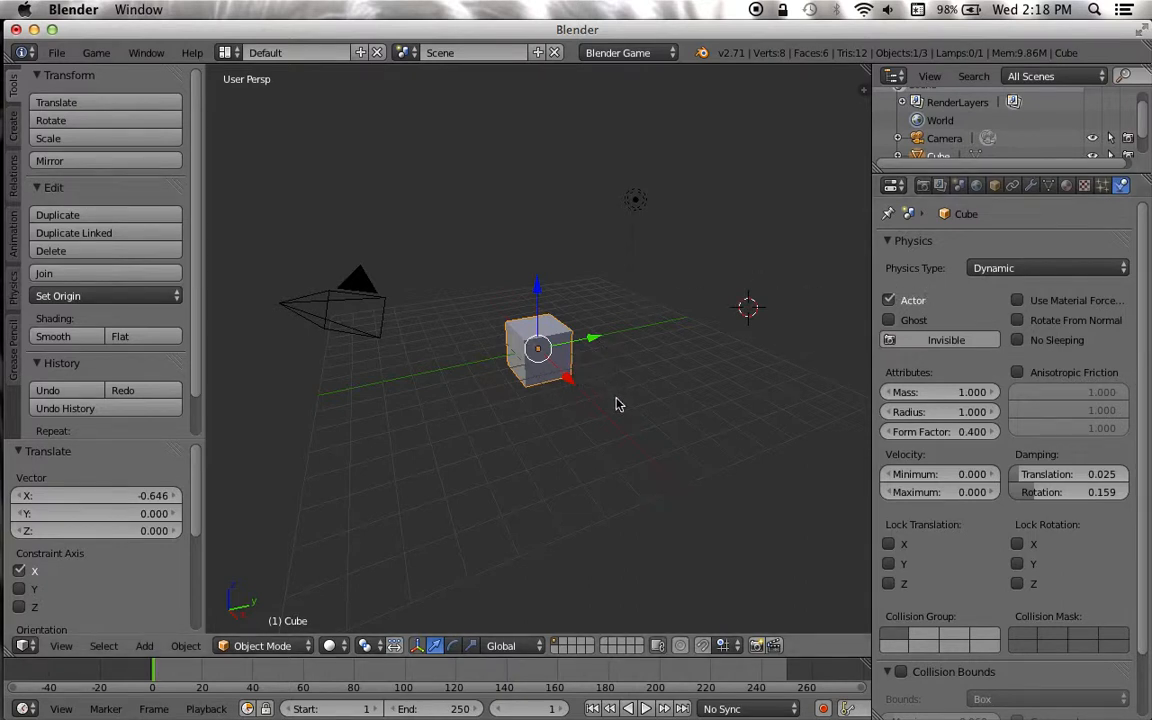
pyautogui.click(664, 414)
pyautogui.press('p')
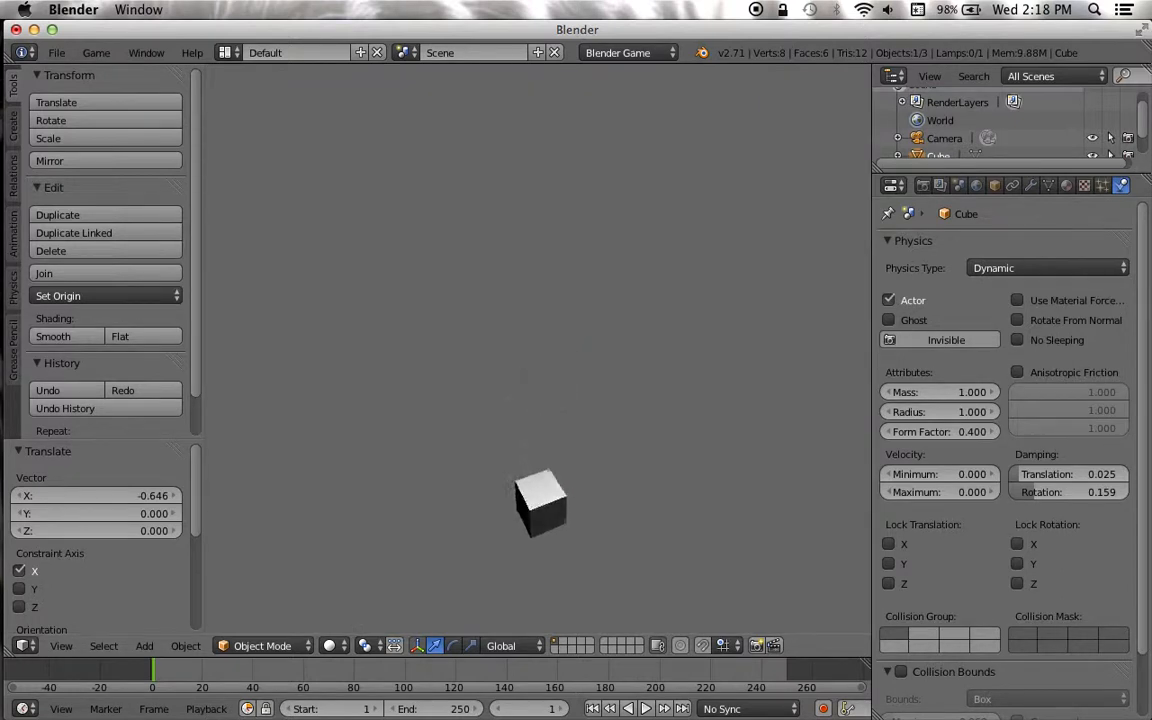
pyautogui.press('Escape')
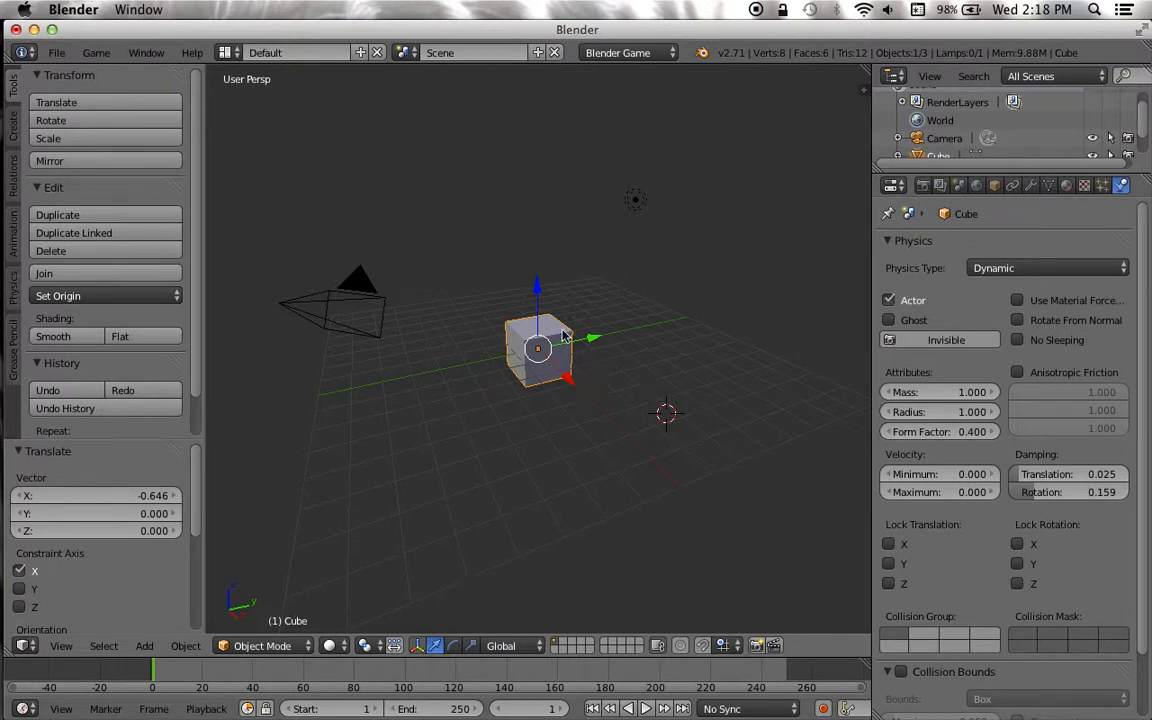
# - Set the cube's physics type to Rigid Body, and run and stop the game to test it
pyautogui.click(1053, 269)
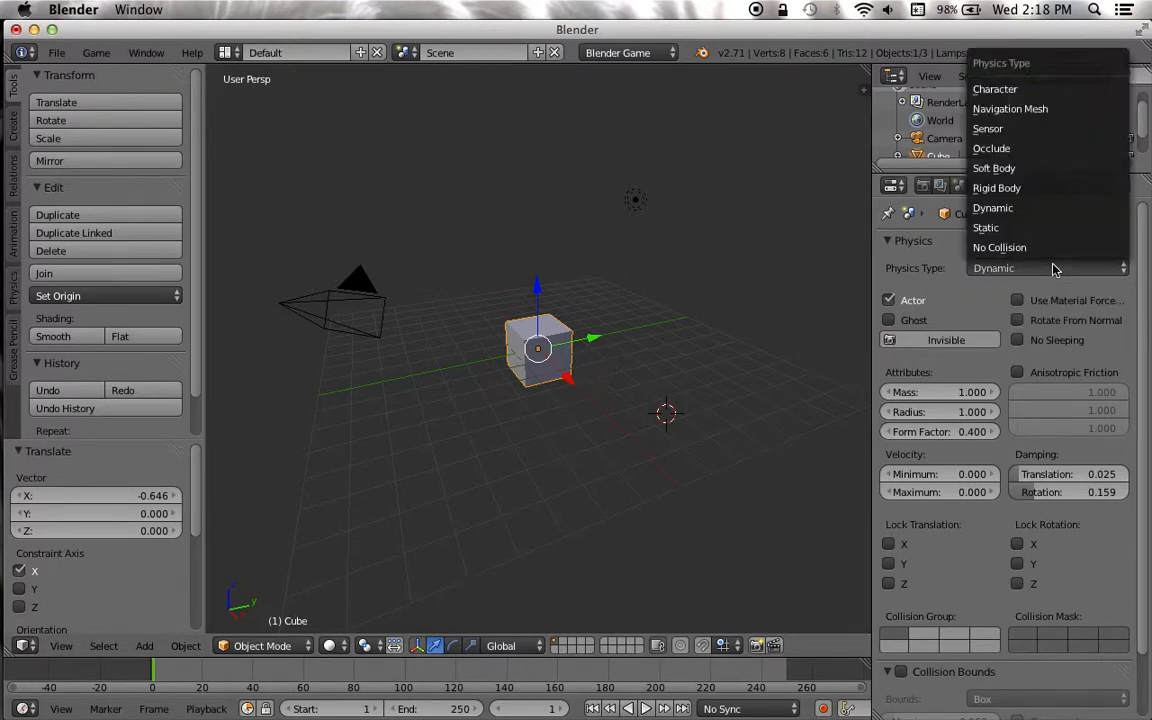
pyautogui.click(1037, 198)
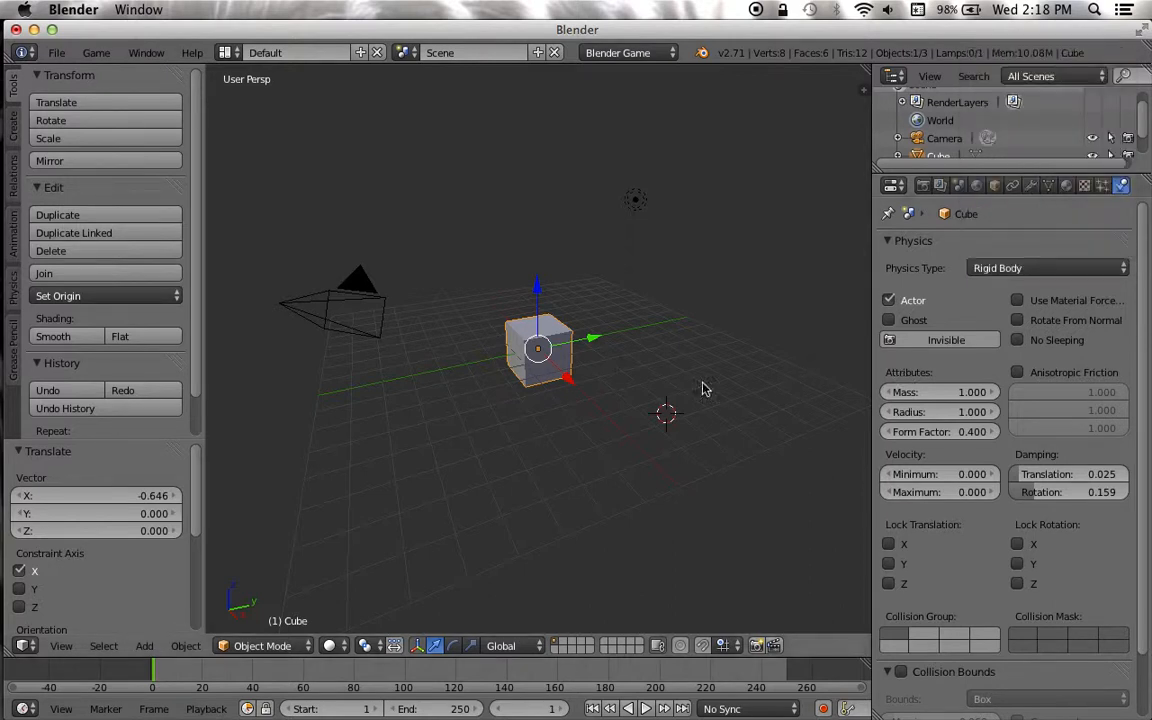
pyautogui.click(617, 406)
pyautogui.press('p')
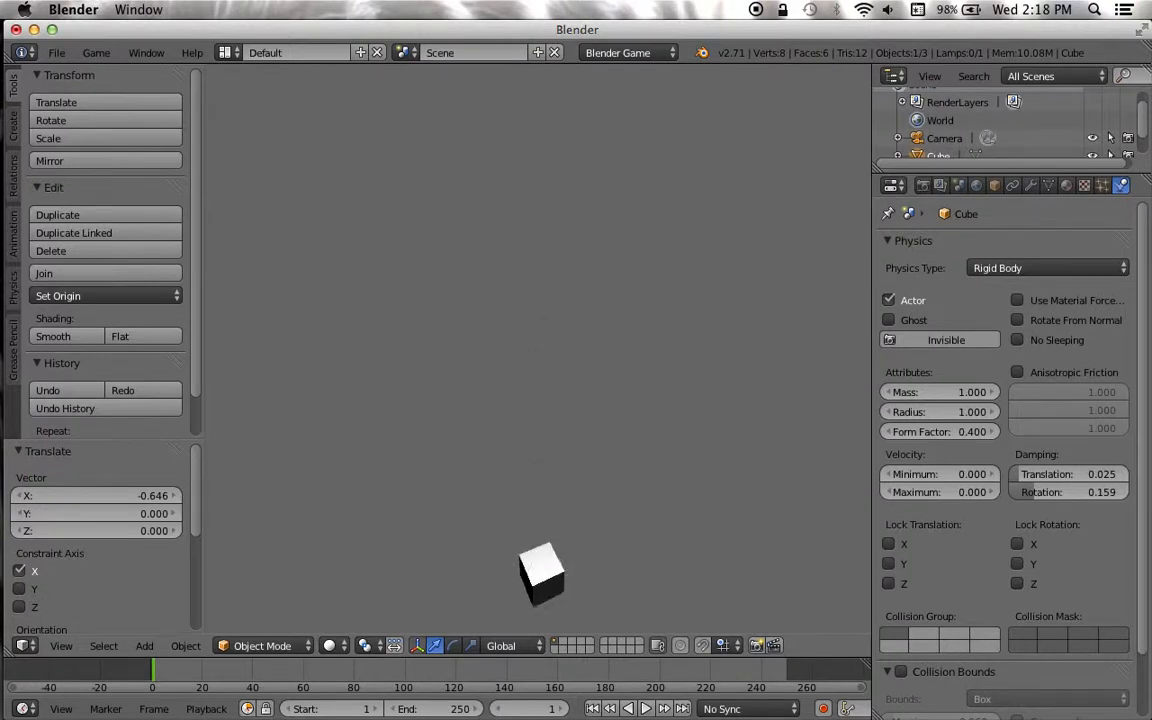
pyautogui.press('Escape')
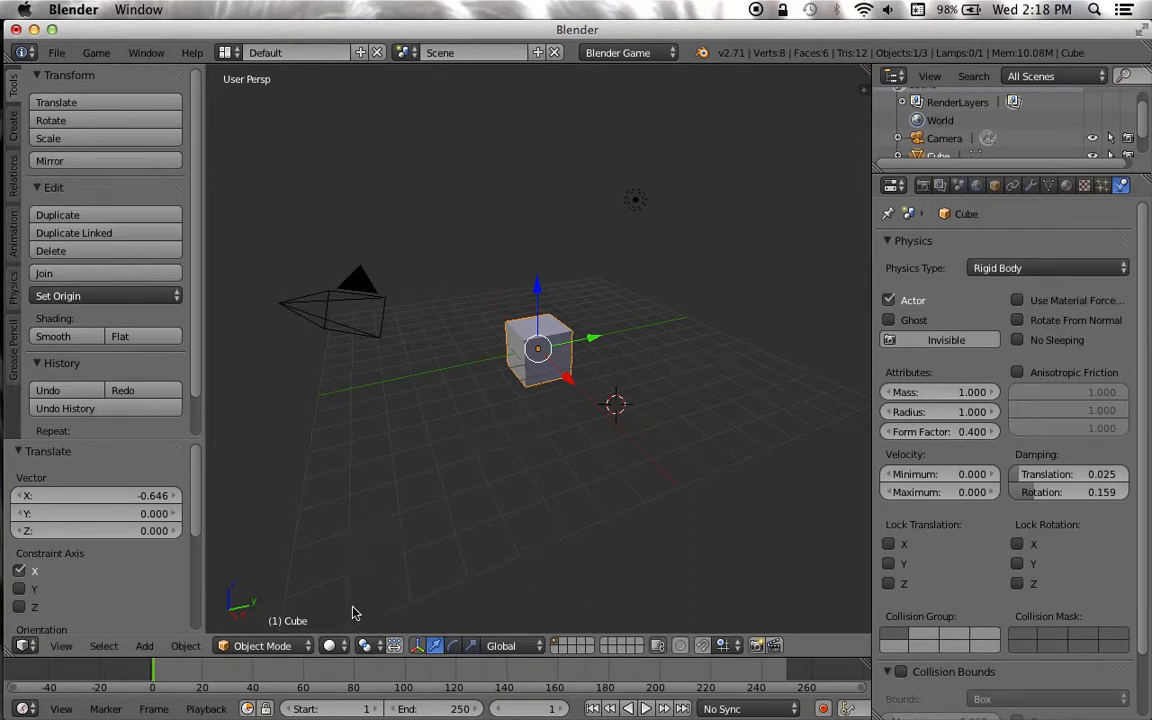
# - Add a plane mesh and move it to the cube, by about -2.32 in X, -2.87 in Y and 1.94 in Z
pyautogui.click(145, 647)
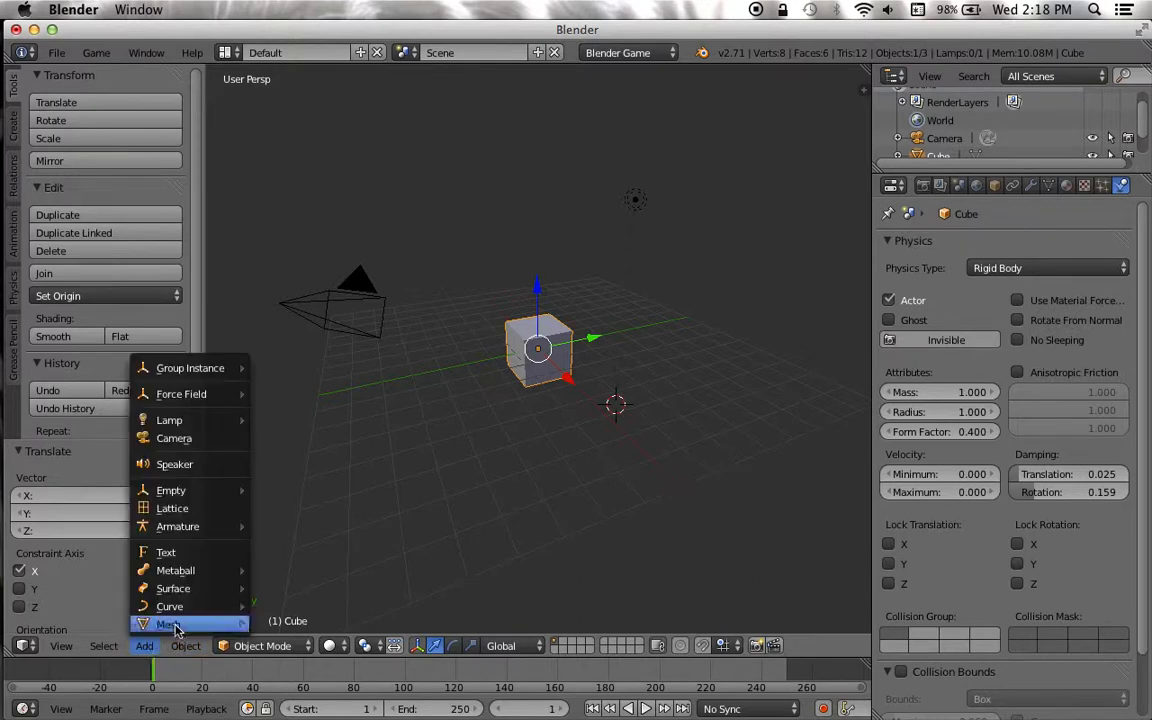
pyautogui.moveTo(186, 627)
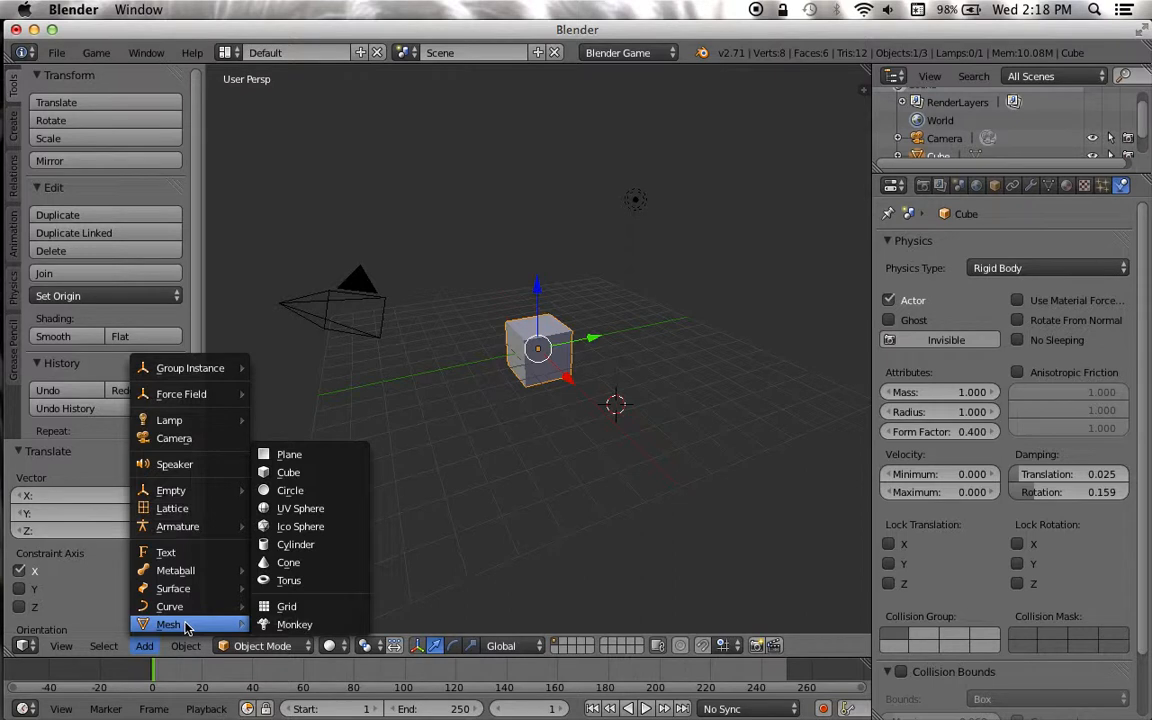
pyautogui.click(291, 454)
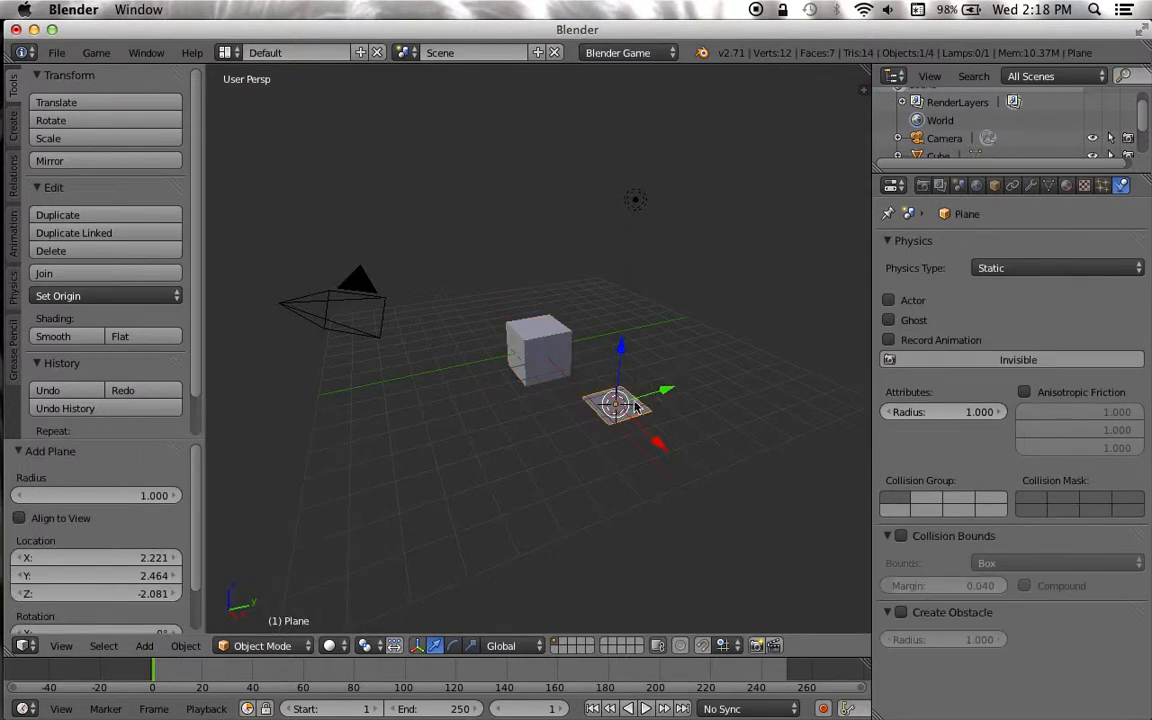
pyautogui.moveTo(627, 404); pyautogui.dragTo(547, 362)
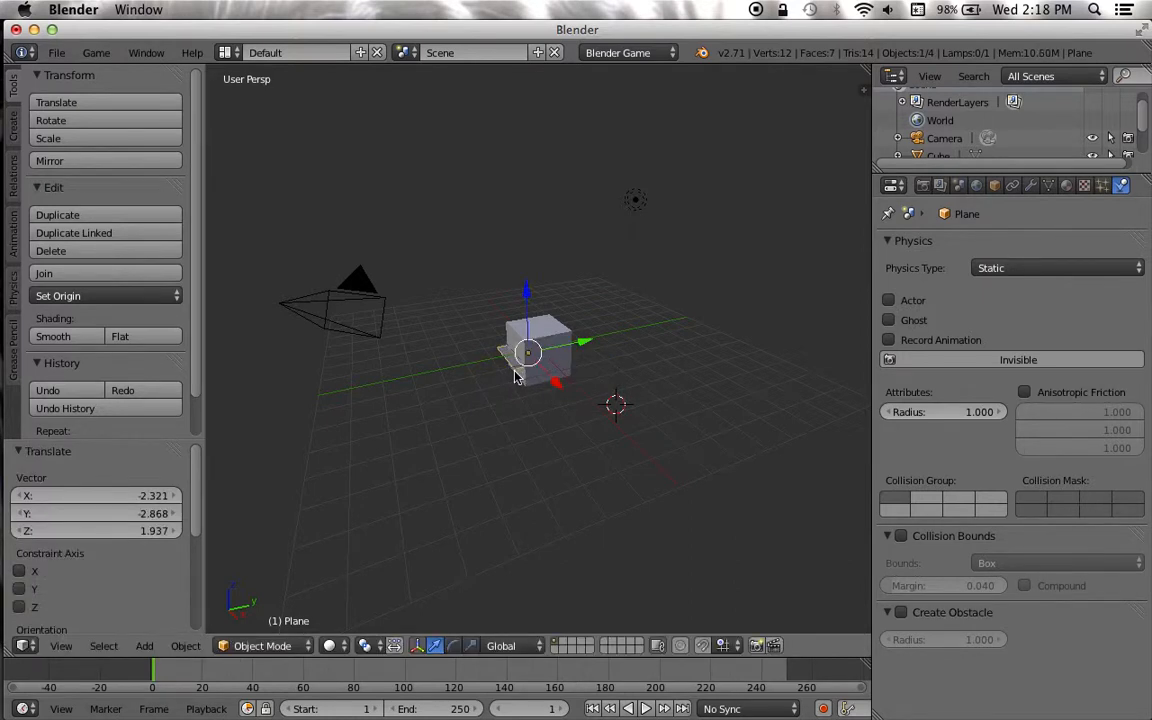
# - Scale the plane up uniformly to about 12.99 times its size
pyautogui.press('s')
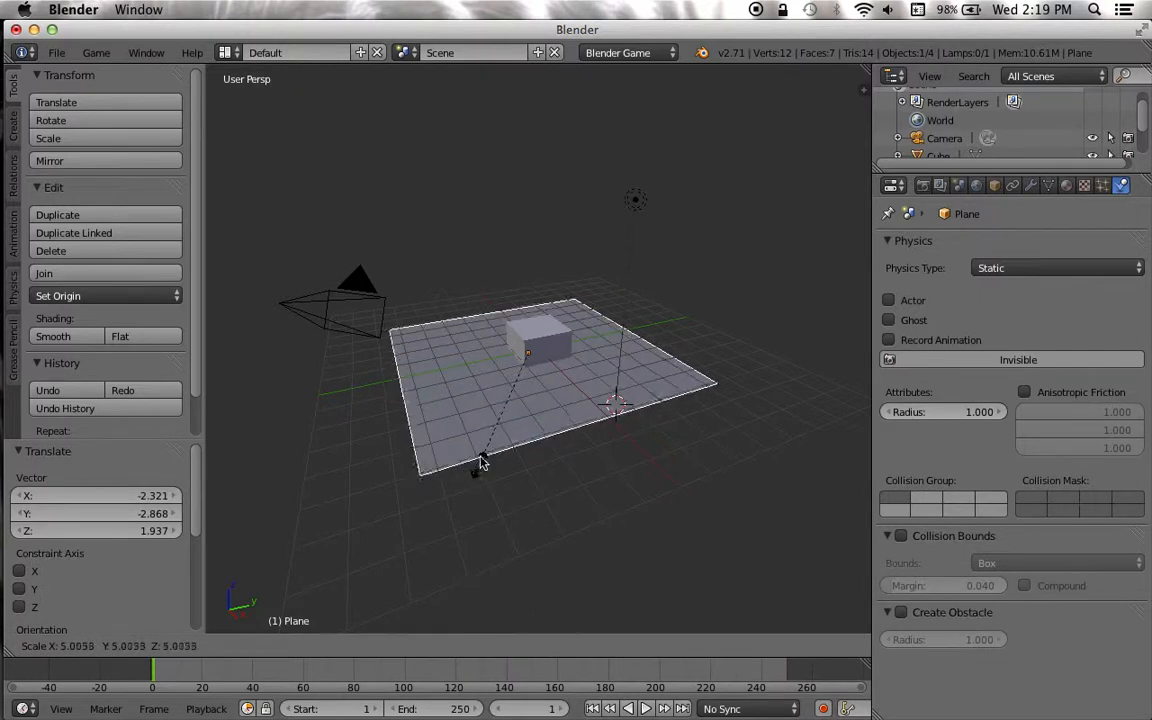
pyautogui.press('Escape')
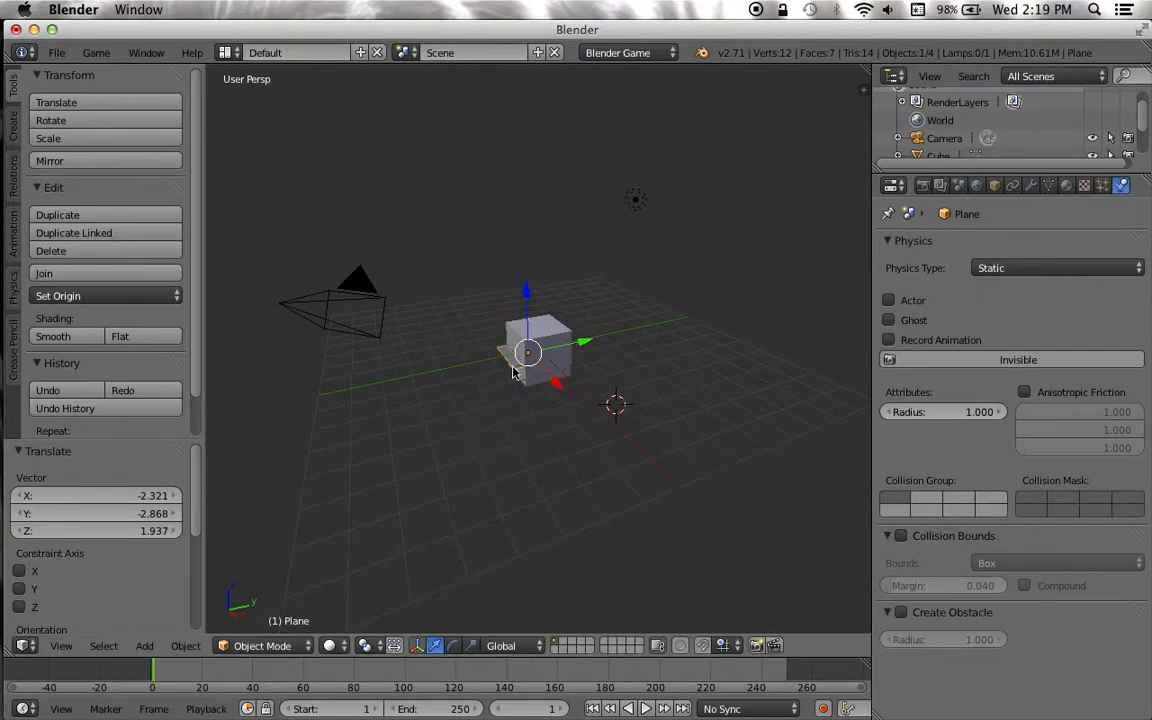
pyautogui.press('s')
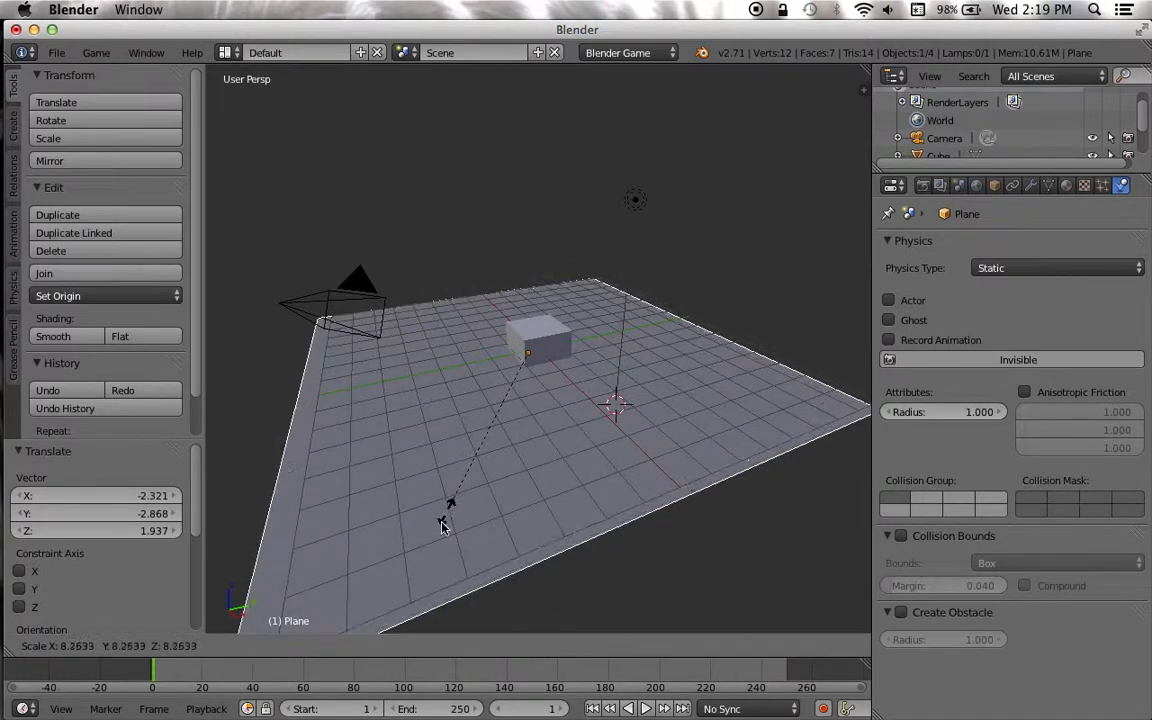
pyautogui.click(351, 578)
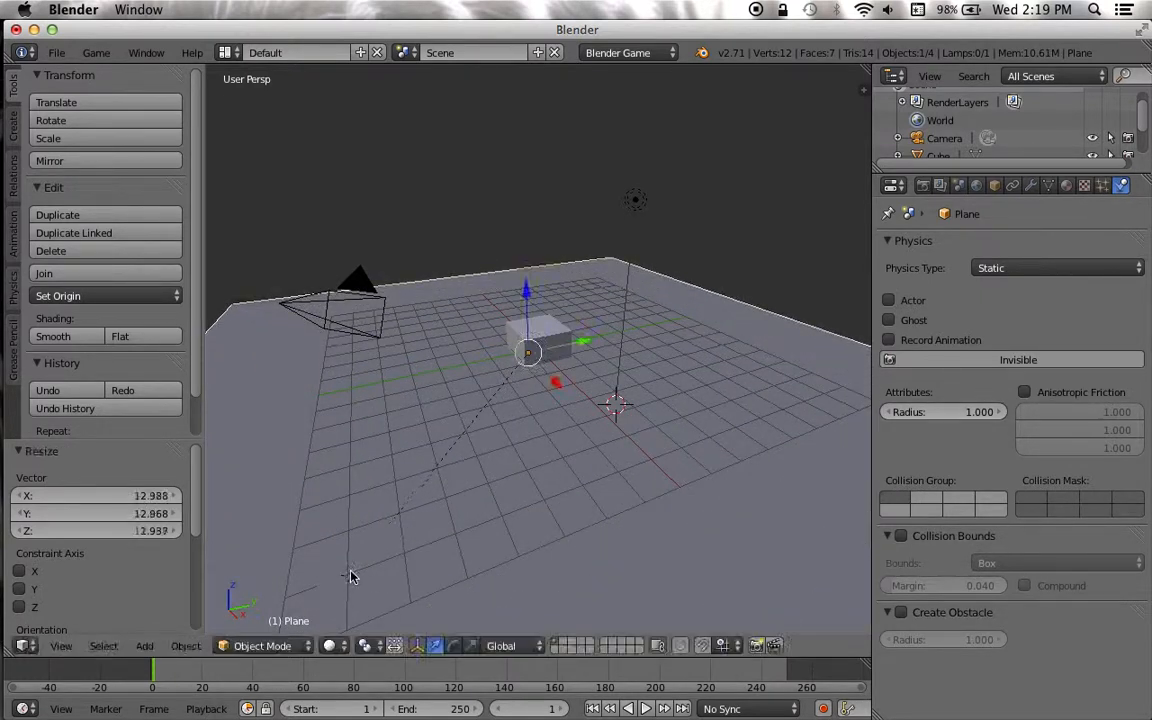
# - Set the plane's X, Y and Z scale to 1000 in the object properties
pyautogui.click(994, 186)
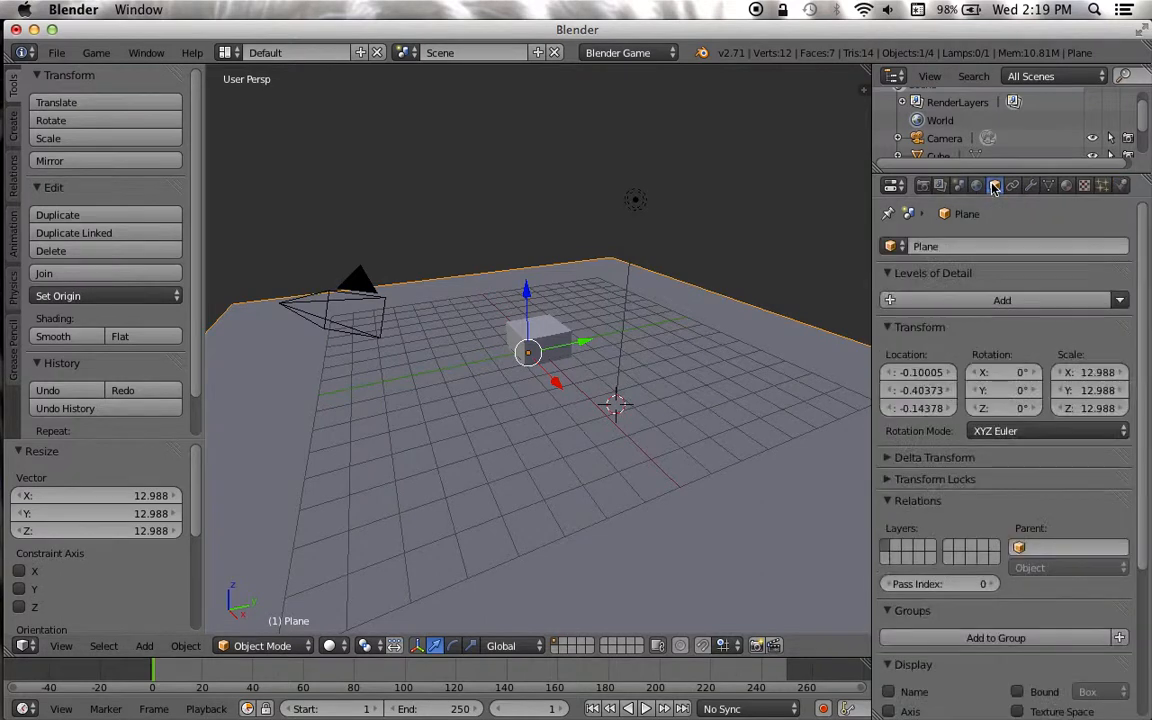
pyautogui.click(1094, 371)
pyautogui.write('1000')
pyautogui.press('Tab')
pyautogui.write('1000')
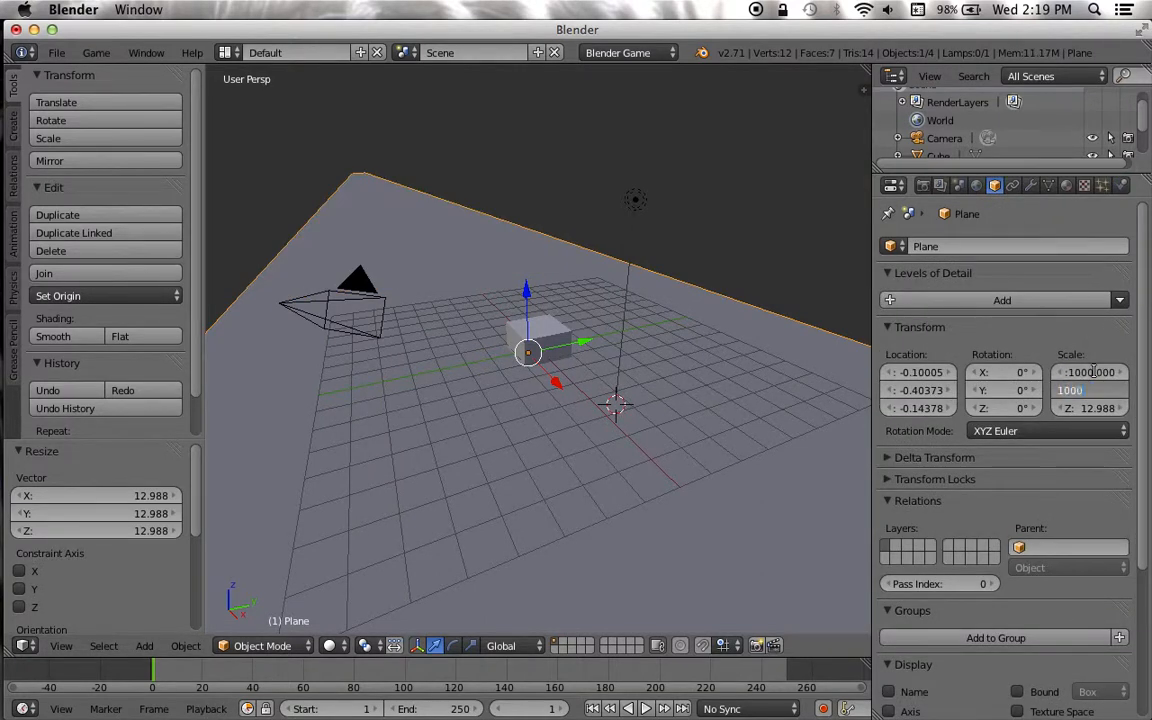
pyautogui.press('Tab')
pyautogui.write('100')
pyautogui.press('Return')
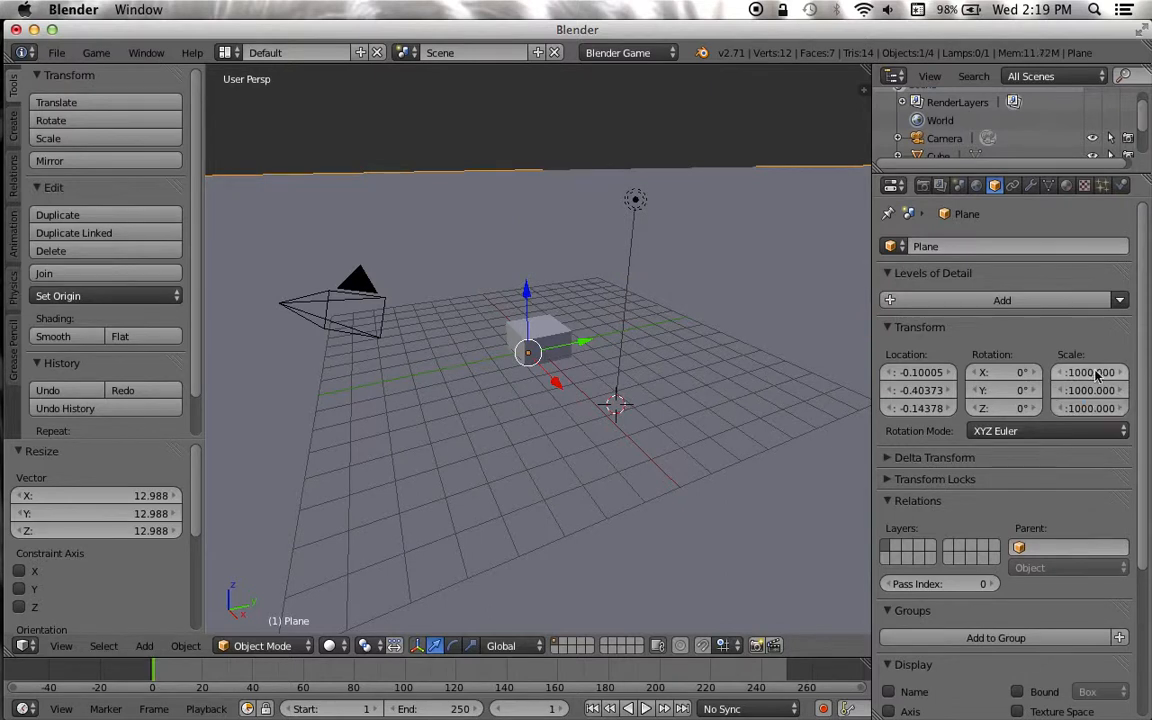
# - Move the cube above the plane, by about -0.85 in X, 0.65 in Y and 2.09 in Z, and run and stop the game
pyautogui.click(549, 336)
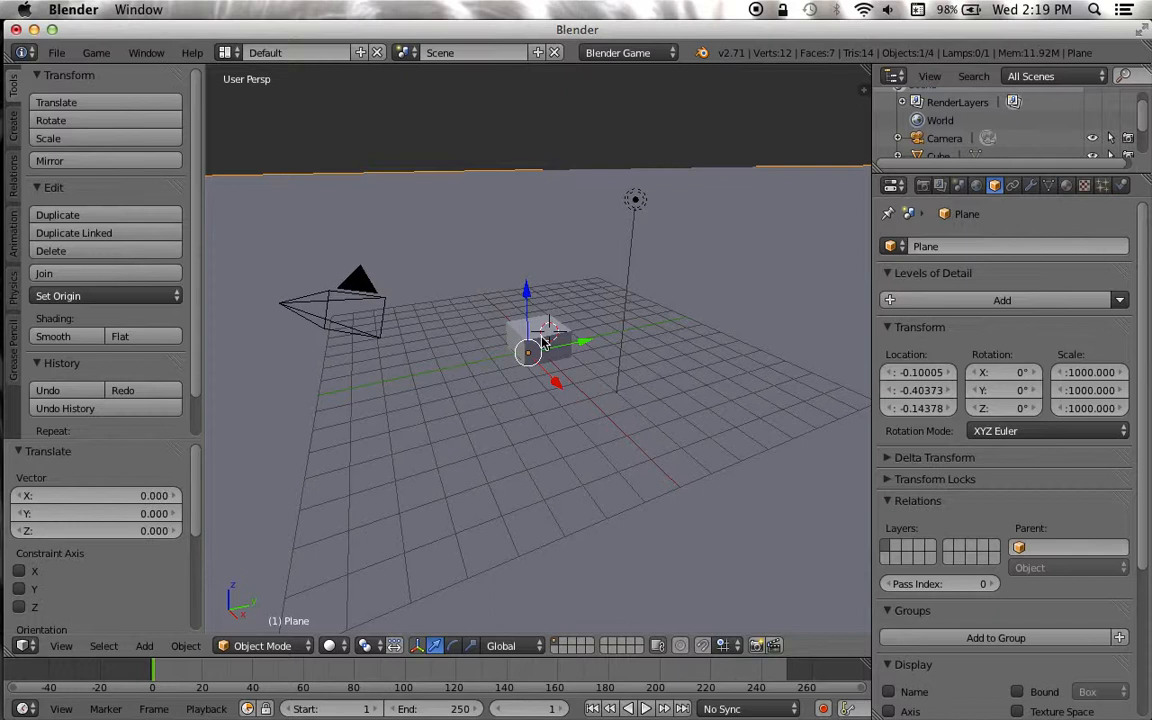
pyautogui.rightClick(543, 341)
pyautogui.moveTo(541, 343); pyautogui.dragTo(545, 289)
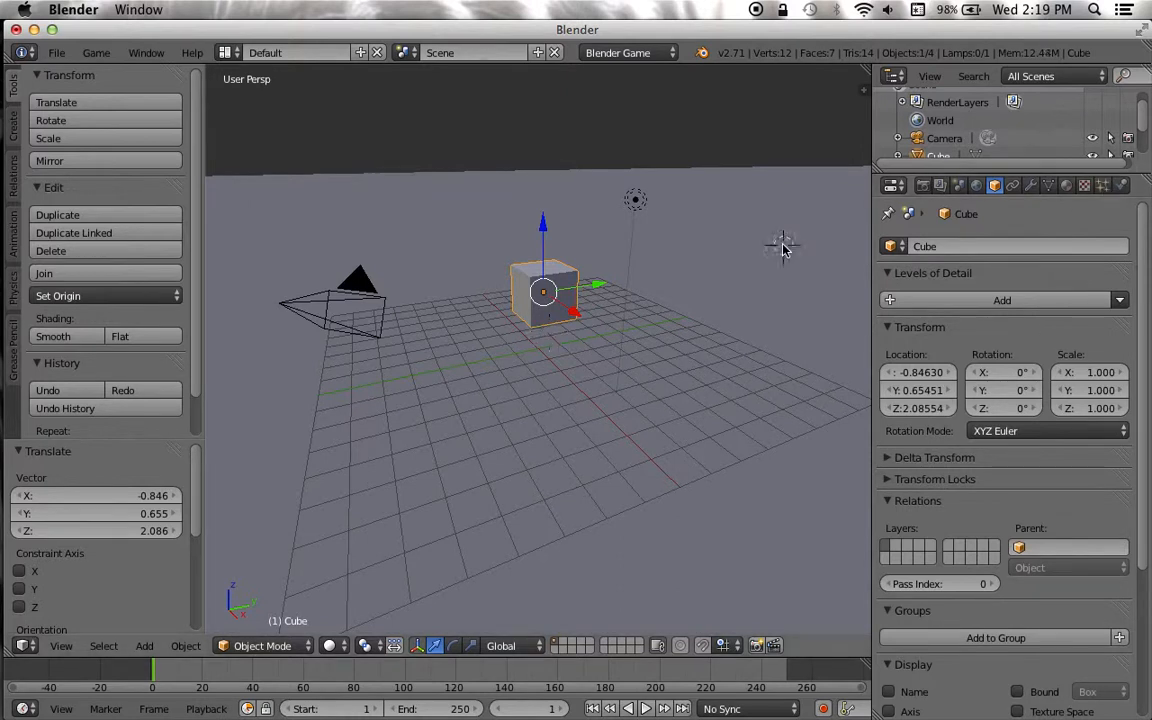
pyautogui.press('p')
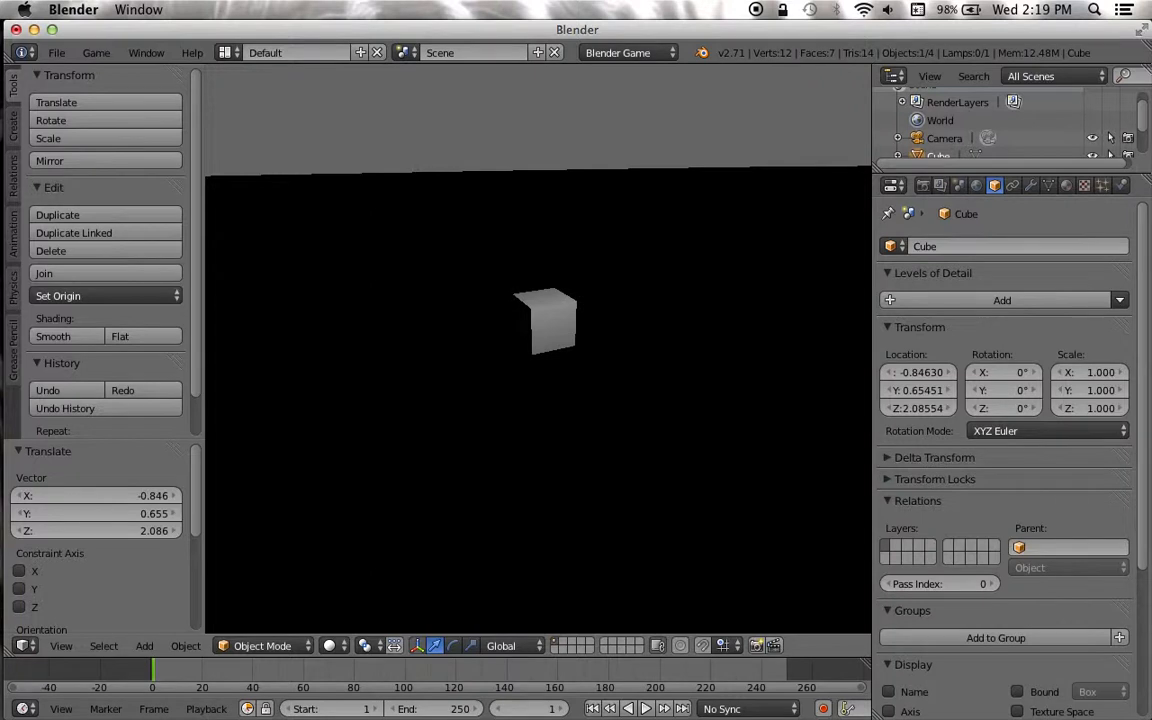
pyautogui.press('Escape')
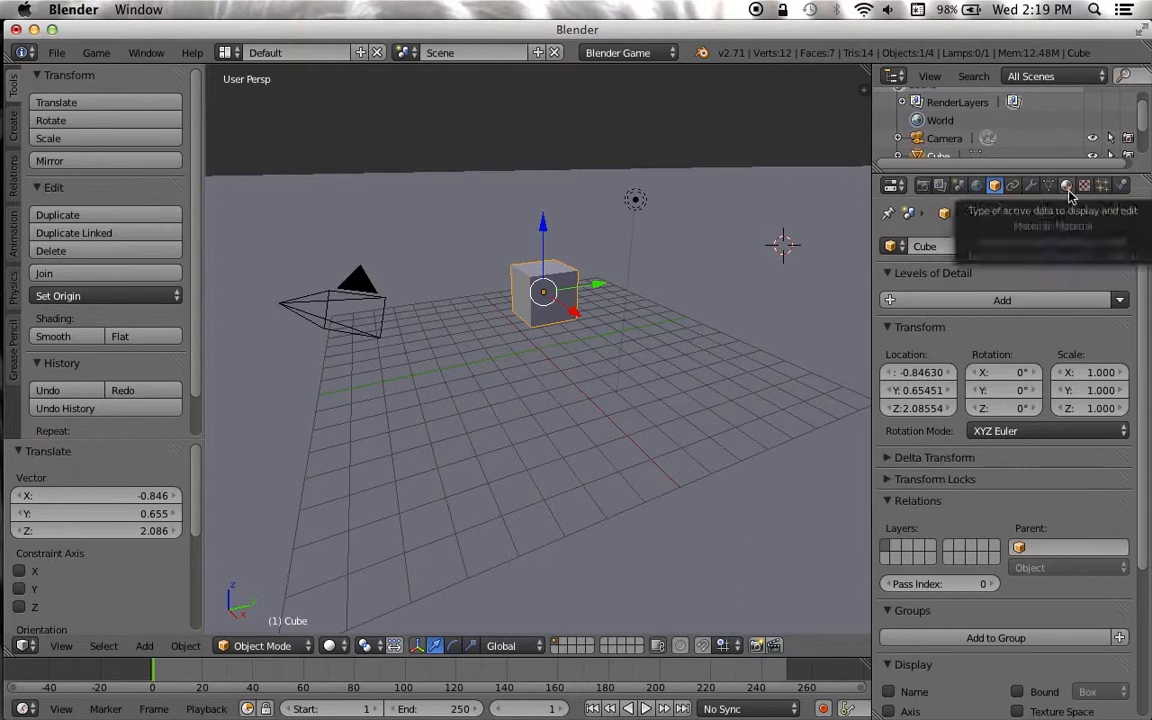
# - Give the plane a new material with a green diffuse colour of about R 0.284, G 0.800, B 0.229
pyautogui.click(653, 420)
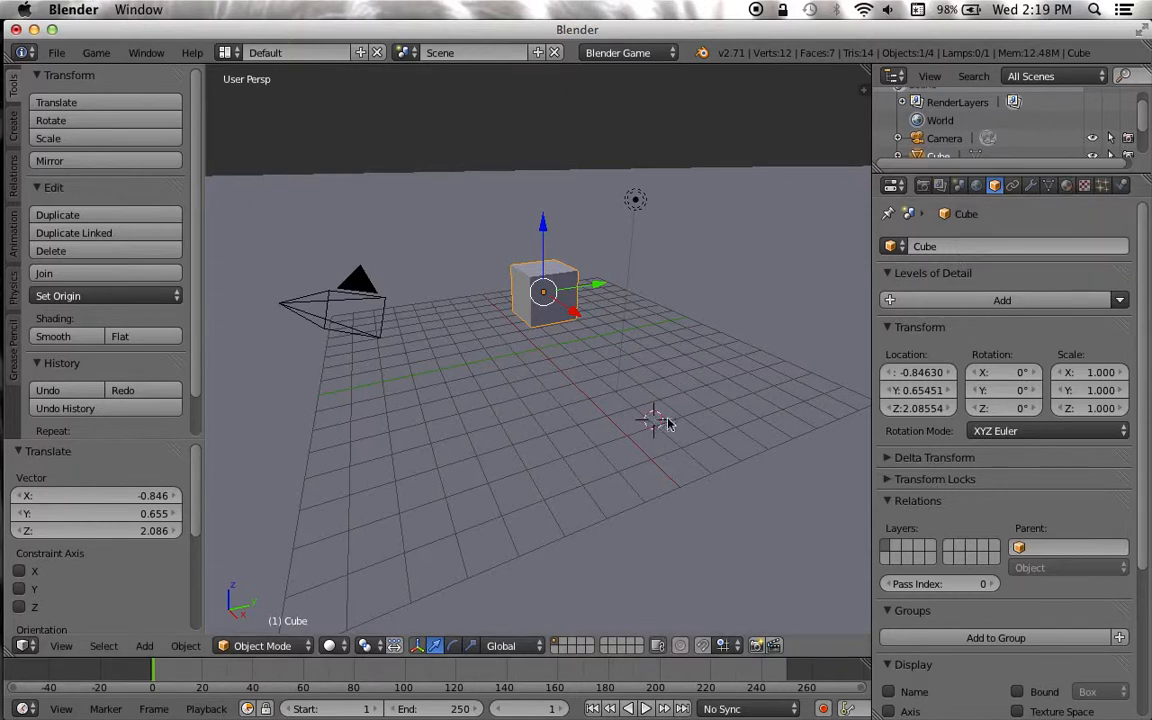
pyautogui.rightClick(665, 422)
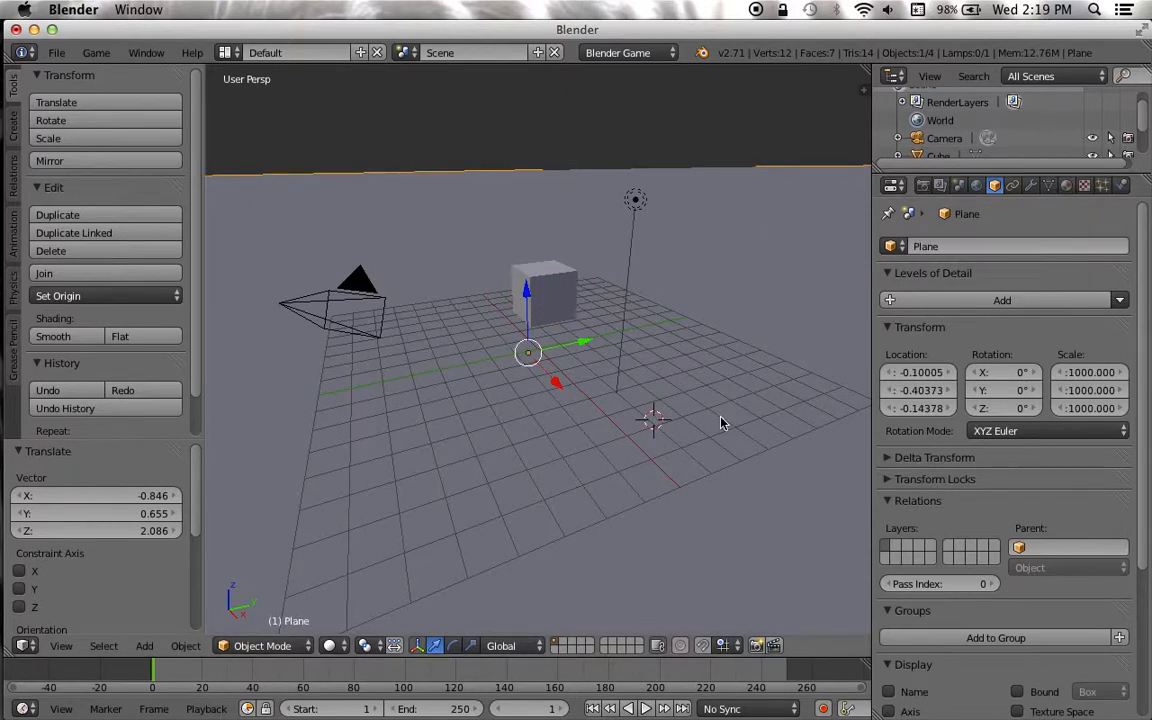
pyautogui.click(1066, 187)
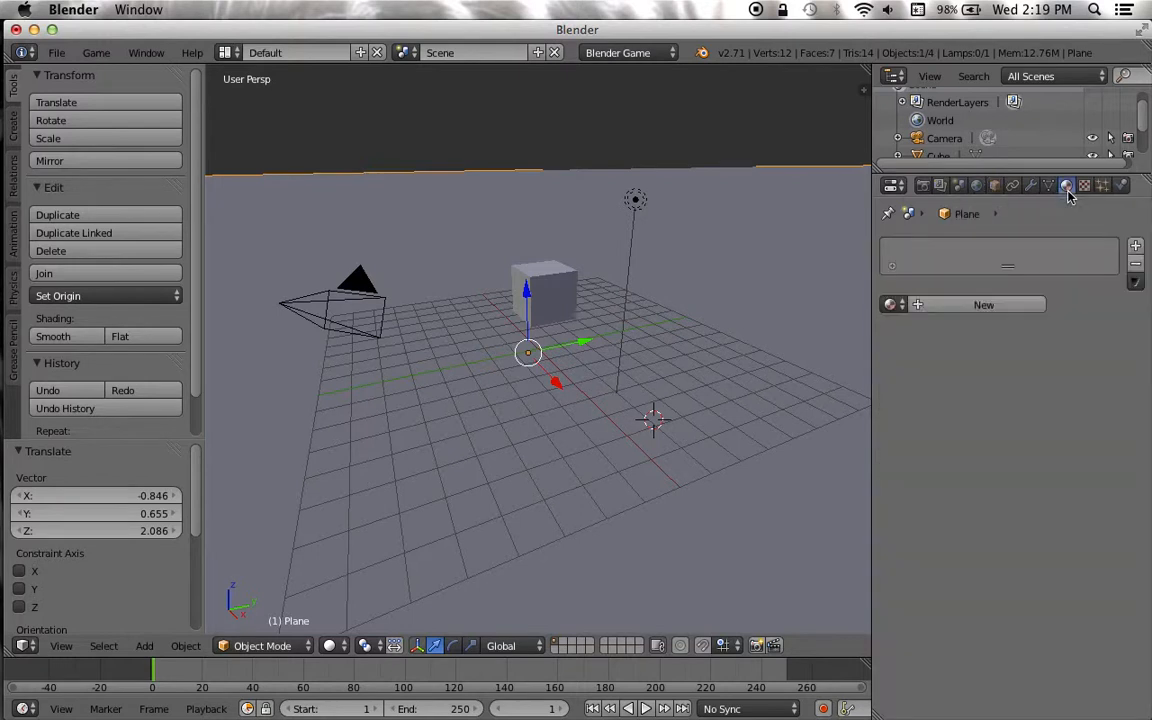
pyautogui.click(922, 308)
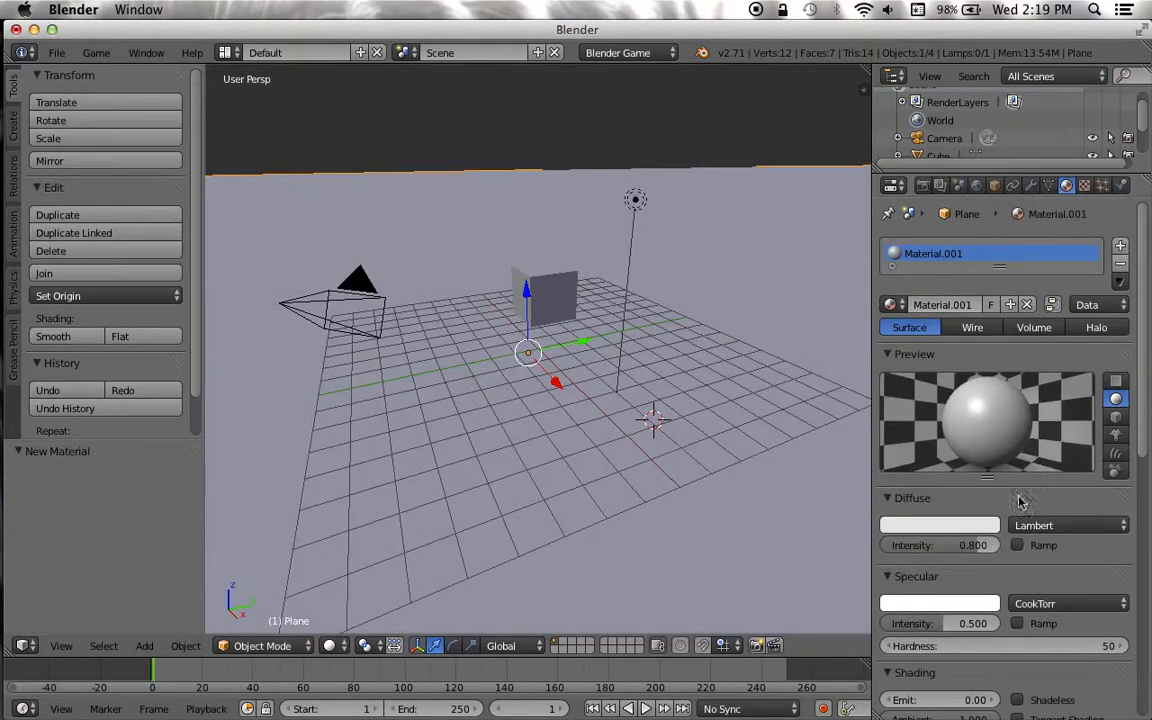
pyautogui.click(982, 528)
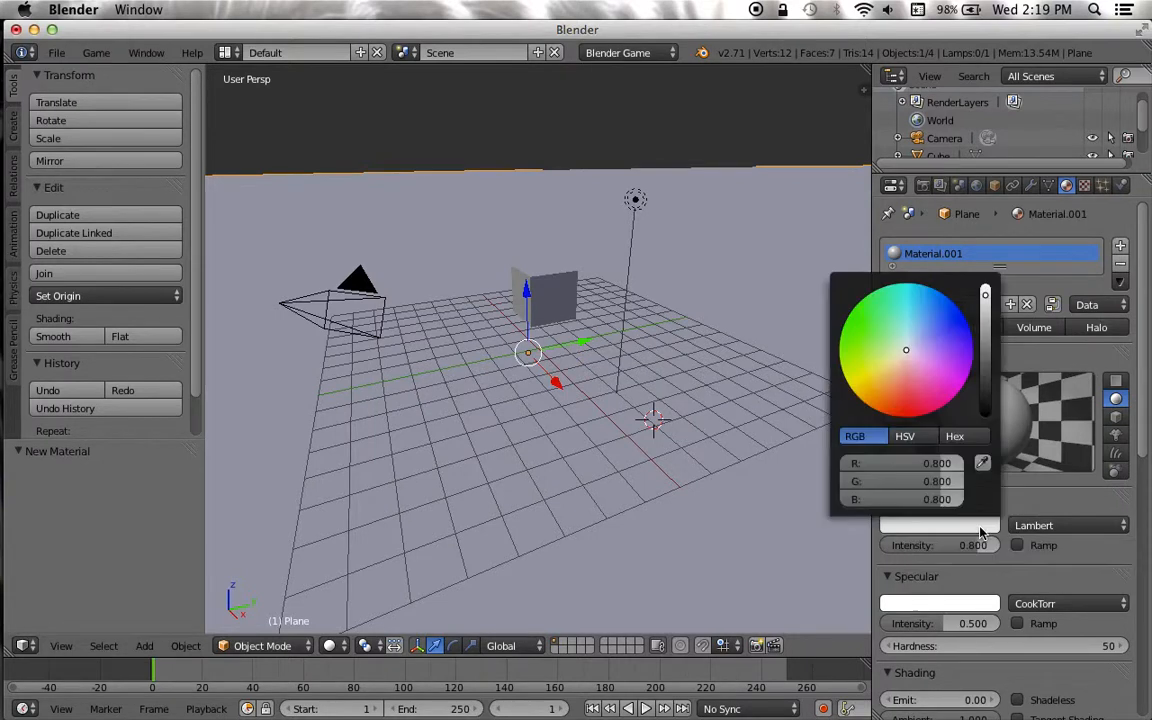
pyautogui.click(862, 362)
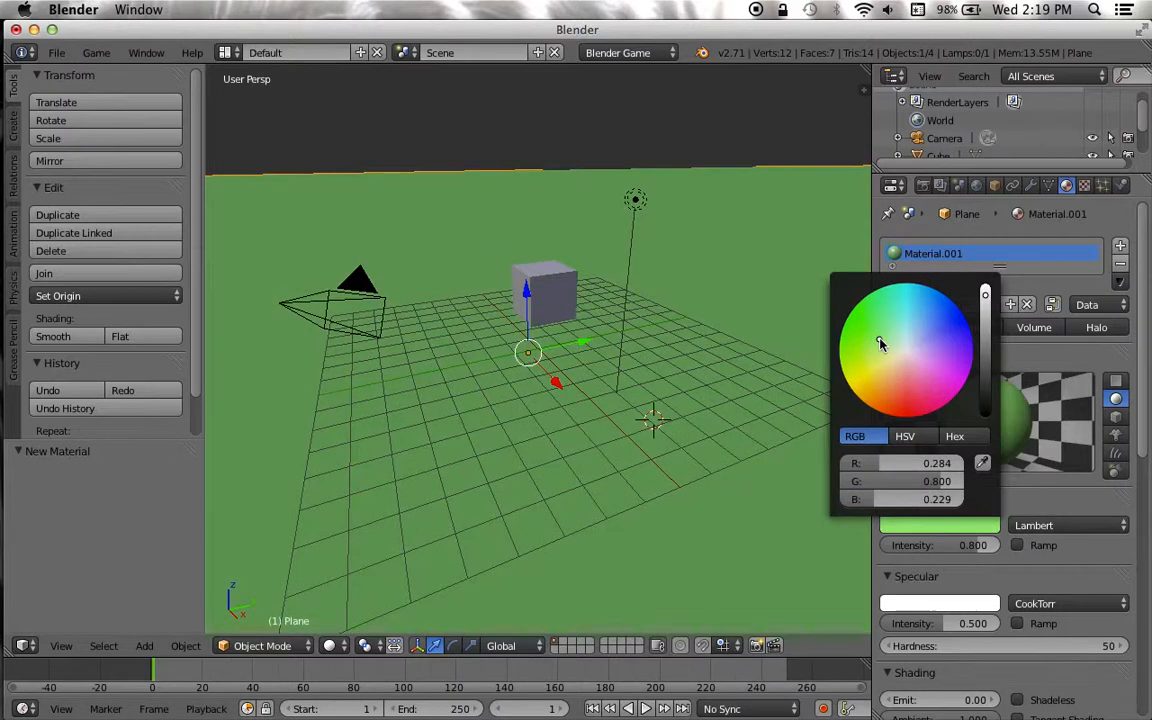
pyautogui.click(1070, 497)
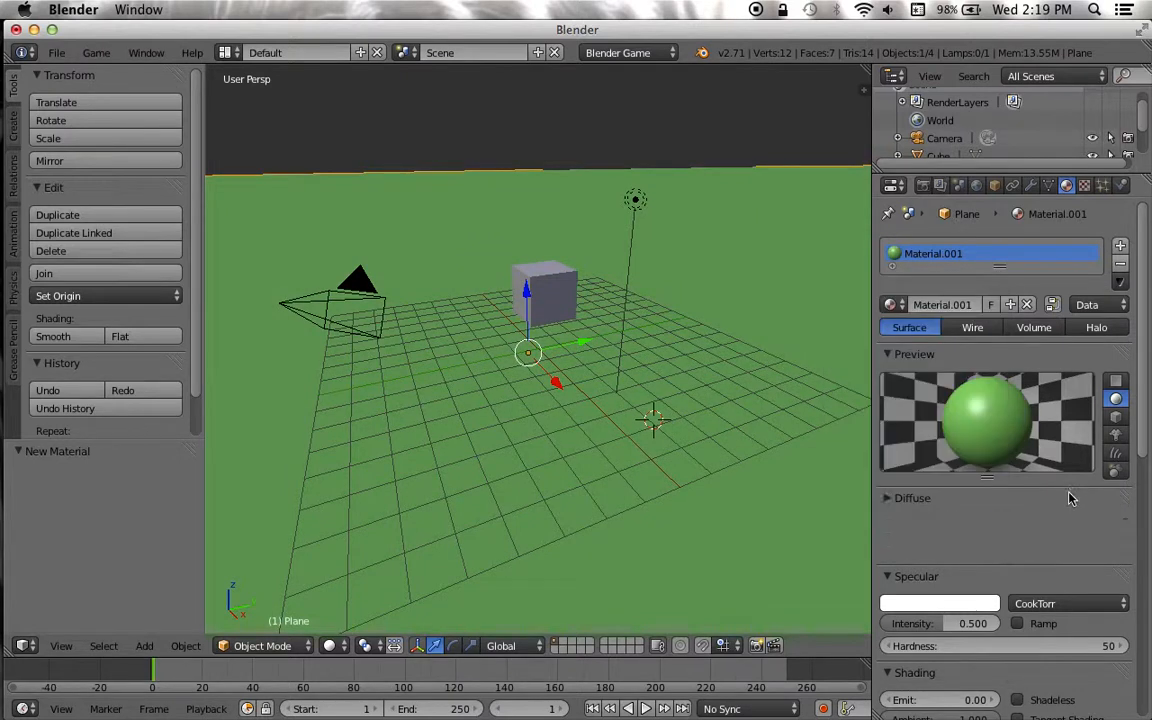
# - Run and stop the game to check how the plane's green material looks
pyautogui.click(737, 327)
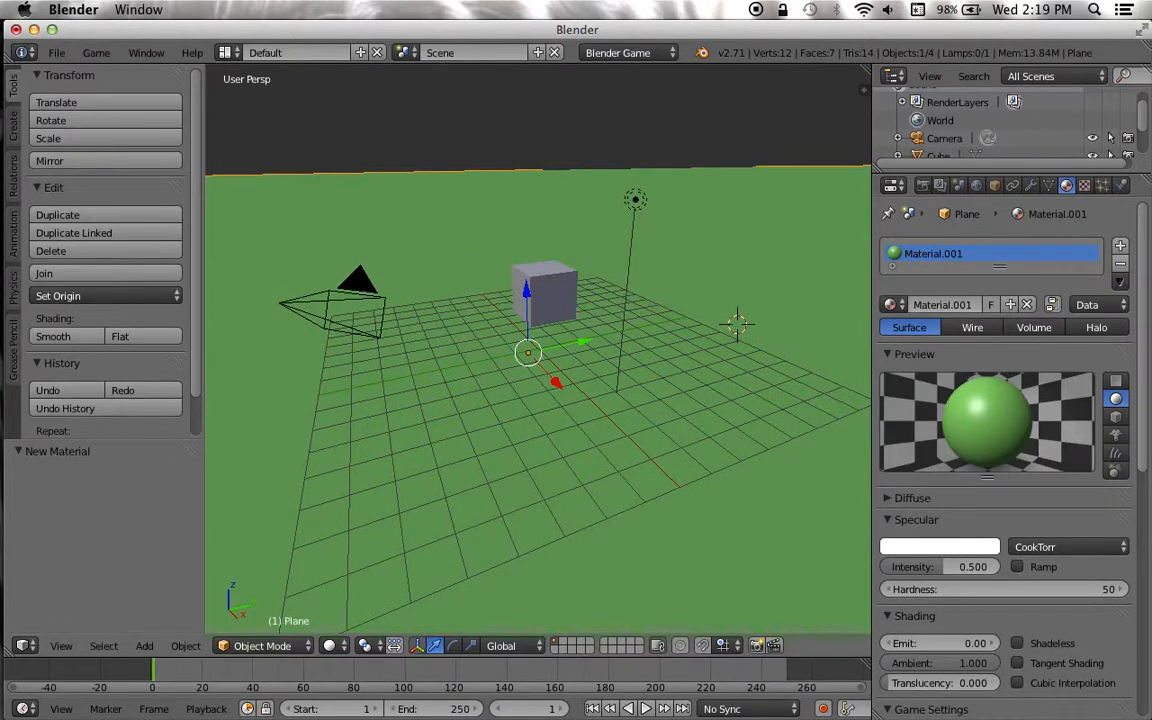
pyautogui.press('p')
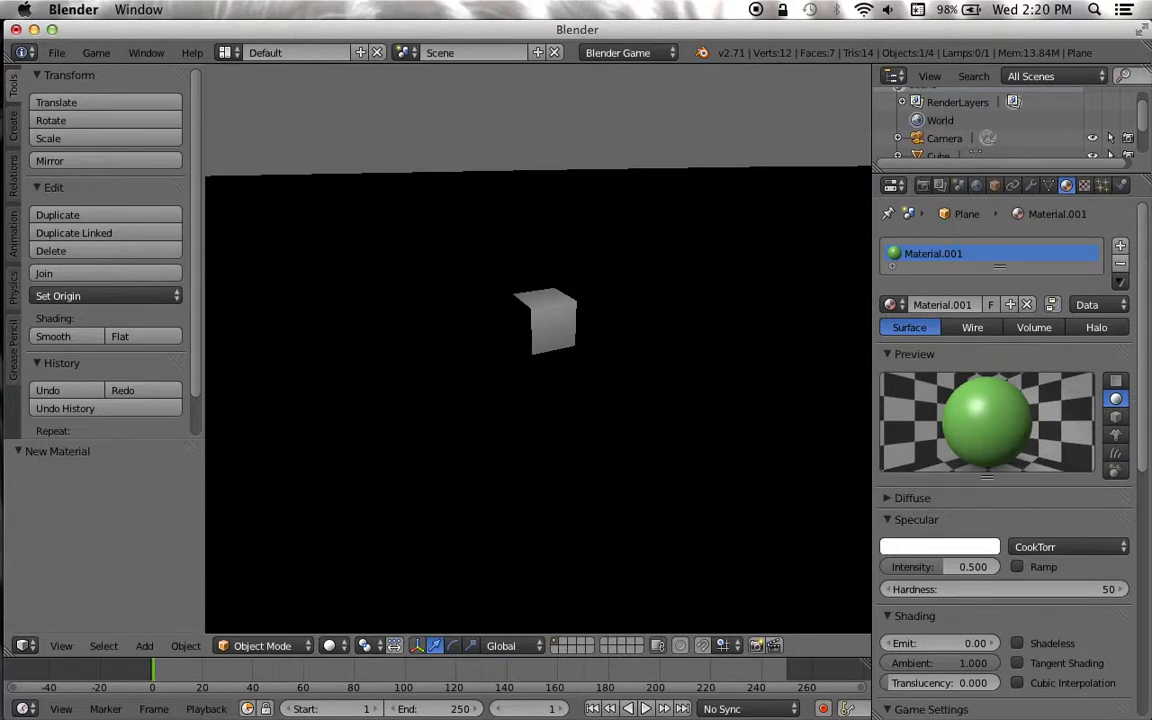
pyautogui.press('Escape')
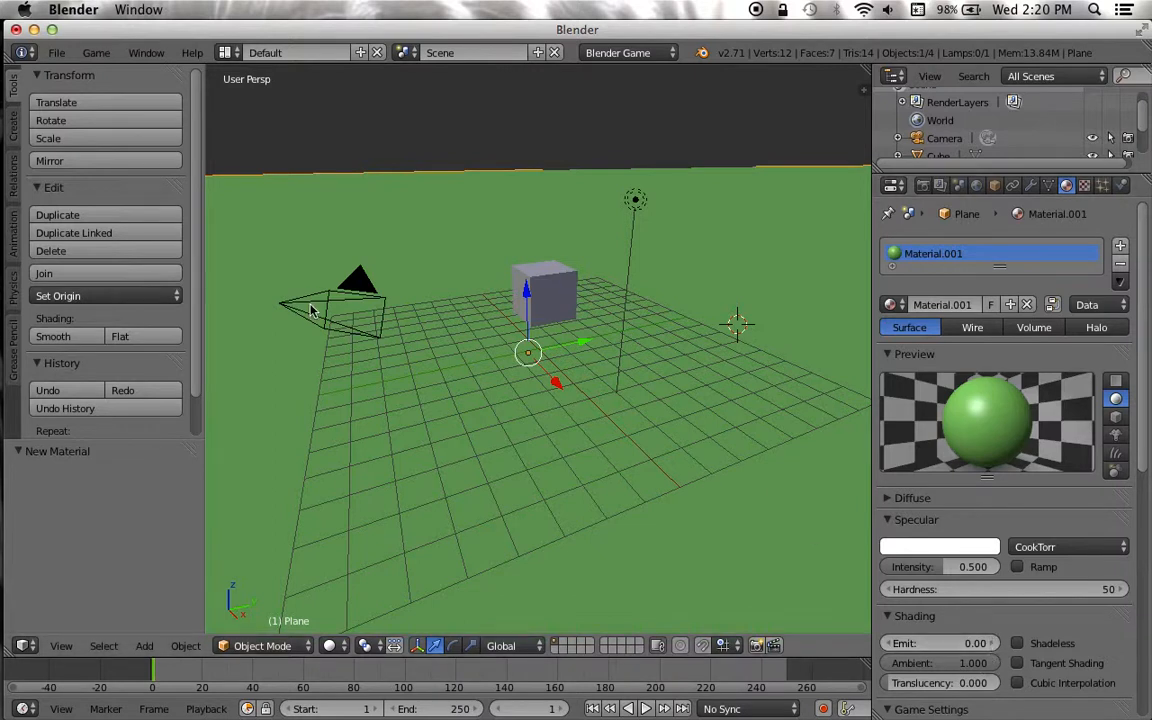
# - Select the lamp and examine its position relative to the cube and plane from several angles
pyautogui.rightClick(636, 201)
pyautogui.moveTo(638, 201)
pyautogui.mouseDown()
pyautogui.moveTo(689, 154)
pyautogui.moveTo(634, 199)
pyautogui.mouseUp()
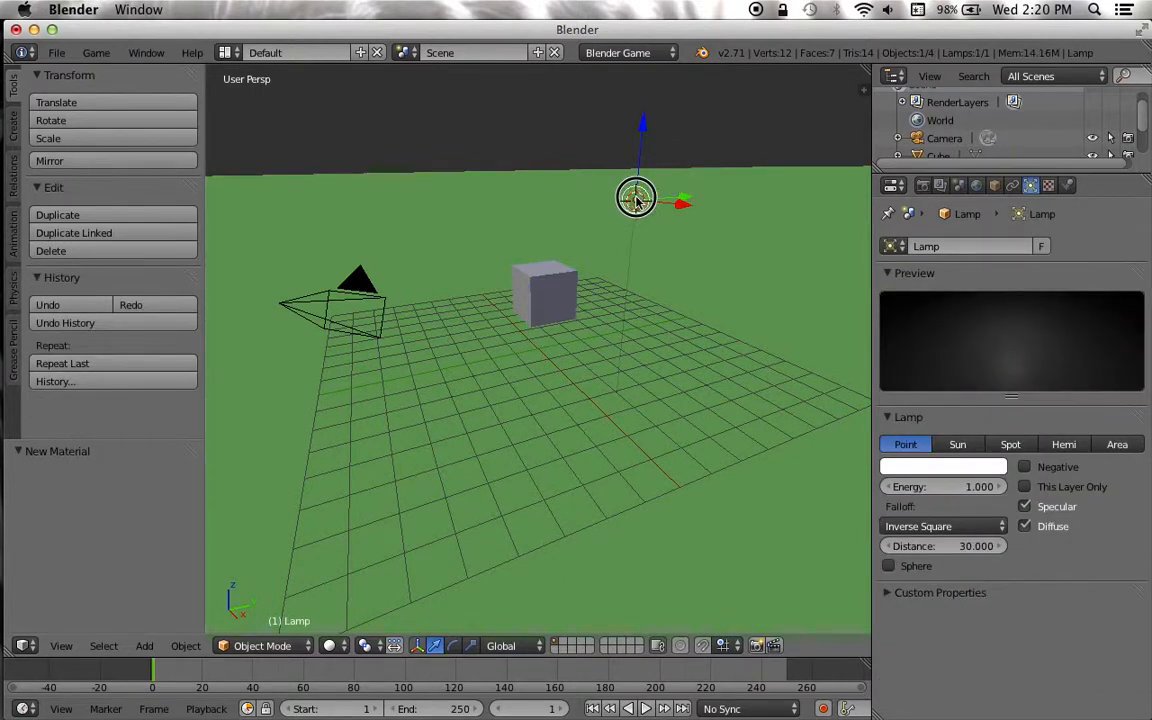
pyautogui.scroll(10, 636, 201)
pyautogui.scroll(15, 636, 201)
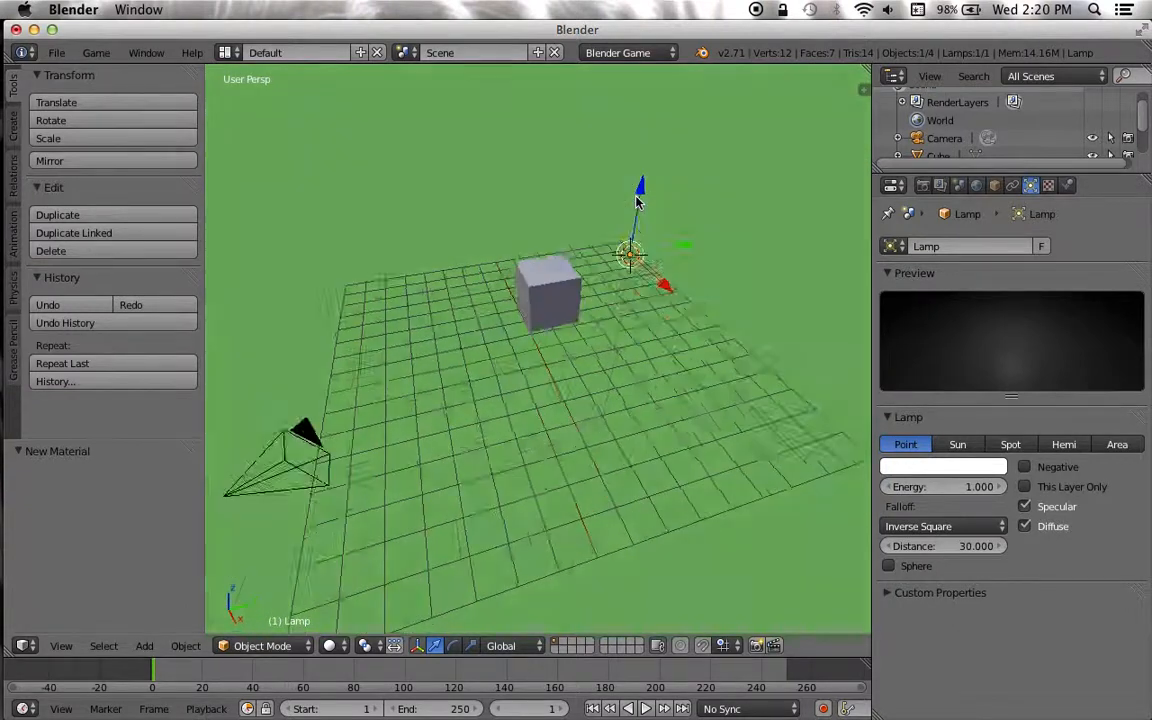
pyautogui.scroll(-10, 636, 201)
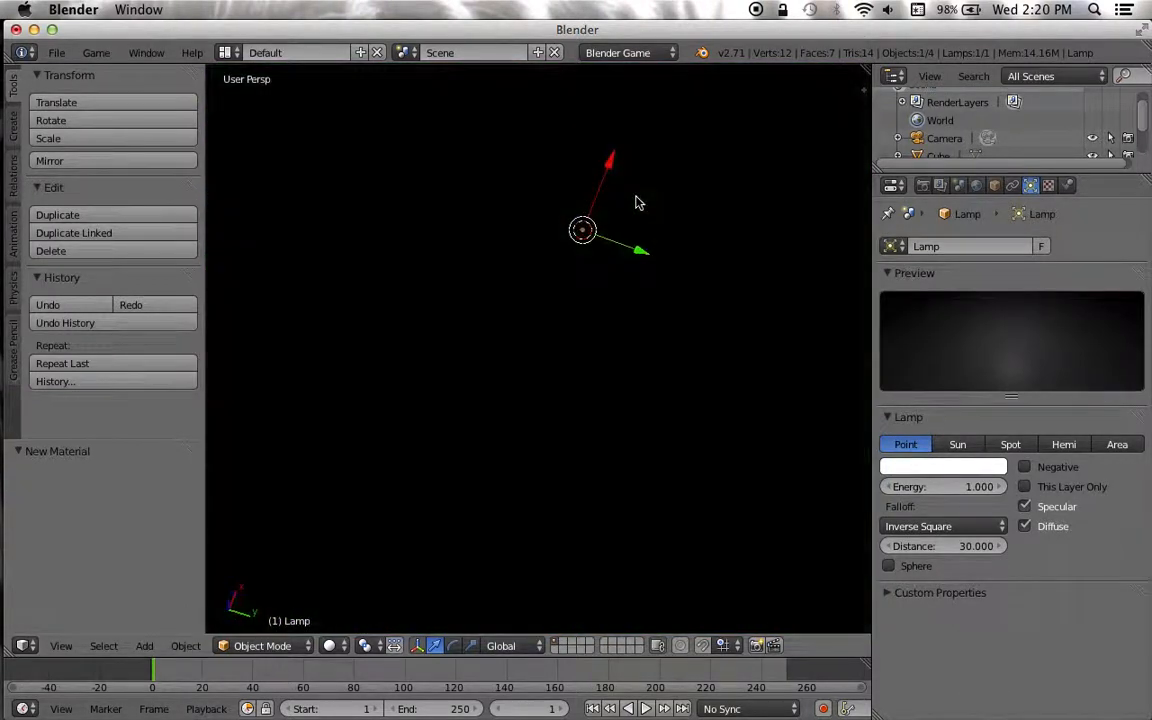
pyautogui.scroll(-8, 636, 202)
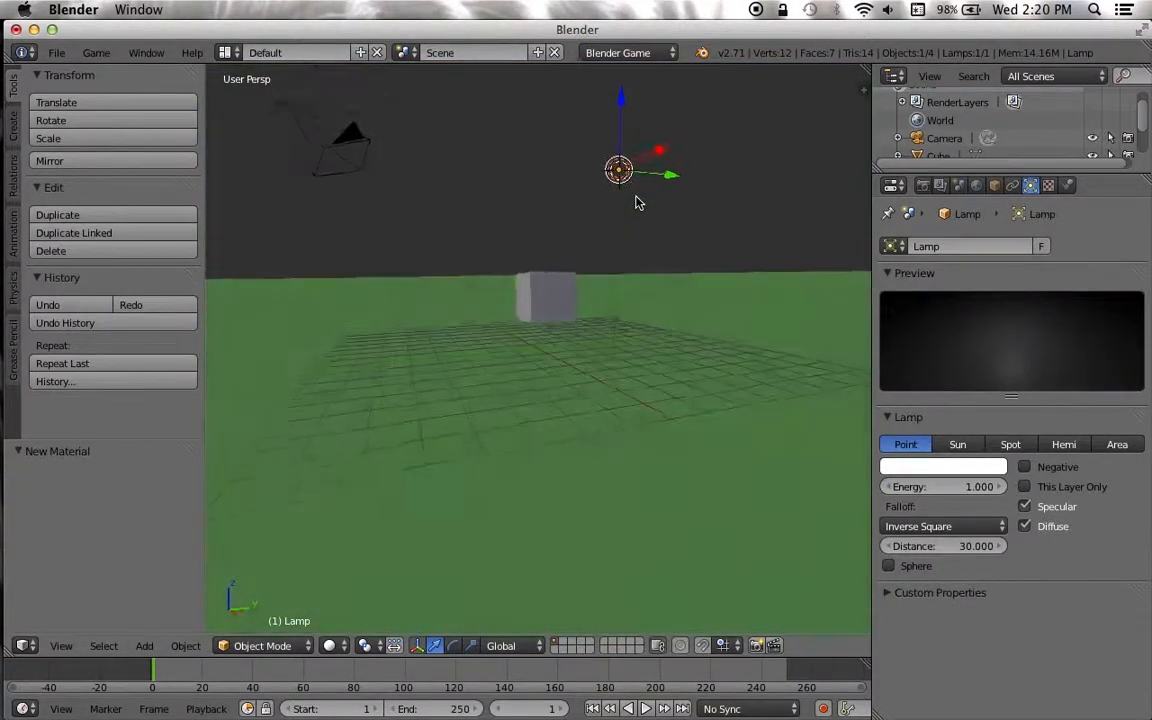
pyautogui.click(636, 201)
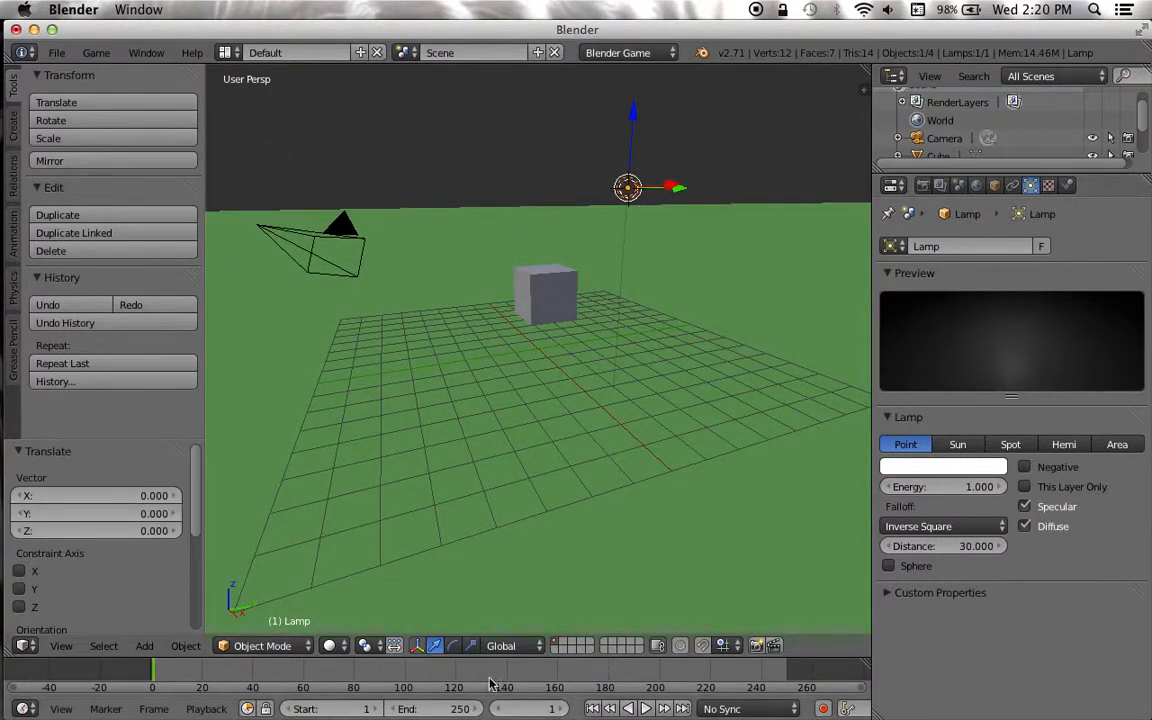
pyautogui.moveTo(3, 566)
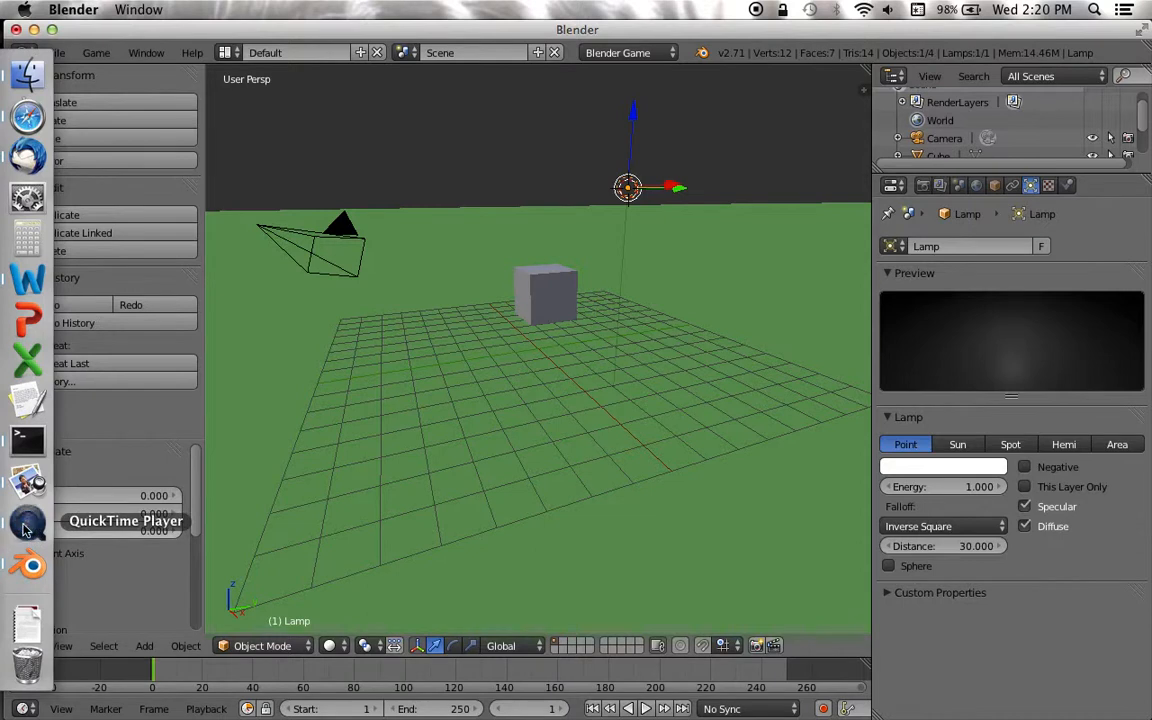
pyautogui.click(27, 524)
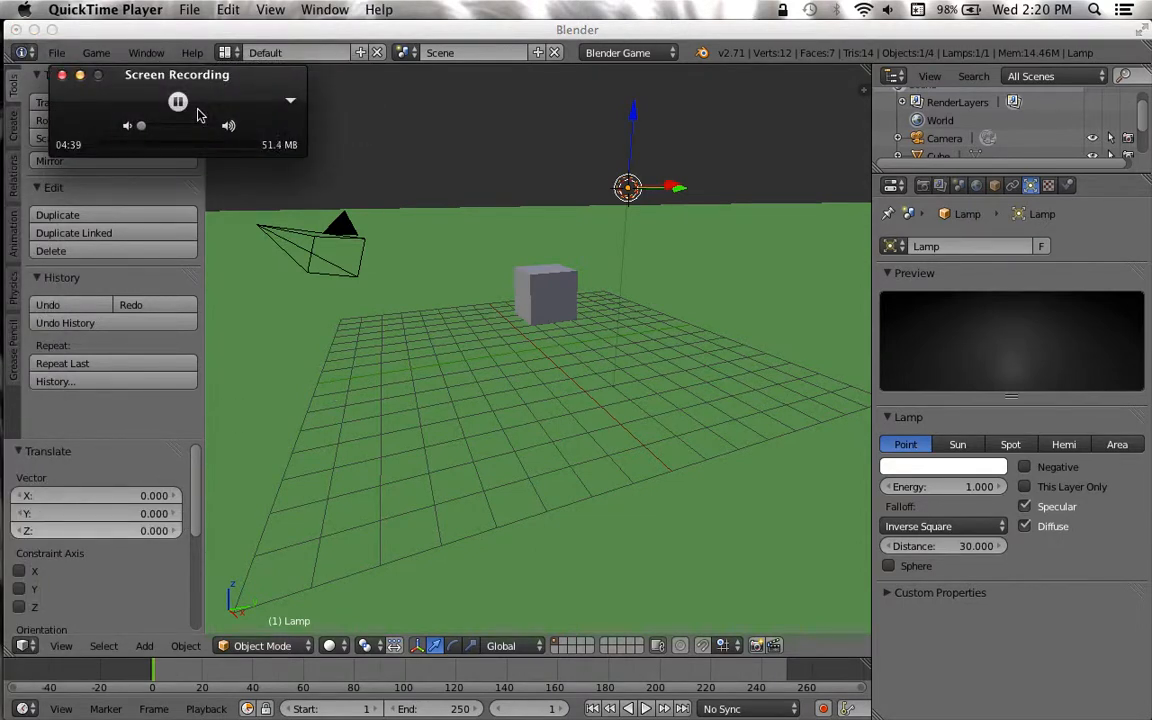
pyautogui.click(178, 102)
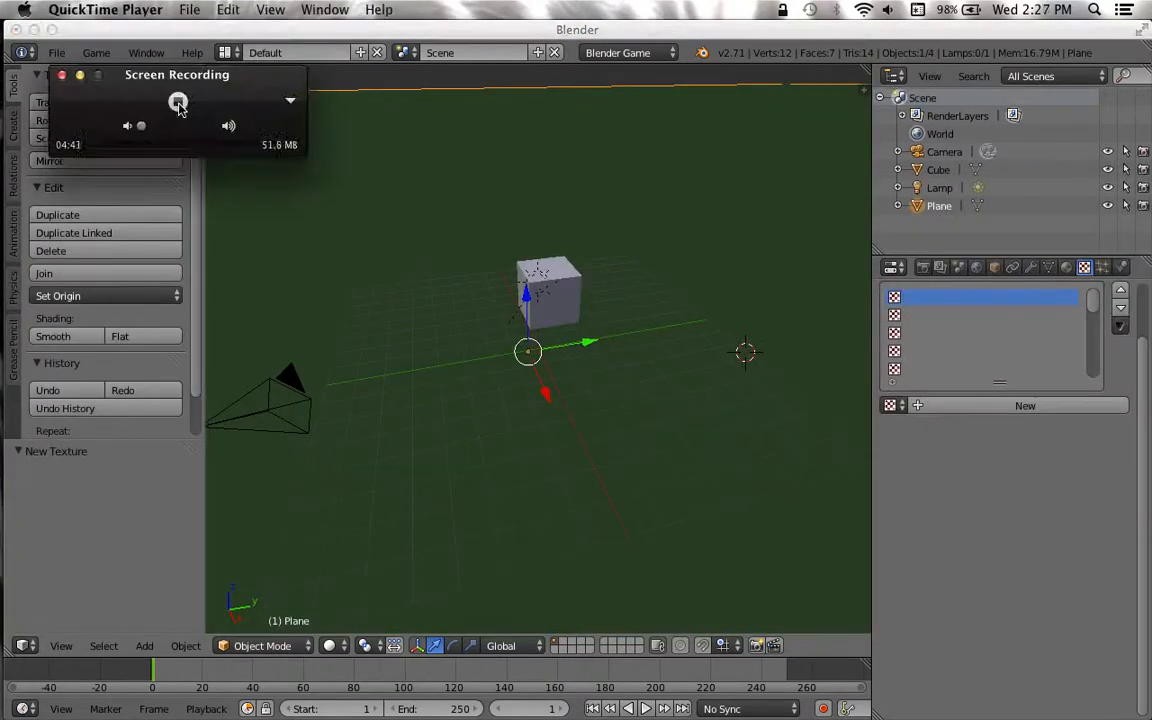
pyautogui.click(655, 271)
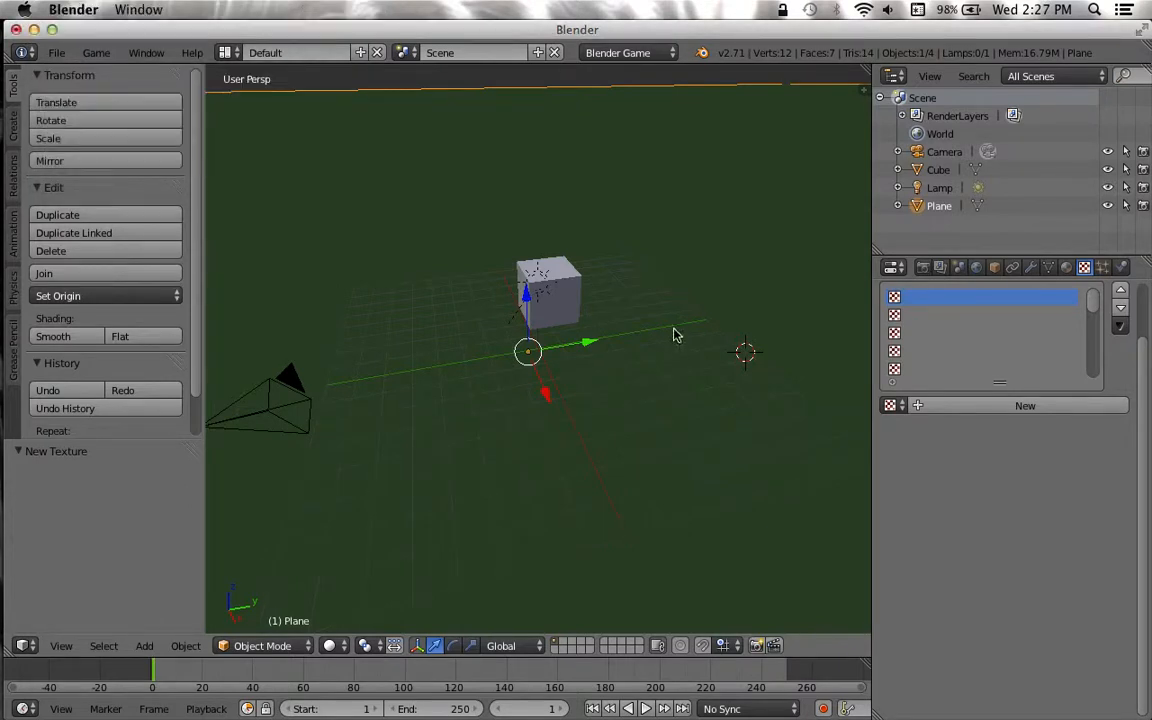
# - Select the lamp, move it about 6.16 along the X axis, and run and stop the game to test the lighting
pyautogui.click(939, 187)
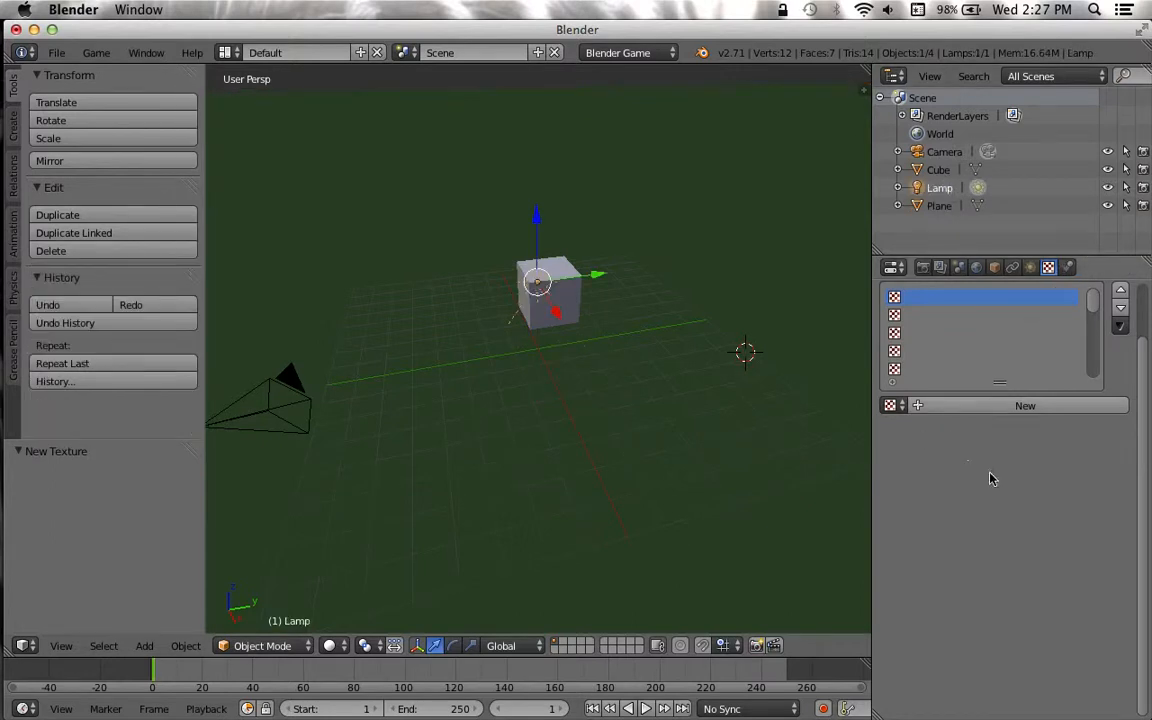
pyautogui.click(995, 268)
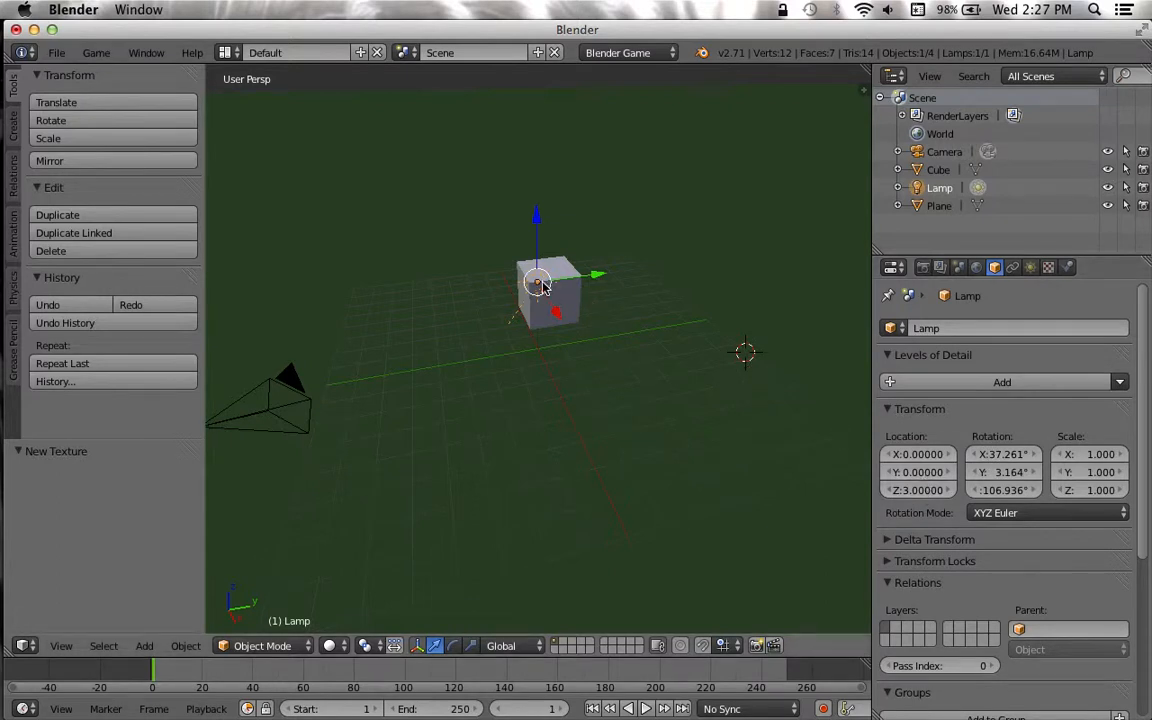
pyautogui.moveTo(541, 287); pyautogui.dragTo(551, 440)
pyautogui.press('x')
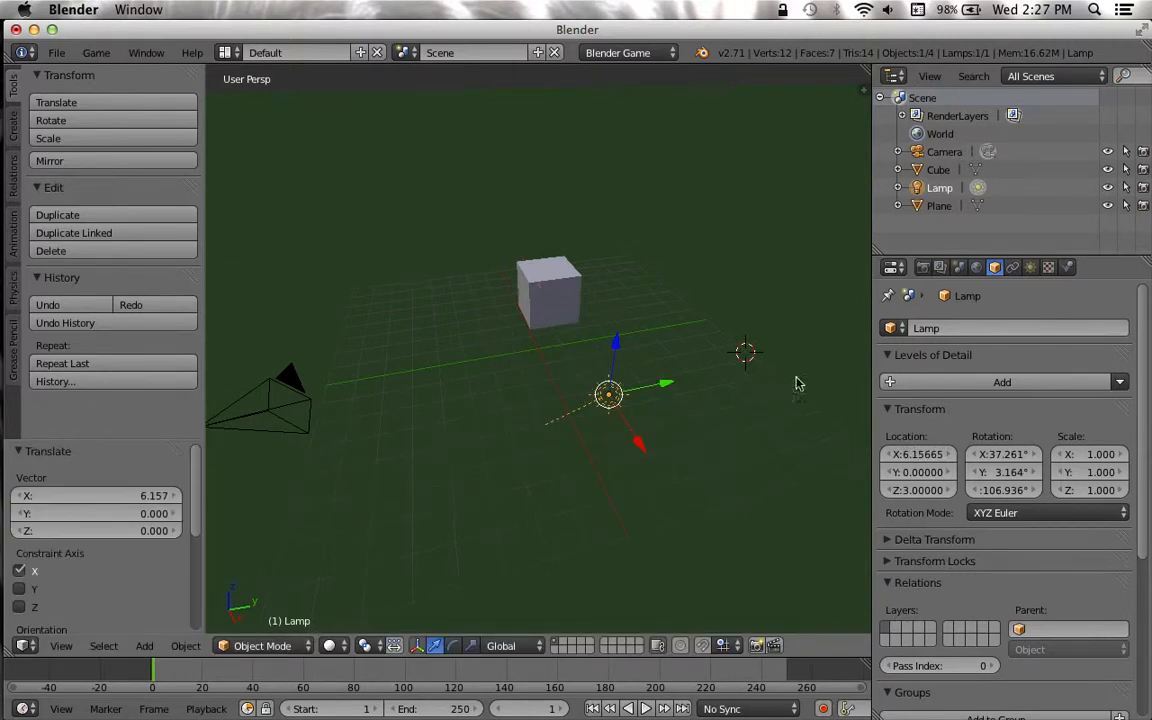
pyautogui.press('p')
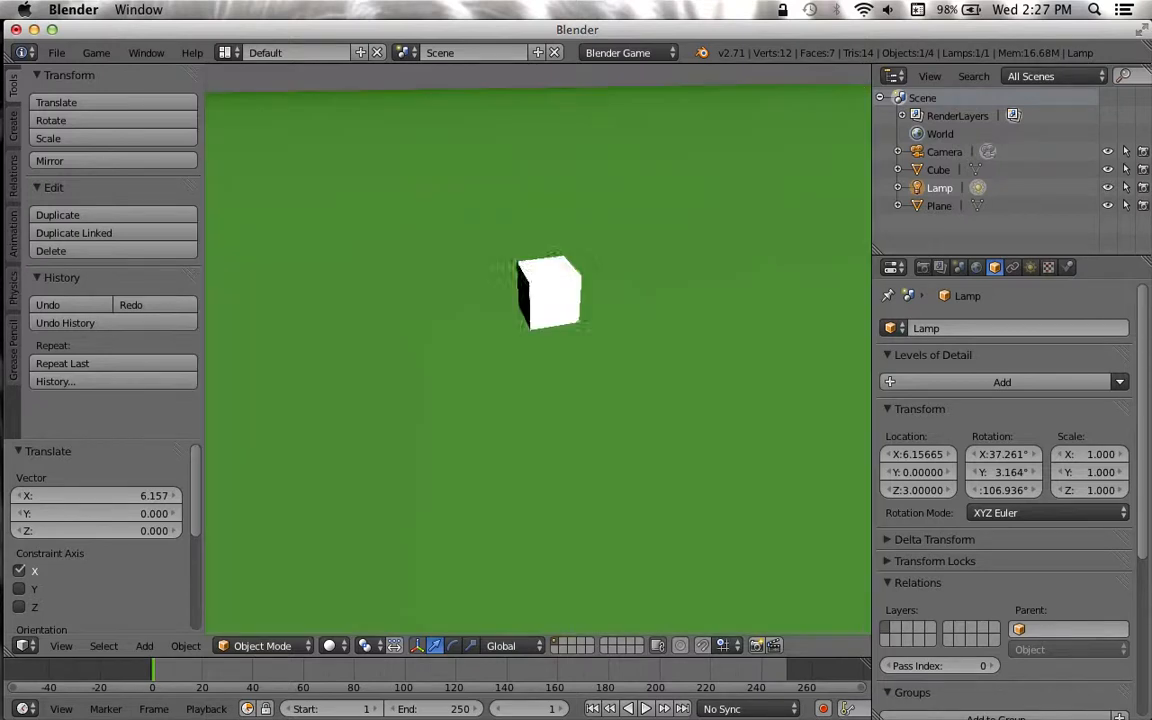
pyautogui.press('Escape')
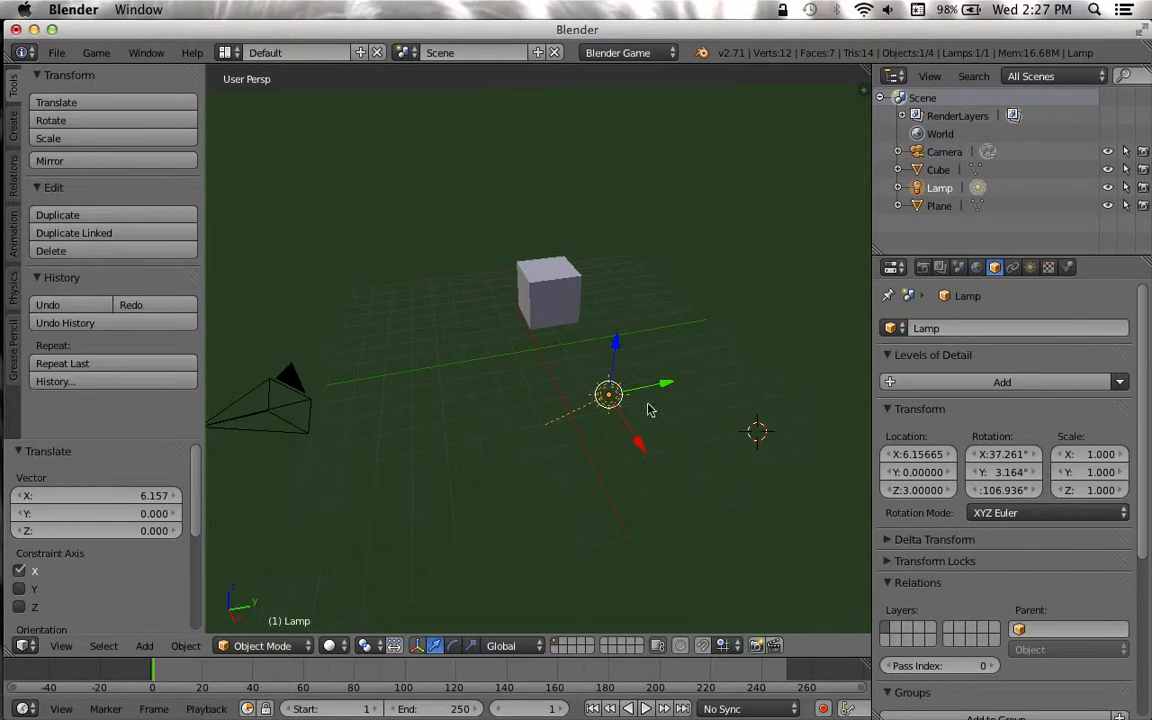
# - Move the lamp up and beside the cube to about X 5.45, Y 5.15, Z 5.80, and run and stop the game to test the lighting
pyautogui.click(609, 396)
pyautogui.moveTo(612, 396); pyautogui.dragTo(812, 243)
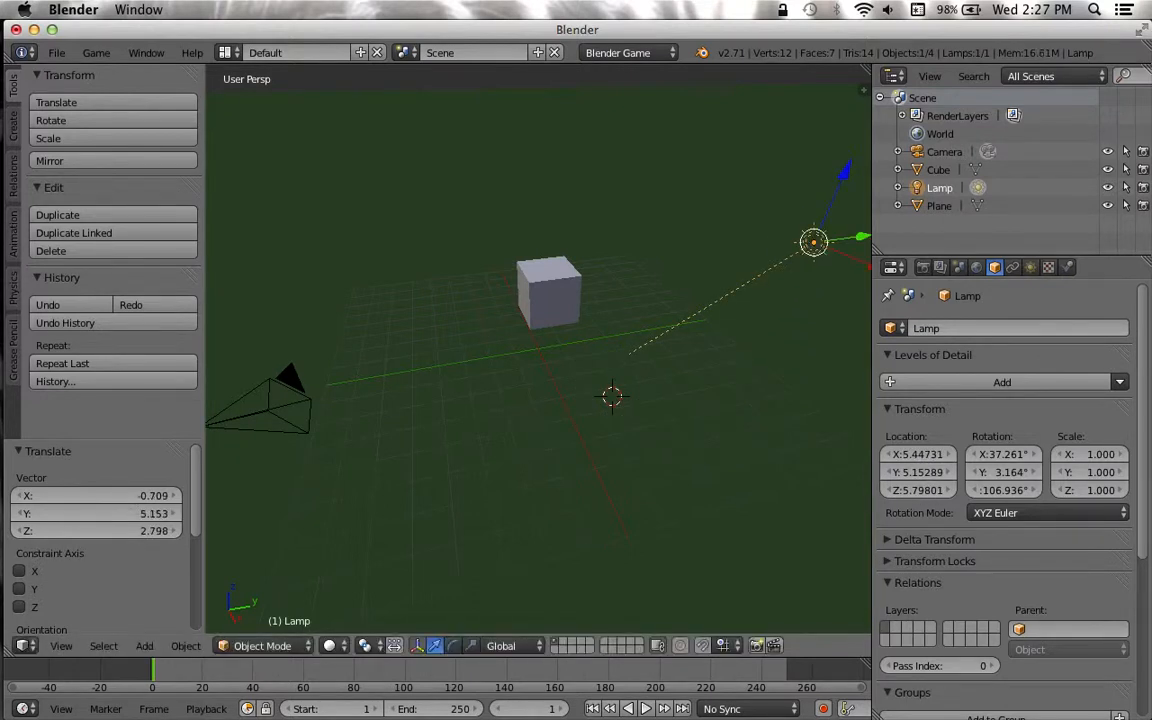
pyautogui.press('p')
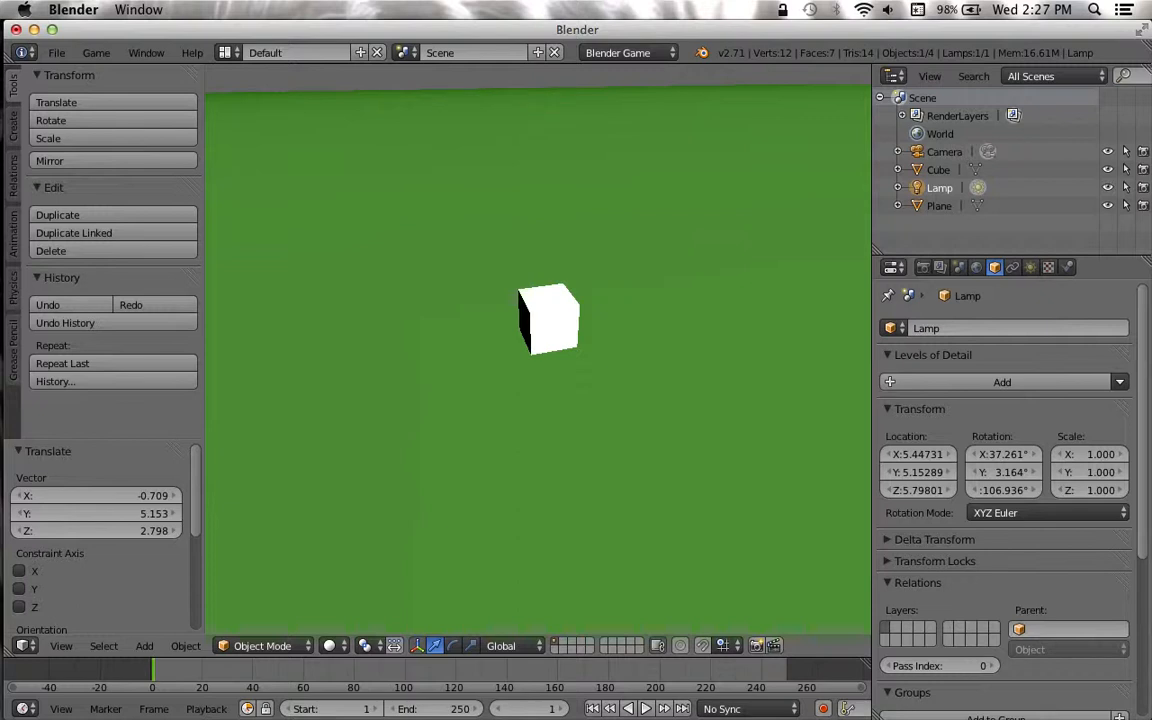
pyautogui.press('Escape')
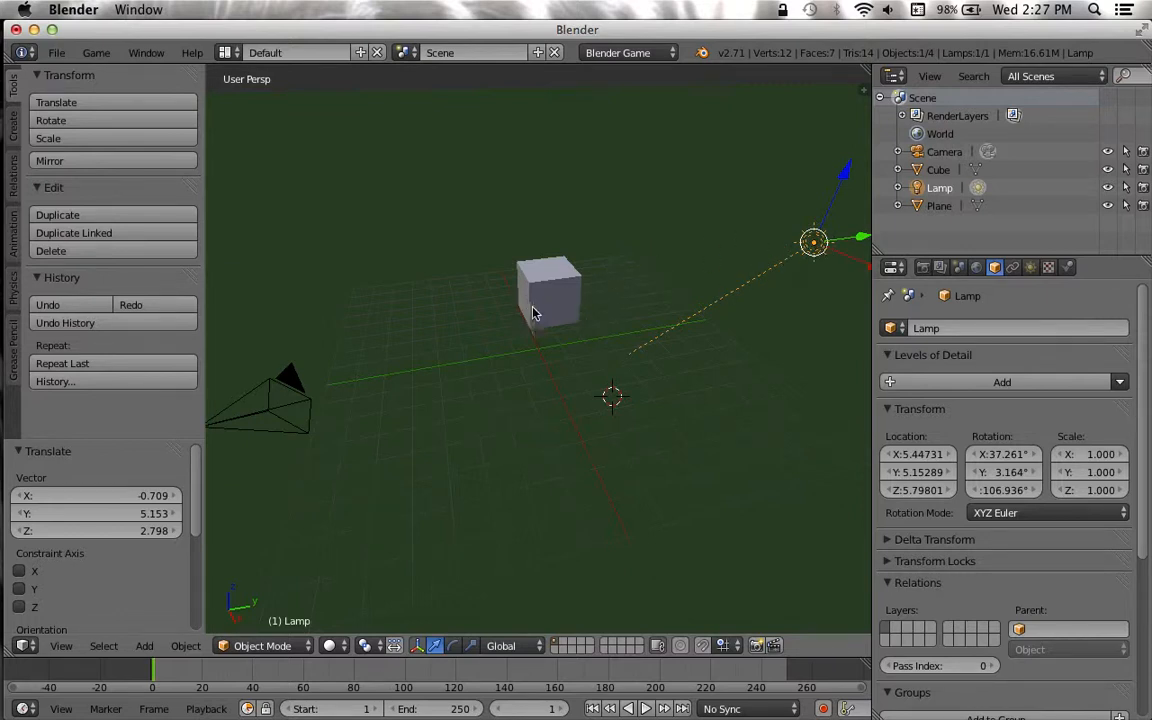
# - Apply smooth shading to the cube and run and stop the game to check how it looks
pyautogui.rightClick(560, 304)
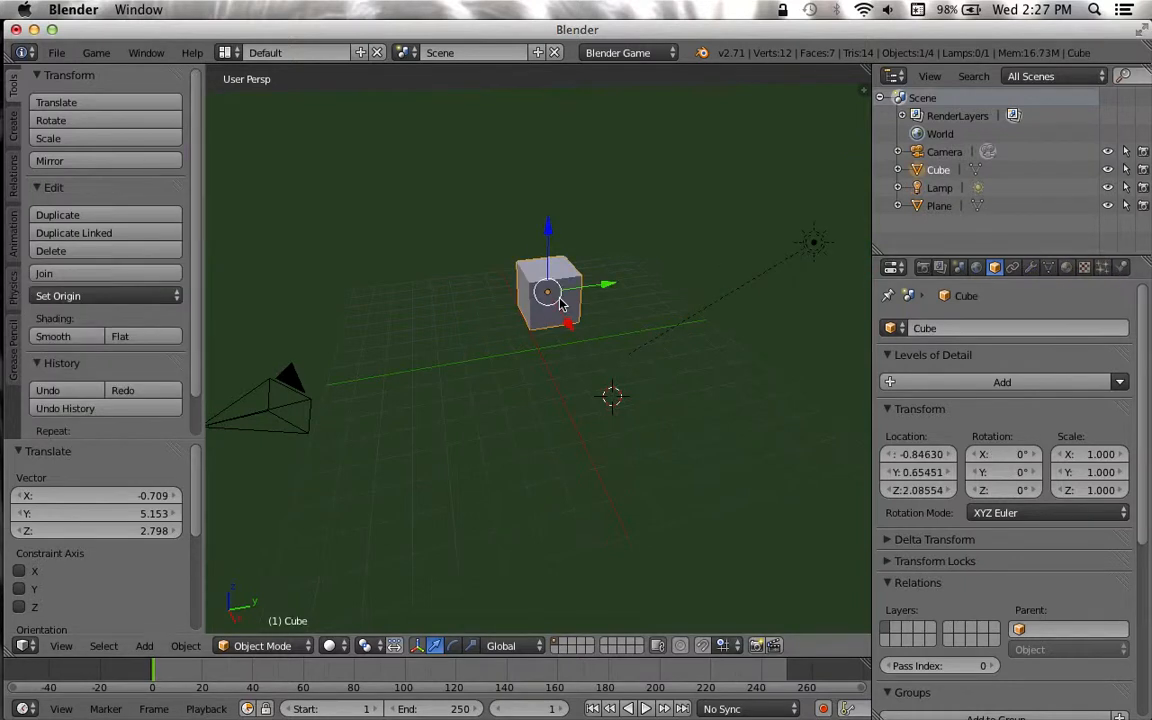
pyautogui.click(83, 340)
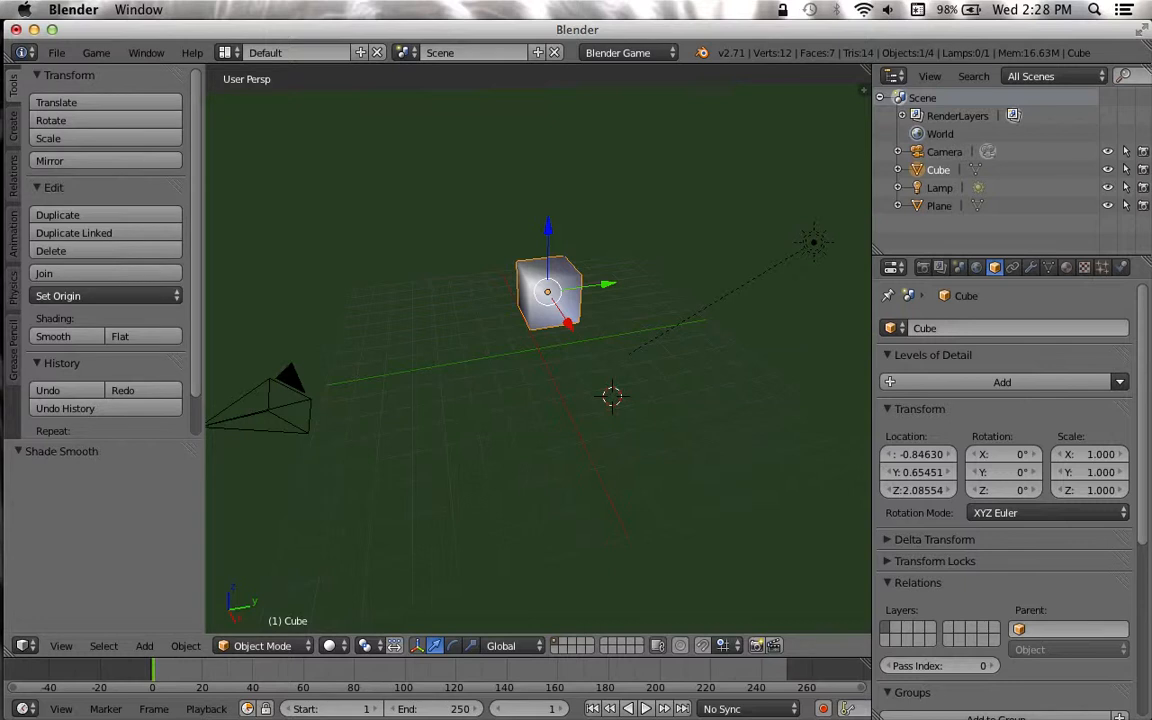
pyautogui.press('p')
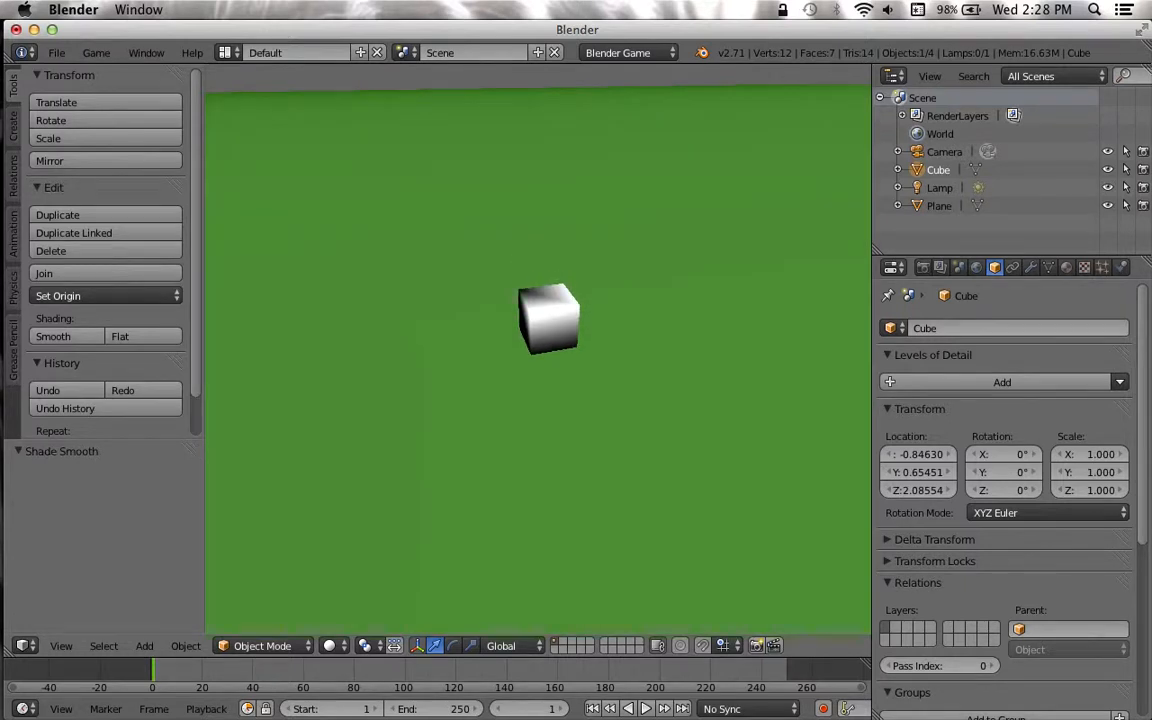
pyautogui.press('Escape')
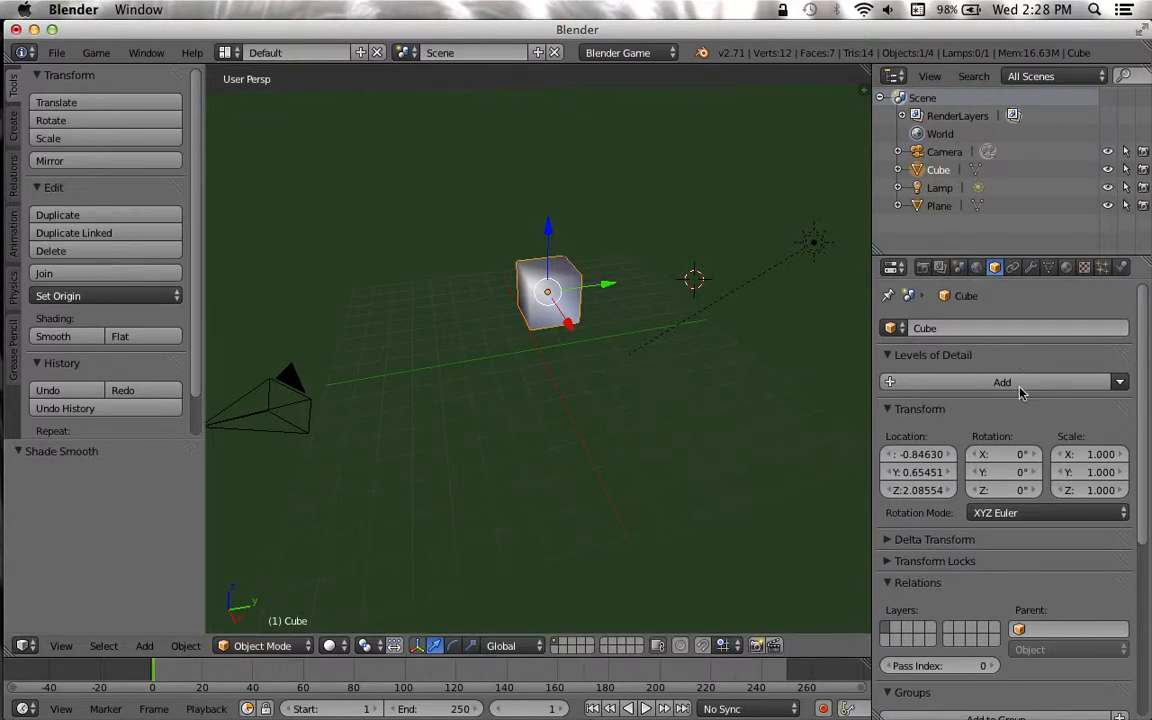
# - Examine the cube's material settings, from diffuse, specular and shading through game settings and physics to the shadow options
pyautogui.click(1068, 268)
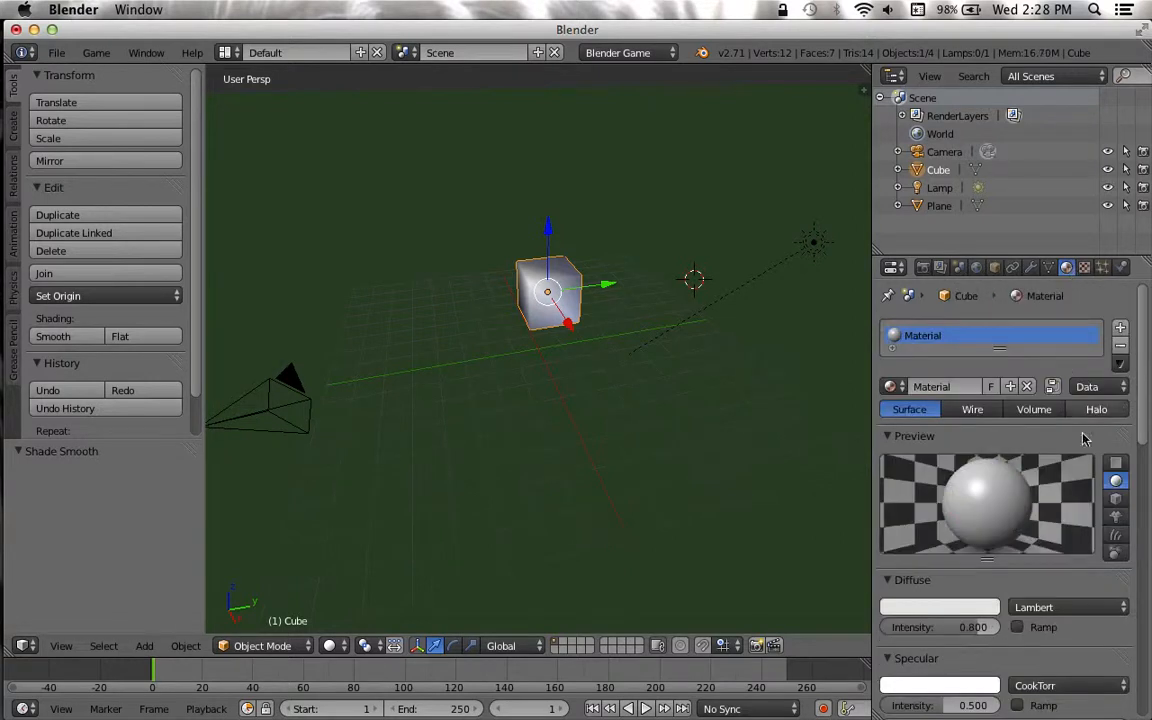
pyautogui.scroll(-3, 1038, 535)
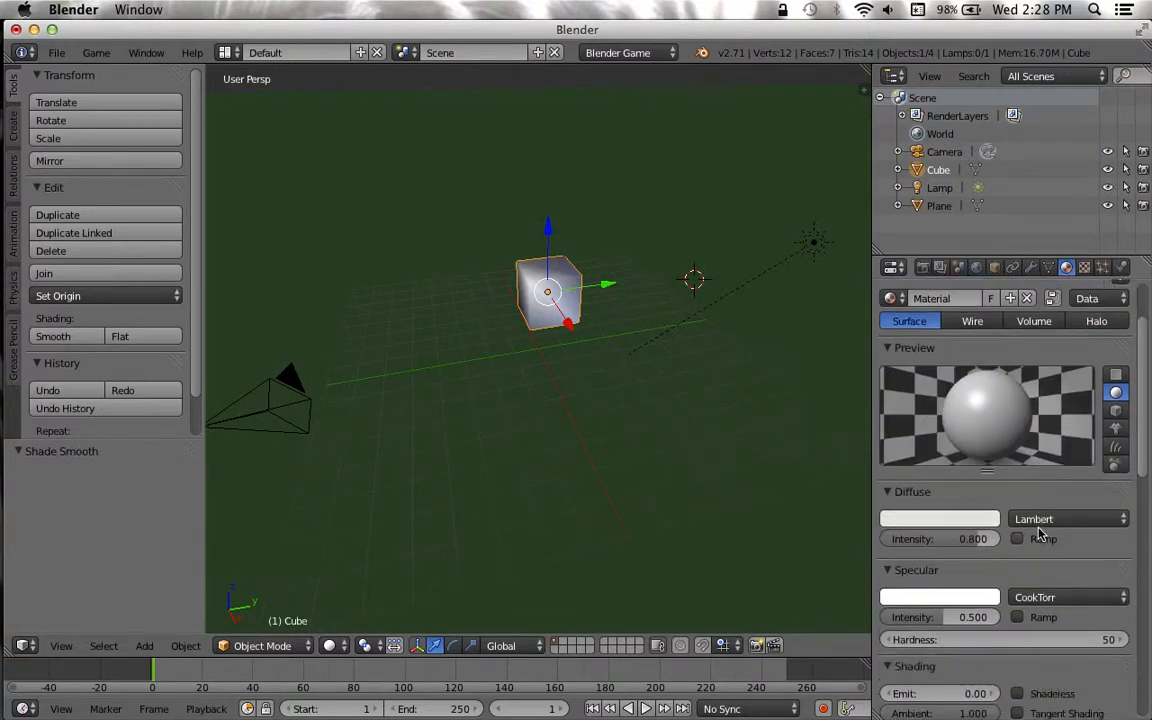
pyautogui.scroll(-1, 1000, 490)
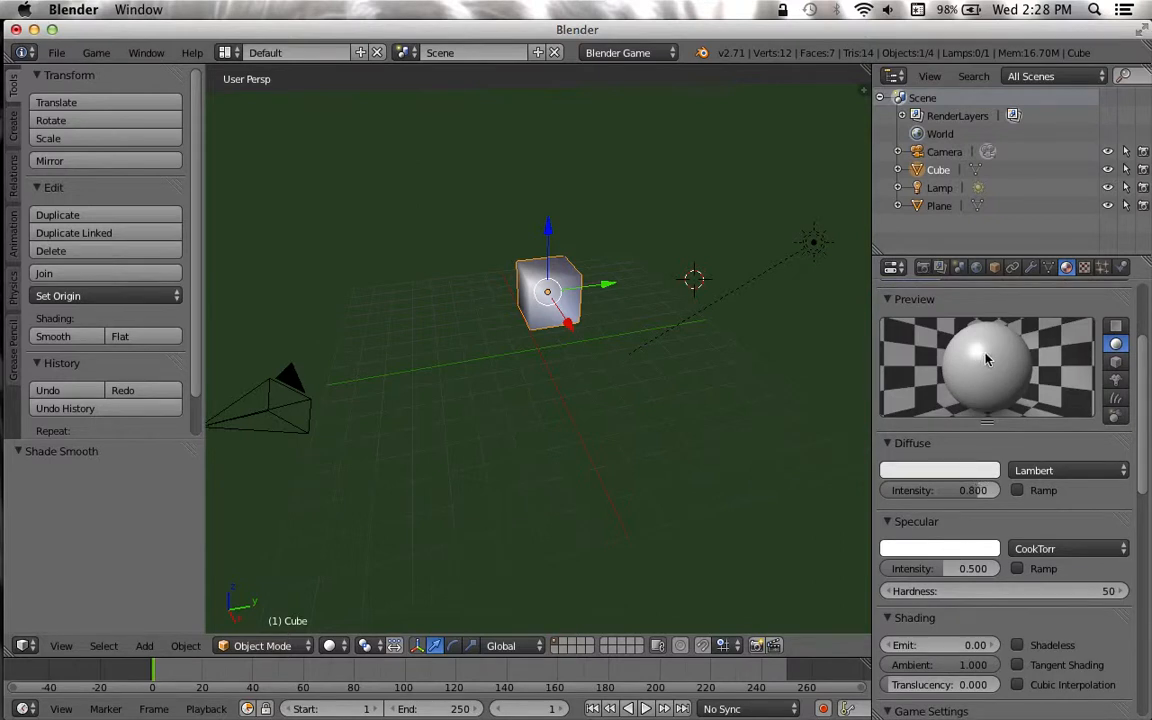
pyautogui.scroll(-3, 1082, 541)
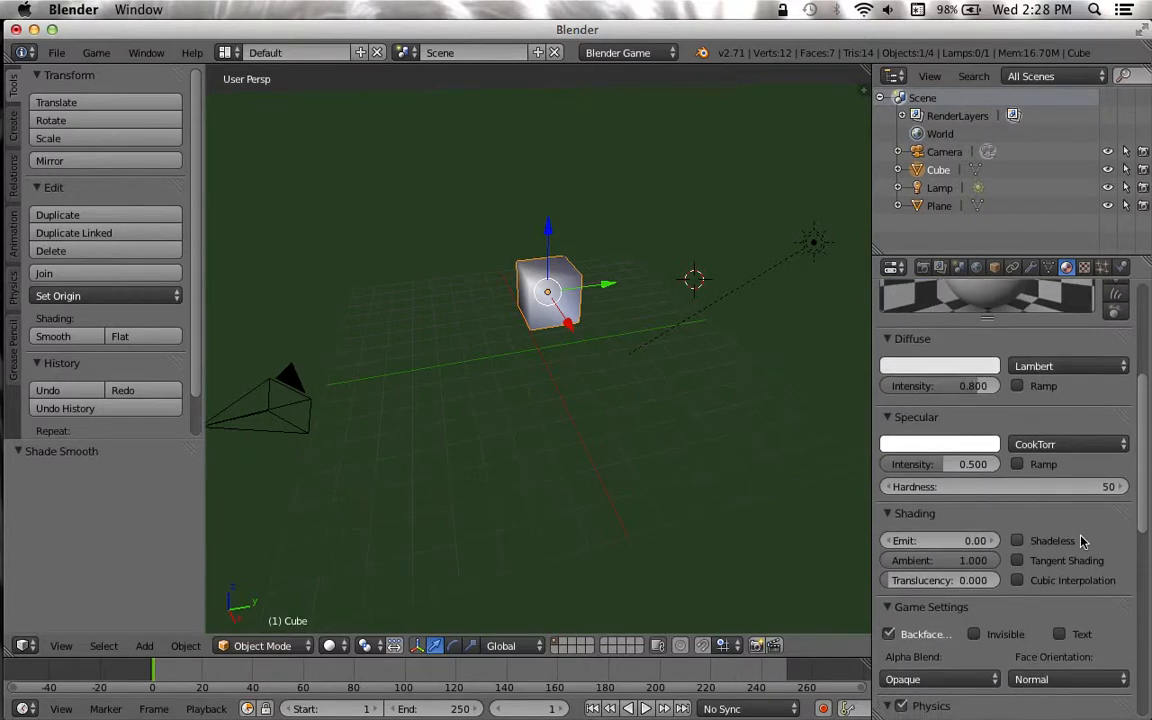
pyautogui.scroll(-1, 1105, 570)
pyautogui.scroll(-3, 1108, 574)
pyautogui.scroll(-1, 1108, 572)
pyautogui.scroll(-8, 1108, 572)
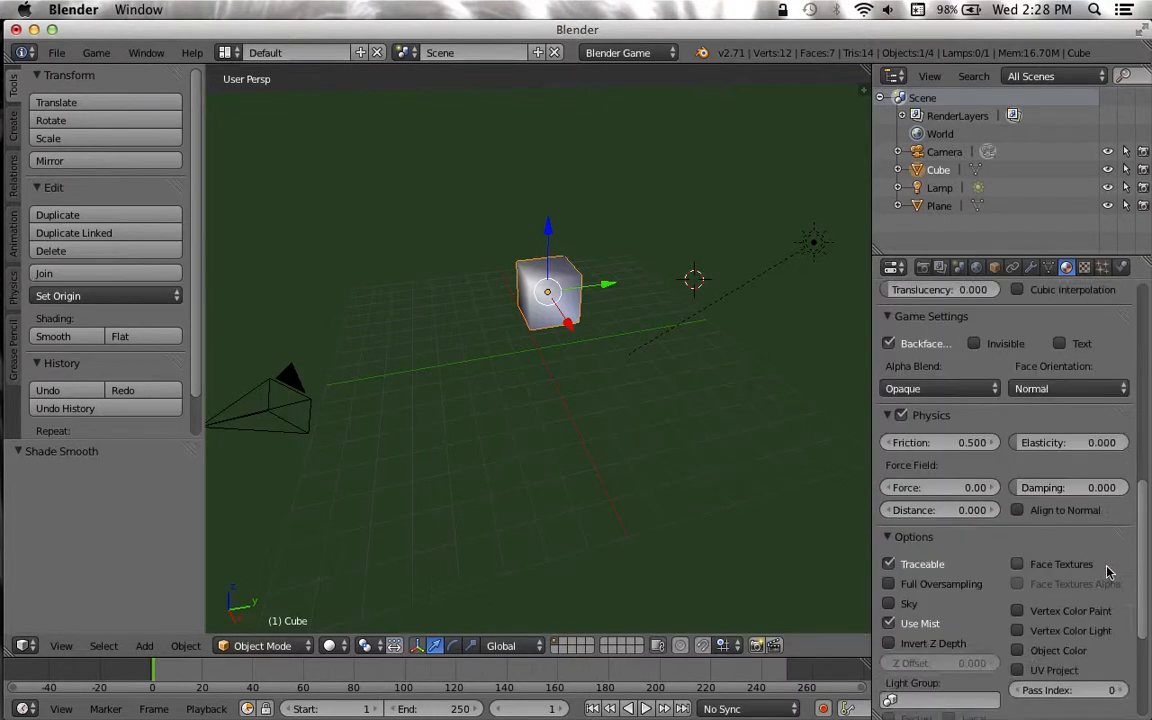
pyautogui.scroll(-2, 1108, 571)
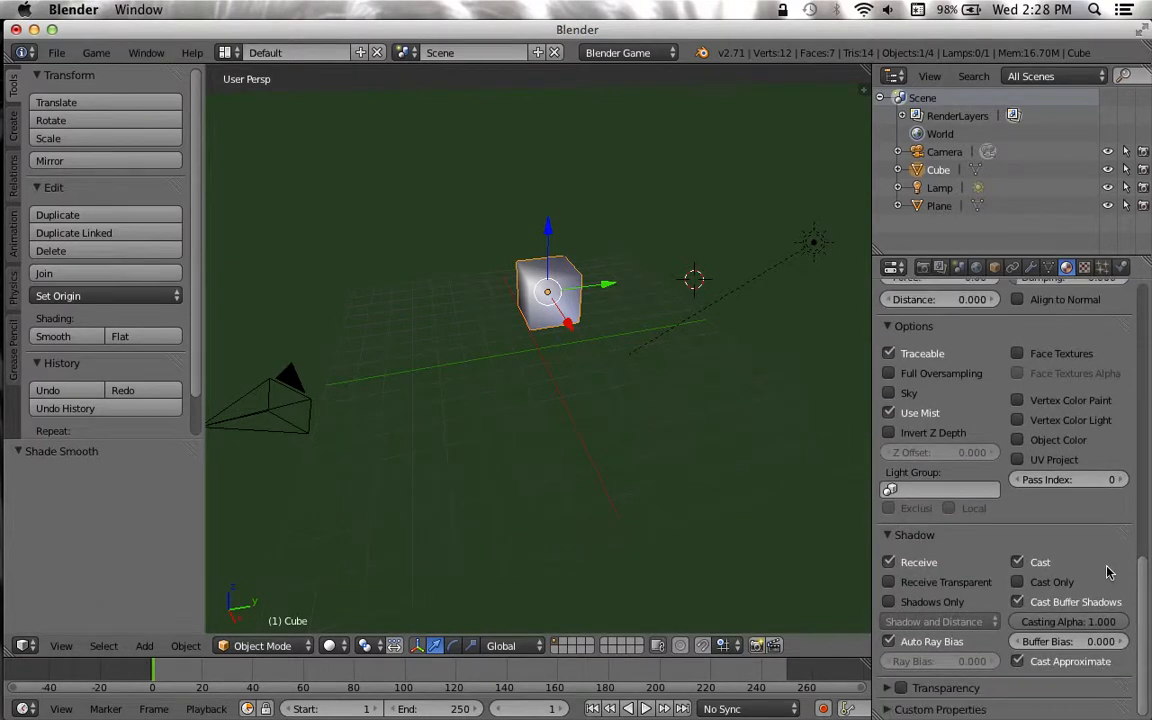
pyautogui.scroll(12, 1108, 572)
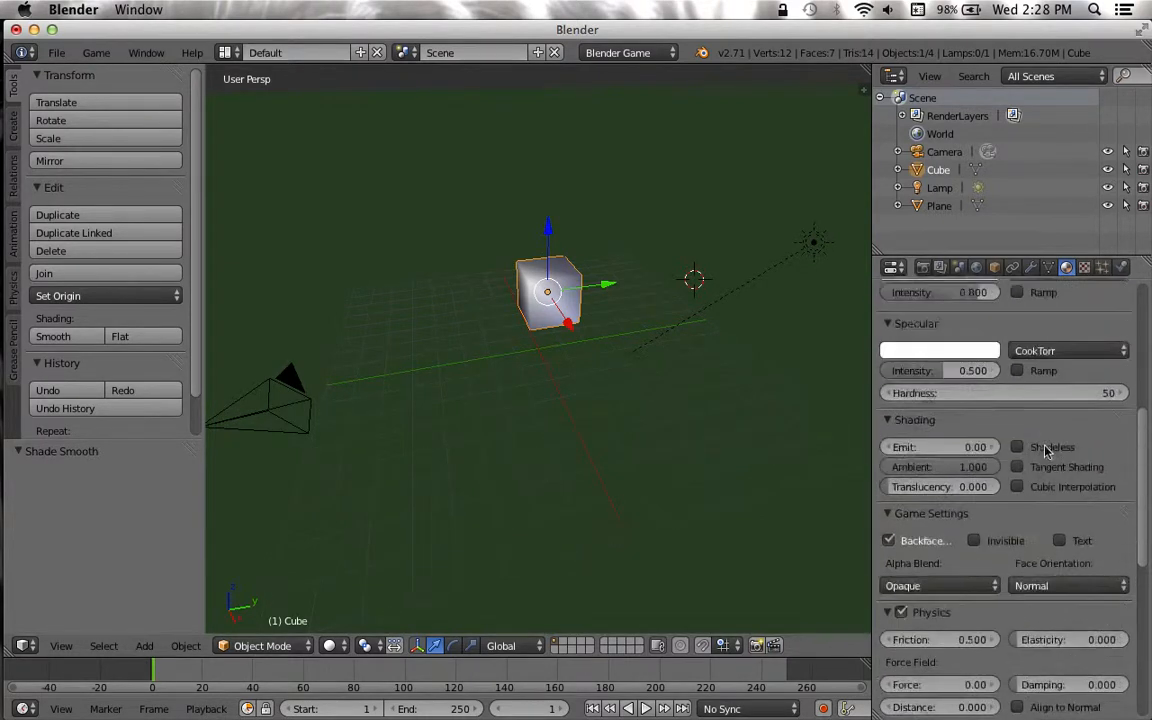
# - Look through the world, scene, render layer, constraint, modifier and mesh data settings, and return to the cube's material settings
pyautogui.click(977, 268)
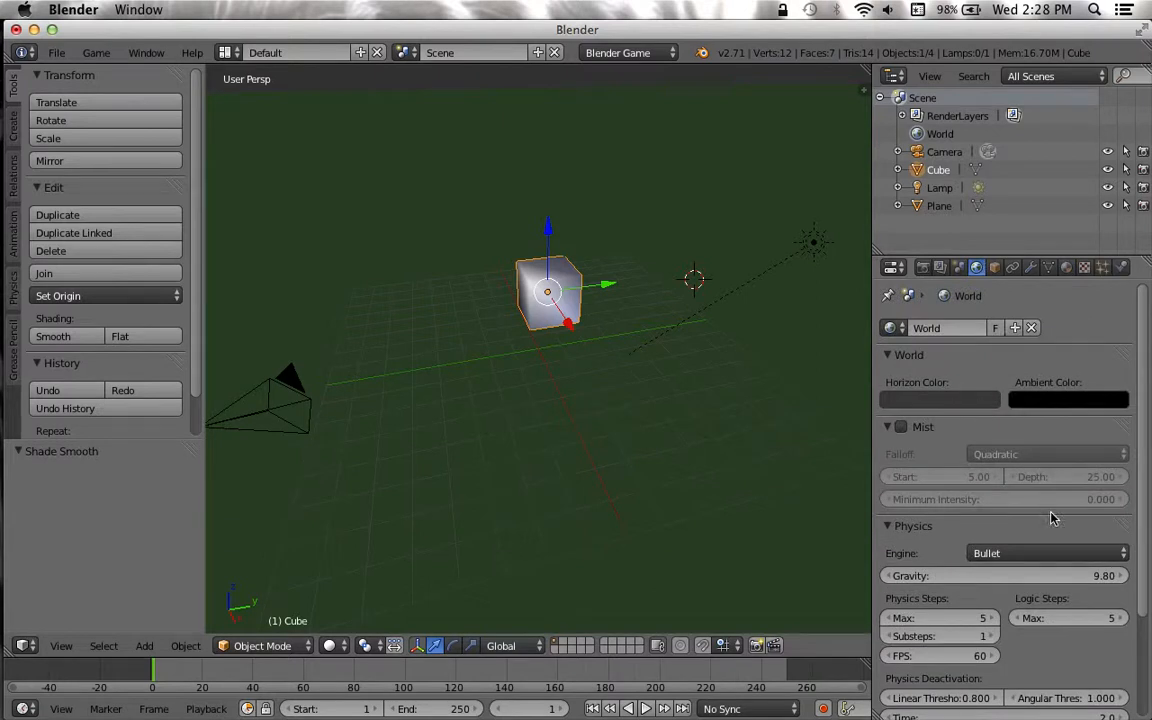
pyautogui.scroll(-2, 1052, 518)
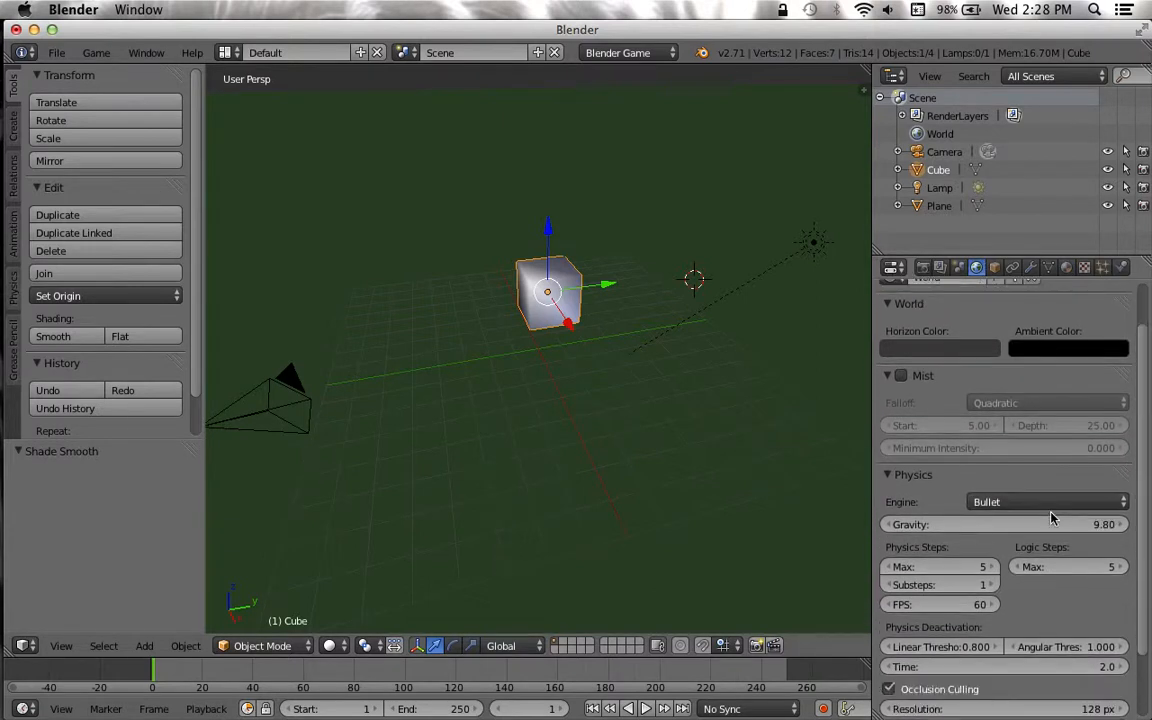
pyautogui.scroll(-3, 1052, 518)
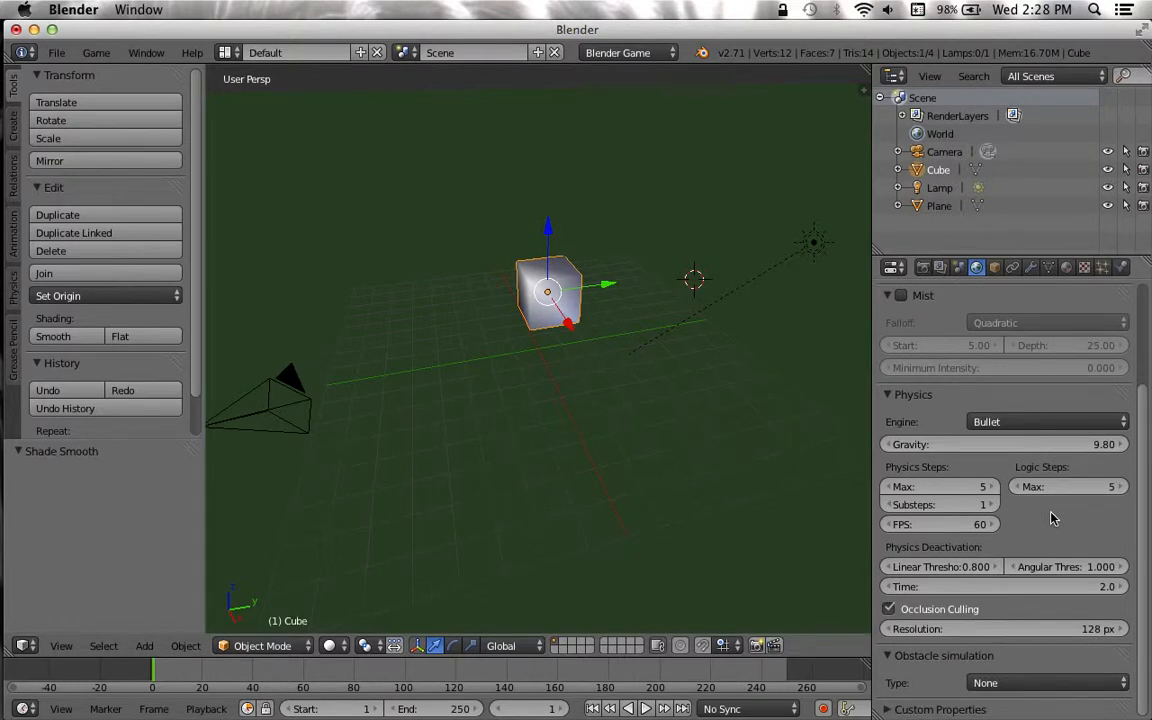
pyautogui.scroll(5, 1052, 518)
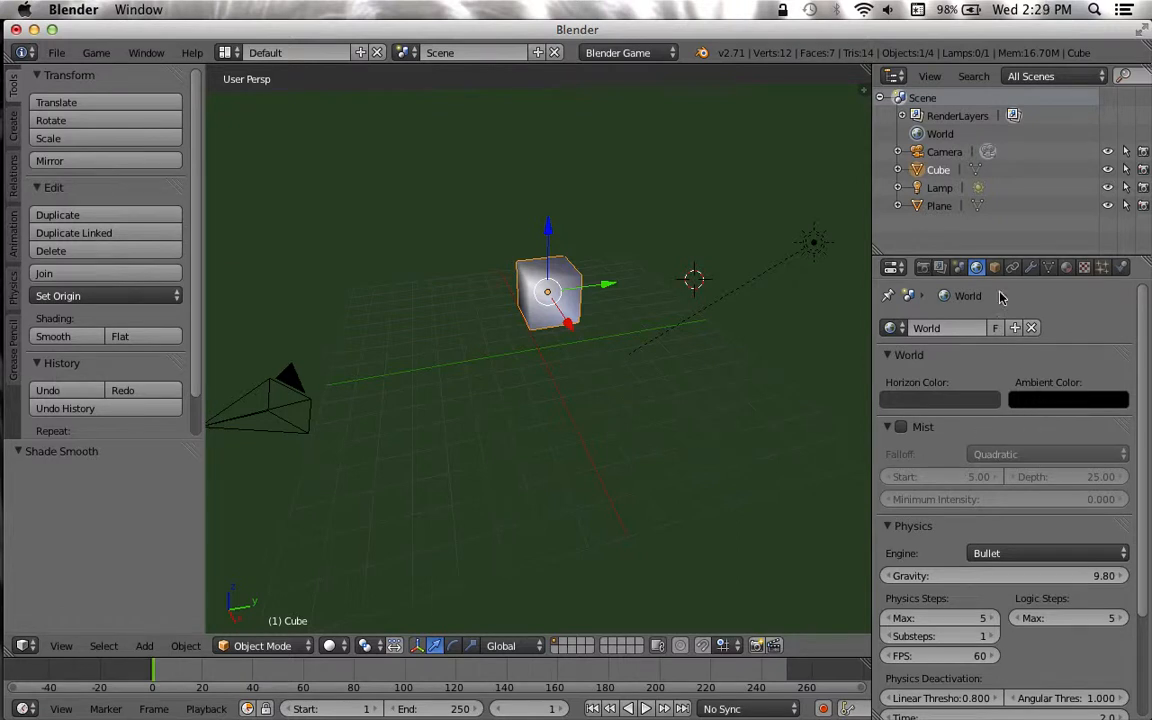
pyautogui.click(961, 268)
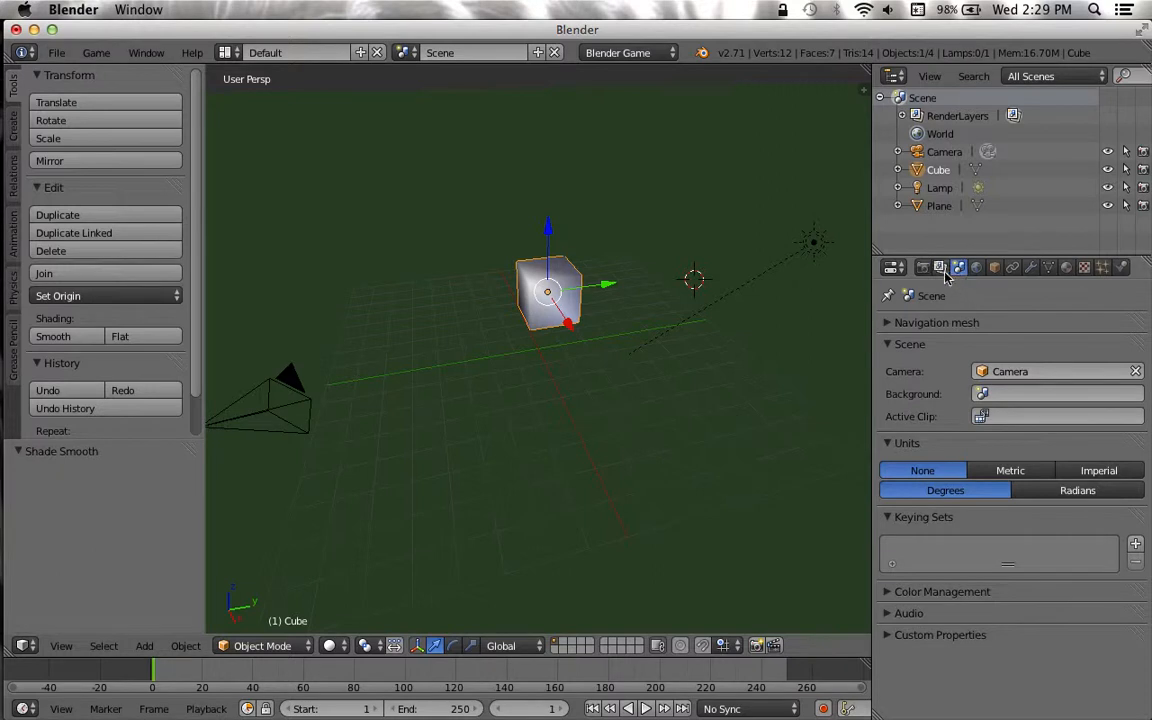
pyautogui.click(941, 270)
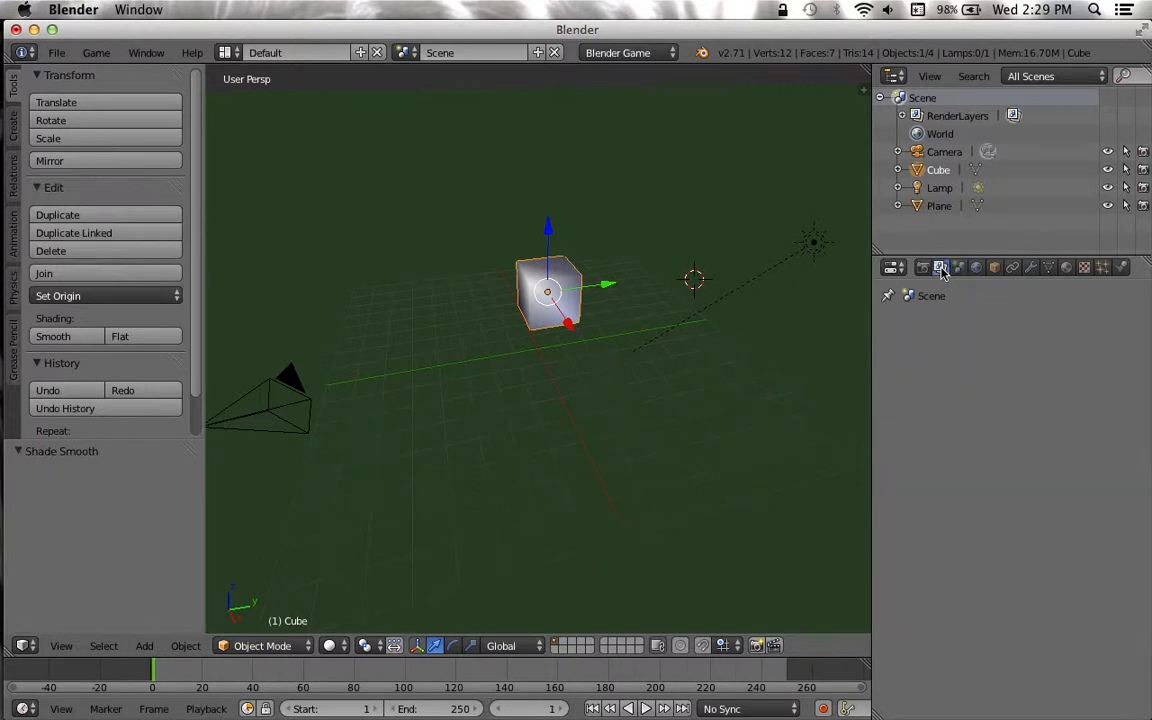
pyautogui.click(1014, 270)
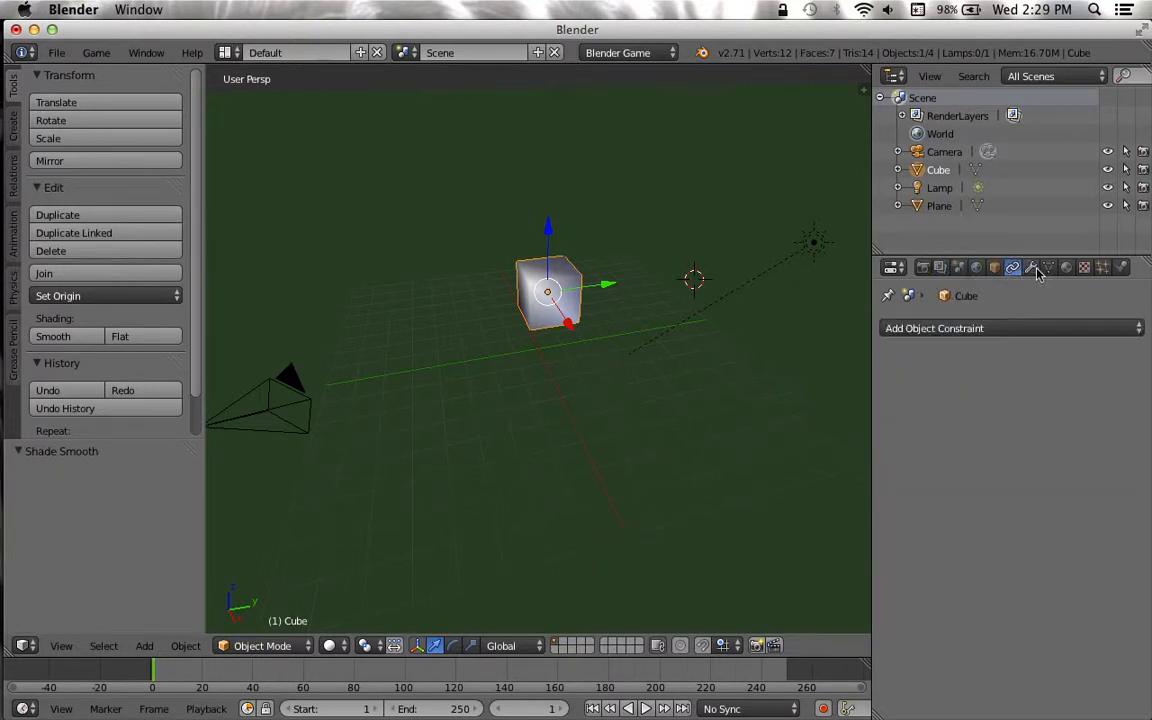
pyautogui.click(1032, 268)
pyautogui.click(1049, 268)
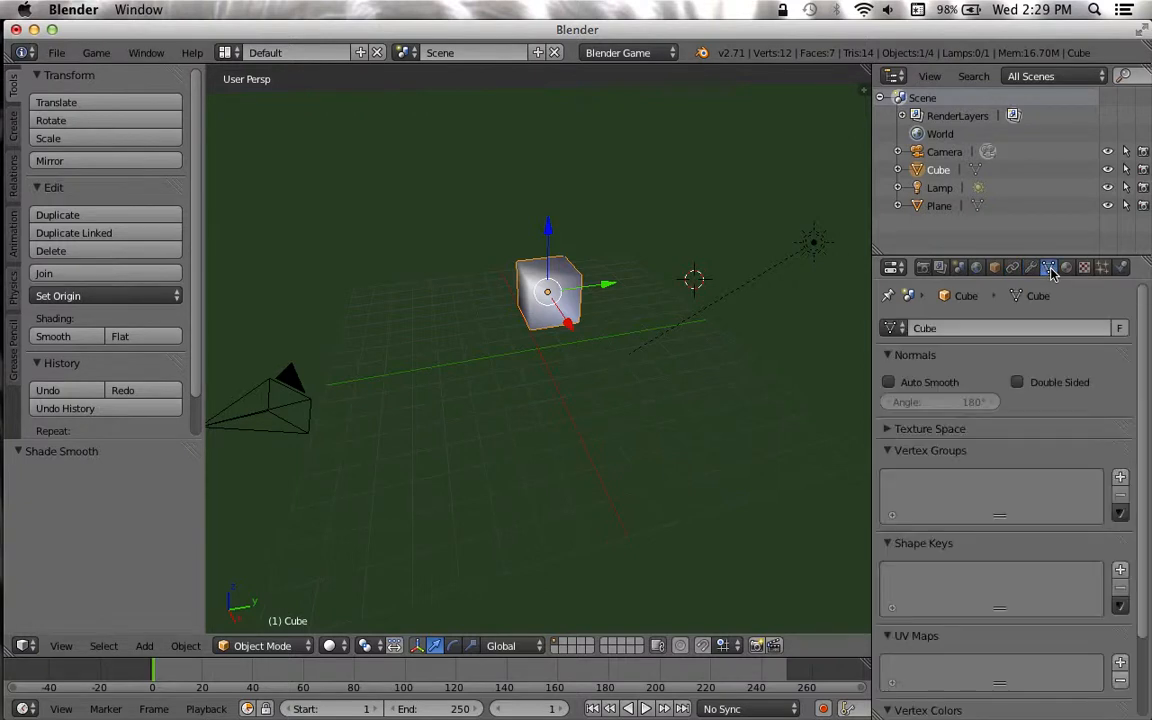
pyautogui.click(1066, 268)
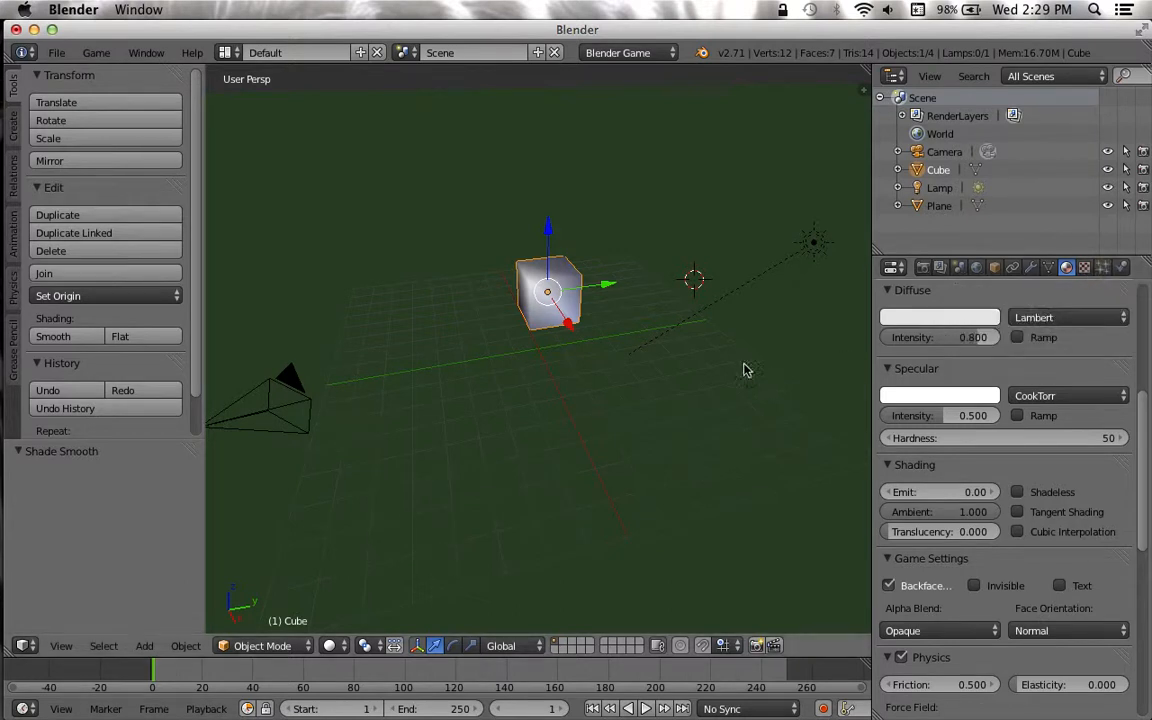
# - Run and stop the game once more to check the smooth-shaded cube, keeping the cube selected and in place
pyautogui.click(645, 377)
pyautogui.press('p')
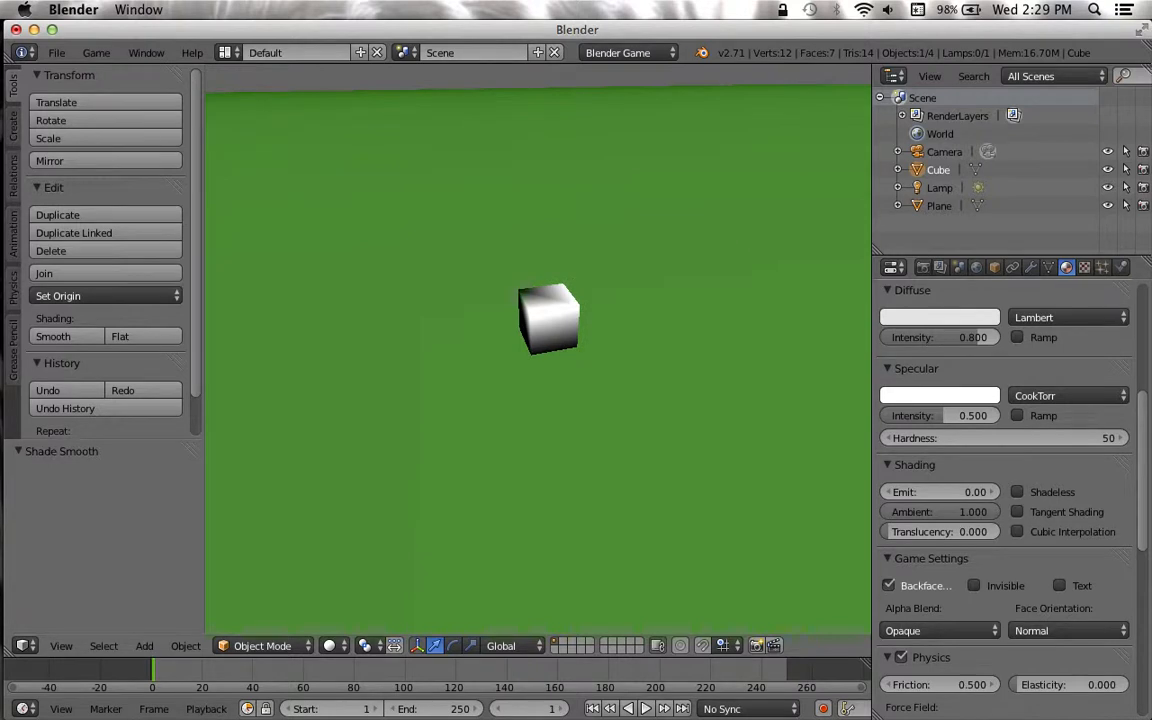
pyautogui.press('Escape')
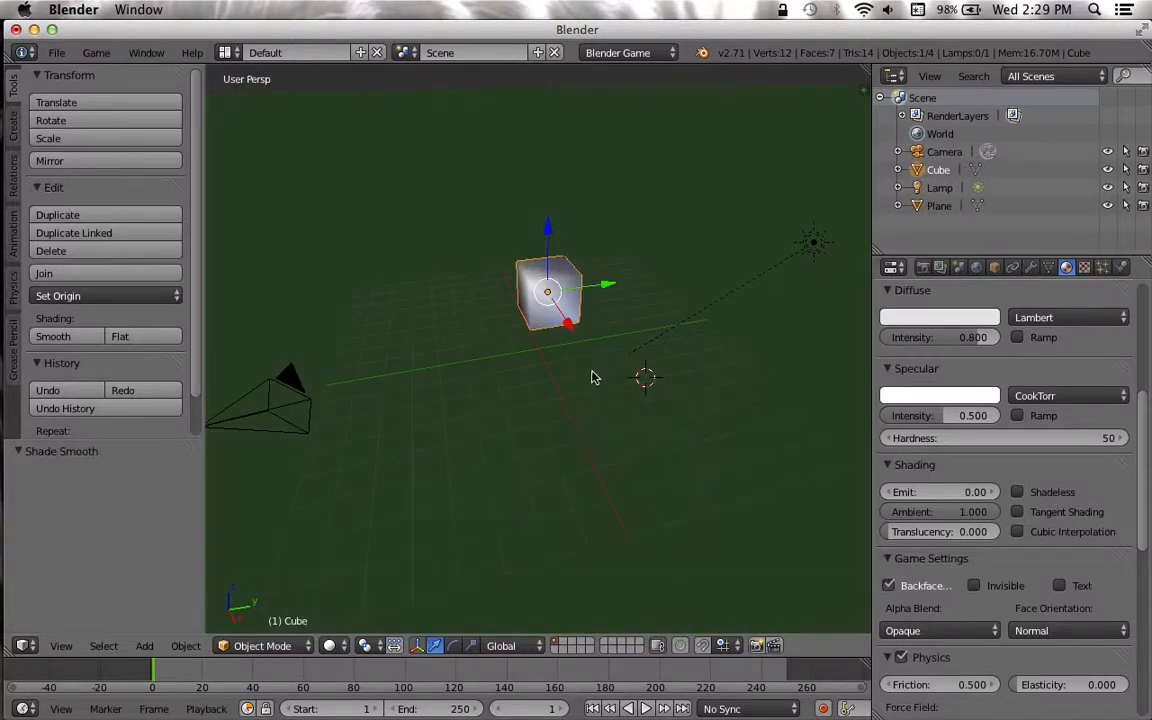
pyautogui.click(565, 297)
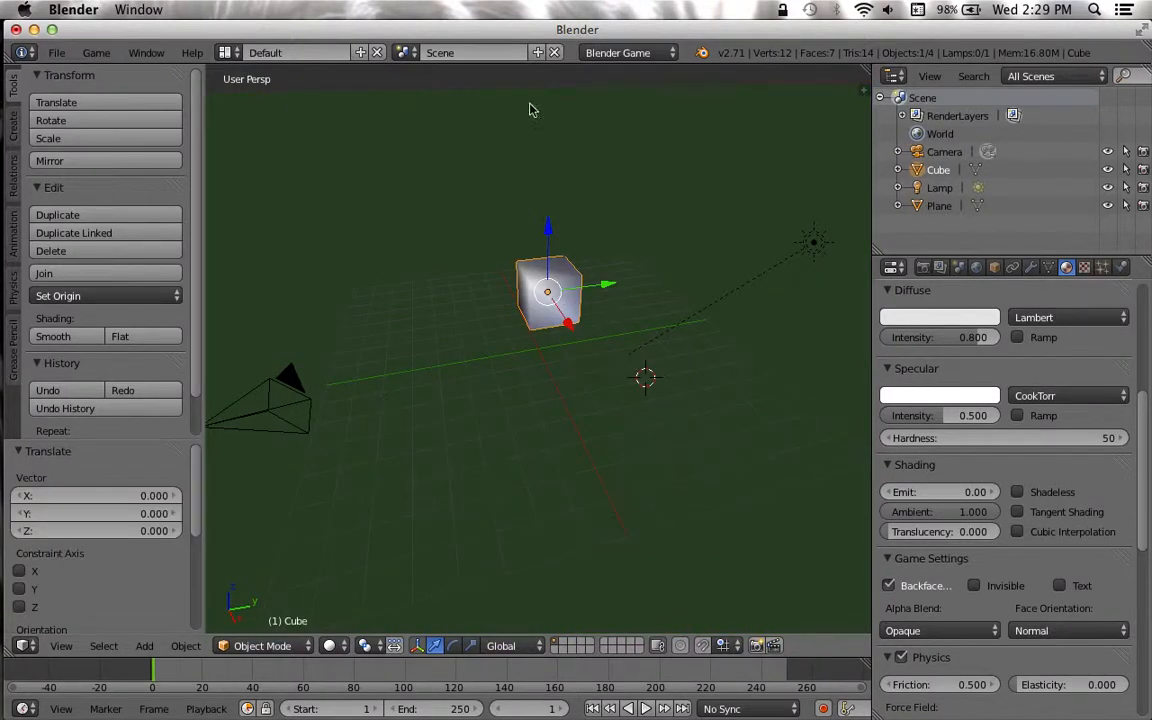
# - Switch the screen layout to Game Logic and keep the Logic Editor as the editor below the 3D view
pyautogui.click(229, 55)
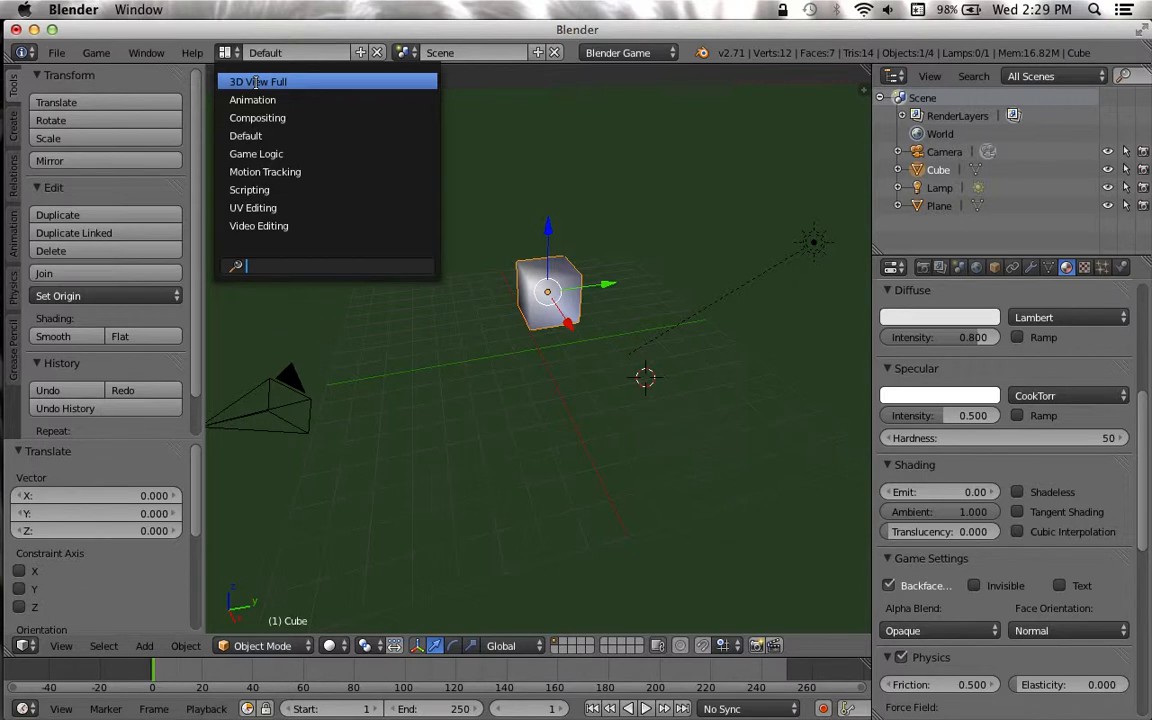
pyautogui.click(248, 138)
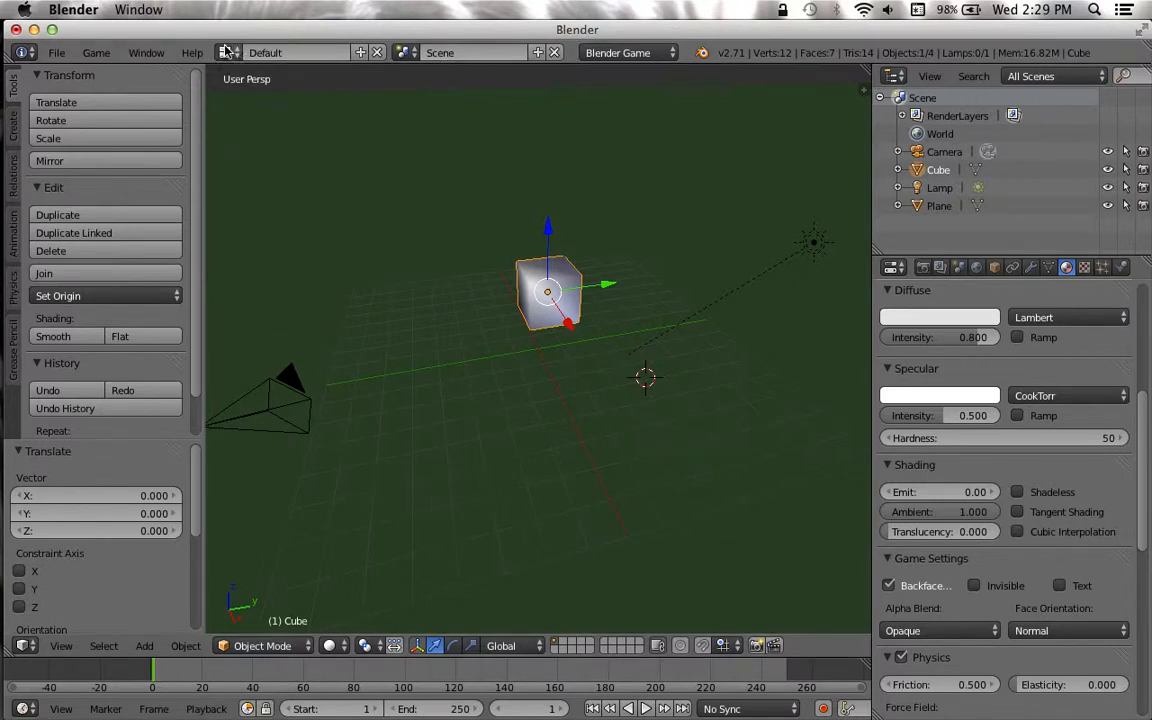
pyautogui.click(223, 50)
pyautogui.click(285, 154)
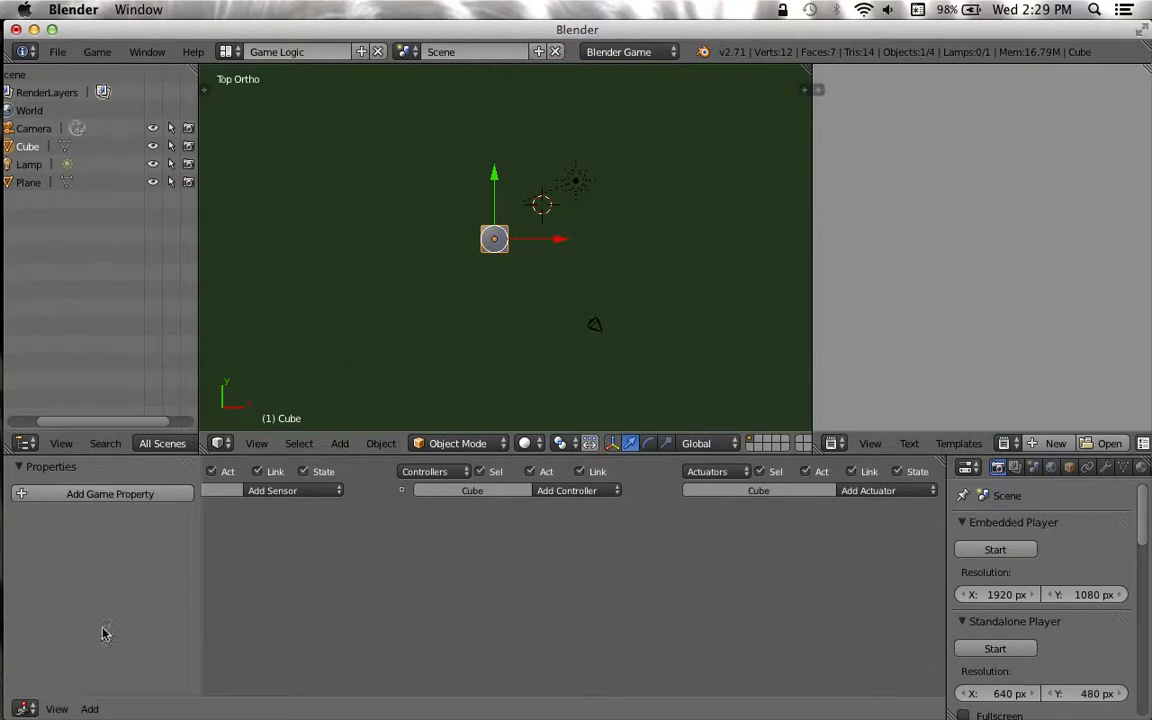
pyautogui.click(24, 709)
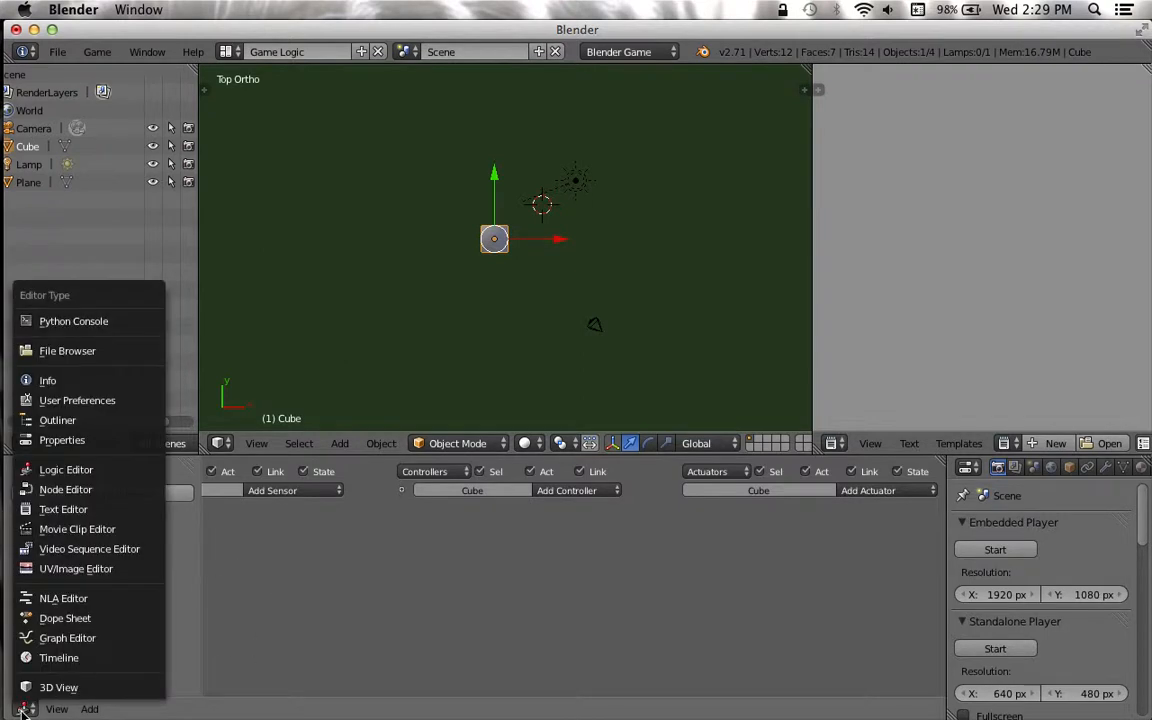
pyautogui.click(70, 469)
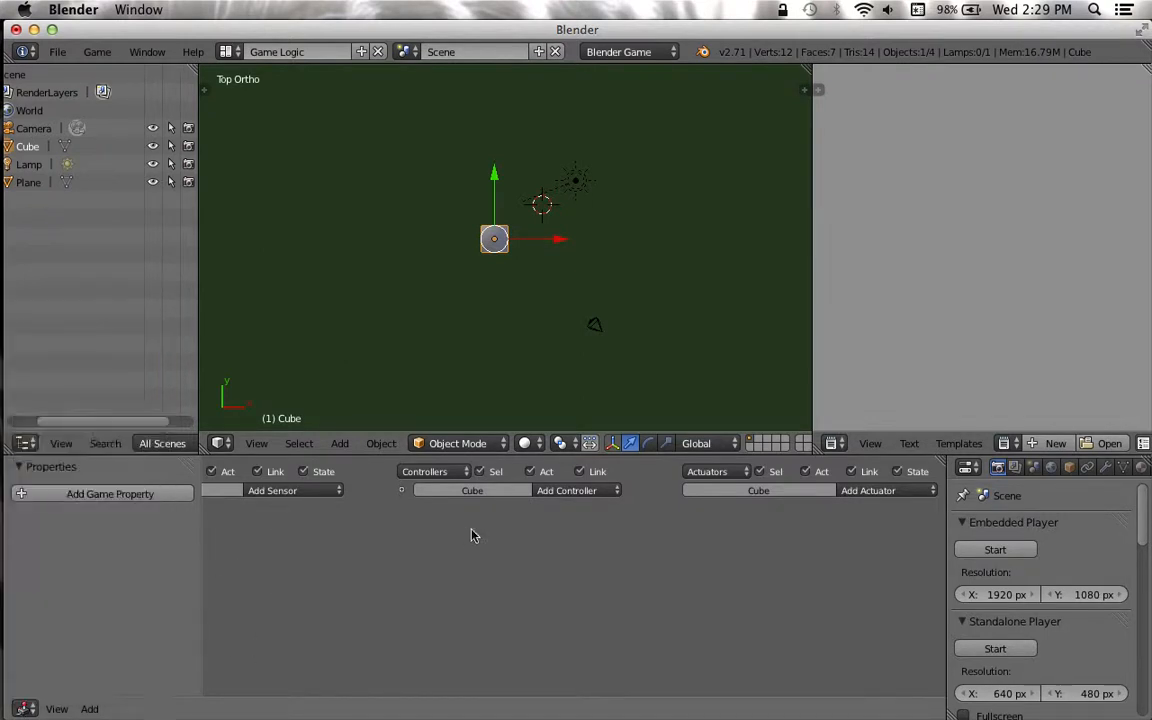
# - Orbit the 3D view from the top to a low, angled side view of the cube, lamp and plane
pyautogui.click(515, 273)
pyautogui.scroll(5, 532, 267)
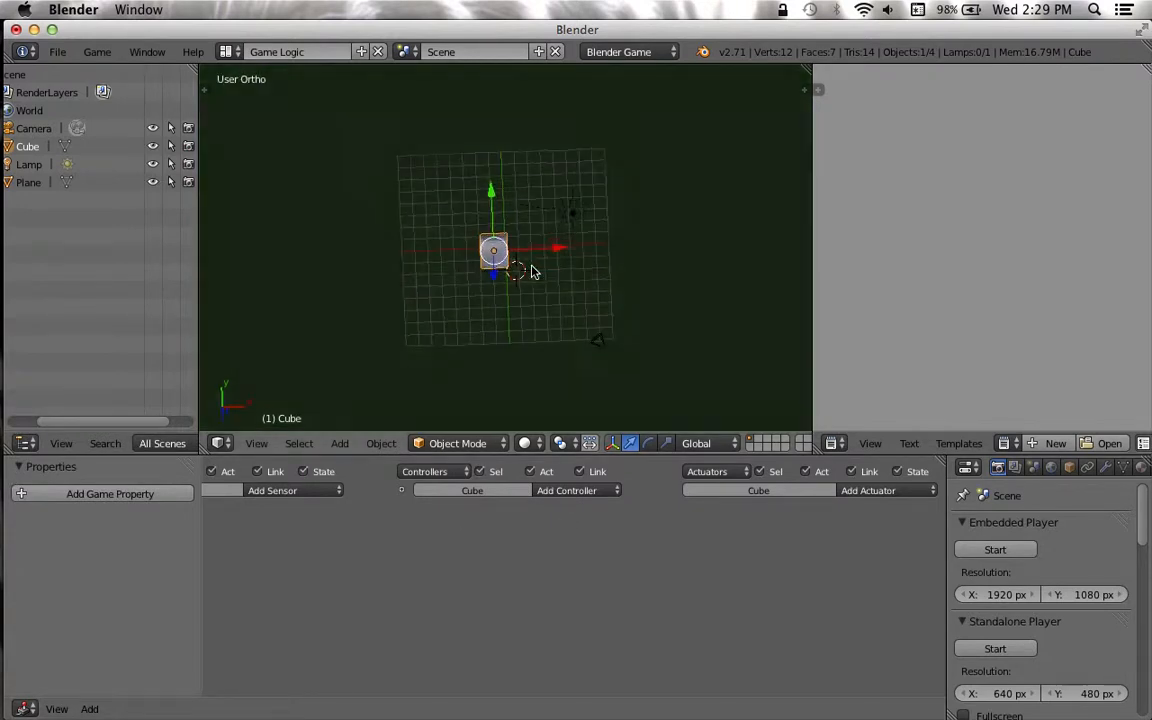
pyautogui.scroll(-5, 533, 271)
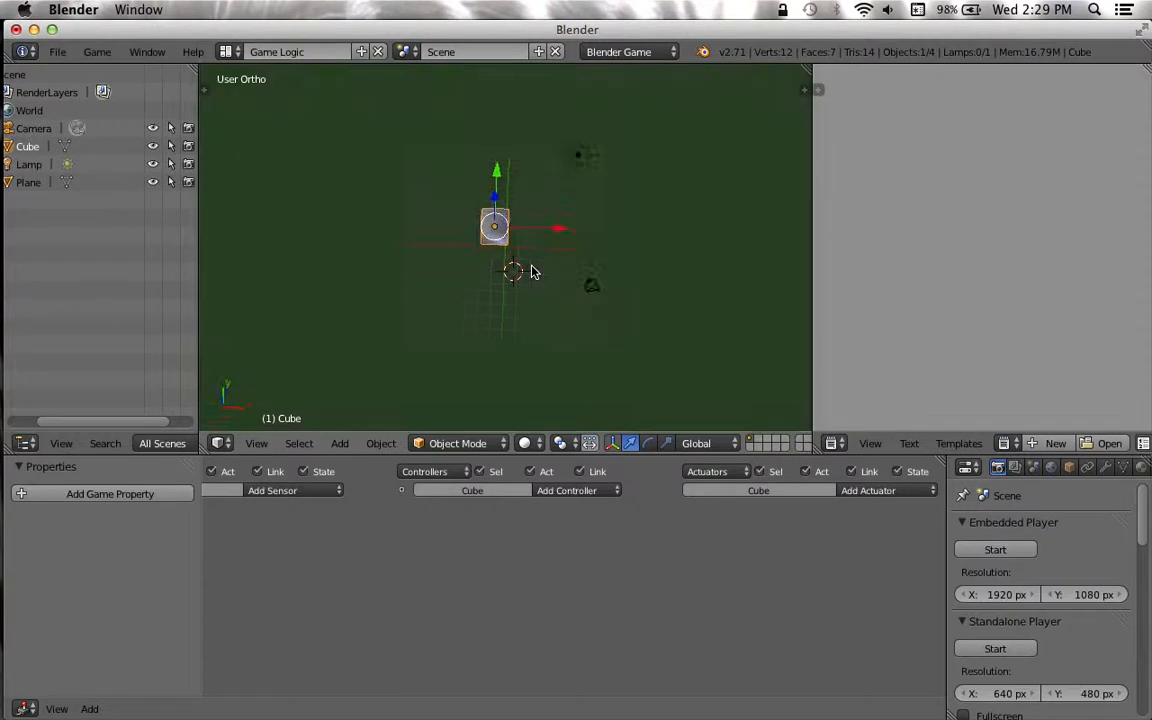
pyautogui.scroll(-5, 532, 271)
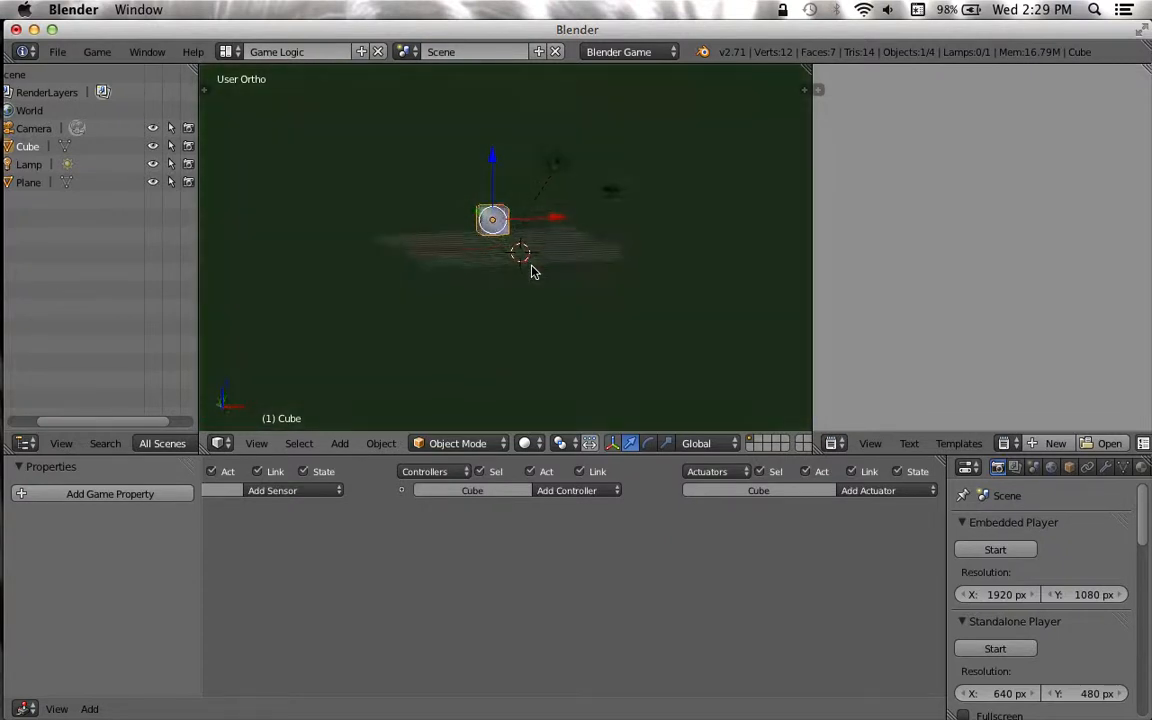
pyautogui.hscroll(5, 532, 271)
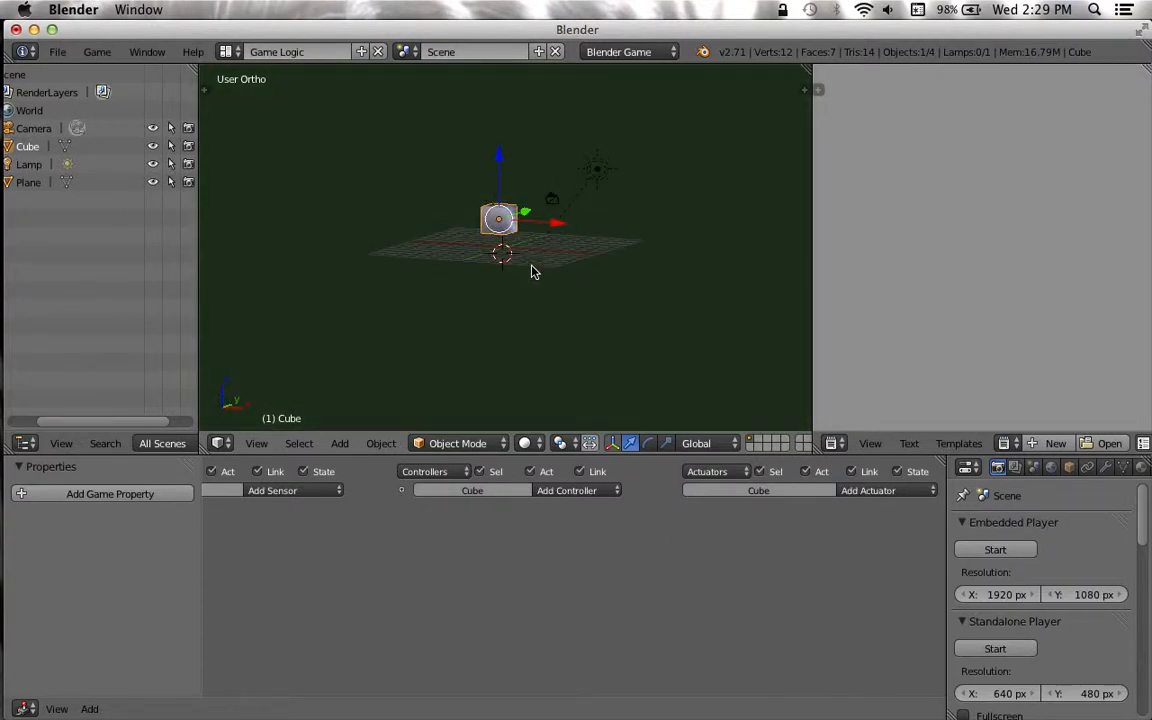
# - Add a Keyboard sensor to the cube and assign the Up Arrow as its key
pyautogui.hscroll(3, 532, 271)
pyautogui.scroll(-3, 555, 235)
pyautogui.scroll(1, 556, 235)
pyautogui.scroll(3, 557, 235)
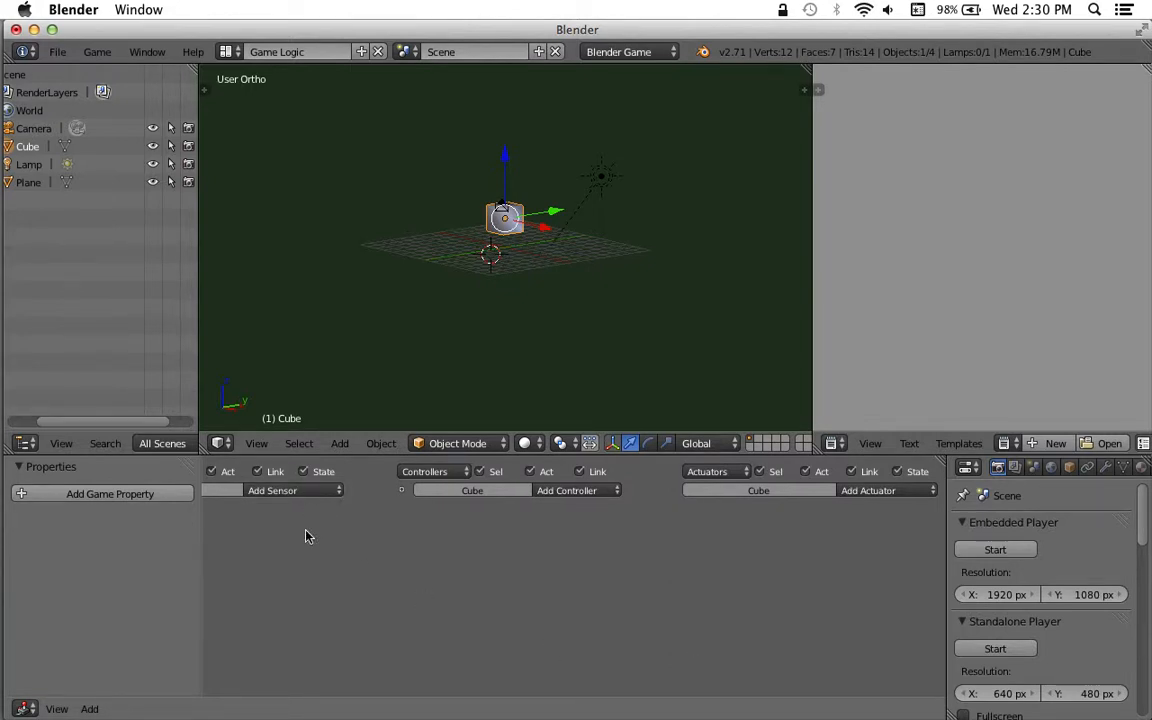
pyautogui.hscroll(-3, 307, 537)
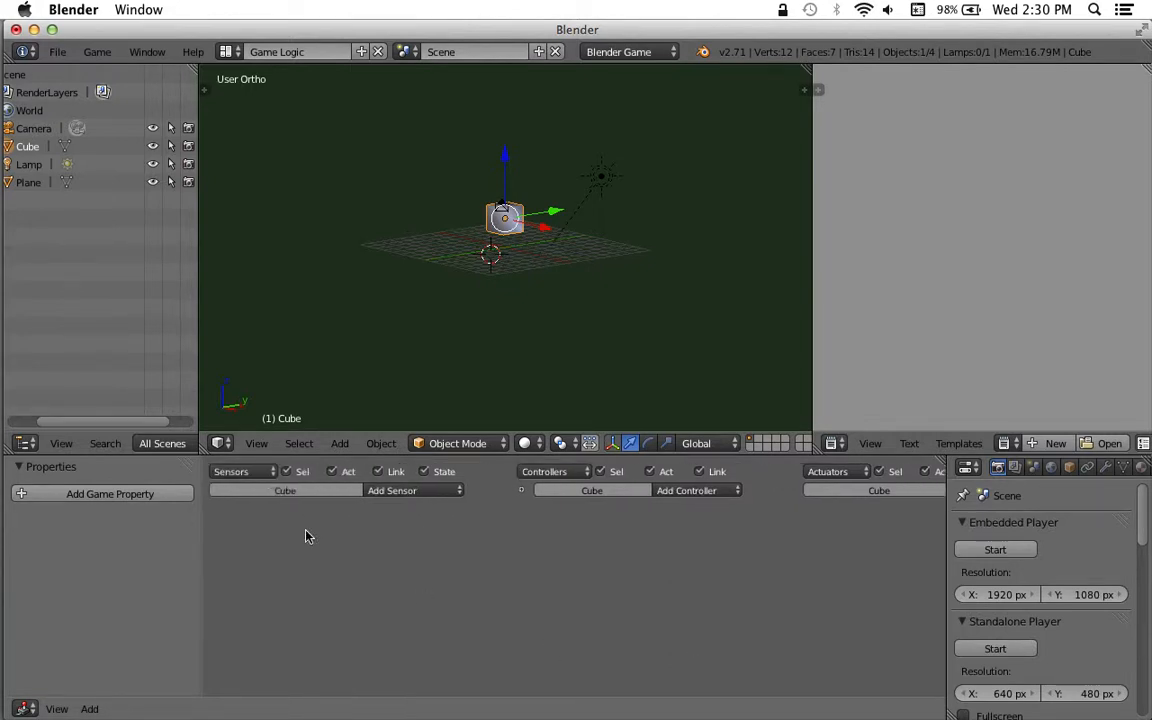
pyautogui.click(420, 491)
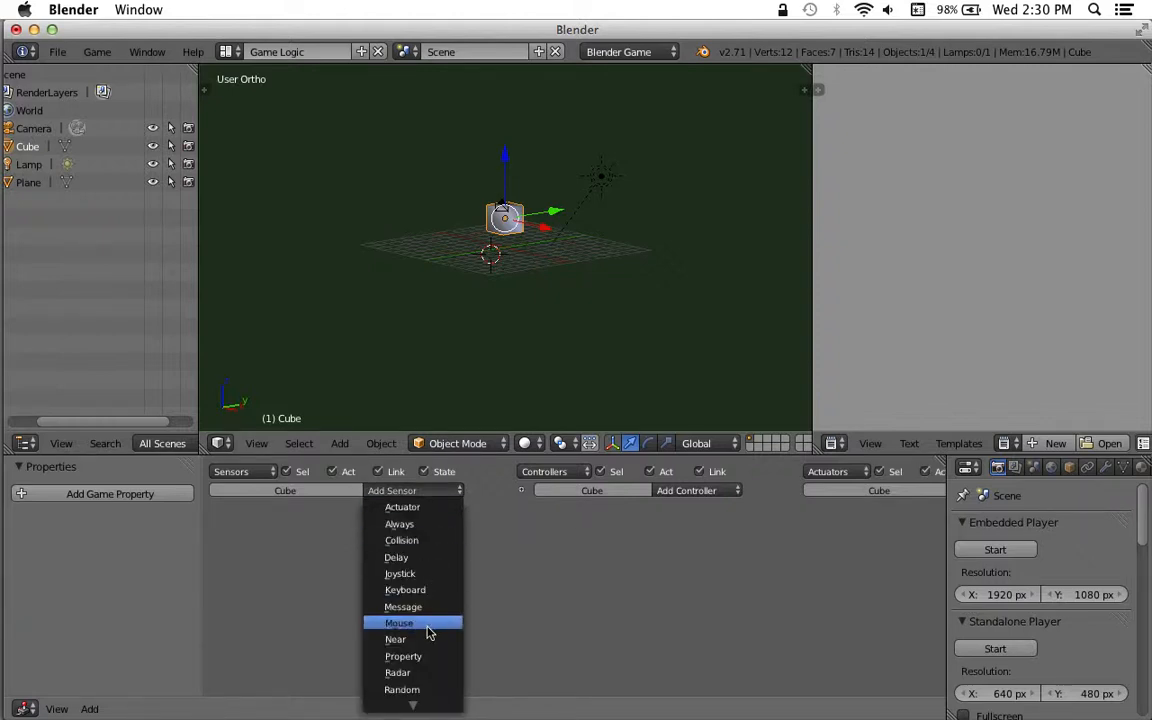
pyautogui.click(425, 590)
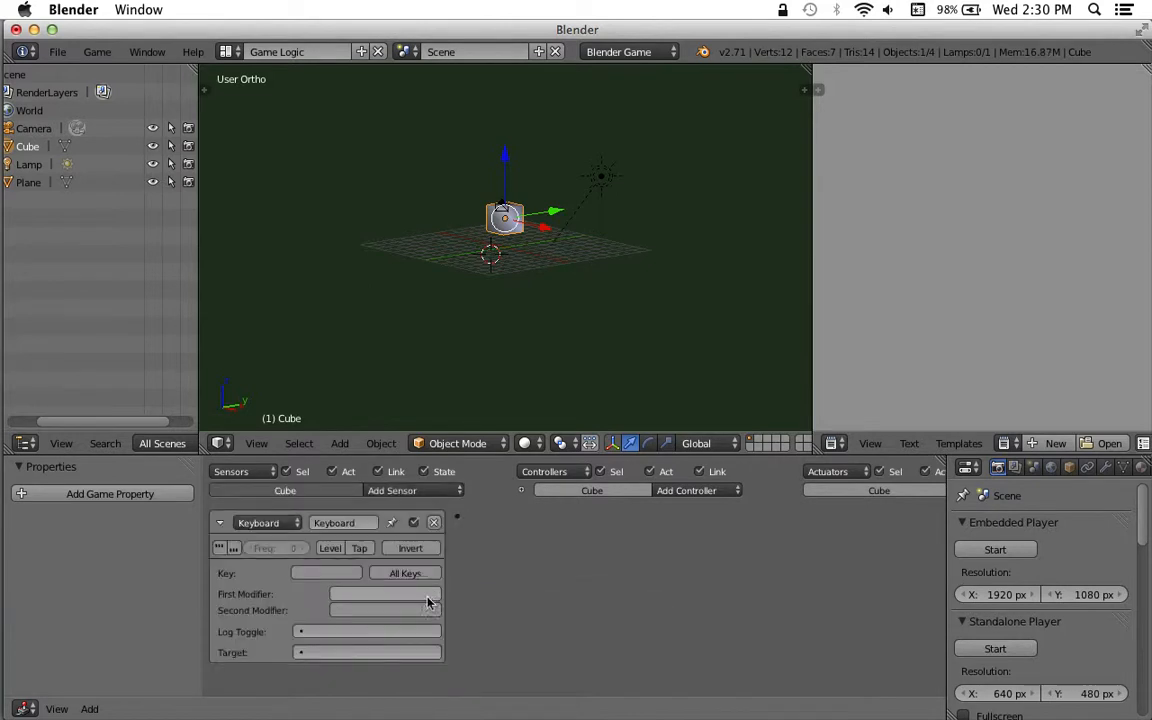
pyautogui.click(326, 574)
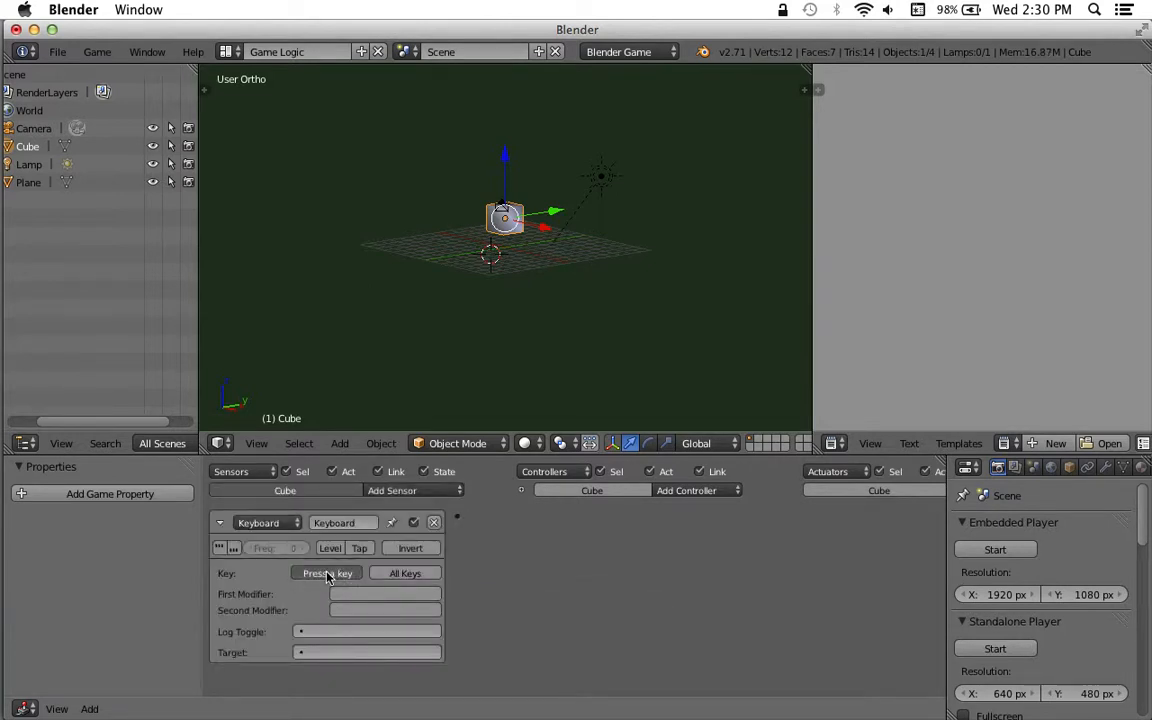
pyautogui.press('Up')
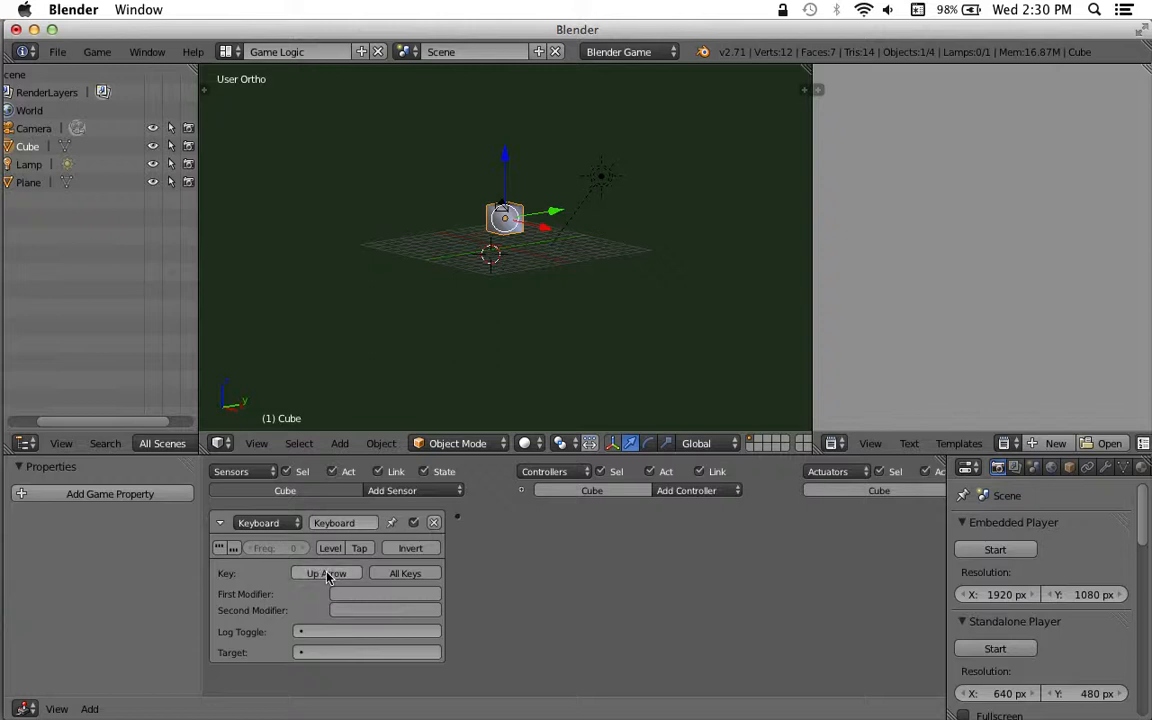
# - Add a Motion actuator to the cube, keeping the Simple Motion type
pyautogui.hscroll(2, 915, 522)
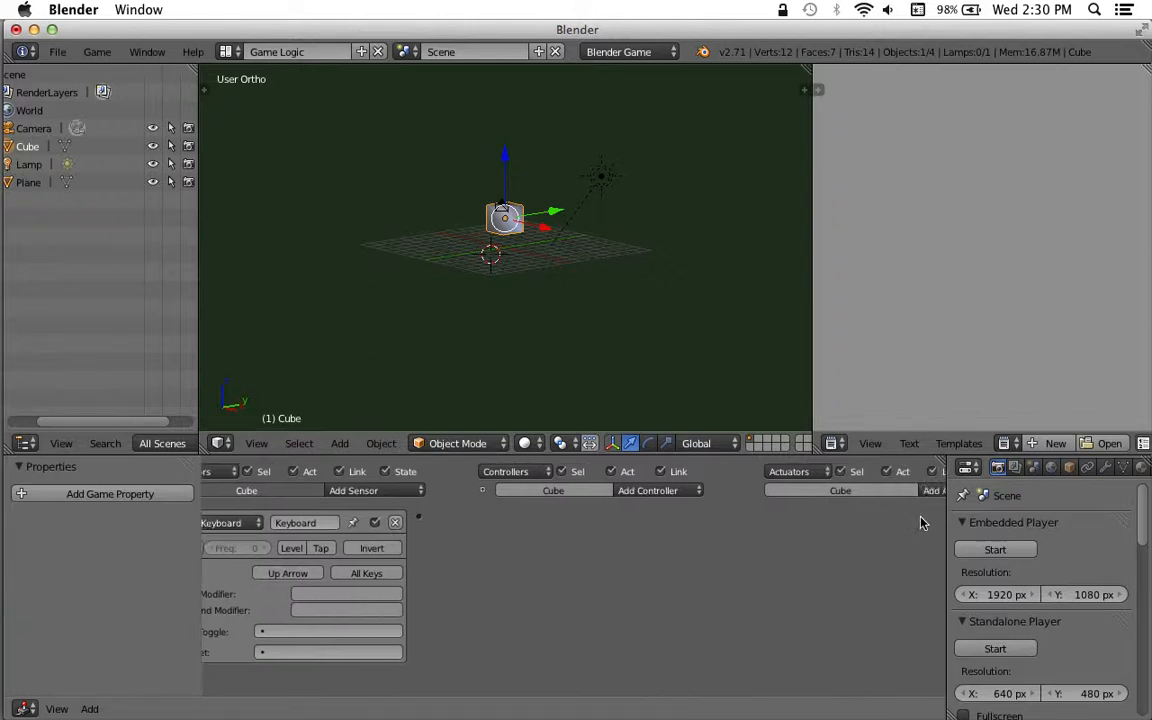
pyautogui.hscroll(2, 922, 523)
pyautogui.click(912, 491)
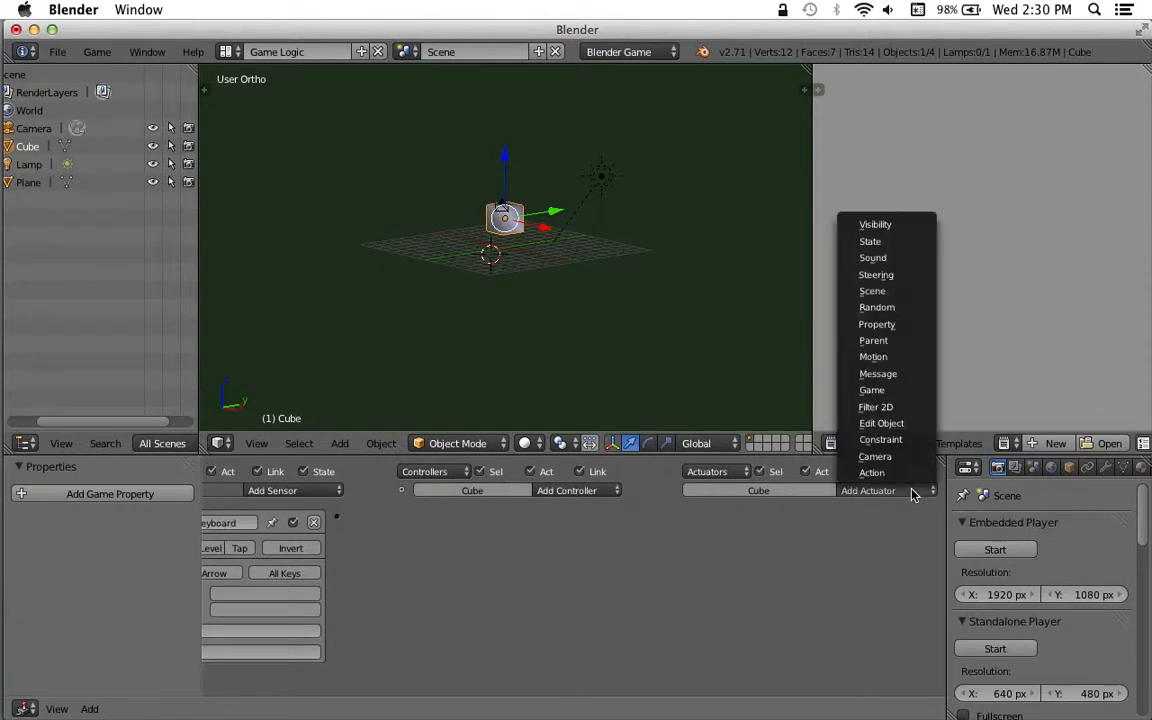
pyautogui.click(892, 357)
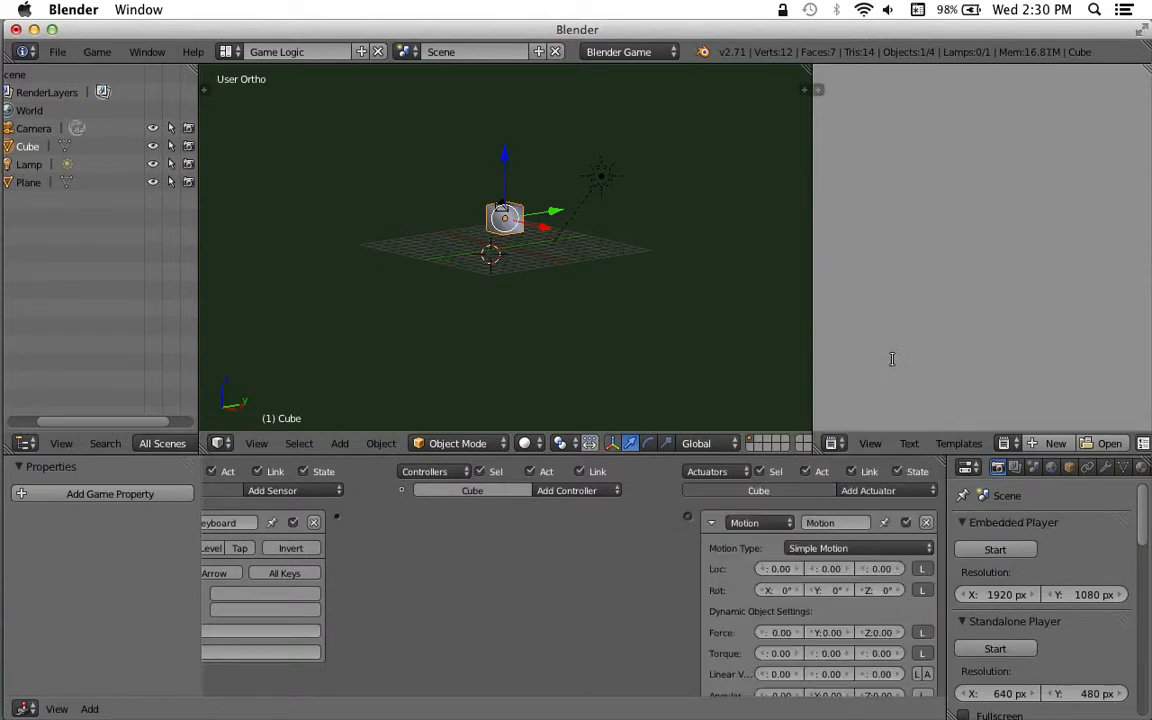
pyautogui.scroll(-3, 848, 604)
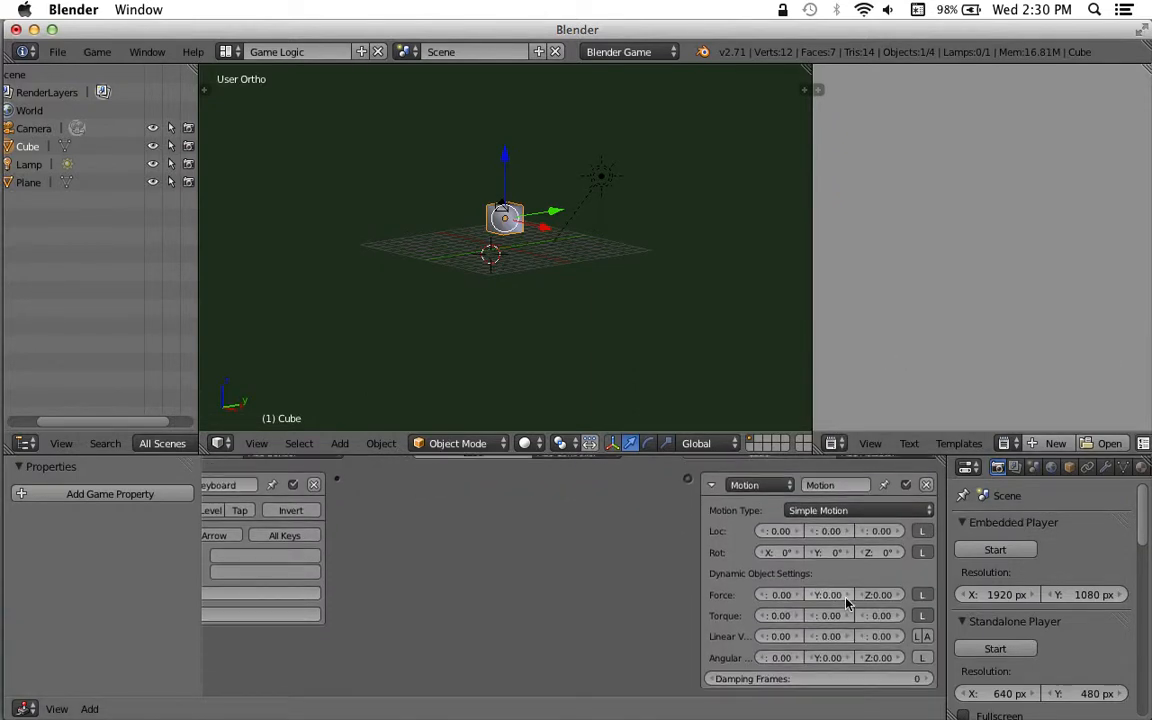
pyautogui.hscroll(-2, 660, 583)
pyautogui.hscroll(2, 660, 583)
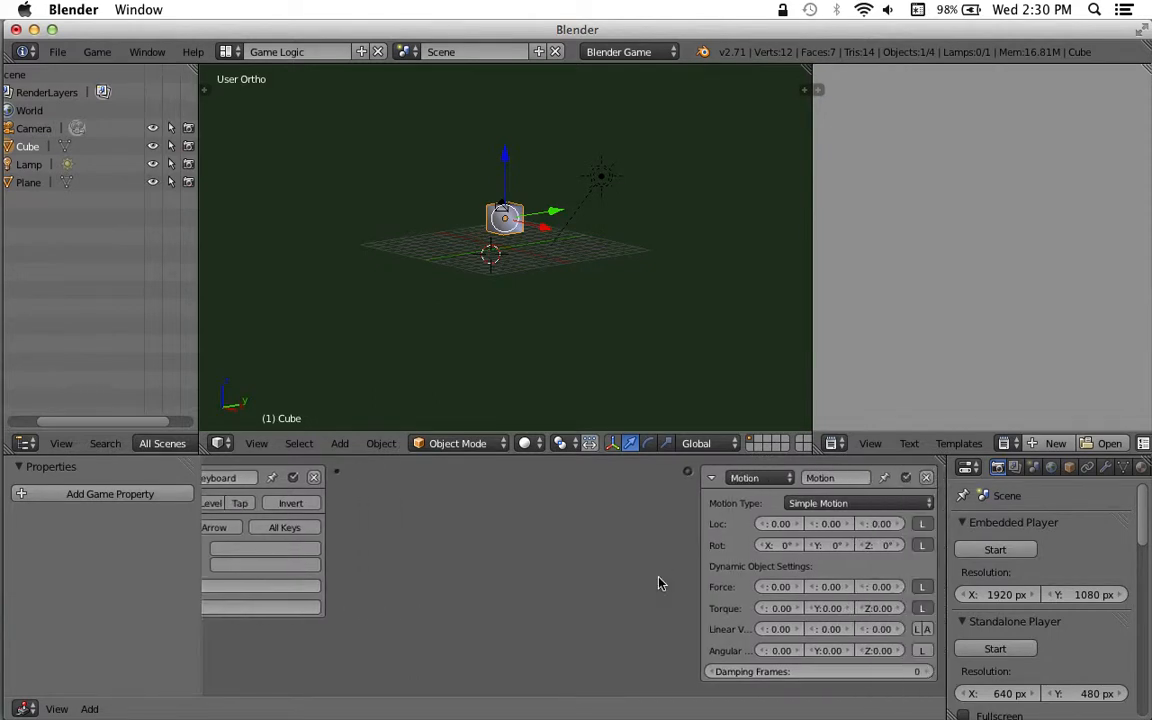
# - Set the Motion actuator's X location to -1.00 and check the axis directions in the 3D view
pyautogui.click(790, 527)
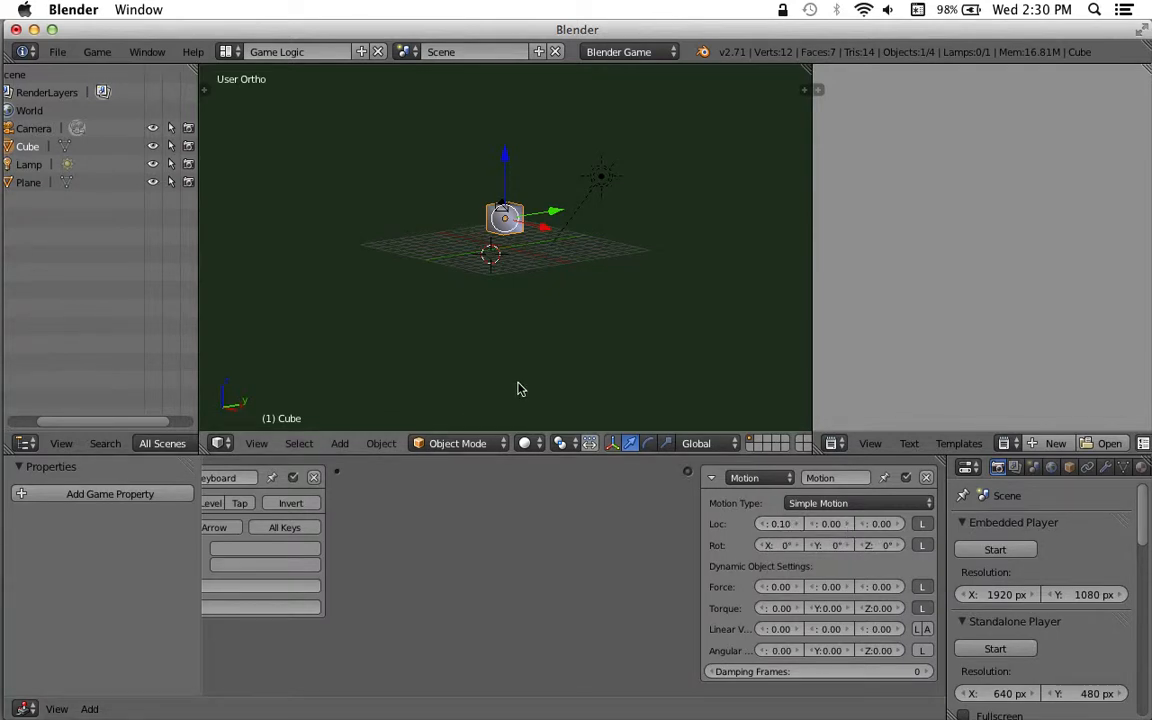
pyautogui.click(792, 527)
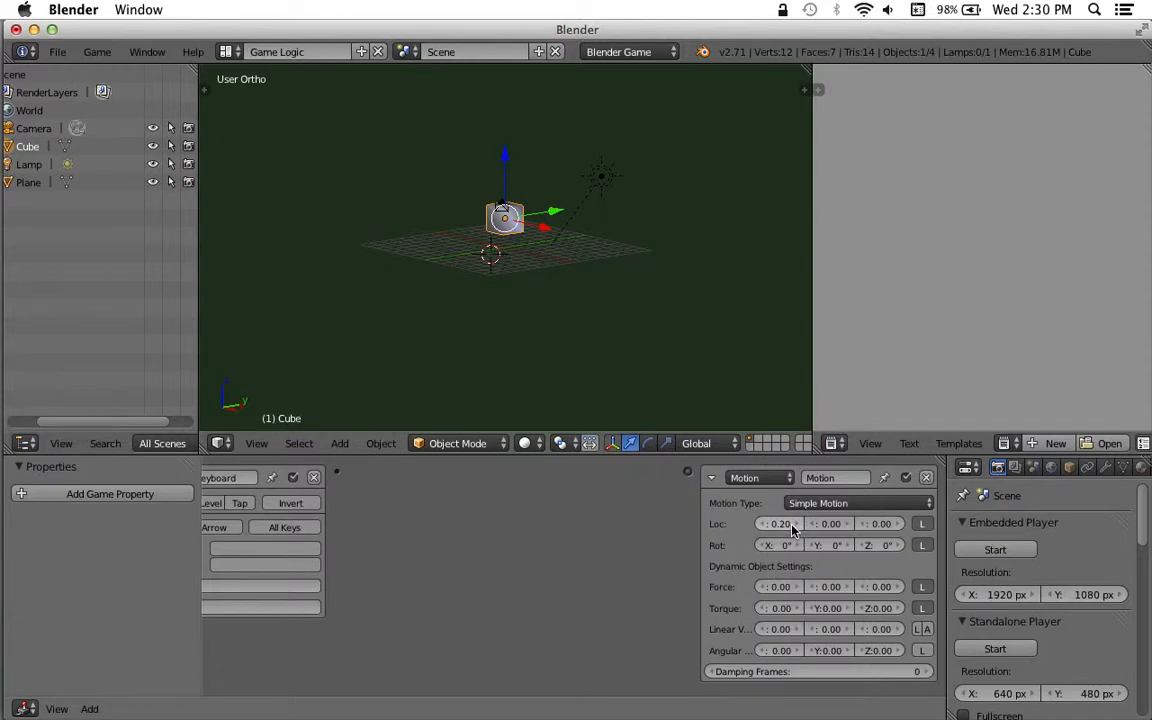
pyautogui.click(781, 526)
pyautogui.press('Return')
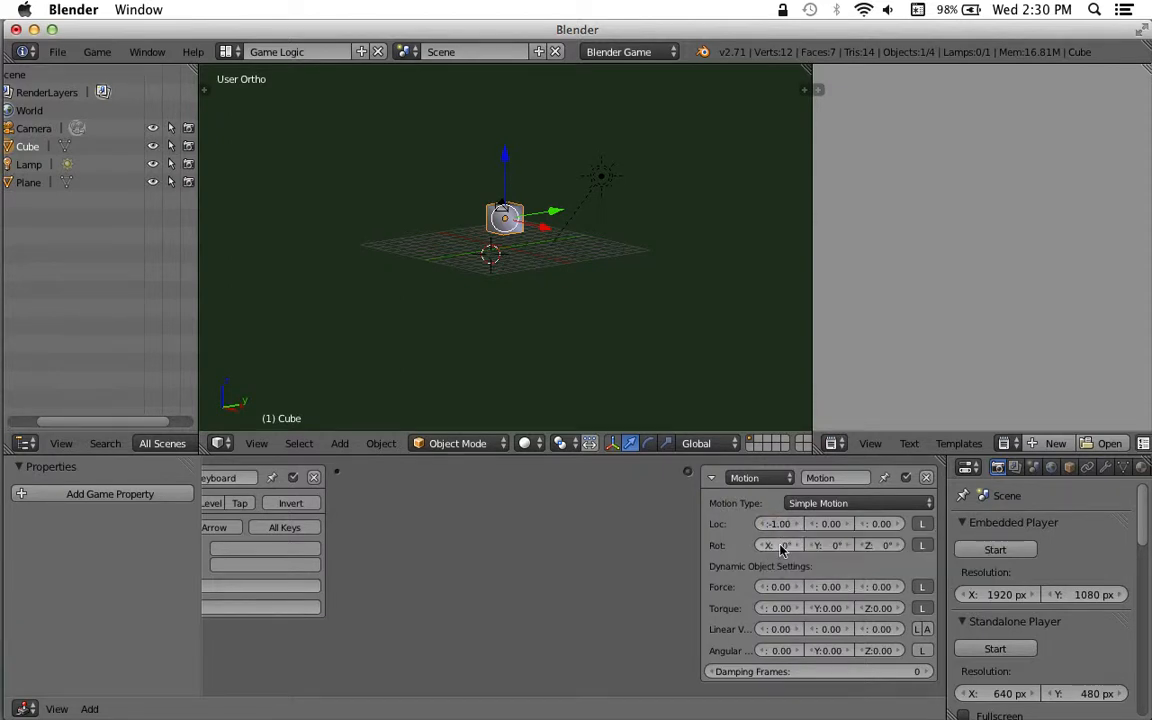
pyautogui.scroll(-2, 357, 338)
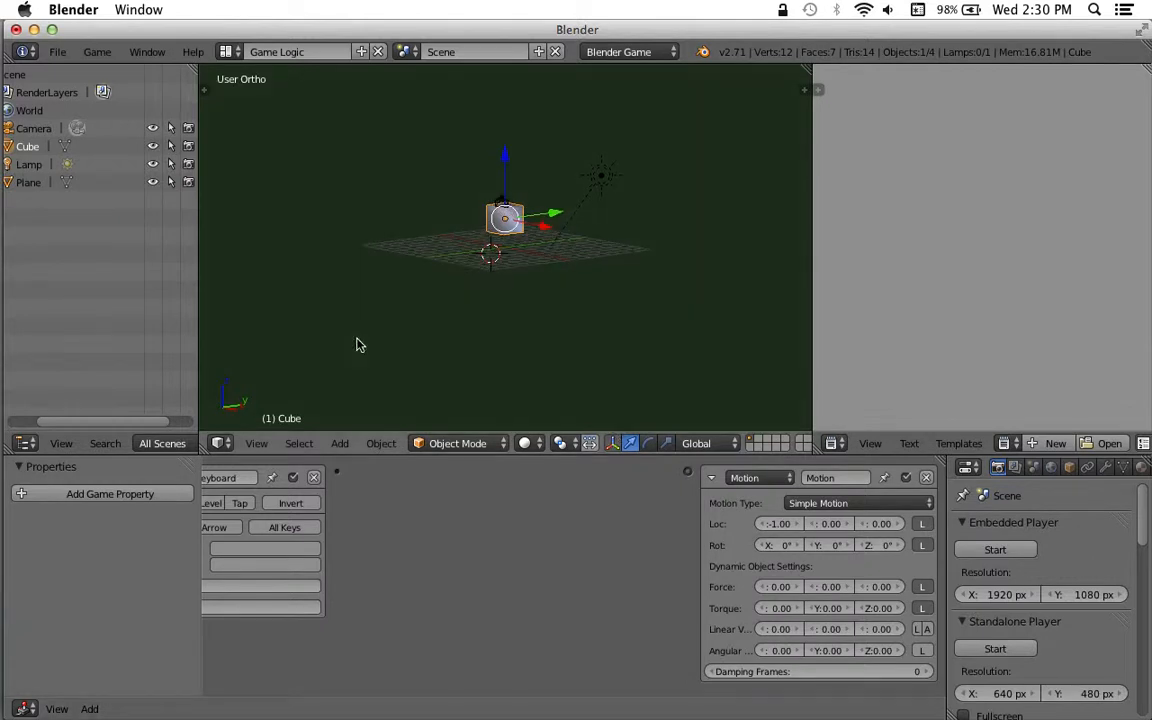
pyautogui.scroll(5, 357, 338)
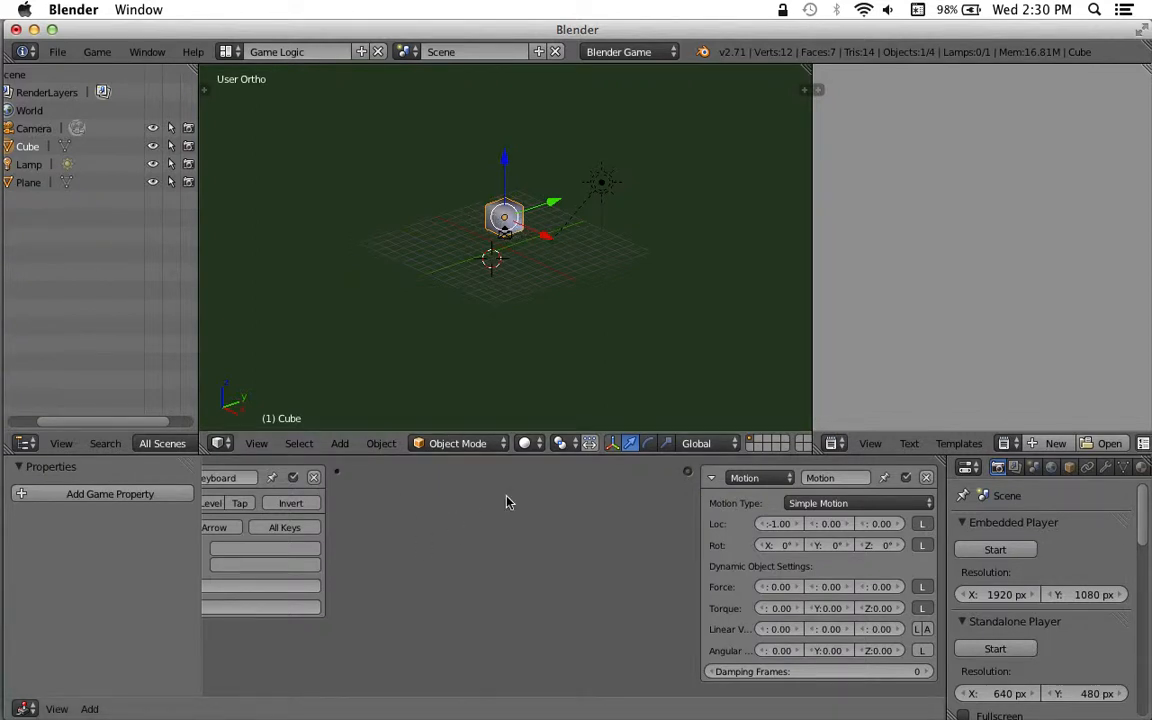
# - Add an And controller to the cube and link it between the Keyboard sensor and the Motion actuator
pyautogui.scroll(2, 506, 503)
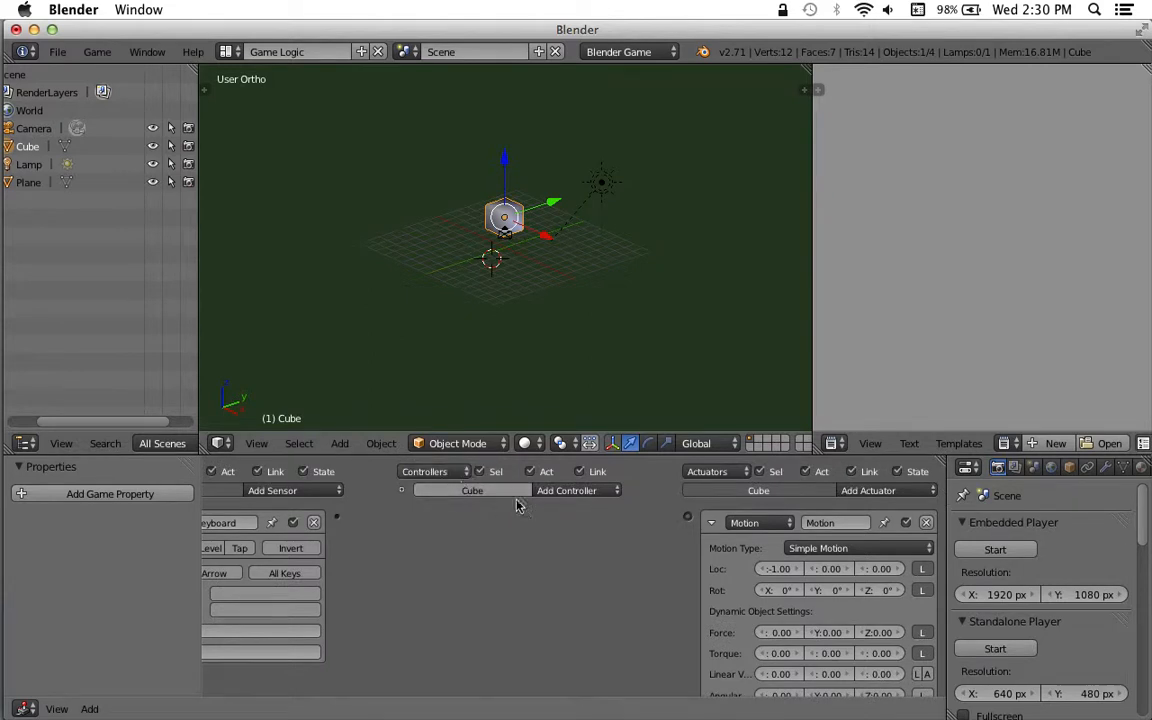
pyautogui.click(589, 495)
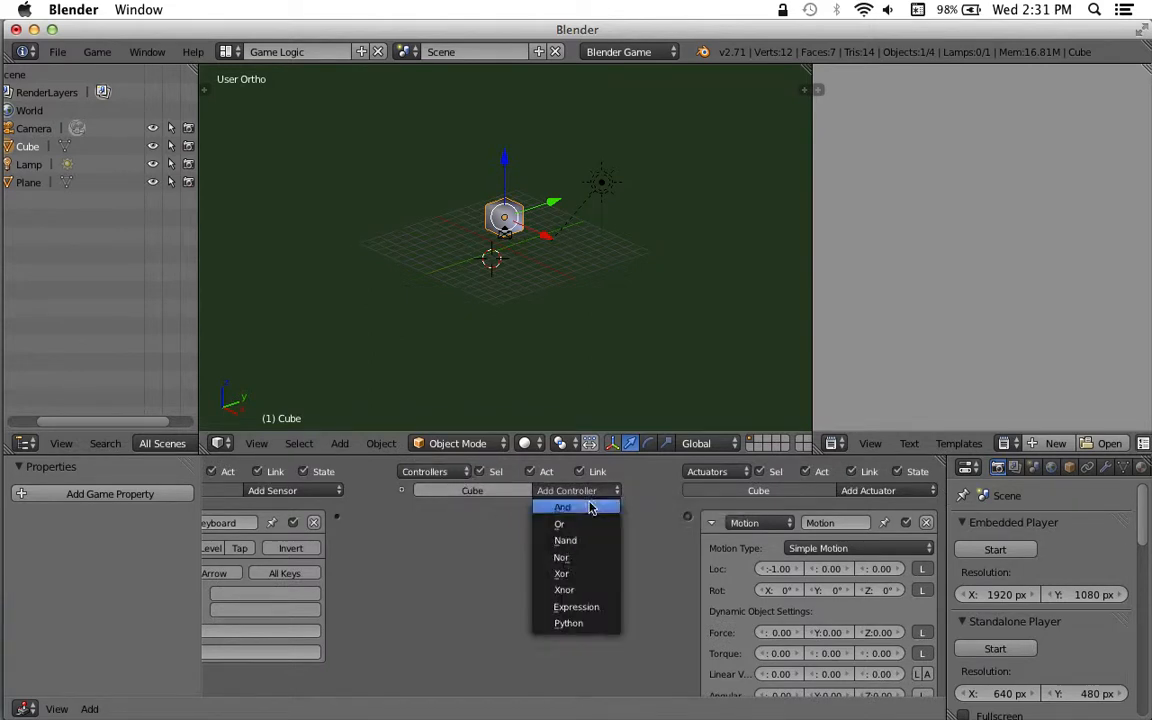
pyautogui.click(590, 508)
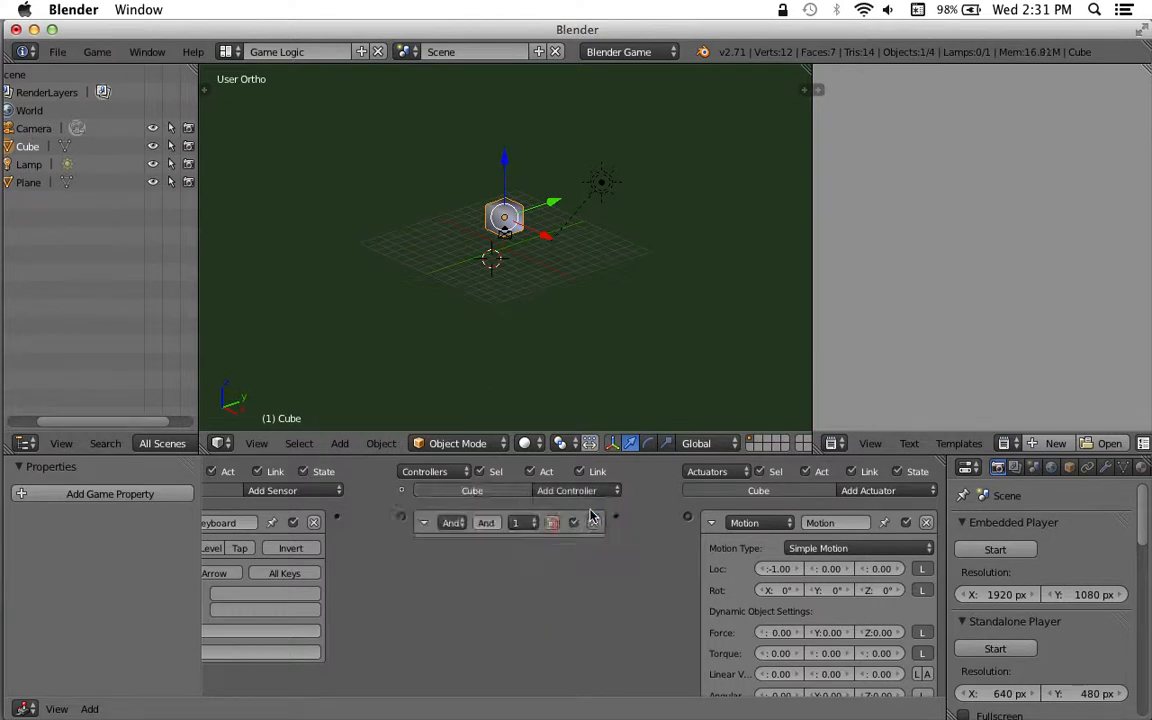
pyautogui.moveTo(340, 522); pyautogui.dragTo(401, 517)
pyautogui.moveTo(619, 522); pyautogui.dragTo(688, 517)
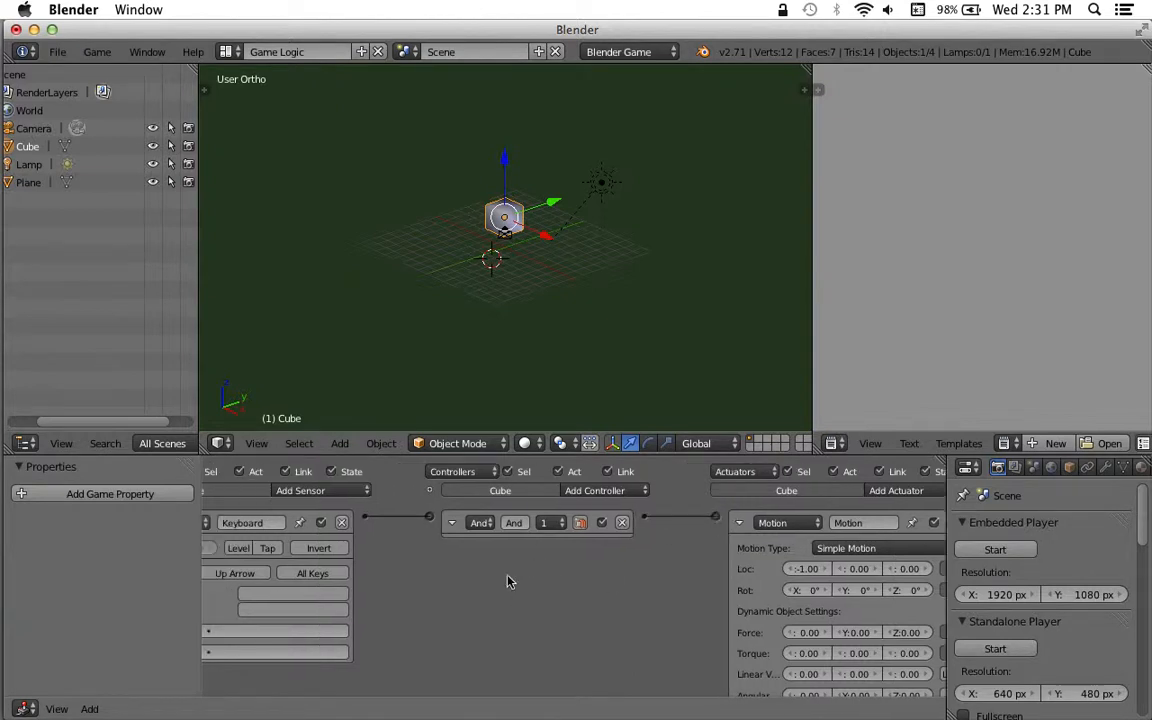
pyautogui.hscroll(-5, 508, 577)
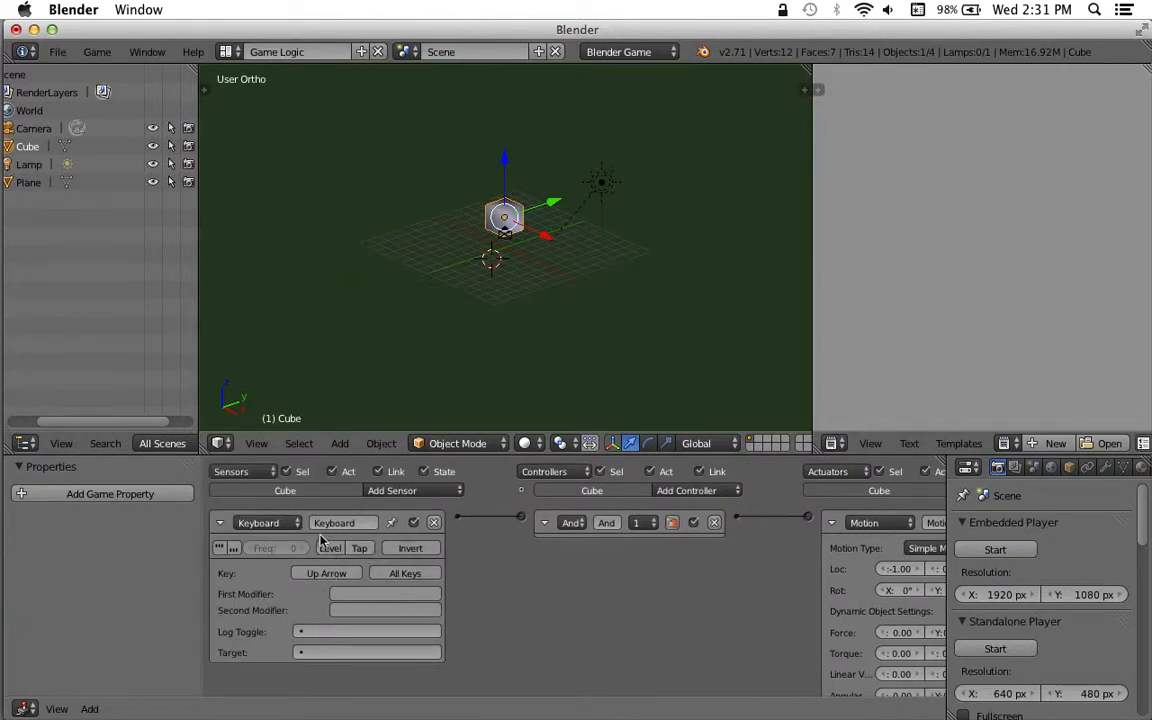
# - Run the game, test the cube's movement with the Up Arrow, and stop the game
pyautogui.click(673, 522)
pyautogui.click(889, 567)
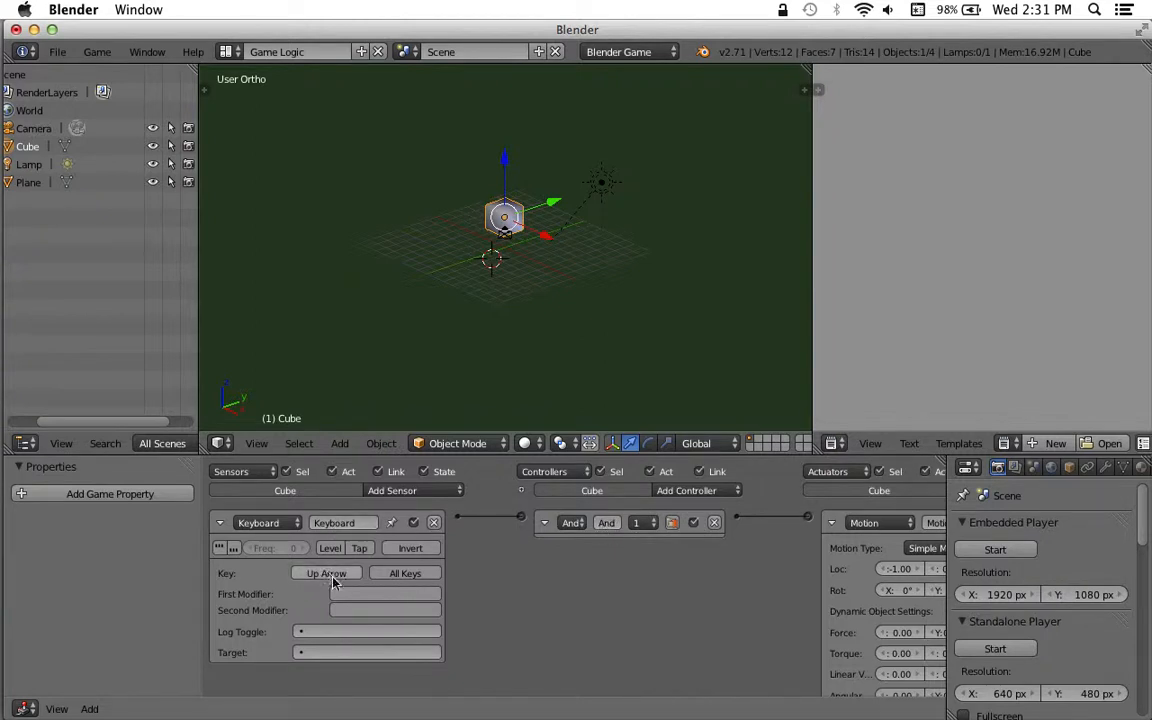
pyautogui.click(596, 373)
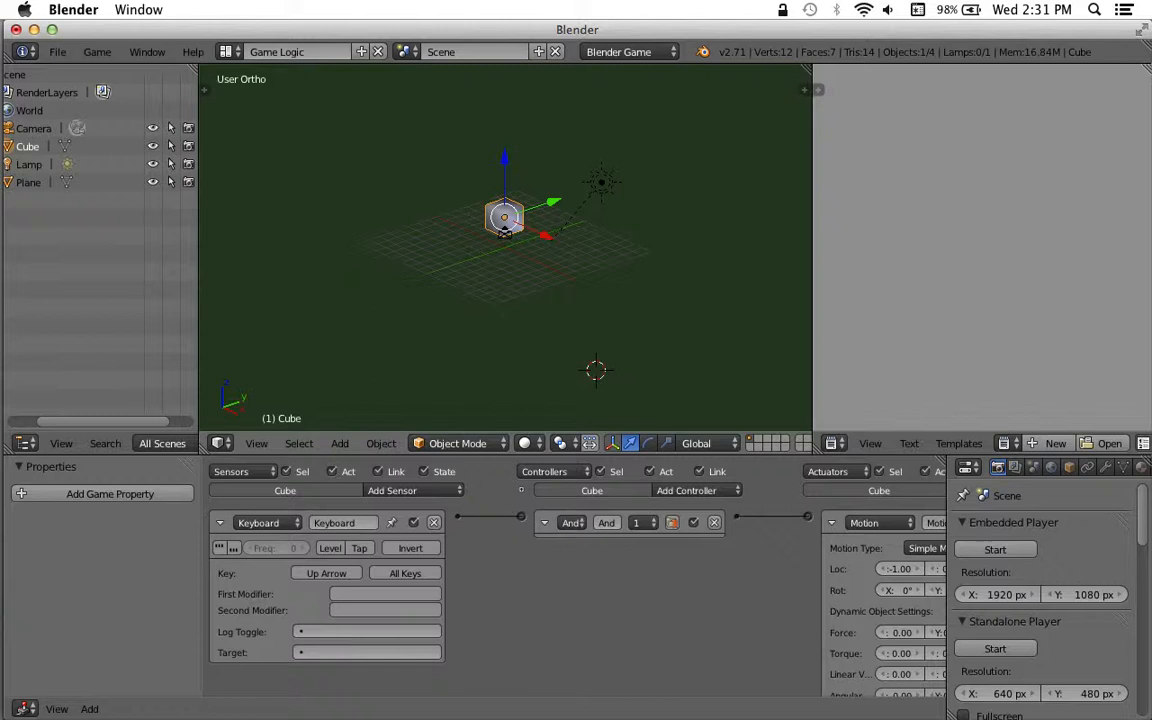
pyautogui.press('p')
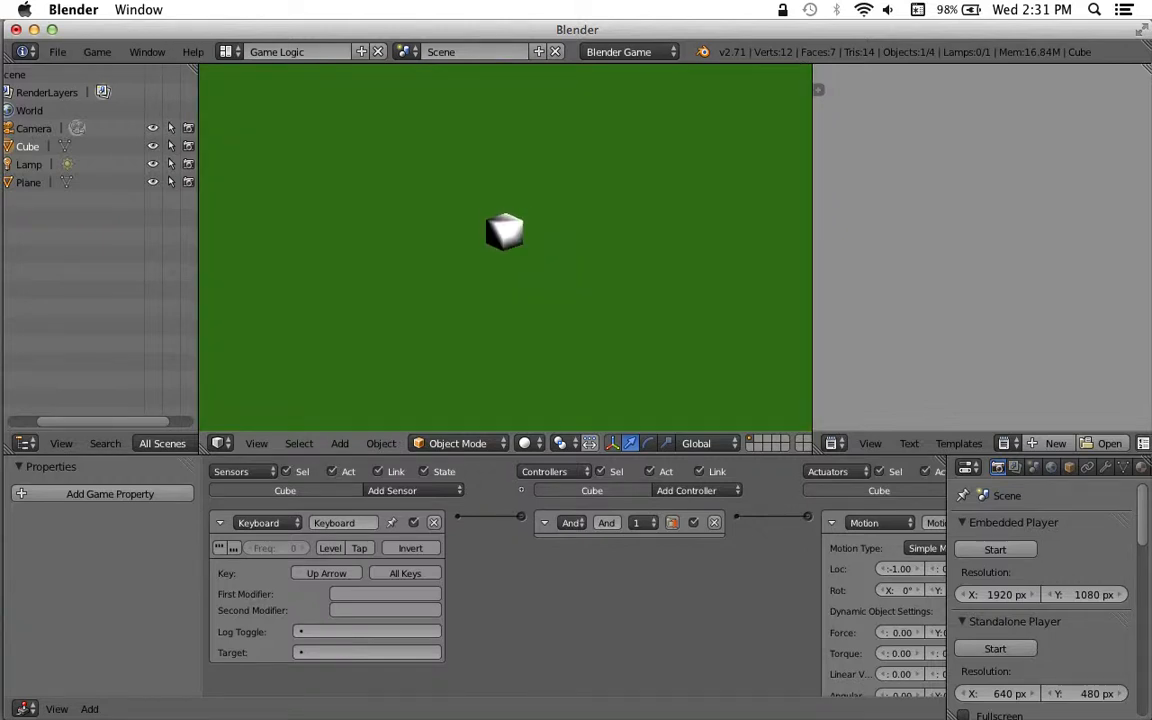
pyautogui.press('Up')
pyautogui.press('Escape')
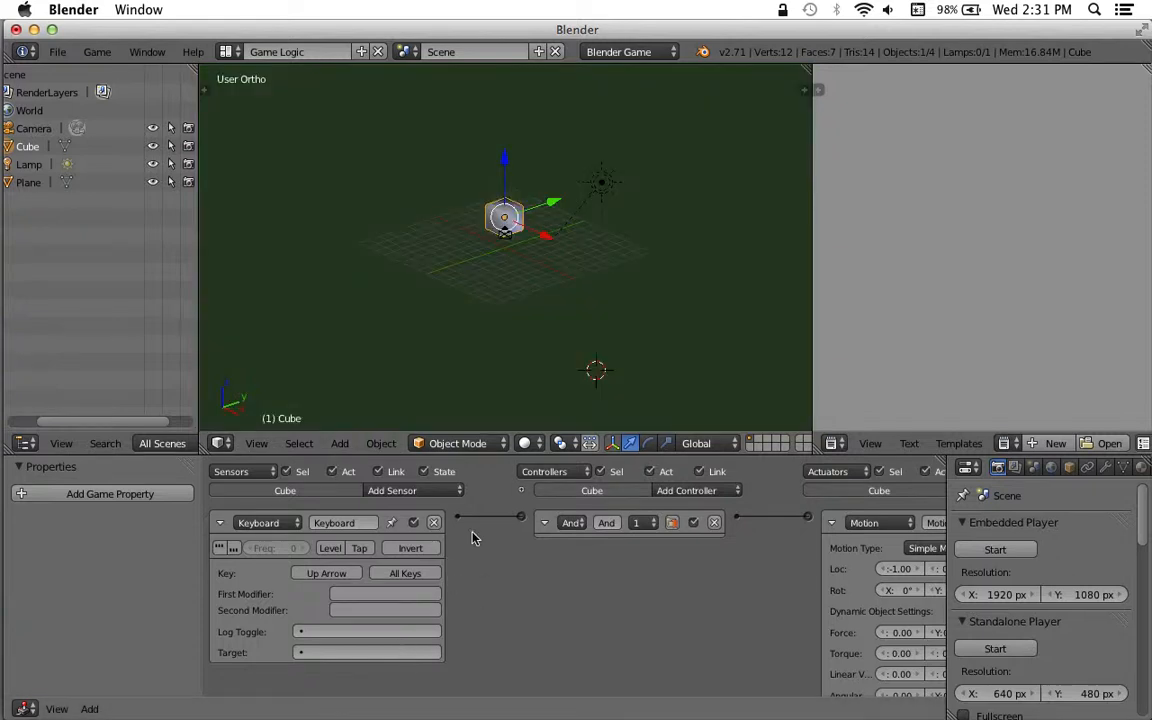
# - Collapse the Keyboard sensor and Motion actuator bricks, and widen the Text Editor beside the 3D view
pyautogui.click(220, 524)
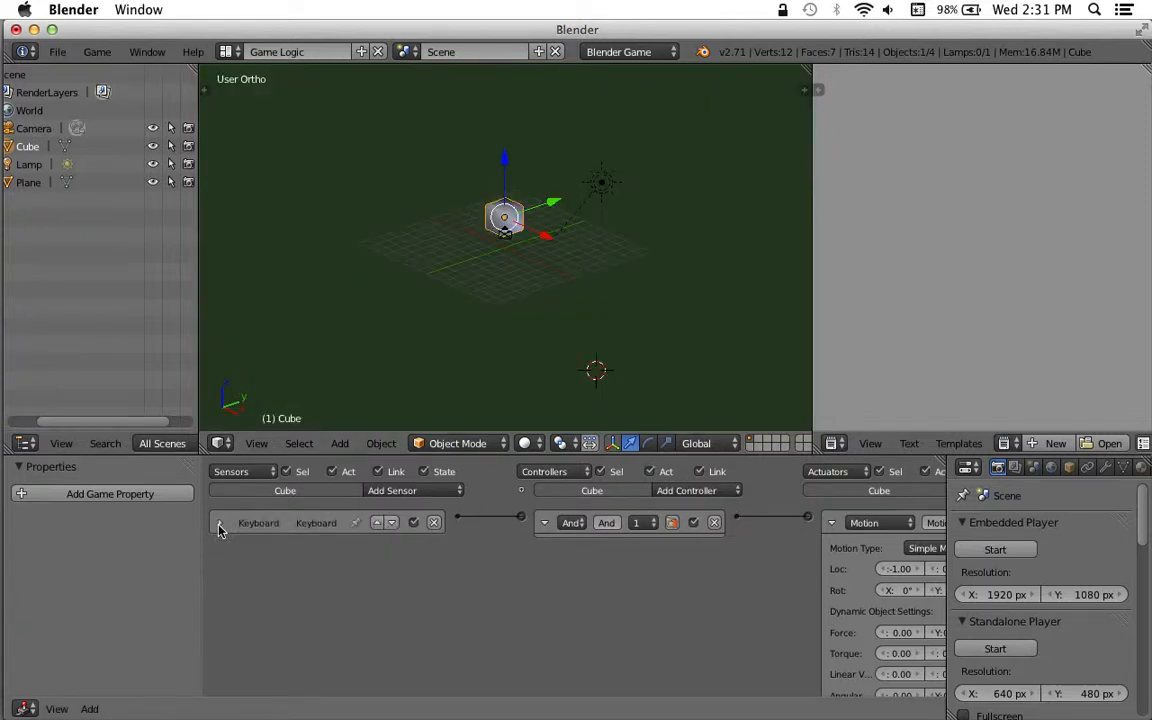
pyautogui.click(831, 523)
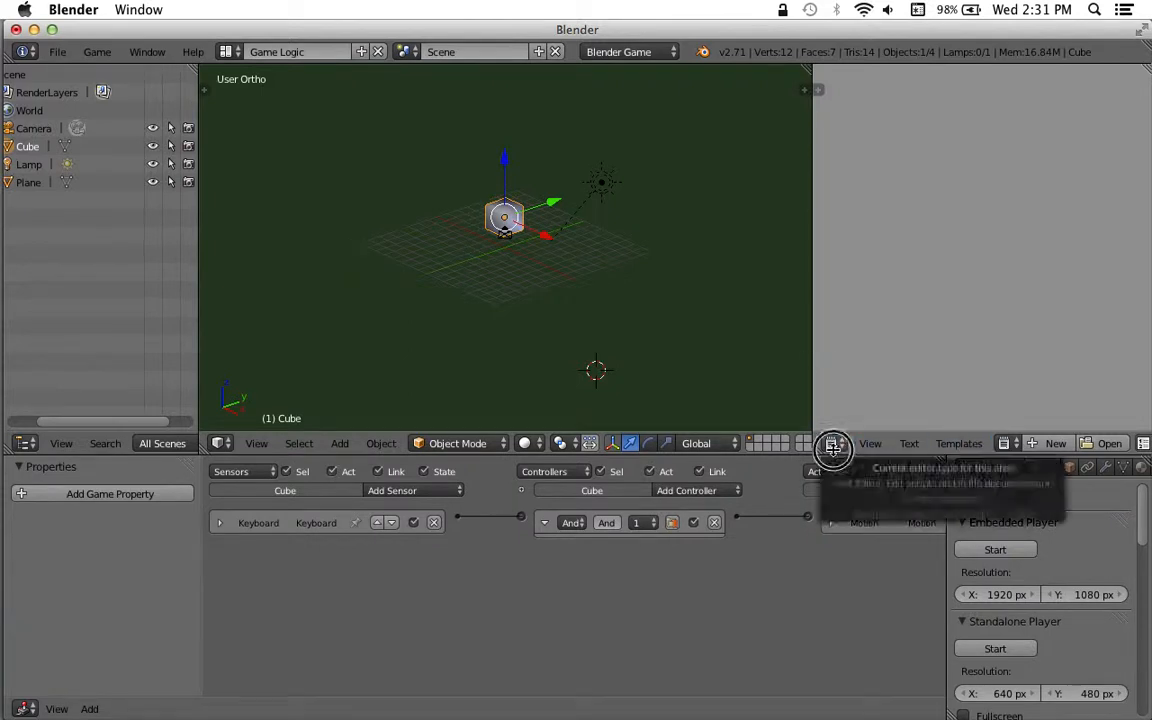
pyautogui.click(832, 443)
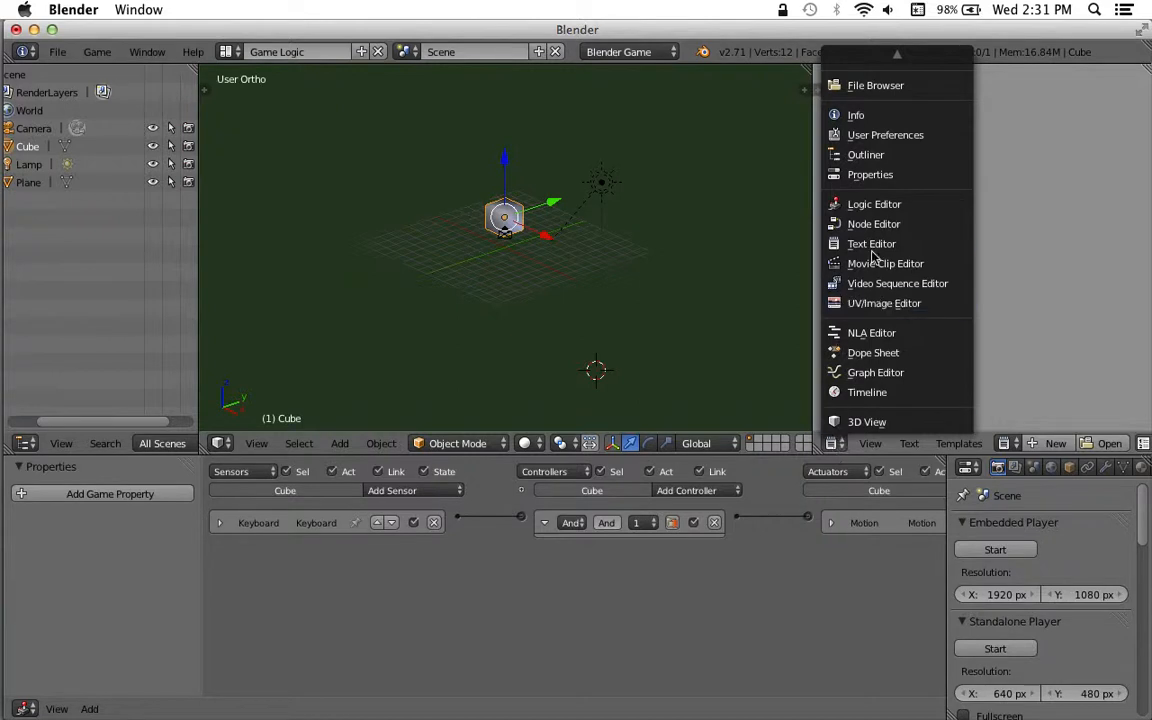
pyautogui.click(900, 244)
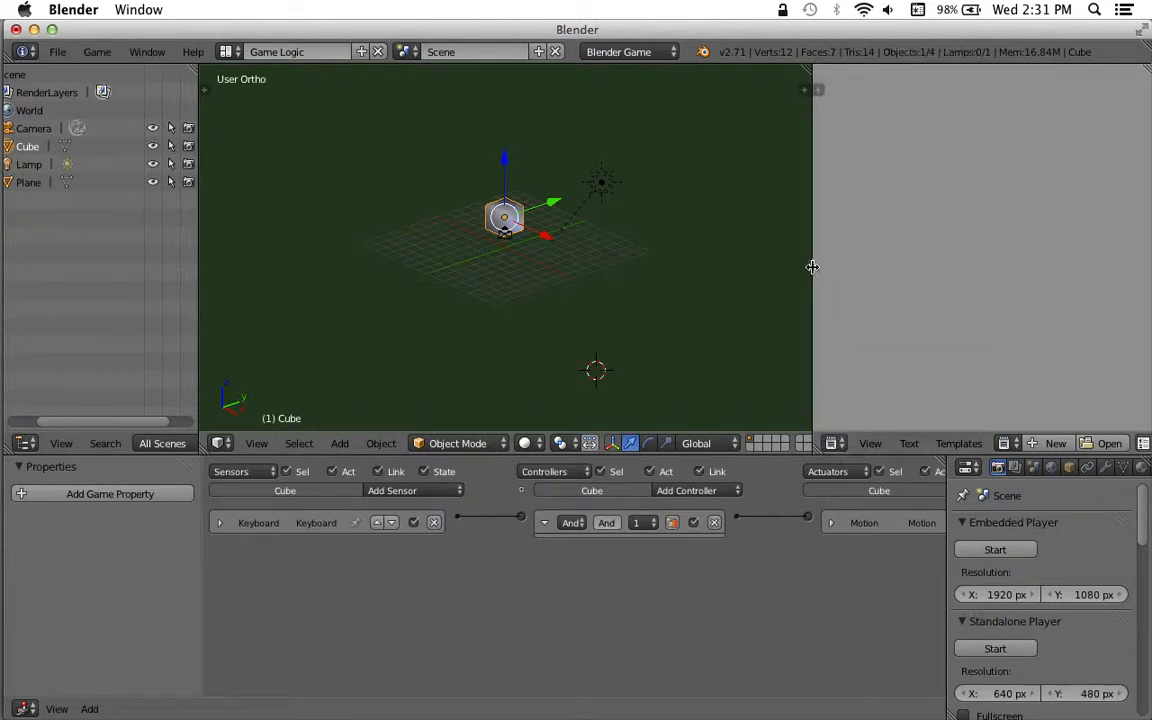
pyautogui.moveTo(812, 258); pyautogui.dragTo(707, 255)
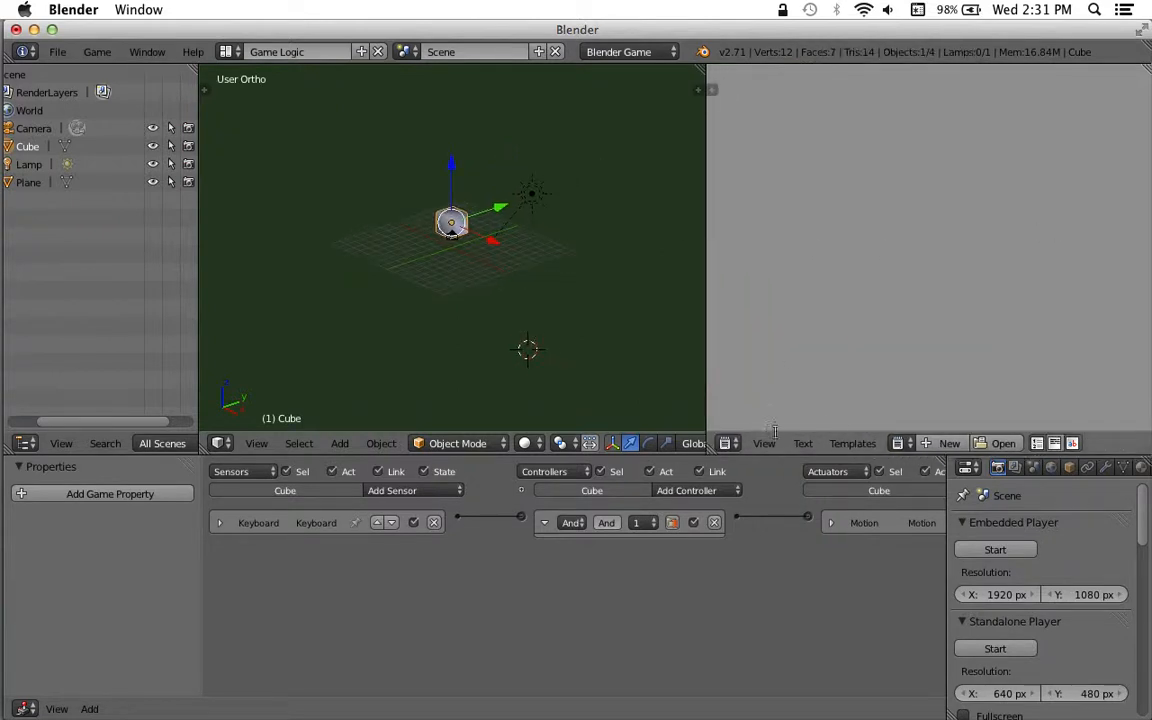
# - Load the Gamelogic Simple Python template into the Text Editor
pyautogui.click(853, 444)
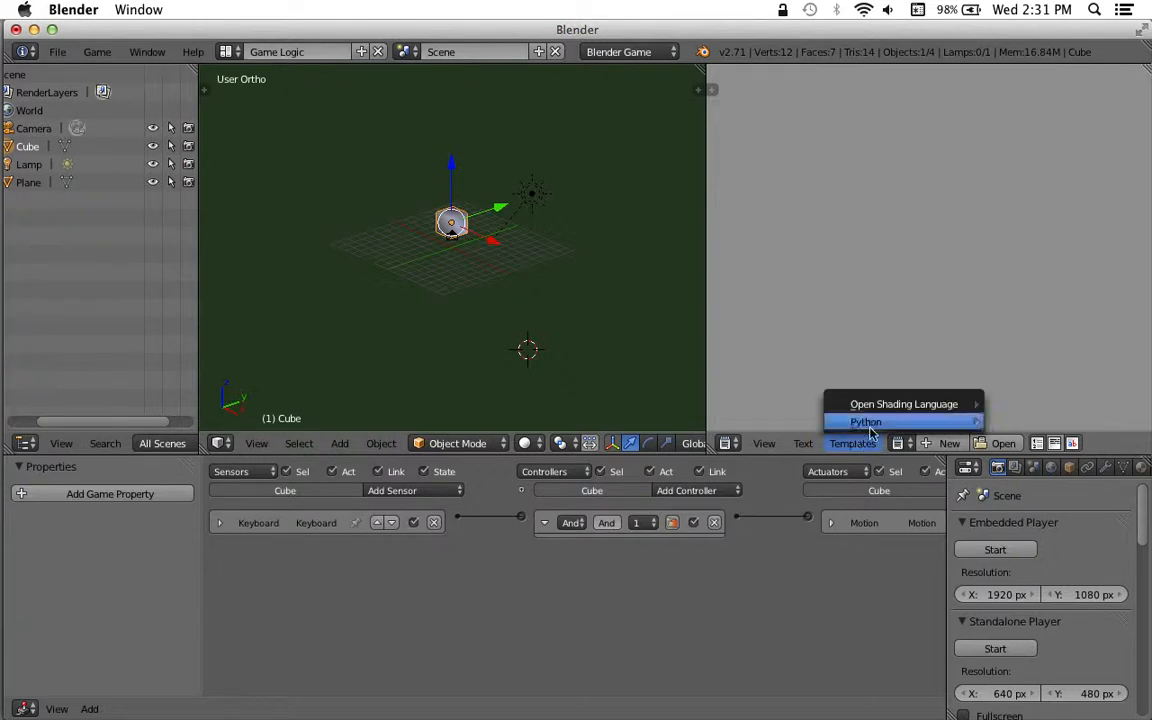
pyautogui.moveTo(873, 429)
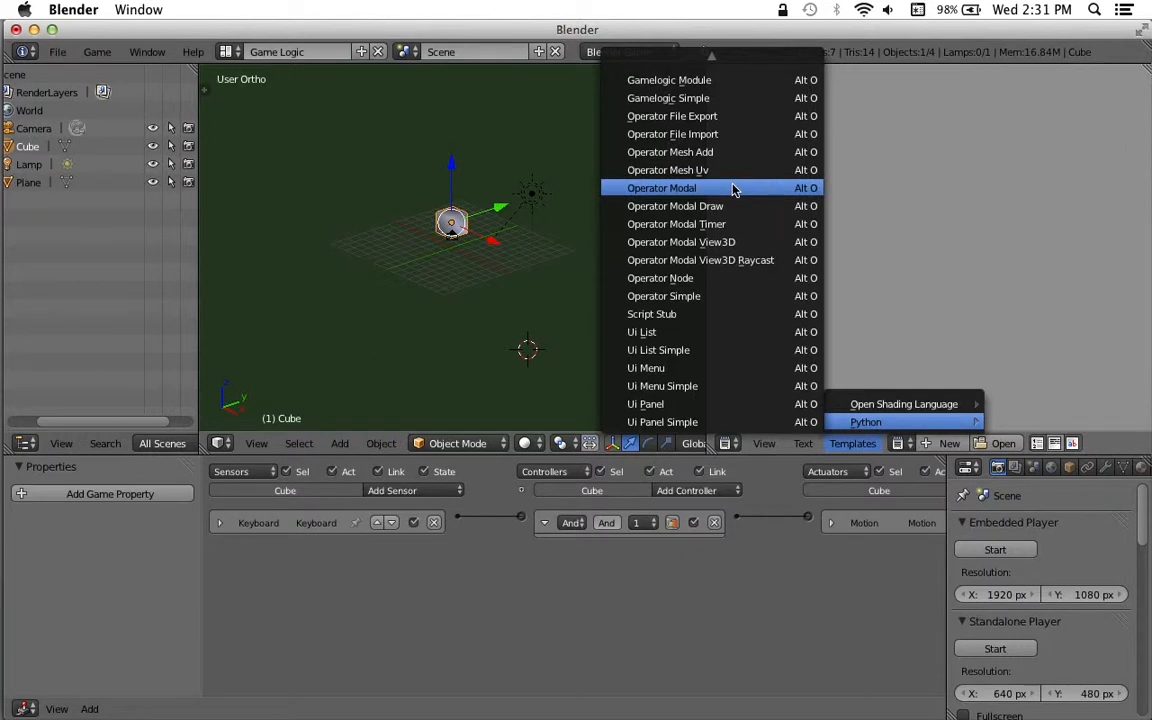
pyautogui.click(729, 101)
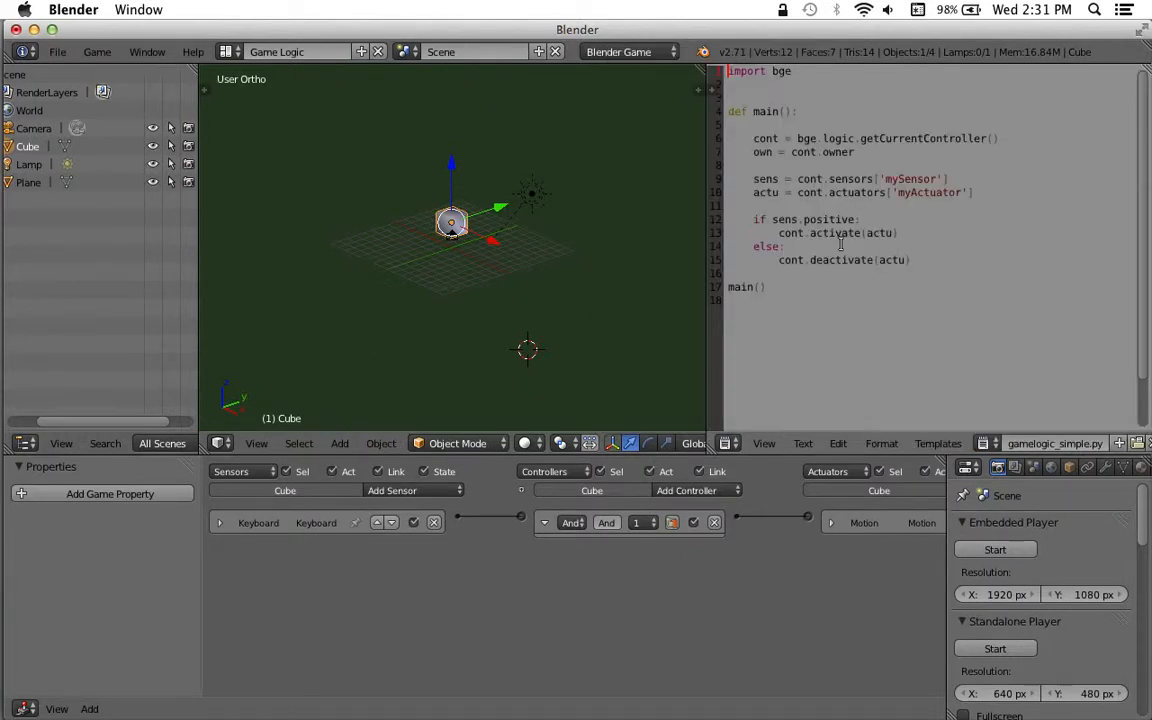
# - Delete the sensor and actuator assignments and the if/else block from main() in gamelogic_simple.py
pyautogui.press('Up')
pyautogui.press('Up')
pyautogui.press('Up')
pyautogui.hotkey('shift', 'Down')
pyautogui.hotkey('shift', 'Down')
pyautogui.hotkey('shift', 'Down')
pyautogui.hotkey('shift', 'Down')
pyautogui.hotkey('shift', 'Down')
pyautogui.hotkey('shift', 'Down')
pyautogui.hotkey('shift', 'Down')
pyautogui.press('Delete')
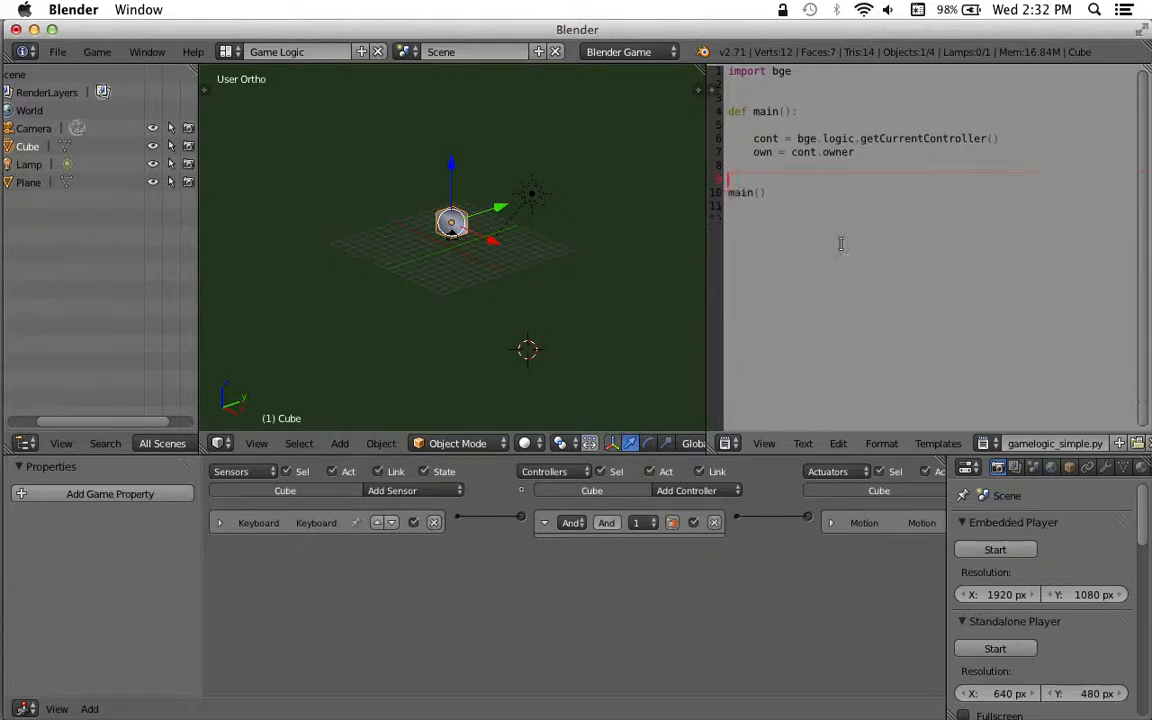
# - Save the scene as game.blend in the Downloads folder
pyautogui.hotkey('ctrl', 's')
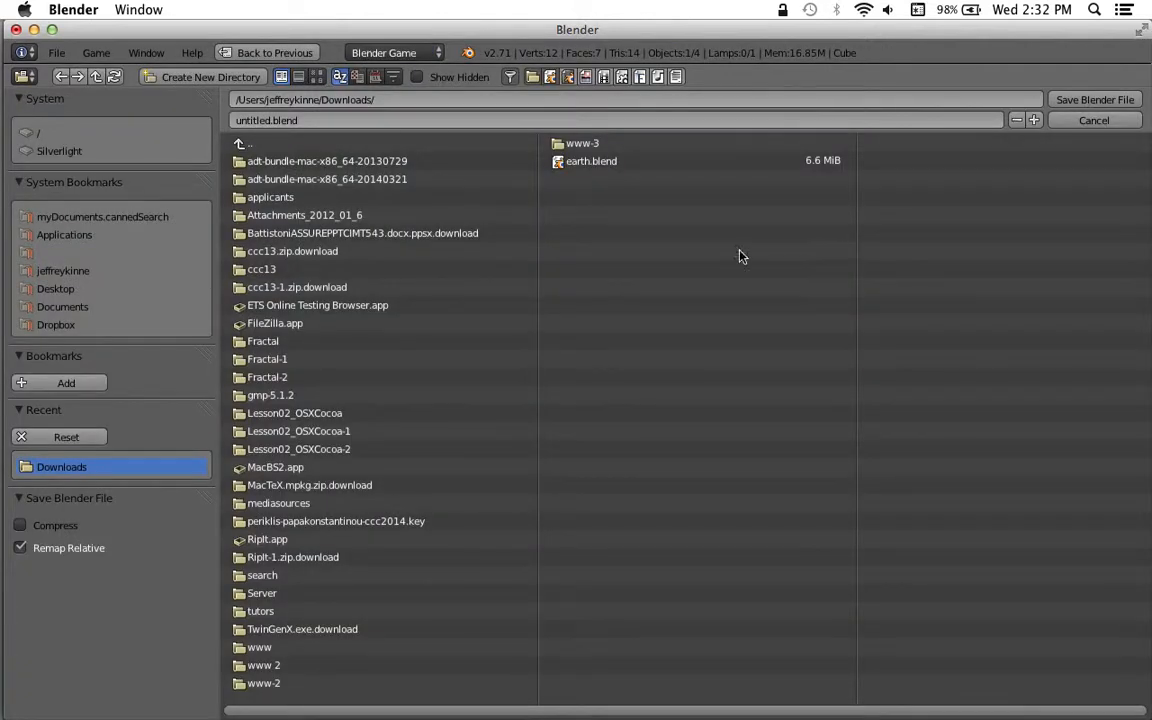
pyautogui.click(269, 120)
pyautogui.press('Left')
pyautogui.write('game')
pyautogui.press('Return')
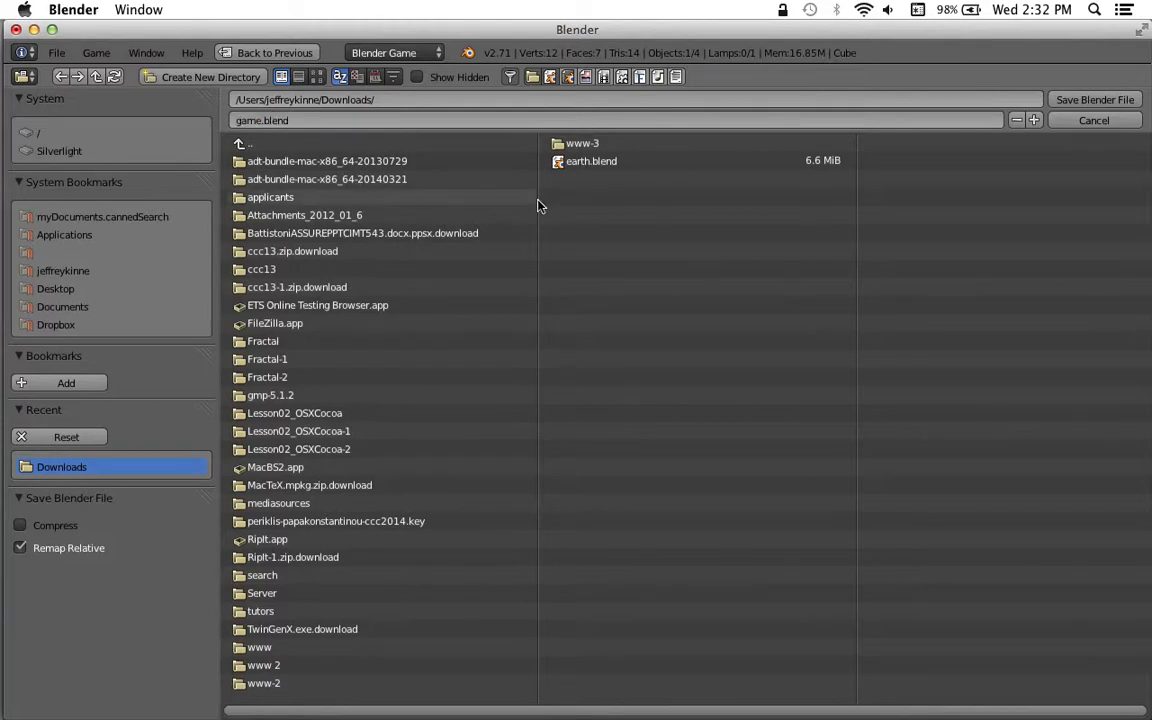
pyautogui.press('Return')
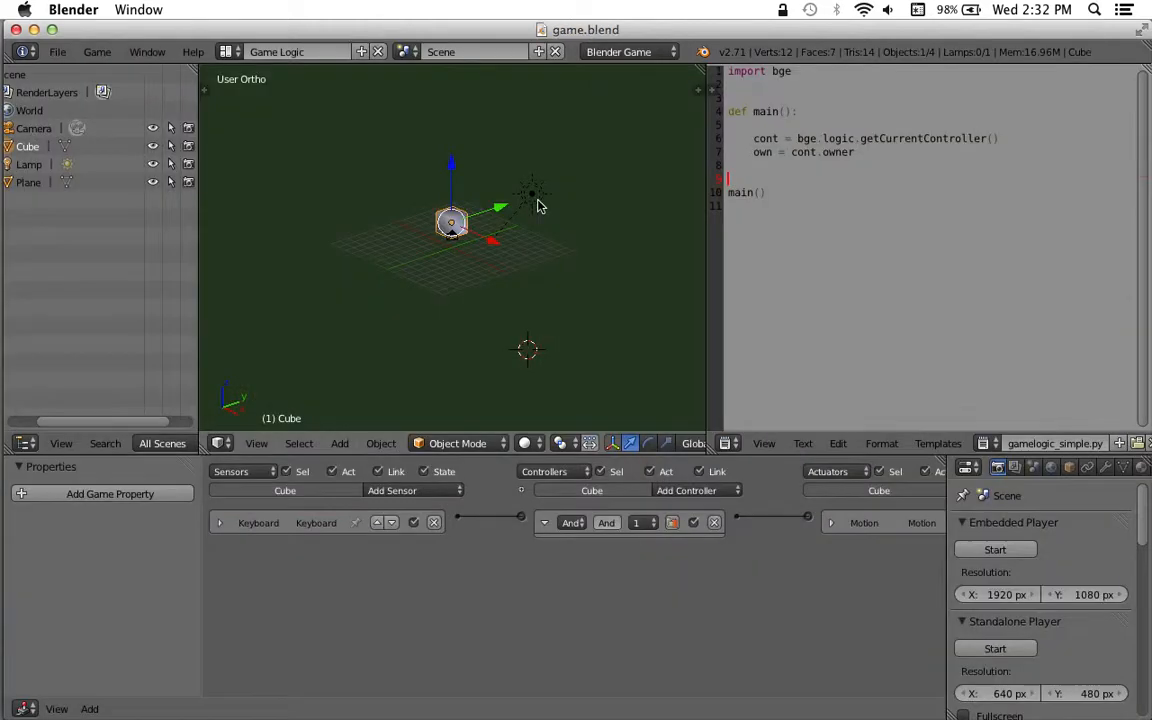
pyautogui.press('super+s')
pyautogui.click(904, 199)
pyautogui.press('Return')
# - Rename the gamelogic_simple.py text block as player.py
pyautogui.click(1058, 445)
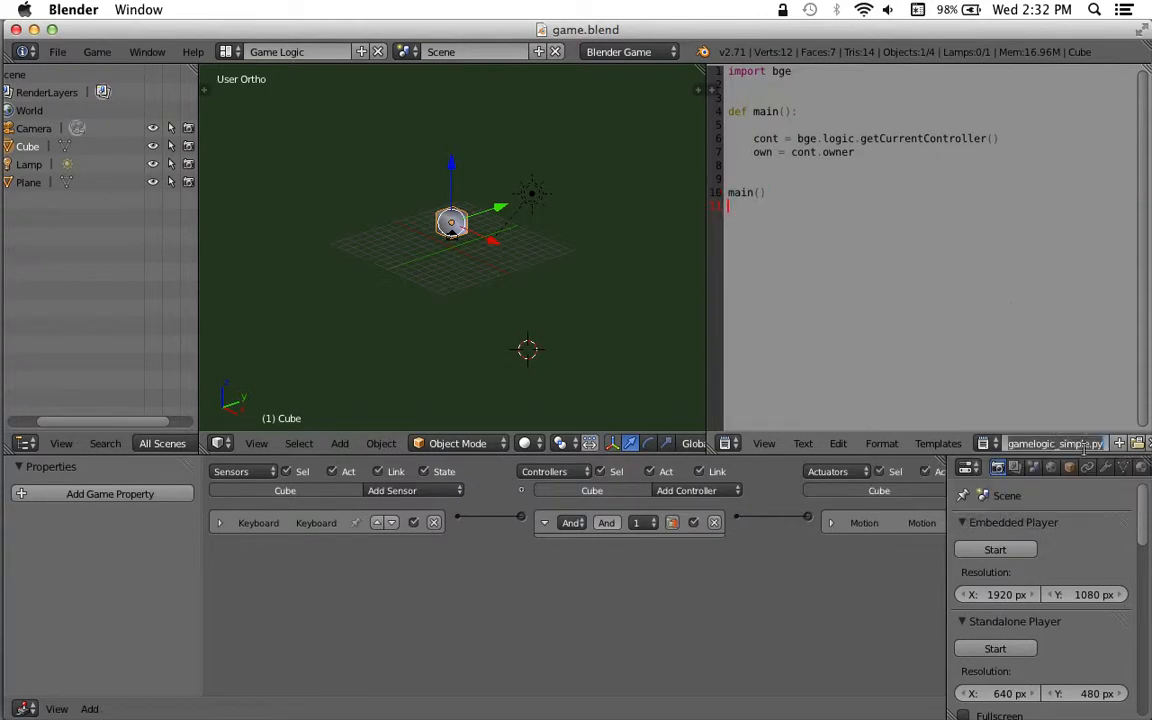
pyautogui.click(1083, 449)
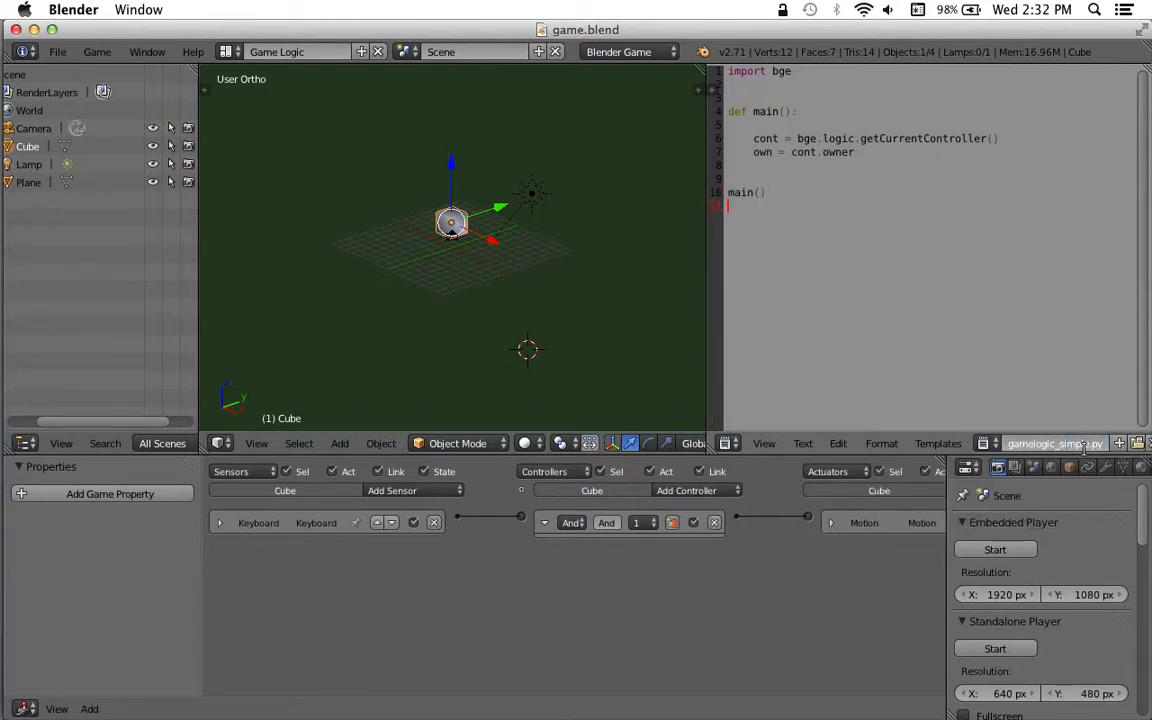
pyautogui.hotkey('shift', 'Right')
pyautogui.hotkey('shift', 'Right')
pyautogui.hotkey('shift', 'Right')
pyautogui.hotkey('shift', 'Right')
pyautogui.hotkey('shift', 'Right')
pyautogui.hotkey('shift', 'Right')
pyautogui.hotkey('shift', 'Right')
pyautogui.hotkey('shift', 'Right')
pyautogui.hotkey('shift', 'Right')
pyautogui.hotkey('shift', 'Right')
pyautogui.hotkey('shift', 'Right')
pyautogui.hotkey('shift', 'Right')
pyautogui.hotkey('shift', 'Right')
pyautogui.hotkey('shift', 'Right')
pyautogui.hotkey('shift', 'Right')
pyautogui.hotkey('shift', 'Right')
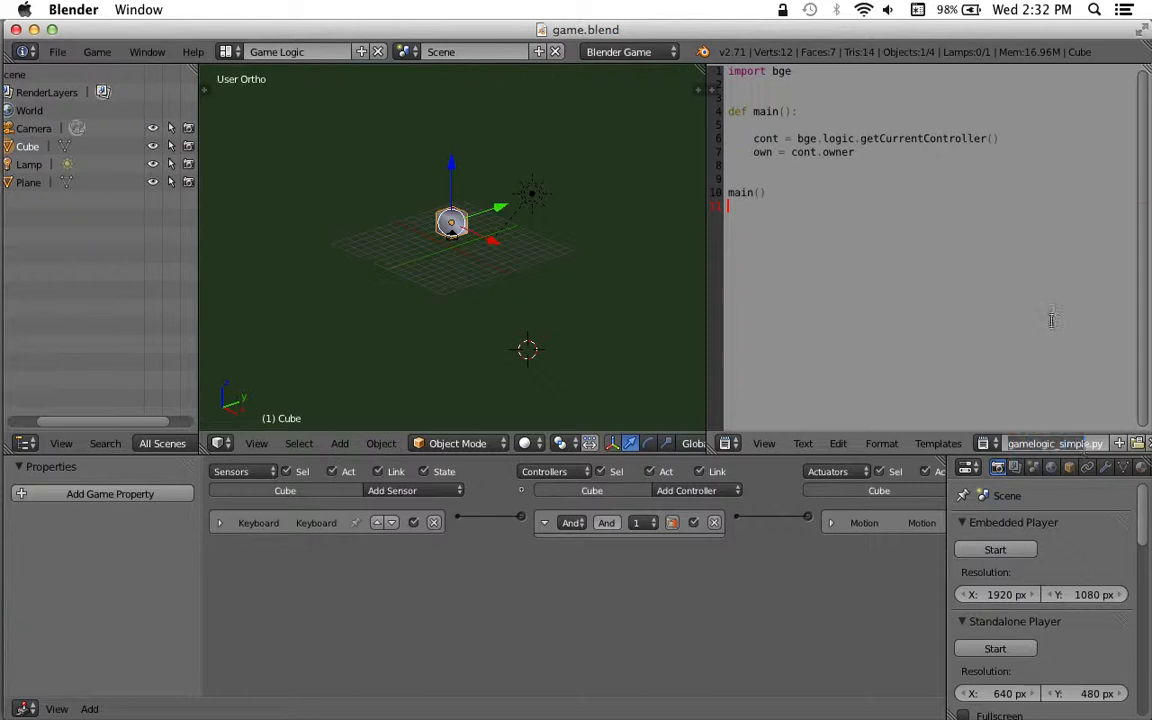
pyautogui.write('a')
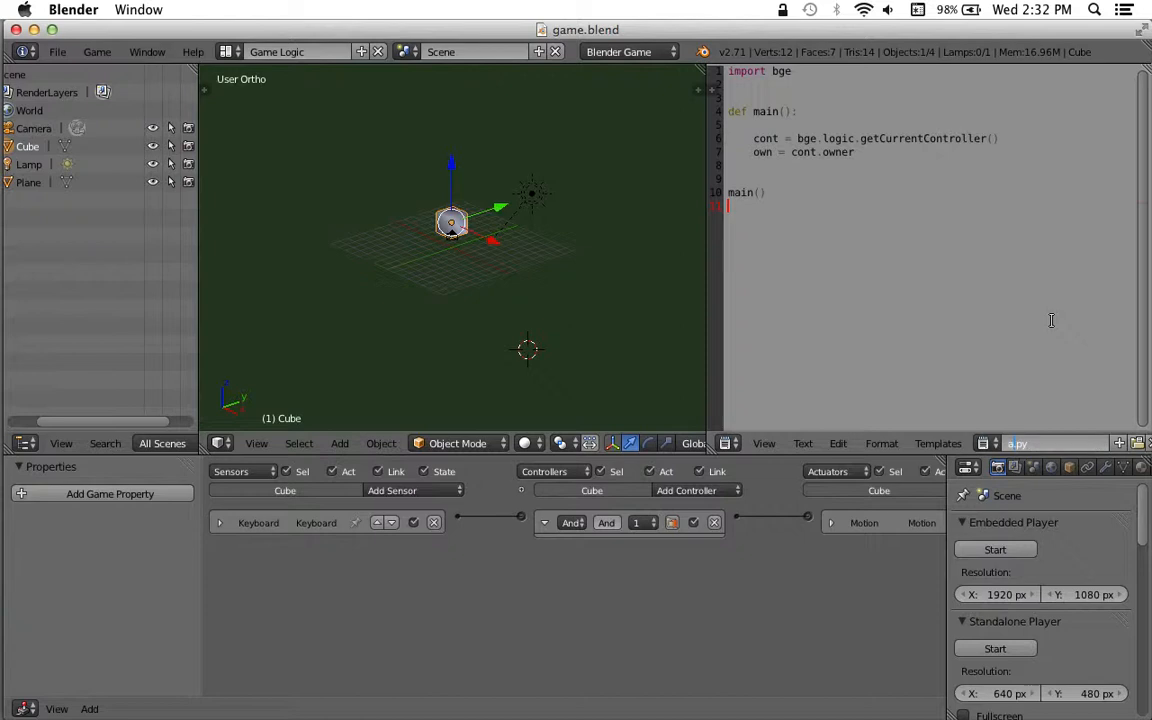
pyautogui.write('layer')
pyautogui.press('Return')
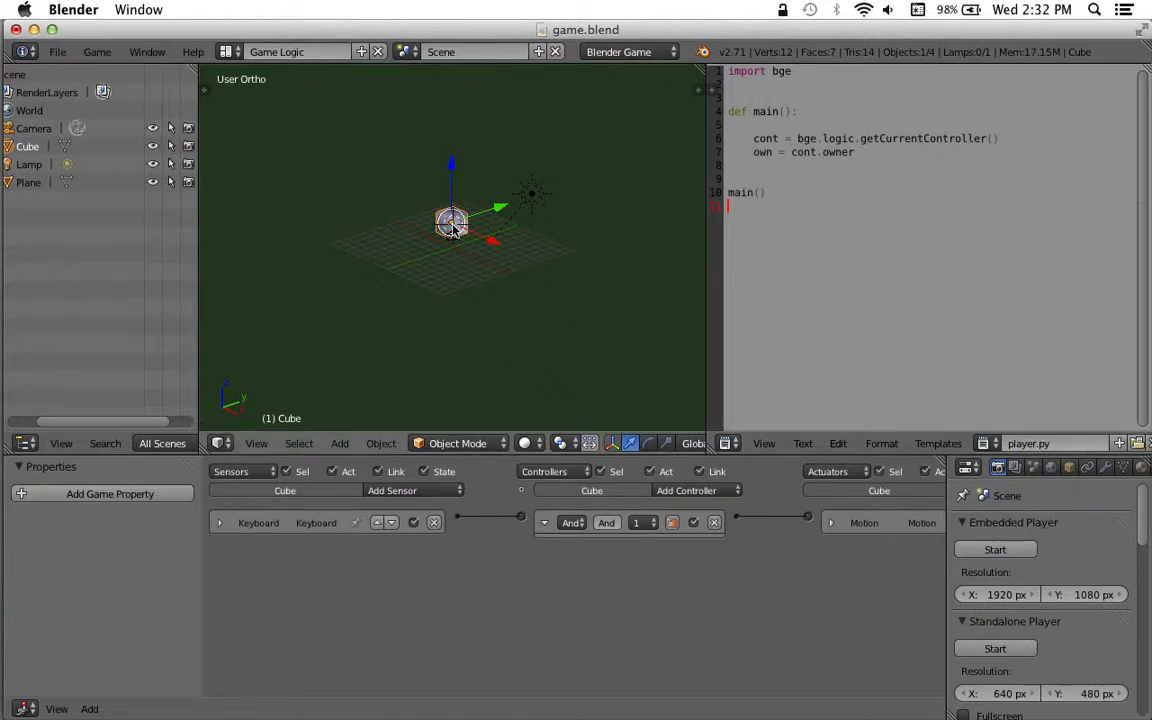
# - Compare the logic bricks of the plane and the cube, and test-run the game with the cube selected
pyautogui.rightClick(521, 326)
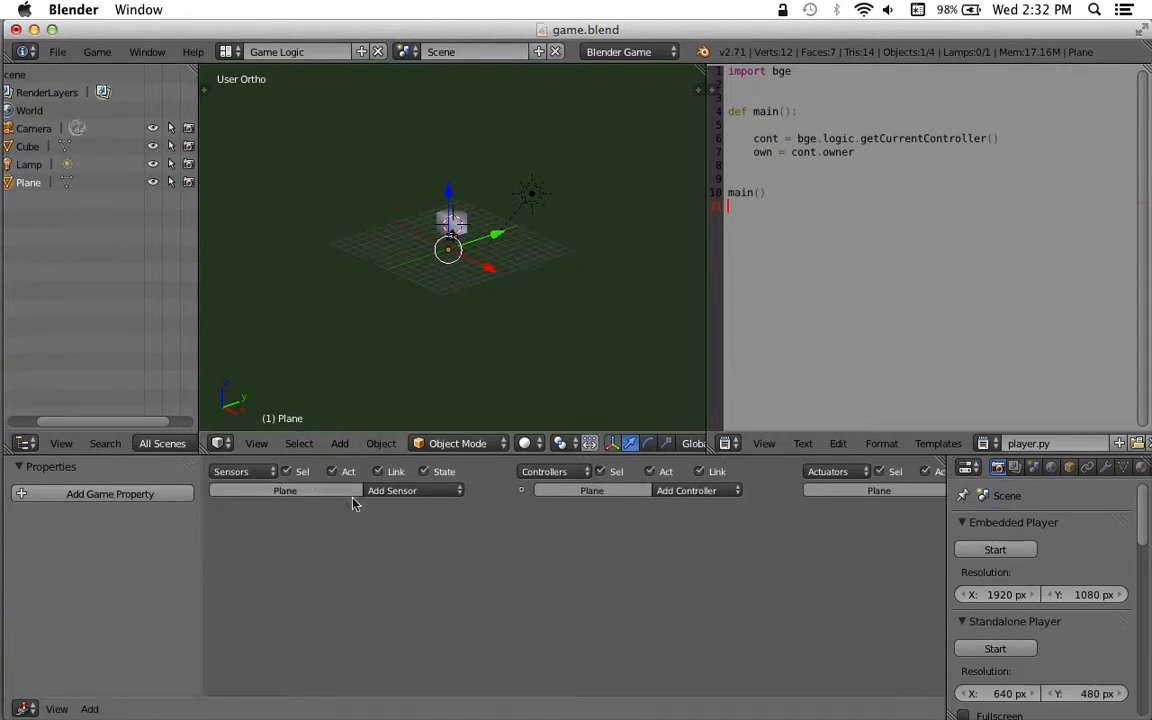
pyautogui.rightClick(453, 224)
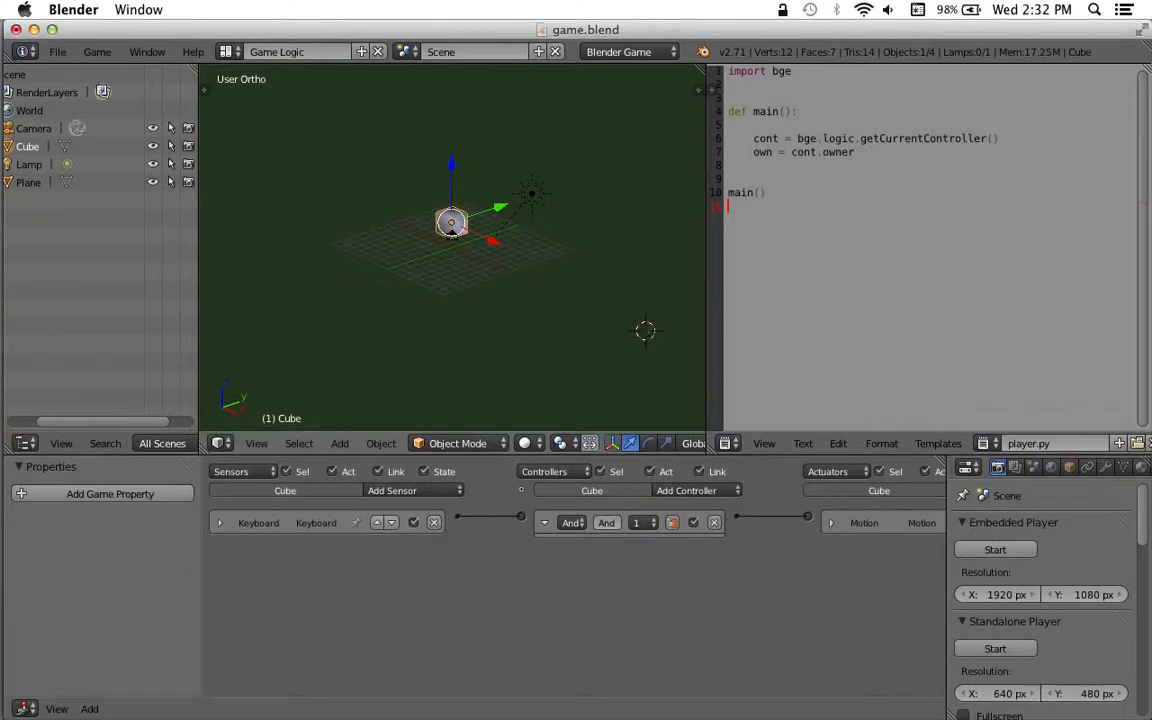
pyautogui.press('p')
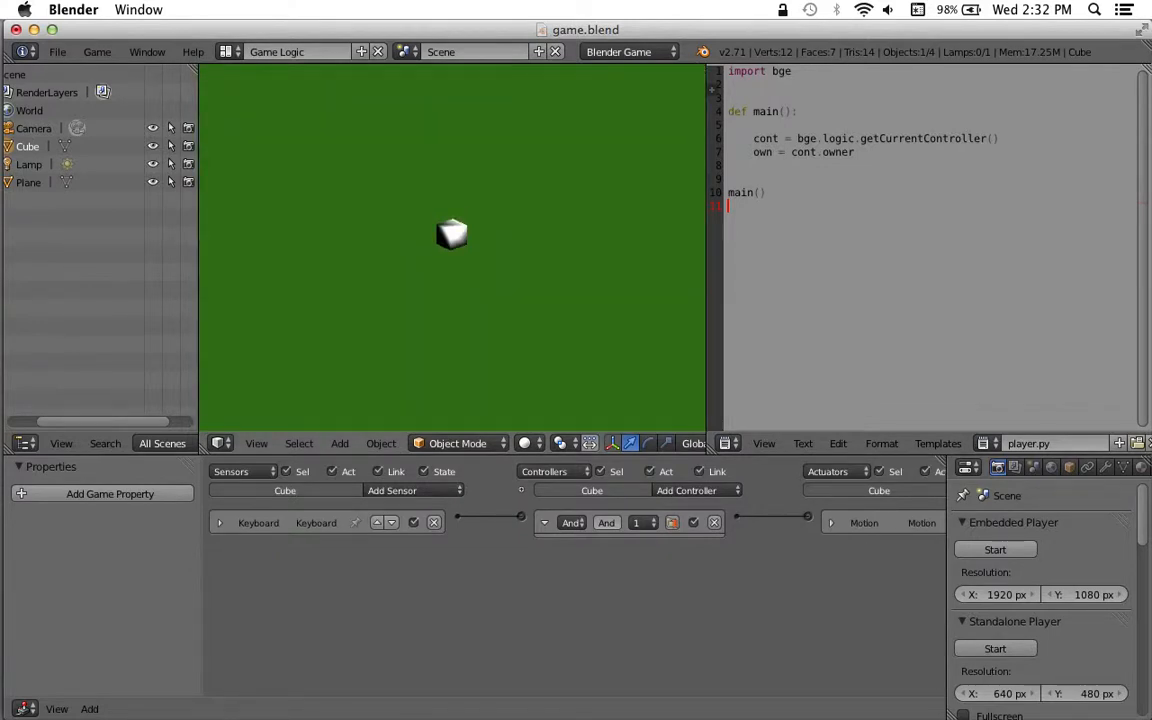
pyautogui.press('w')
pyautogui.press('Escape')
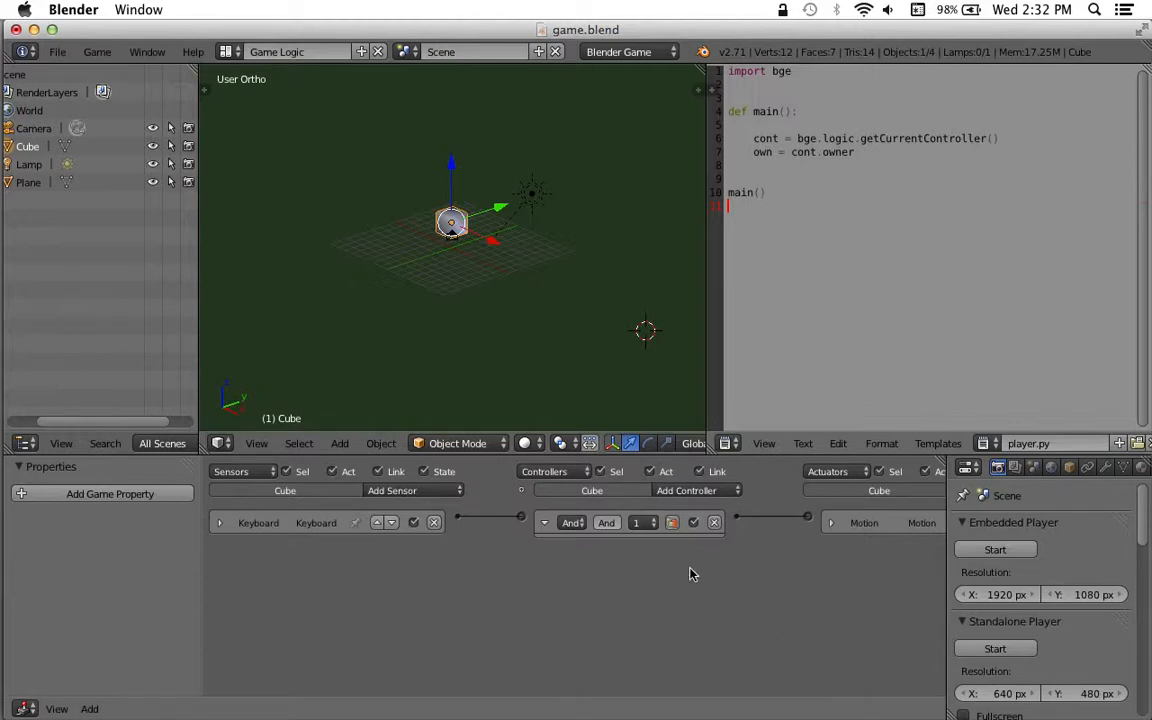
# - Switch to Safari and open the blender.org home page
pyautogui.press('super+Tab')
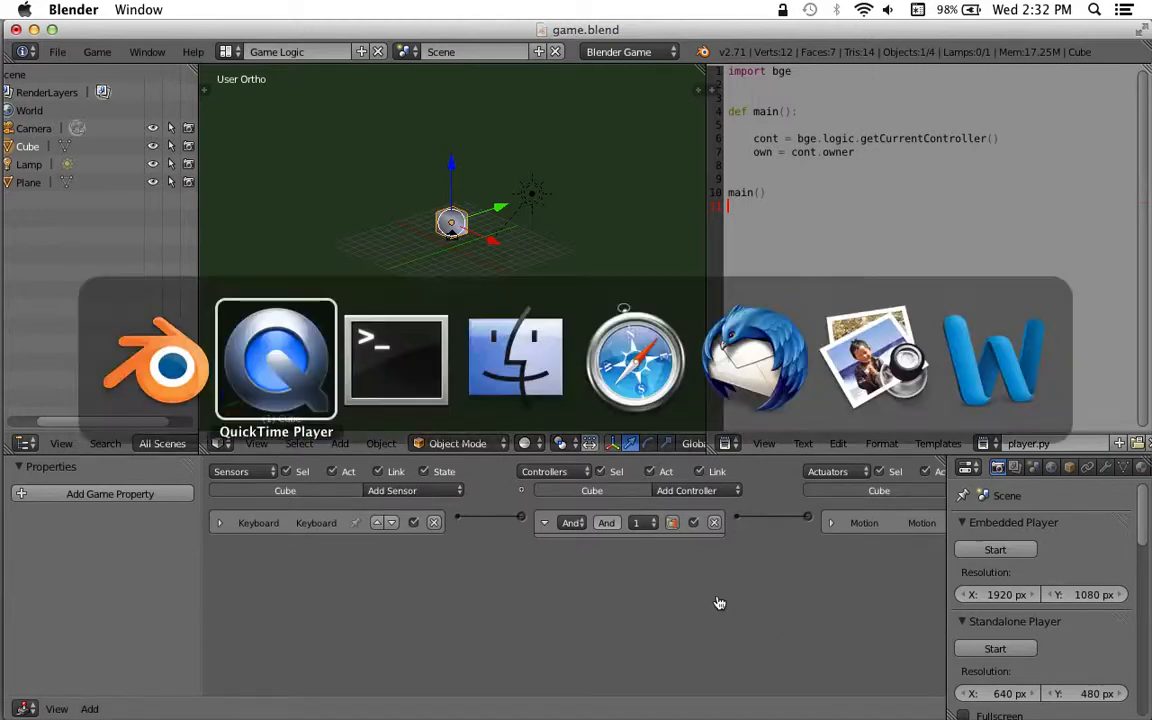
pyautogui.press('super+Tab')
pyautogui.press('super+Tab')
pyautogui.press('super+Tab')
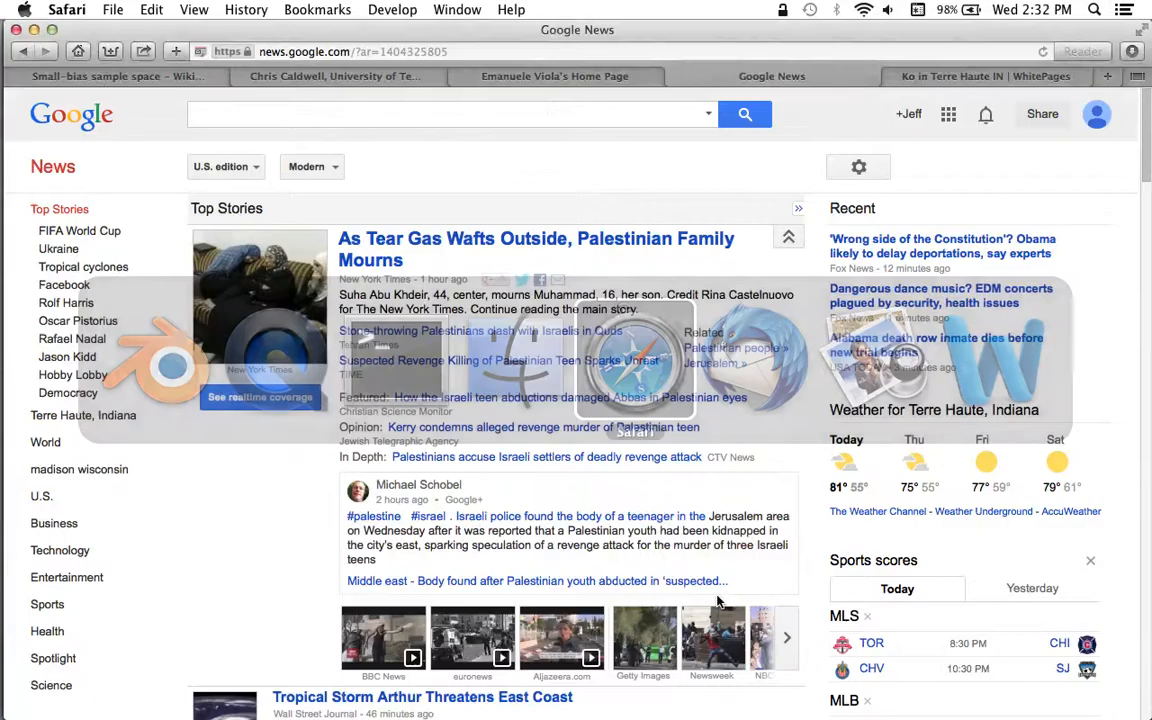
pyautogui.click(544, 56)
pyautogui.write('blender.org')
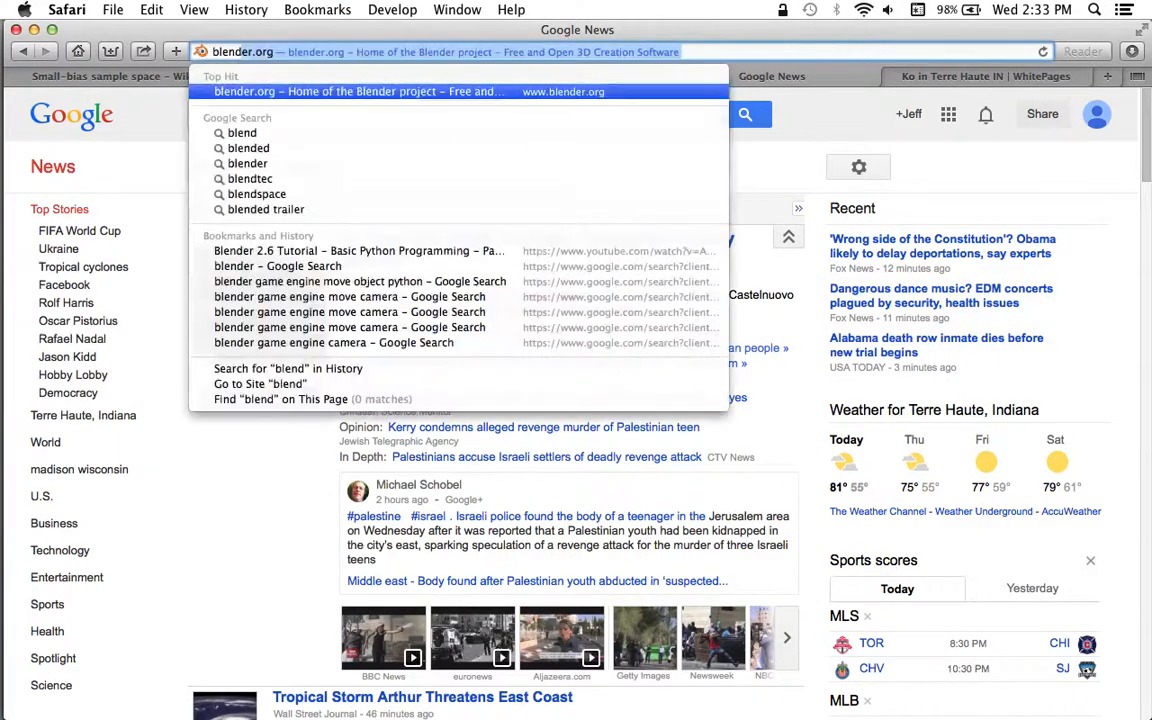
pyautogui.press('Return')
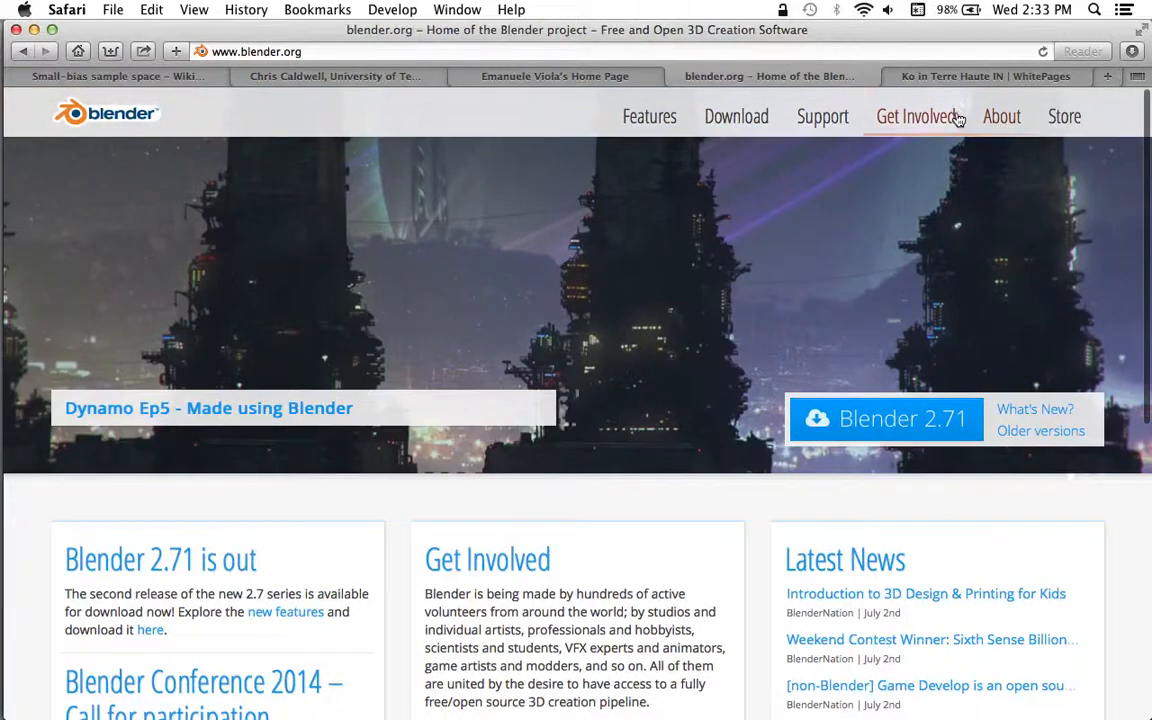
# - Open the Support page, look through the Blender Wiki tutorials for Game Engine resources, and return to the Support page
pyautogui.click(820, 121)
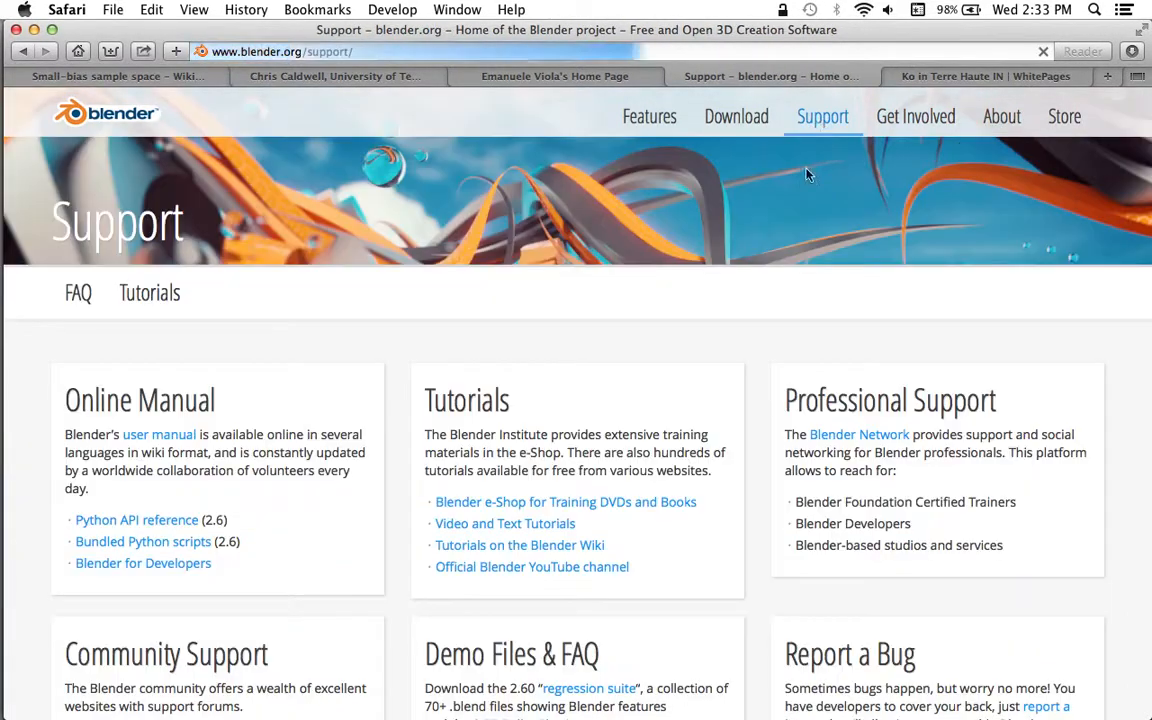
pyautogui.scroll(-3, 560, 448)
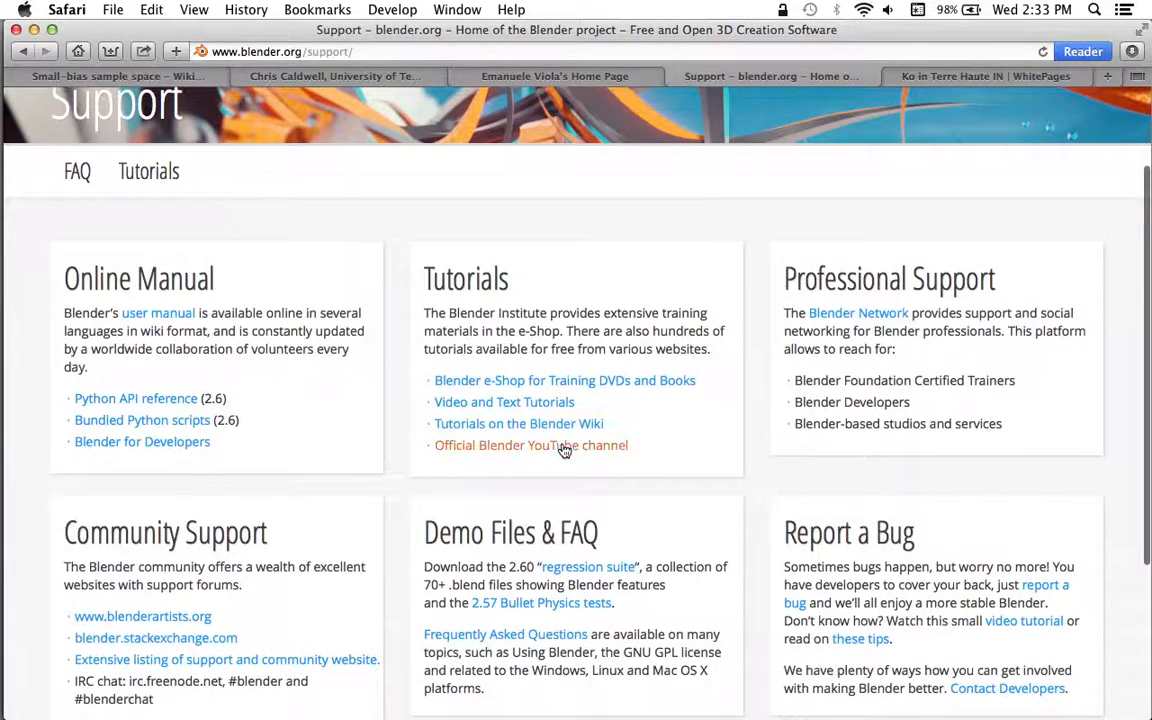
pyautogui.scroll(-2, 564, 450)
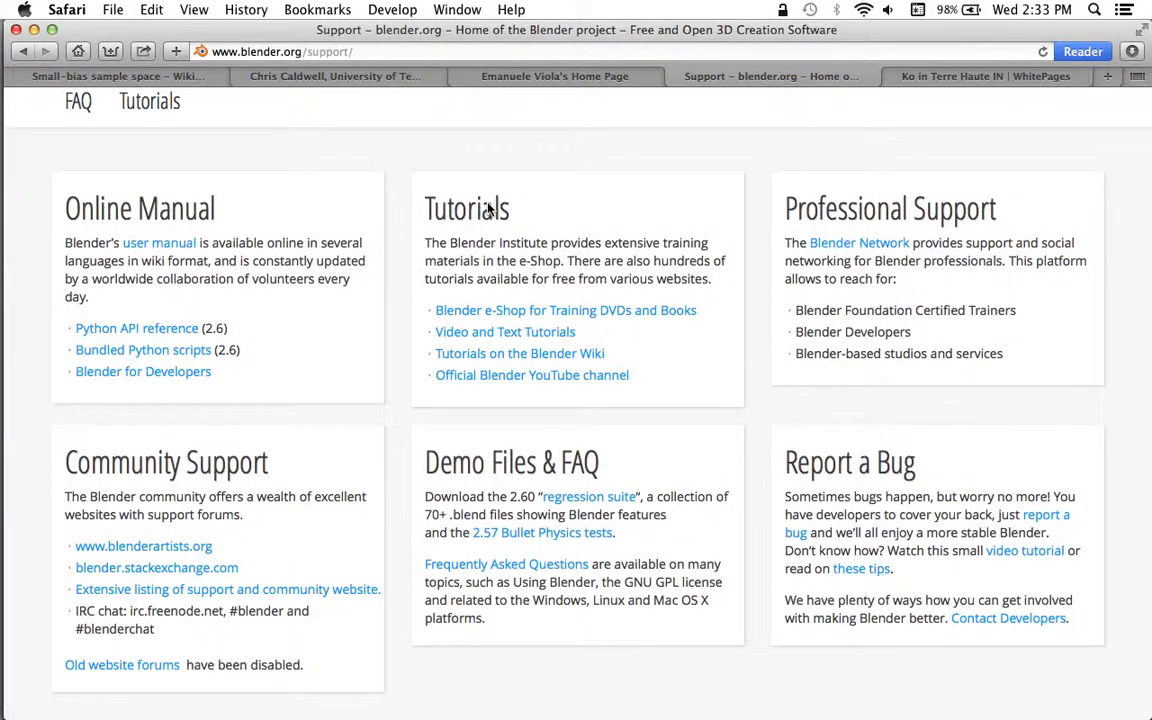
pyautogui.click(545, 356)
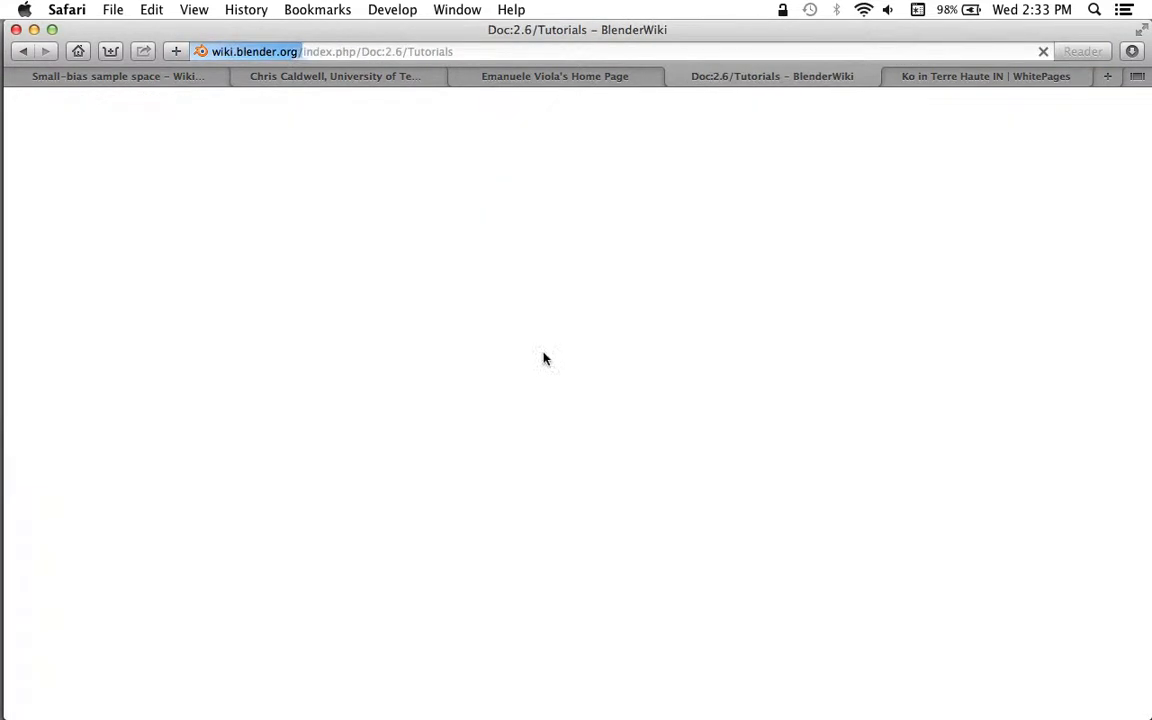
pyautogui.hscroll(-5, 545, 358)
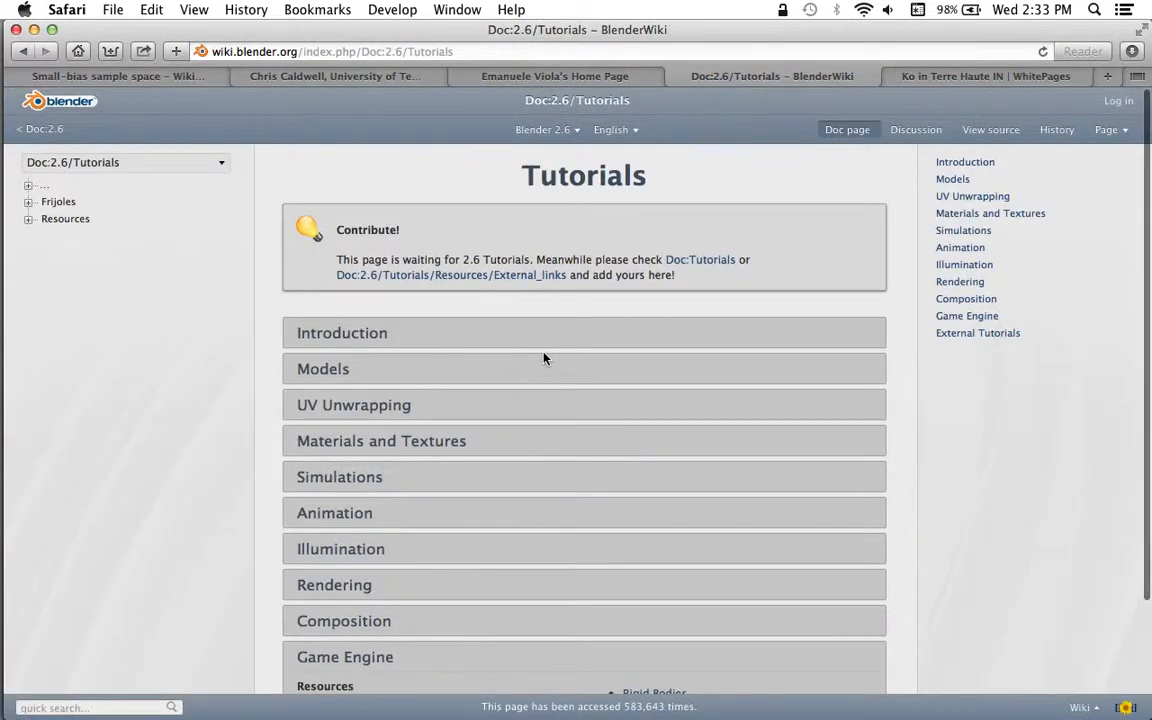
pyautogui.scroll(-3, 545, 358)
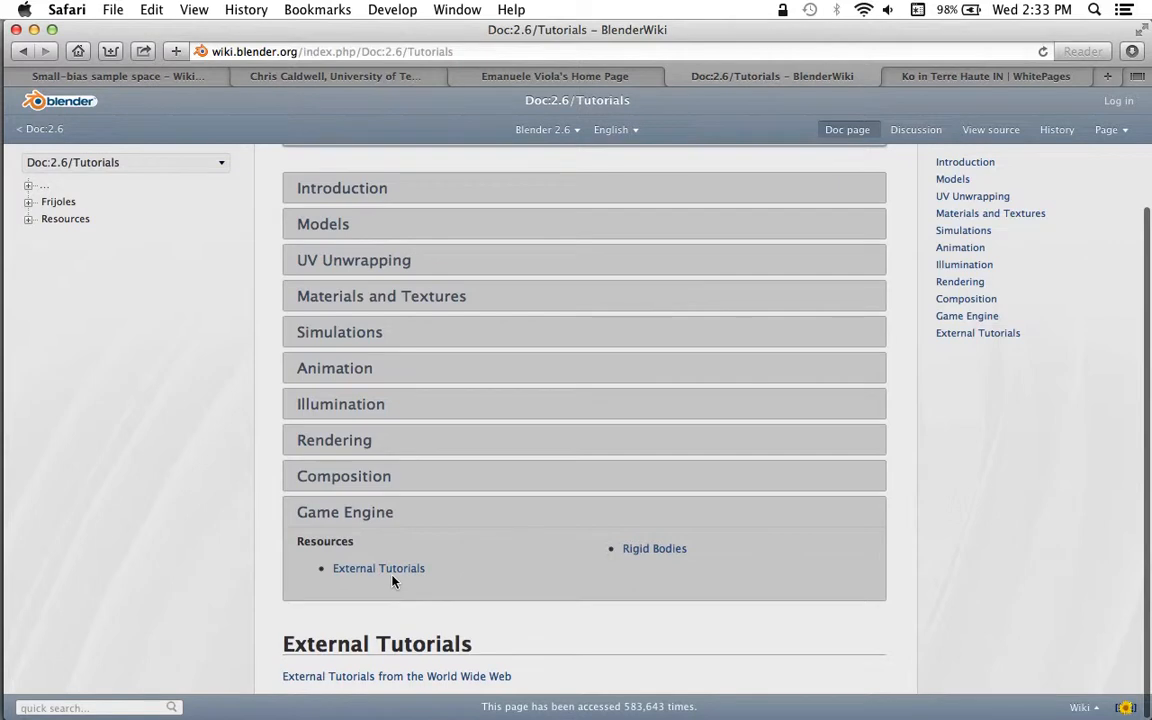
pyautogui.hscroll(-5, 401, 571)
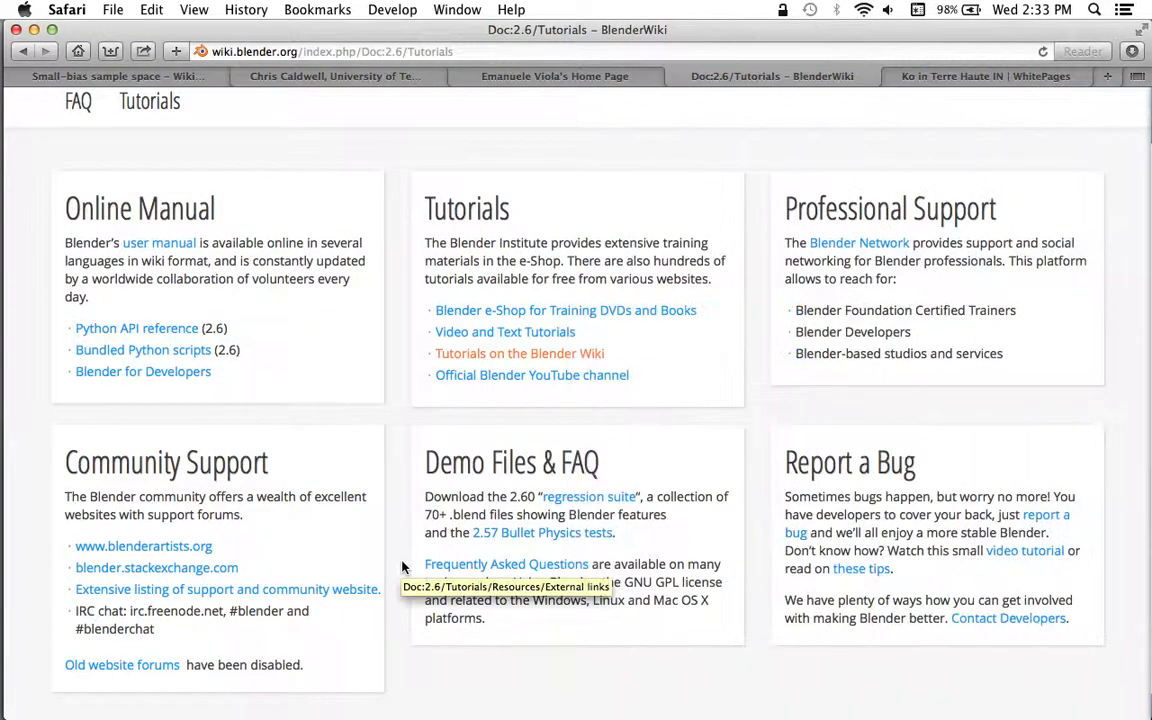
# - Open the Game Logic (bge.logic) page from the Python API reference and compare it with the script's bge import in Blender
pyautogui.click(184, 332)
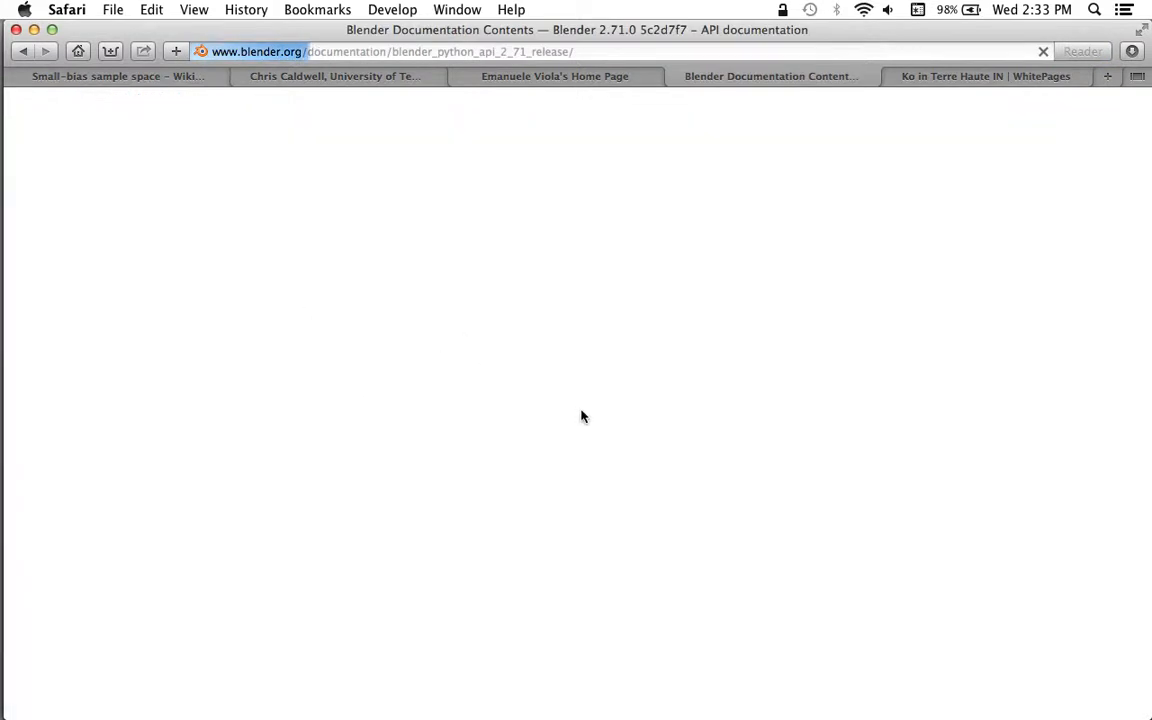
pyautogui.scroll(-8, 764, 471)
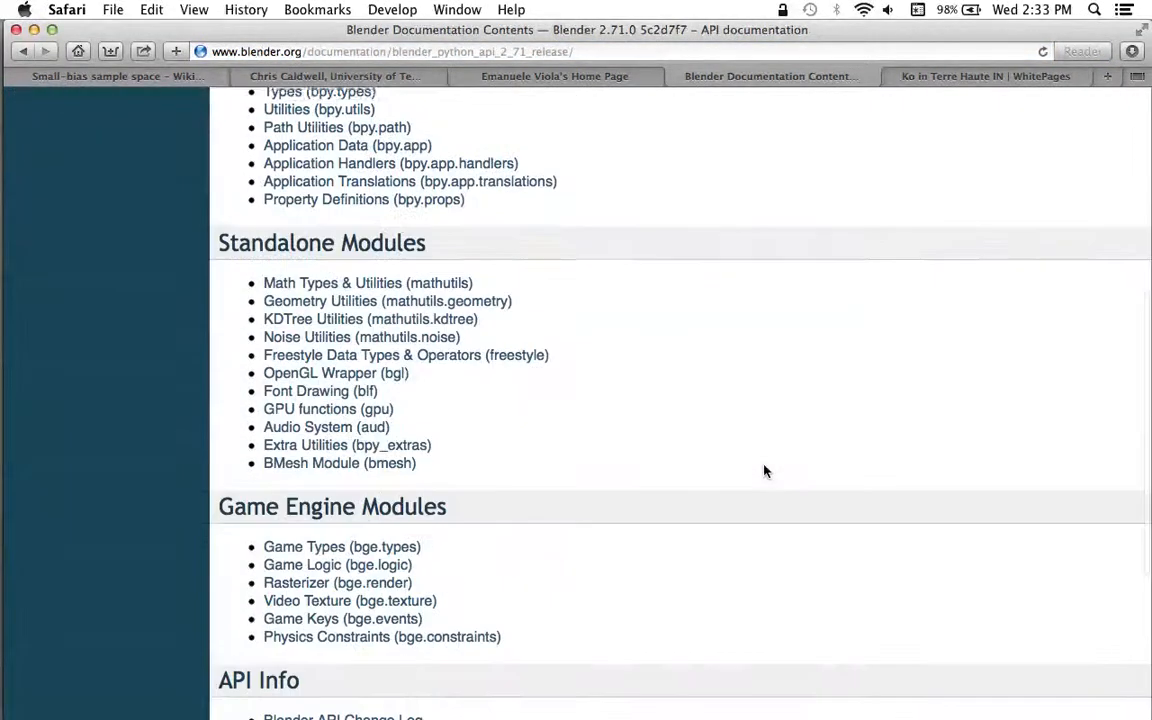
pyautogui.scroll(-3, 764, 471)
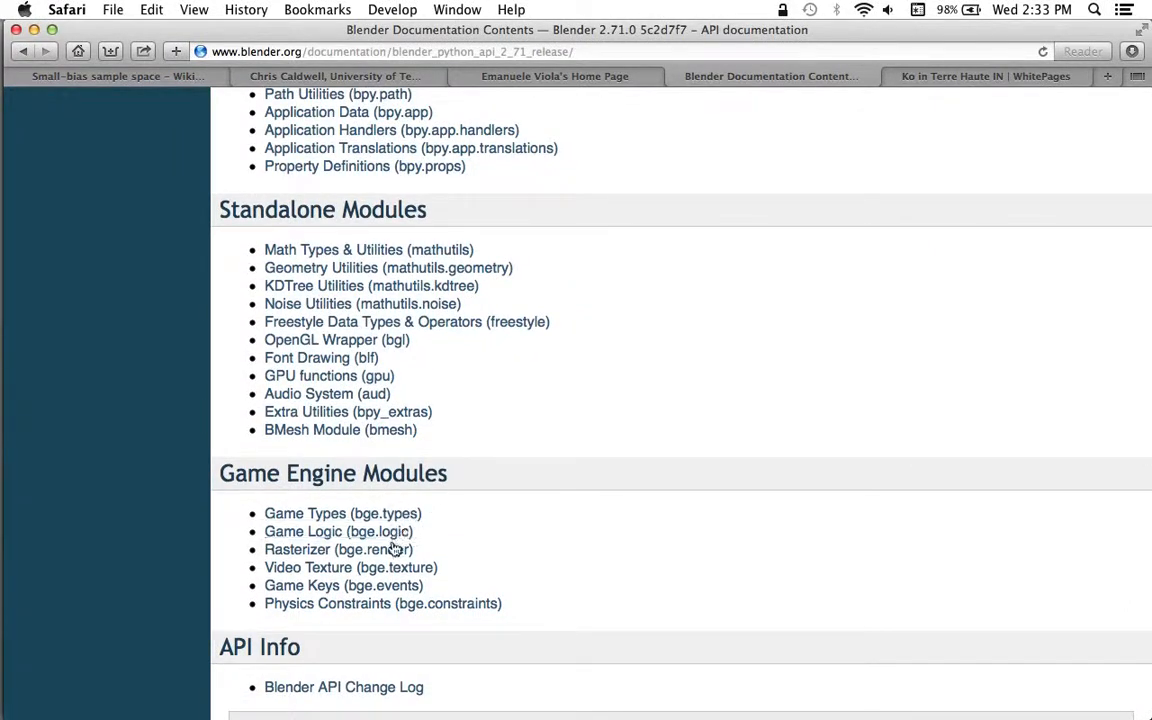
pyautogui.click(397, 533)
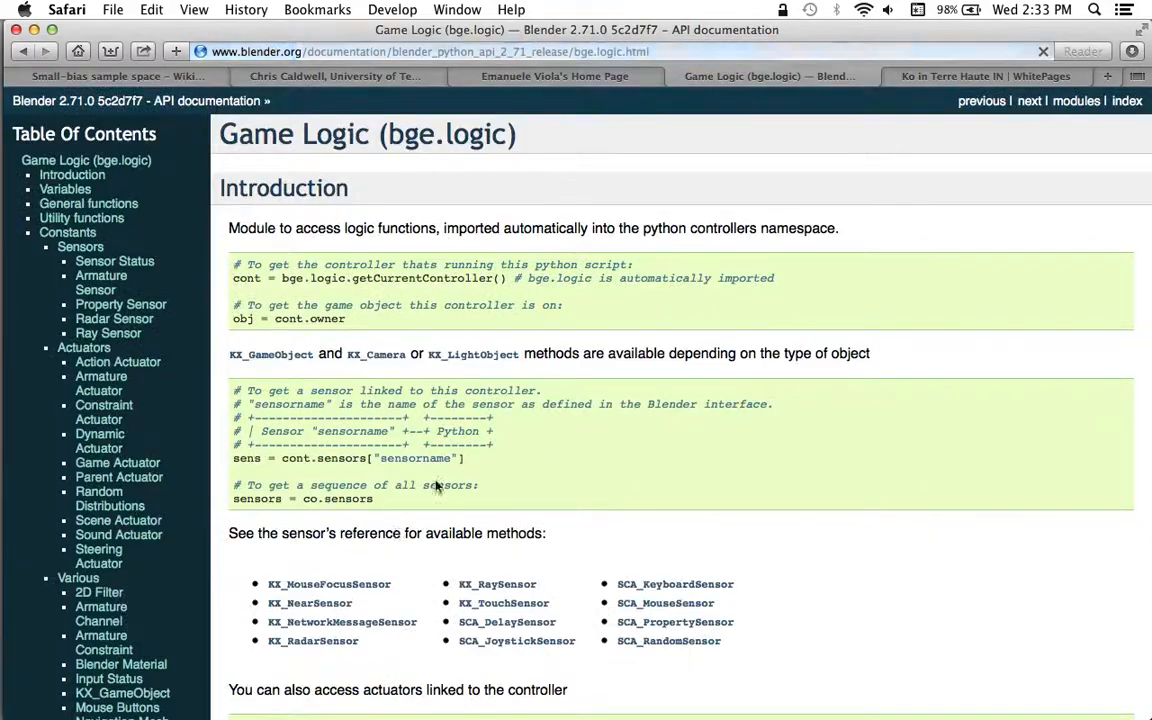
pyautogui.press('super+Tab')
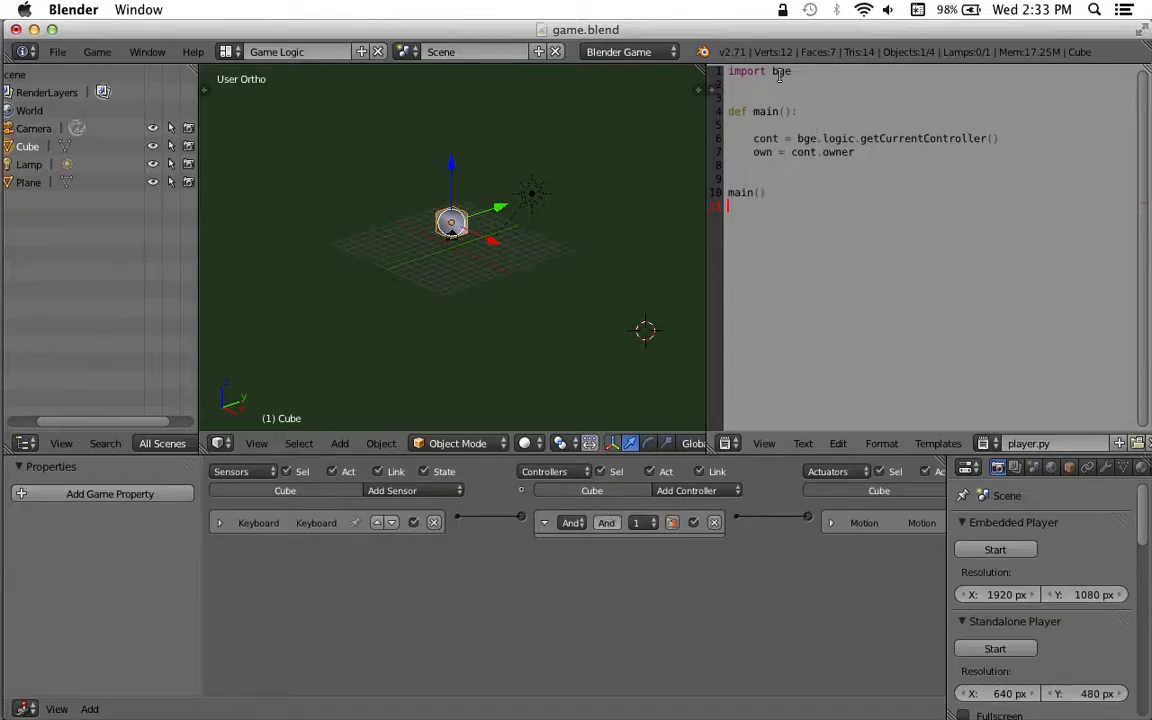
pyautogui.press('super+Tab')
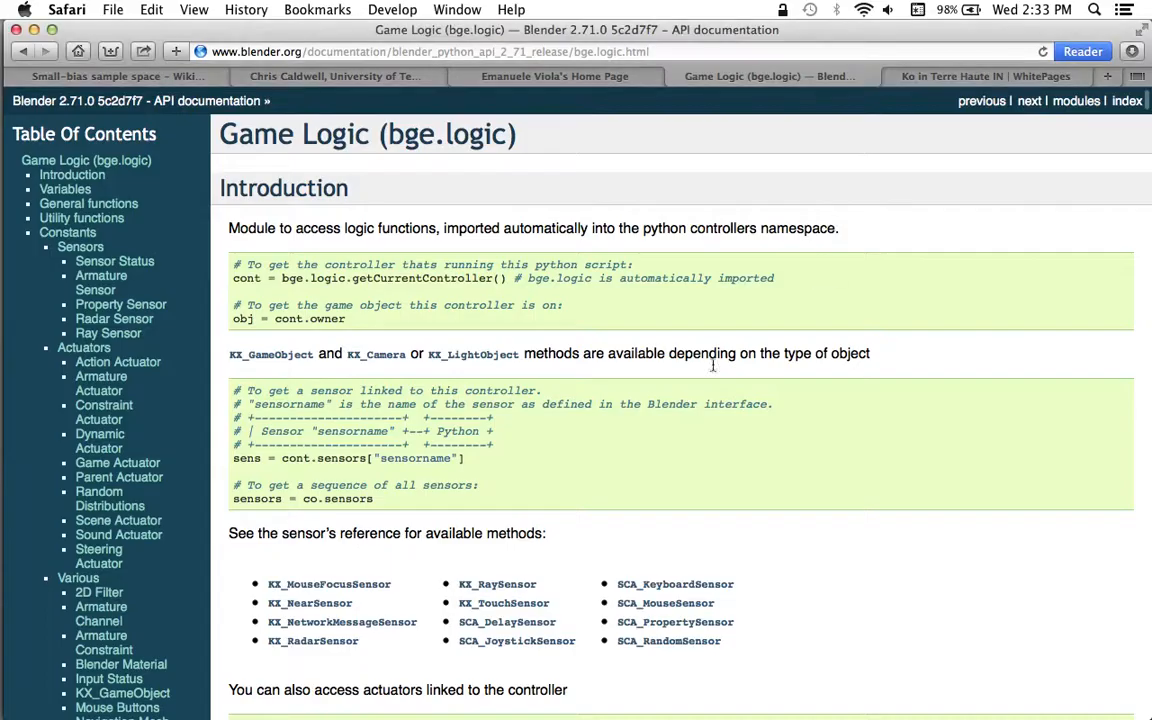
# - Examine the bge.logic page's sections on sensors, actuators, the current scene and variables
pyautogui.scroll(-5, 669, 367)
pyautogui.scroll(-10, 669, 367)
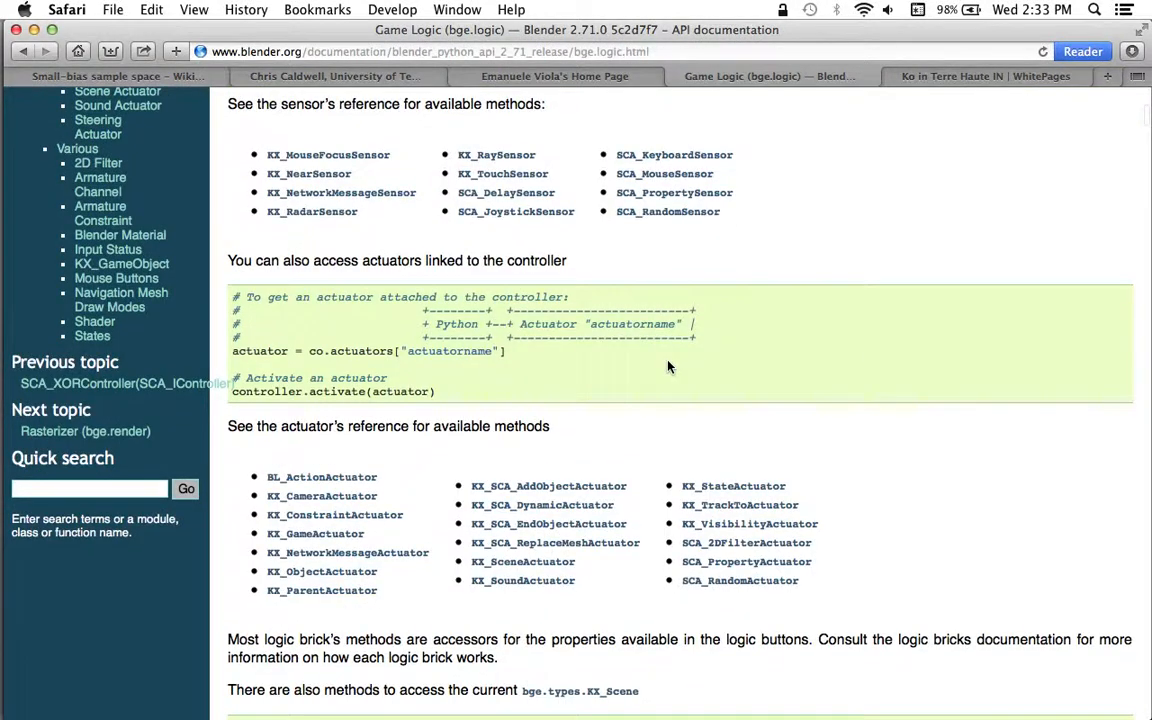
pyautogui.scroll(-9, 669, 367)
pyautogui.scroll(20, 669, 367)
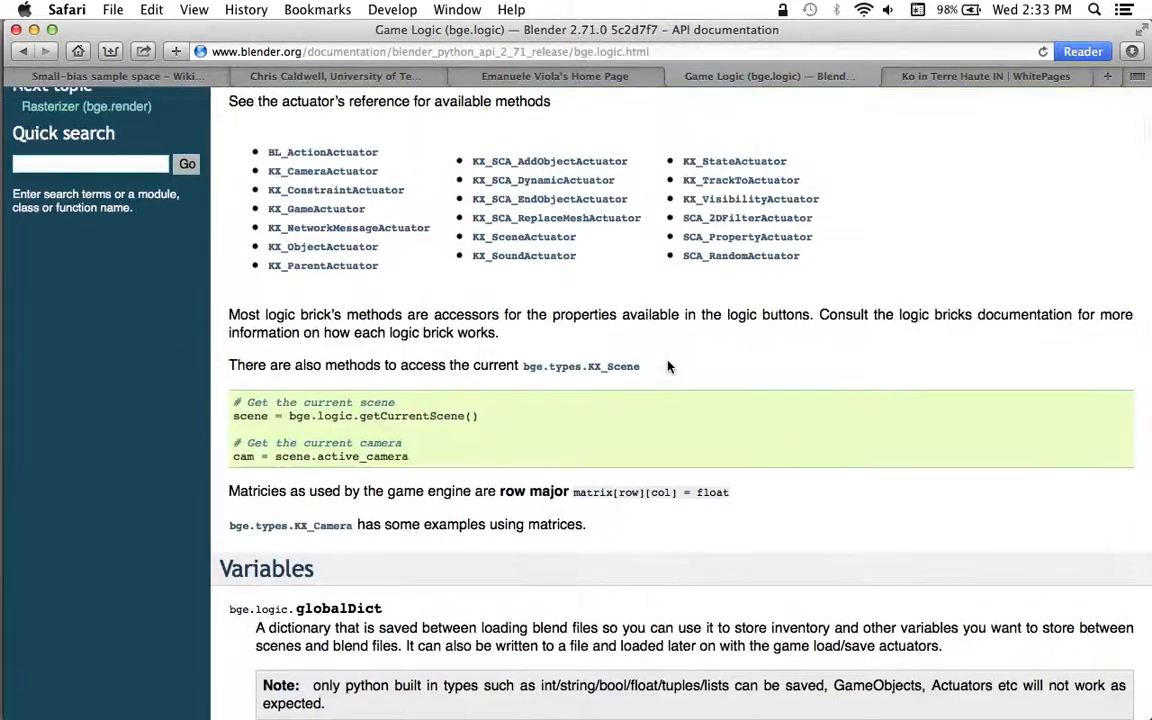
pyautogui.scroll(-15, 669, 363)
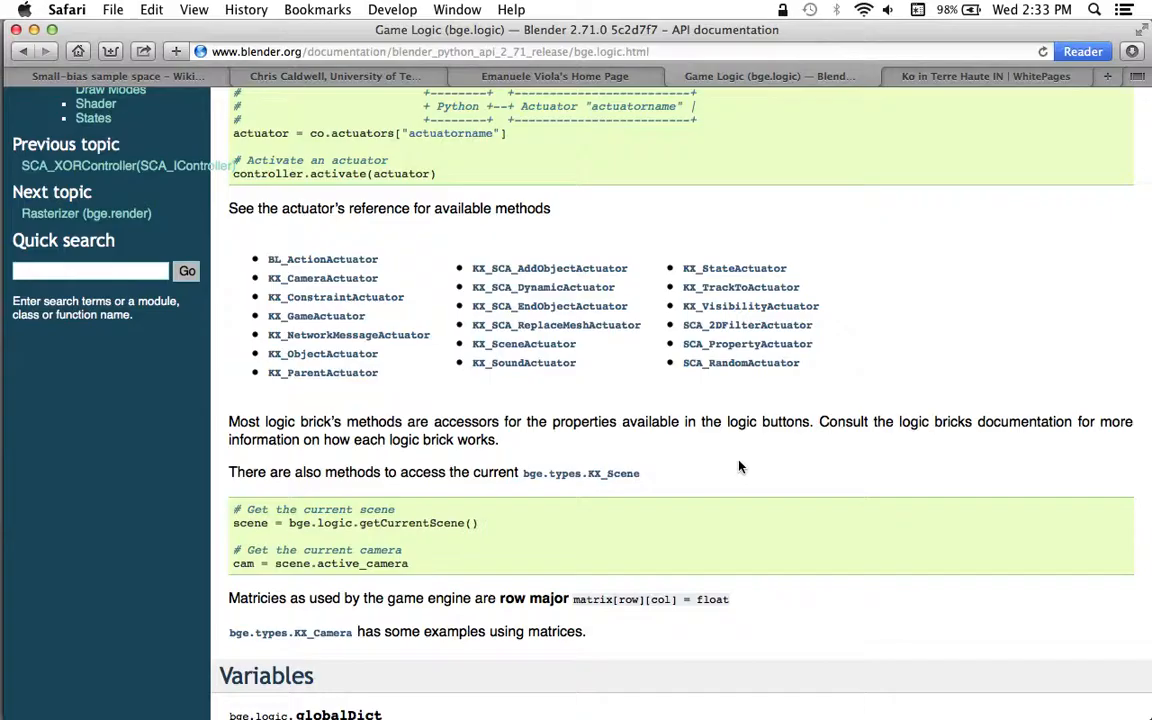
# - Select the bge.logic page's address and open the CS 459/559 Summer I 2014 Syllabus and Class Notes document through the instructor's home page
pyautogui.click(502, 55)
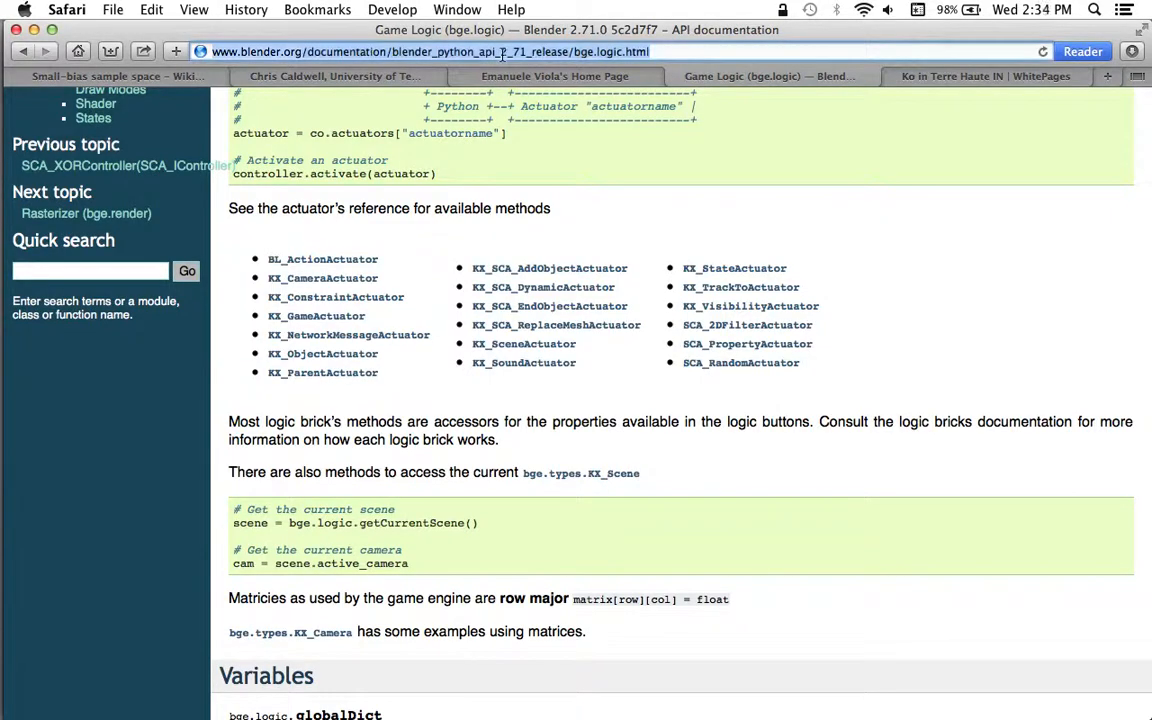
pyautogui.click(79, 52)
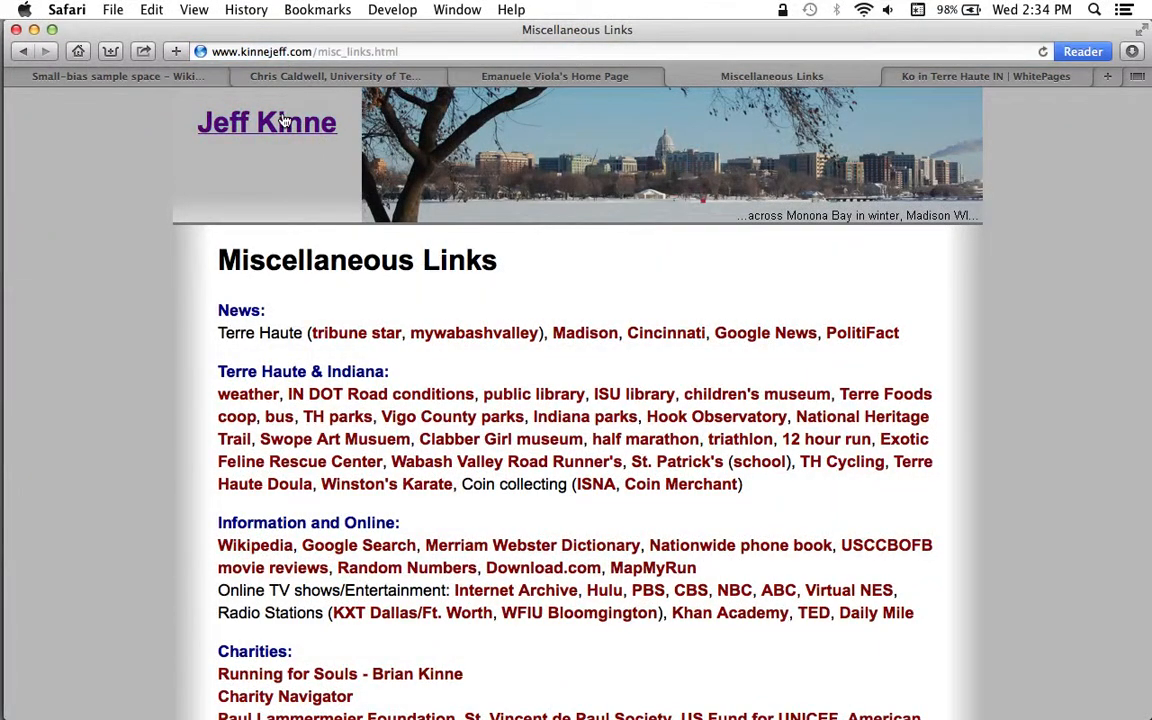
pyautogui.click(288, 120)
pyautogui.click(420, 568)
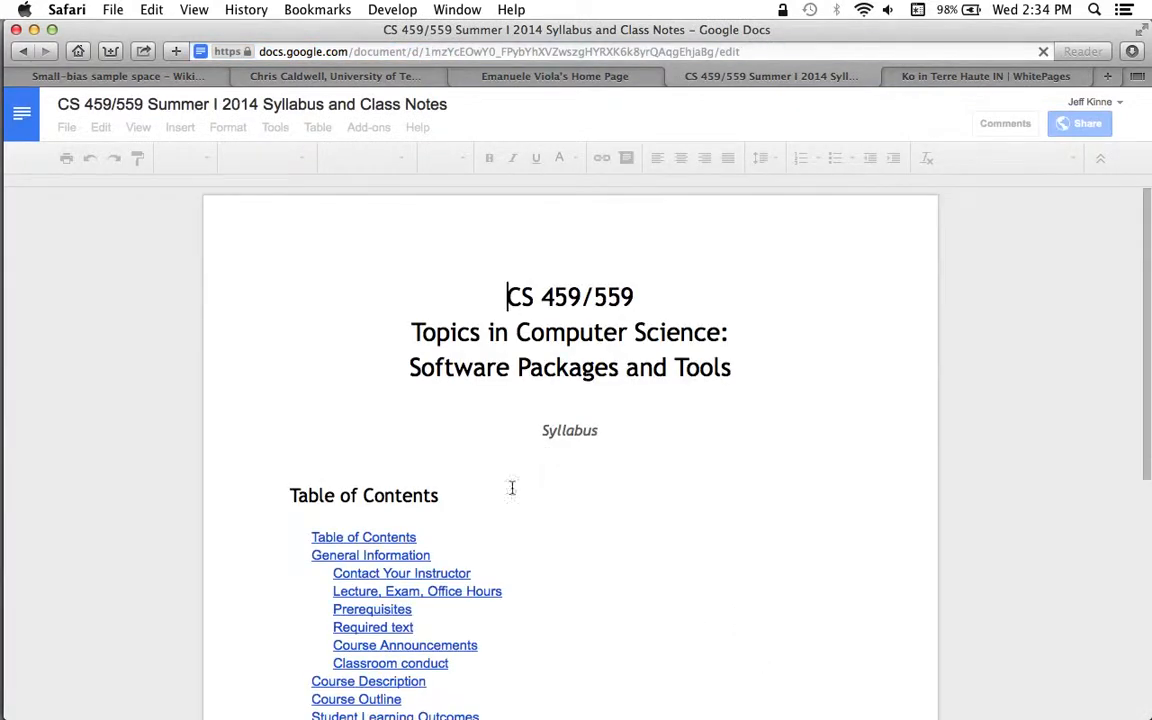
# - Close the WhitePages tab and find the game engine tutorial link in the Blender section of the class notes
pyautogui.scroll(-15, 512, 486)
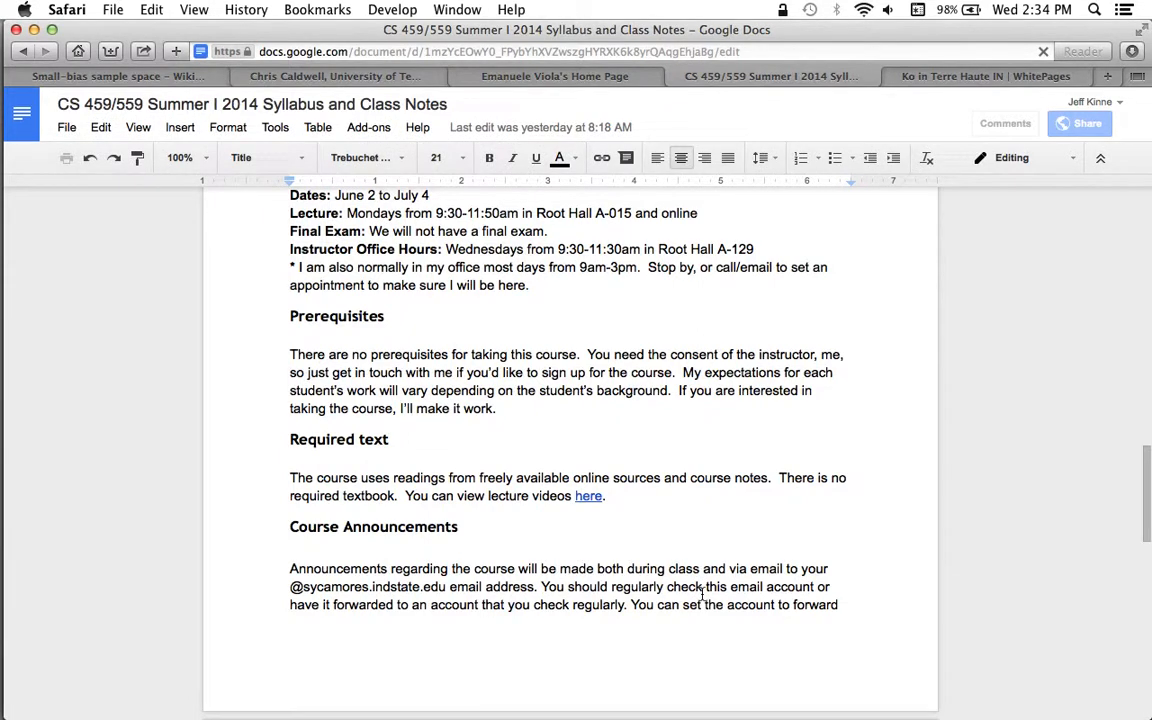
pyautogui.moveTo(1149, 493); pyautogui.dragTo(1149, 501)
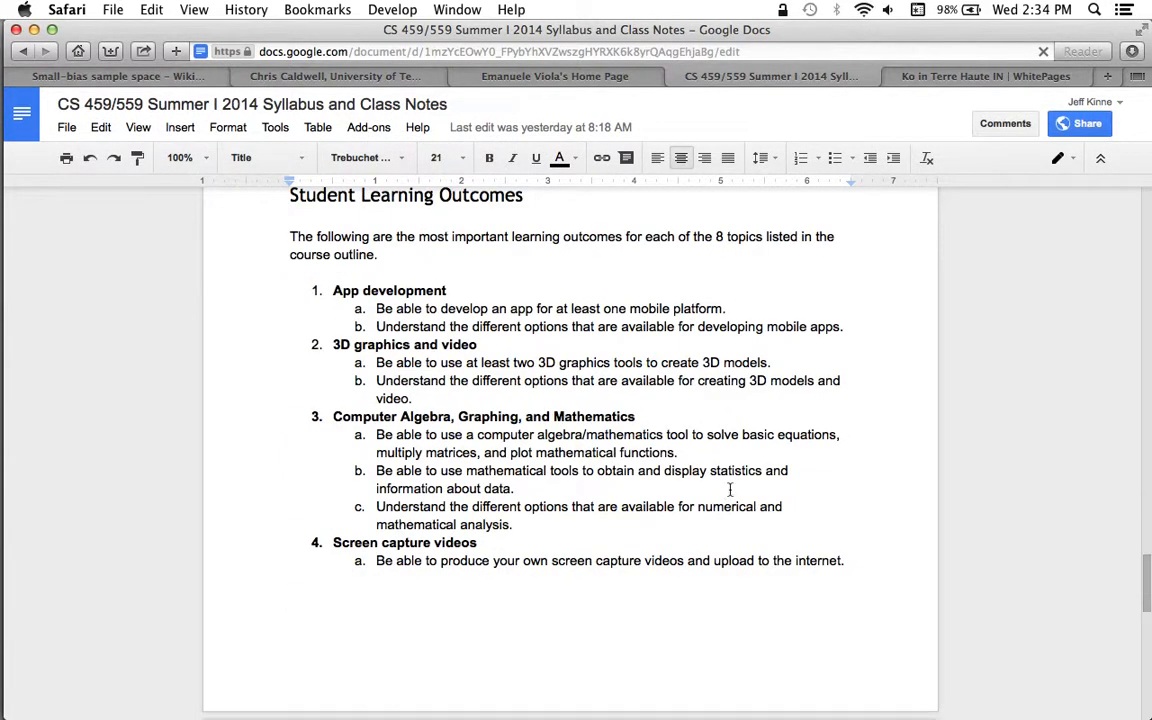
pyautogui.scroll(-10, 730, 489)
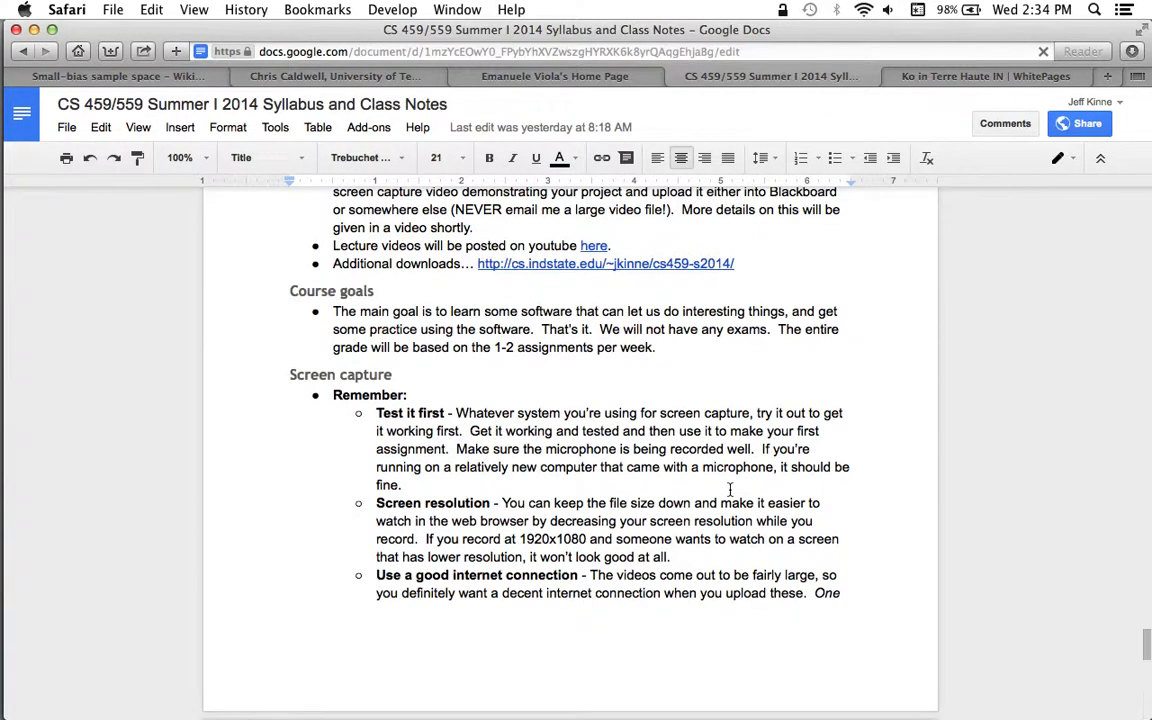
pyautogui.scroll(-10, 730, 489)
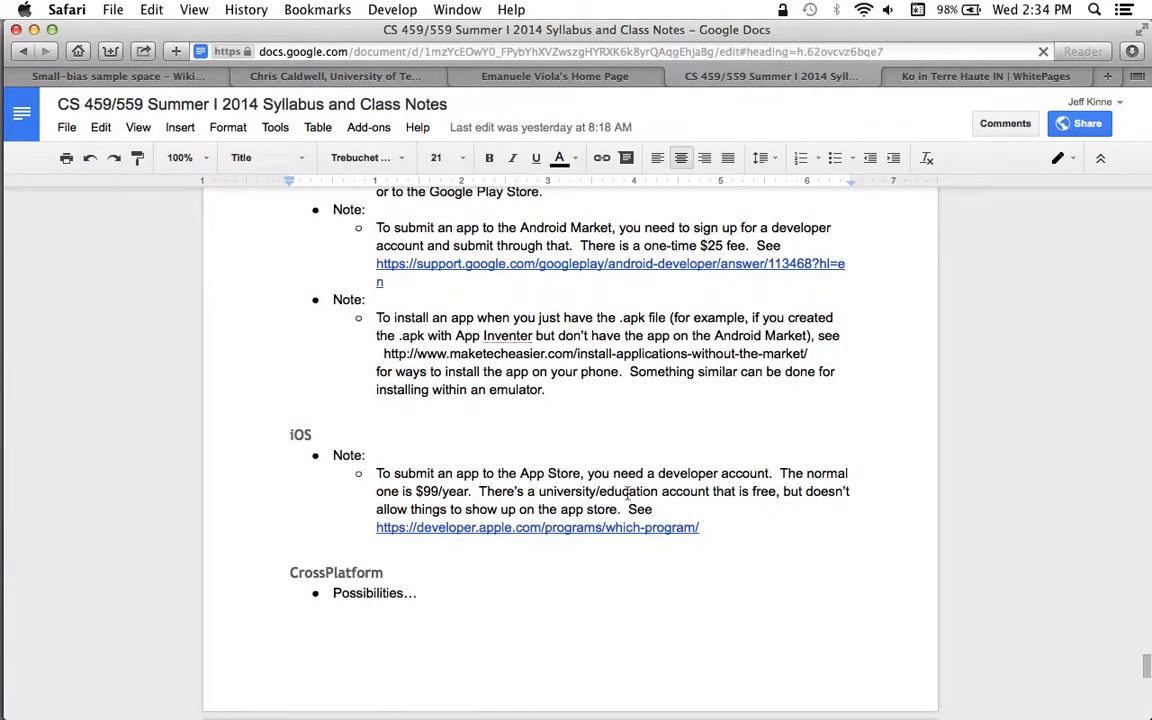
pyautogui.click(730, 489)
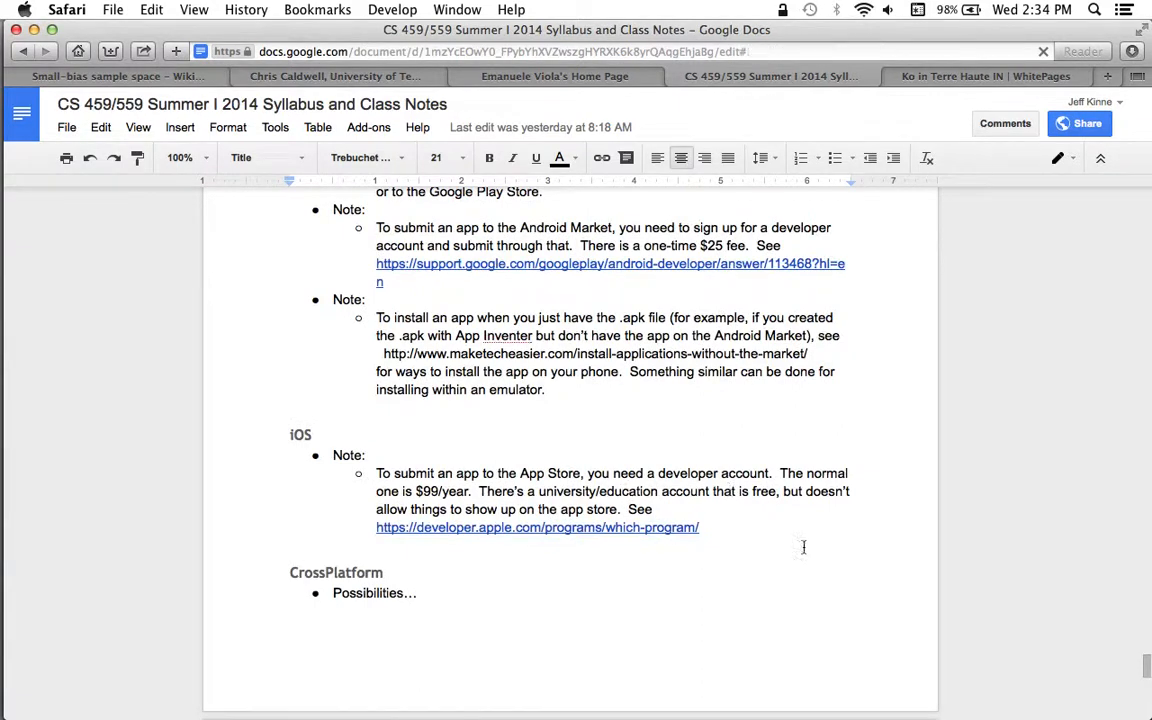
pyautogui.click(707, 400)
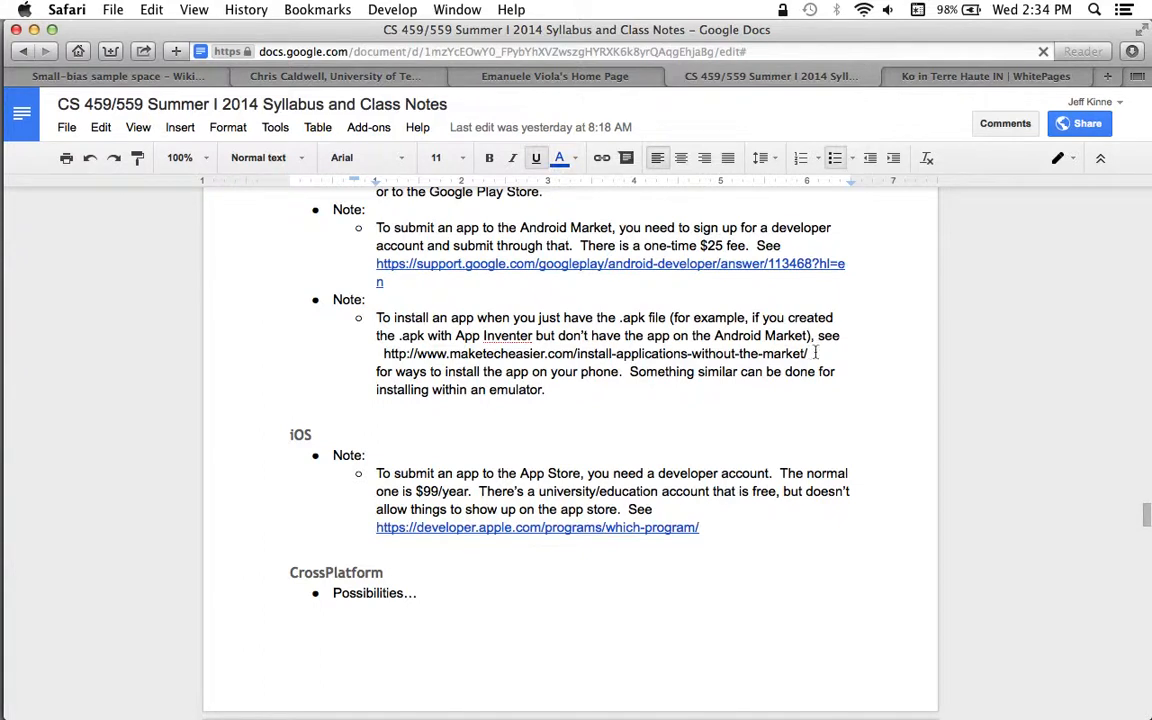
pyautogui.click(891, 76)
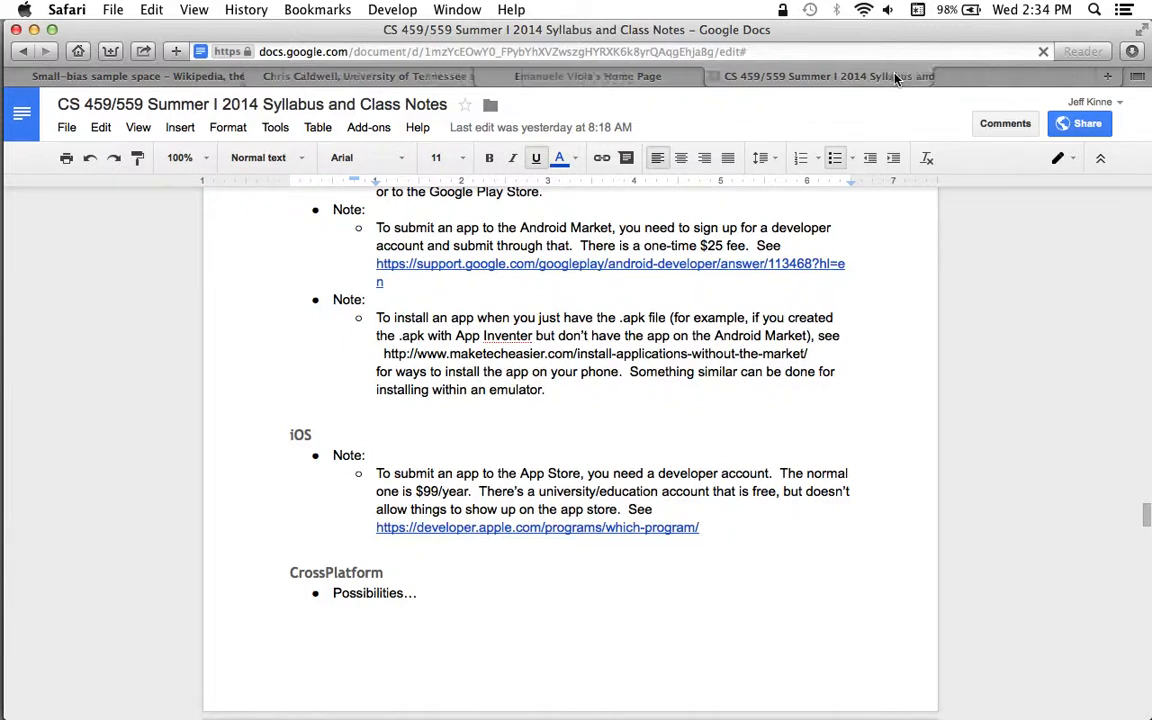
pyautogui.click(692, 440)
pyautogui.press('Up')
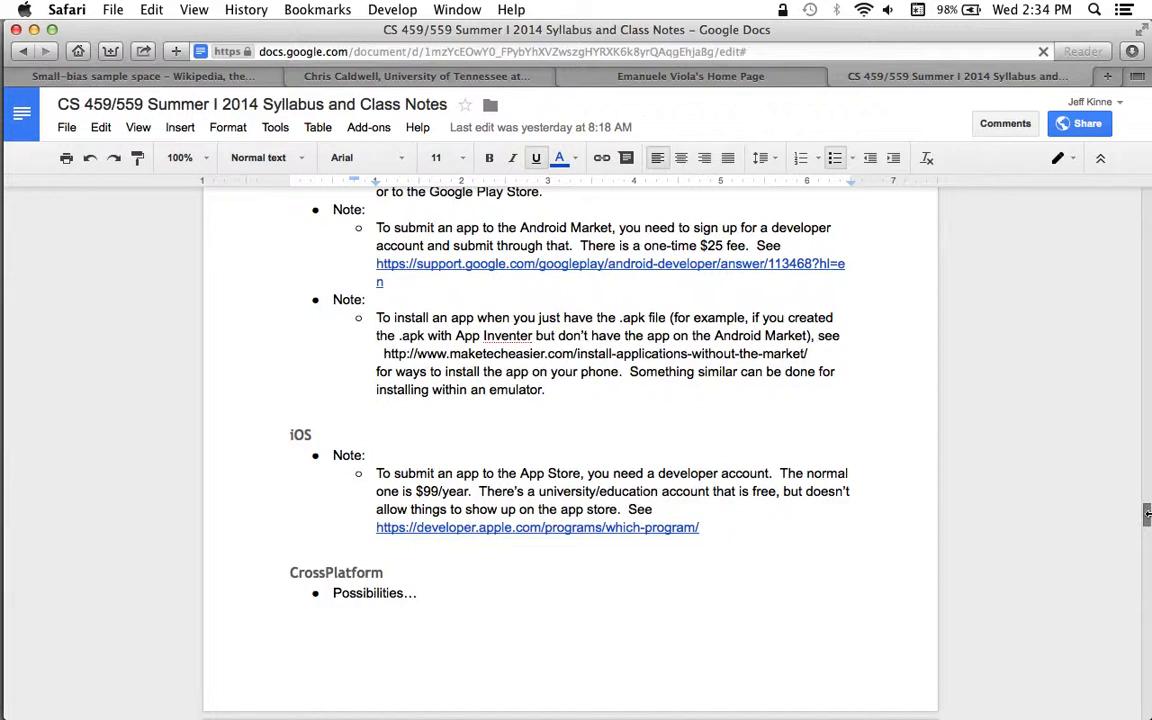
pyautogui.moveTo(1147, 516); pyautogui.dragTo(1140, 708)
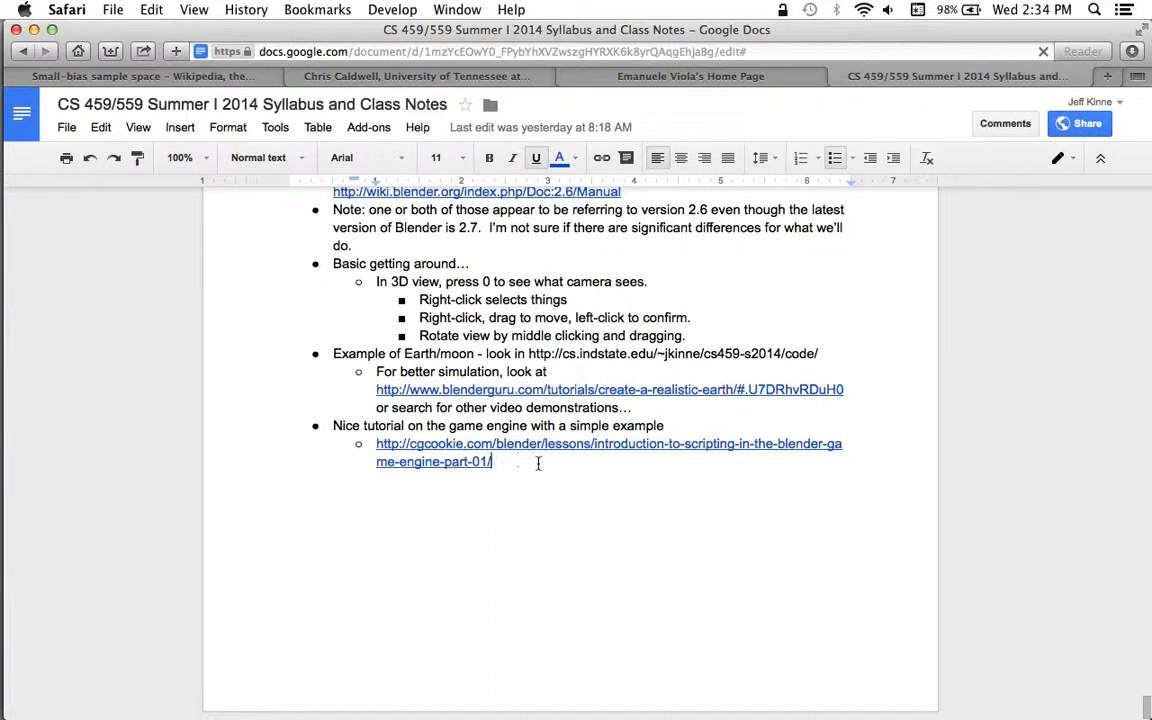
# - Switch to Blender and add a second Keyboard sensor to the cube that responds to the Down Arrow key
pyautogui.press('super+Tab')
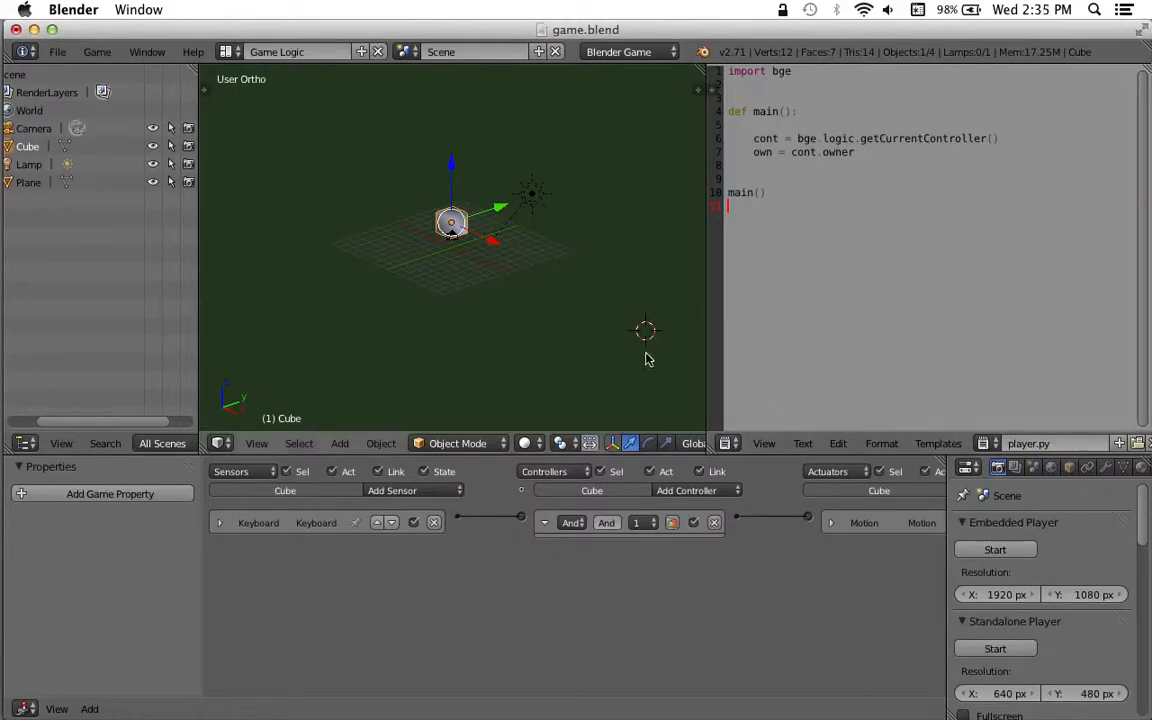
pyautogui.click(403, 490)
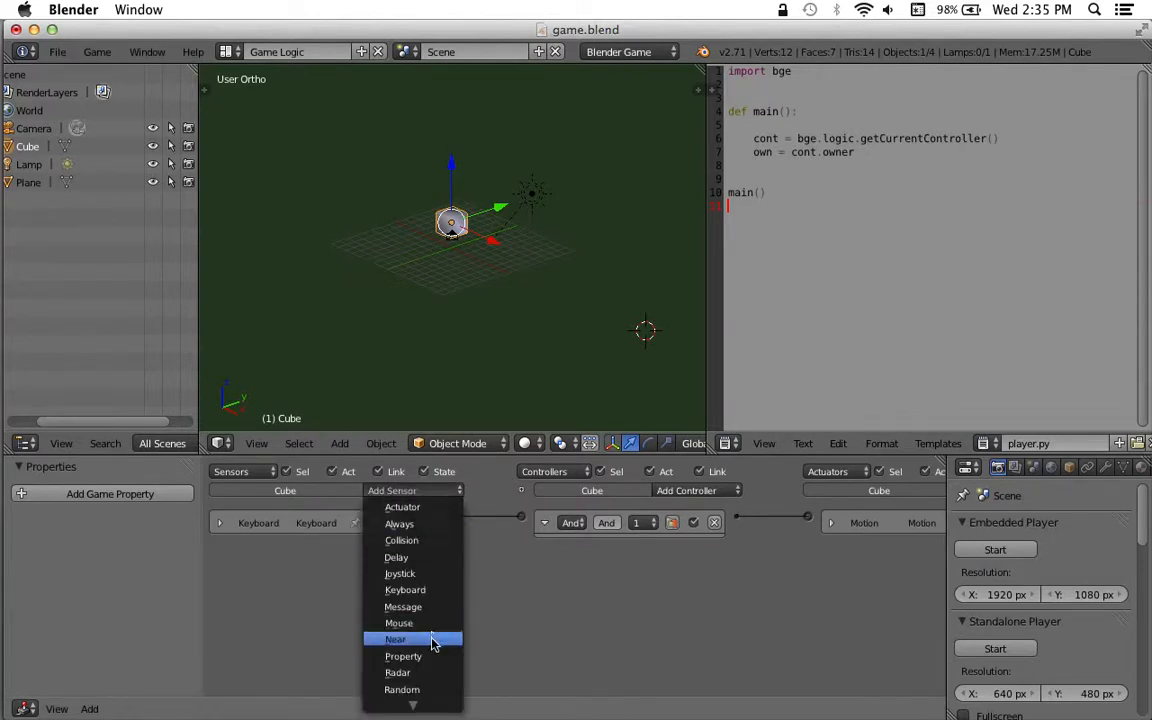
pyautogui.click(422, 590)
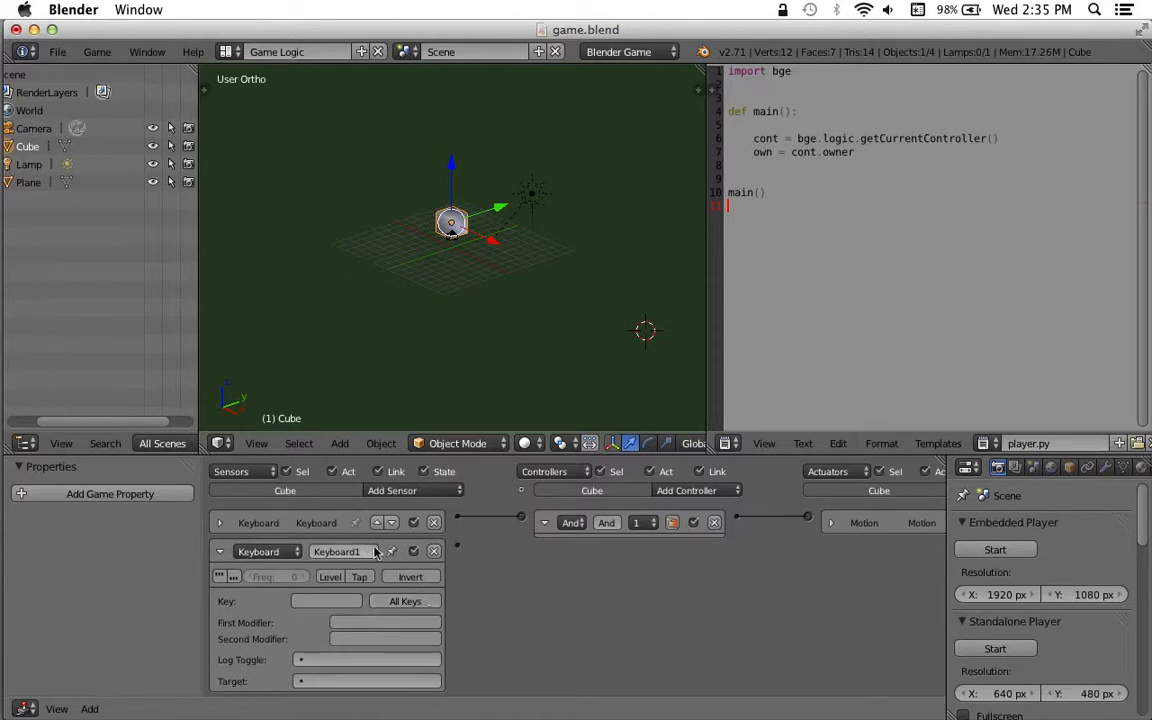
pyautogui.click(341, 600)
pyautogui.press('Down')
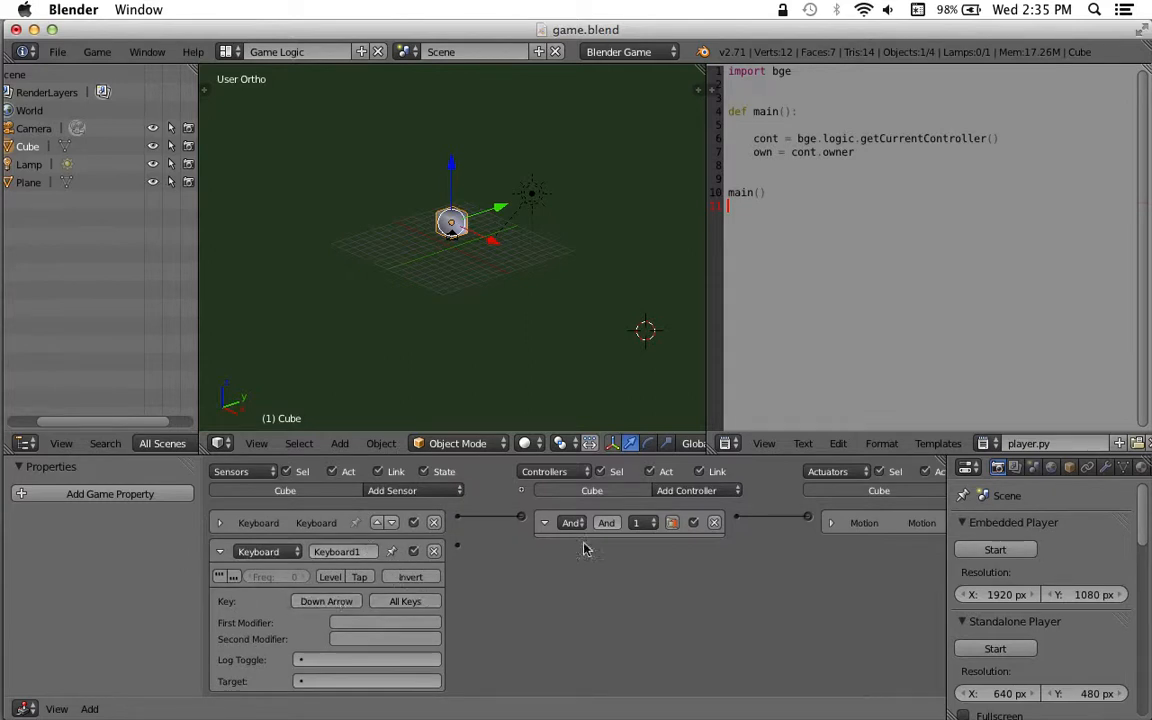
# - Add a second Motion actuator to the cube with its X Loc value set to 1.00
pyautogui.hscroll(3, 816, 605)
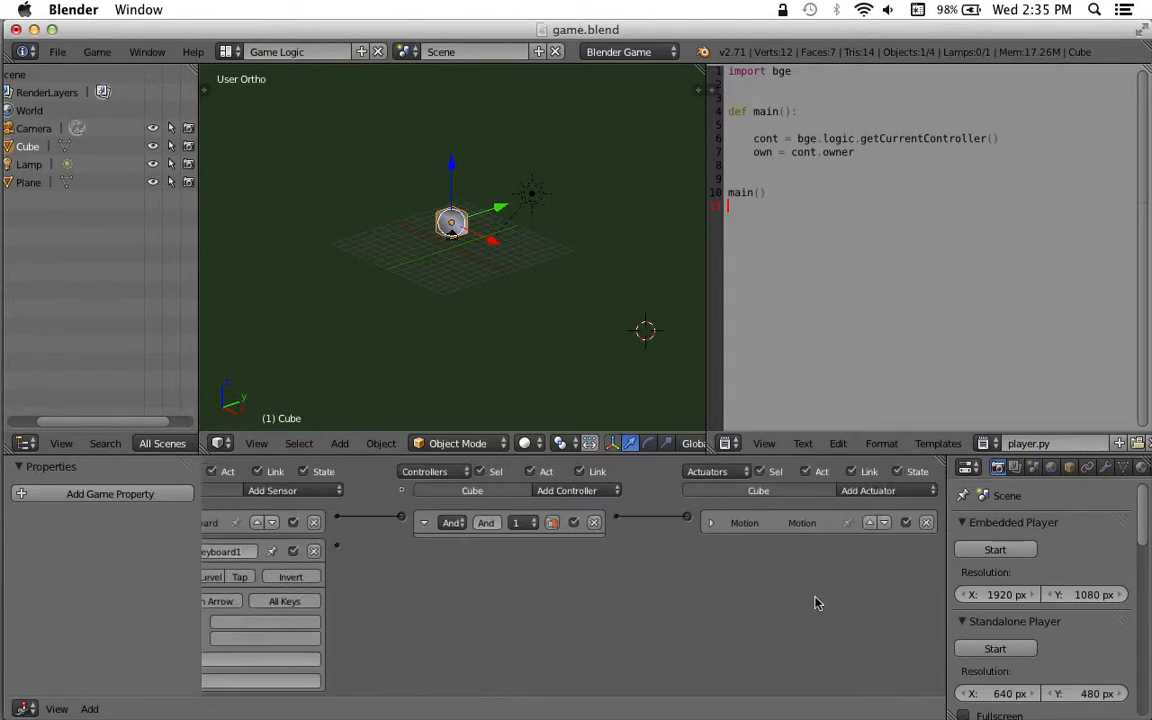
pyautogui.click(879, 494)
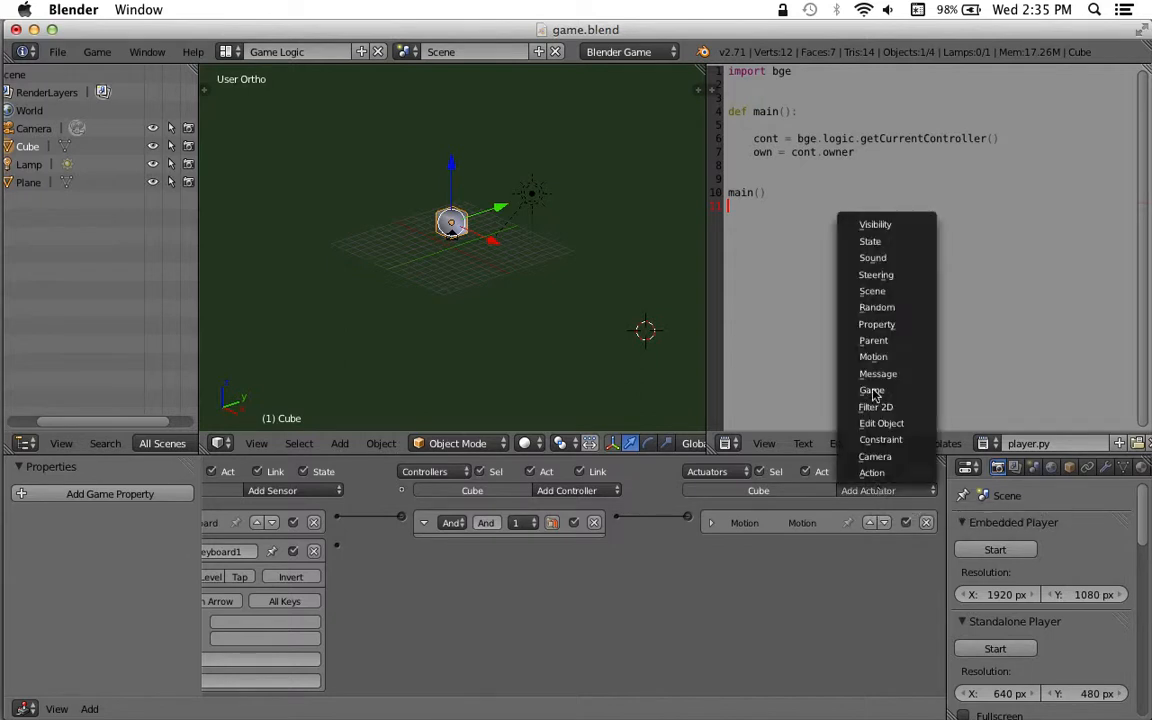
pyautogui.click(885, 357)
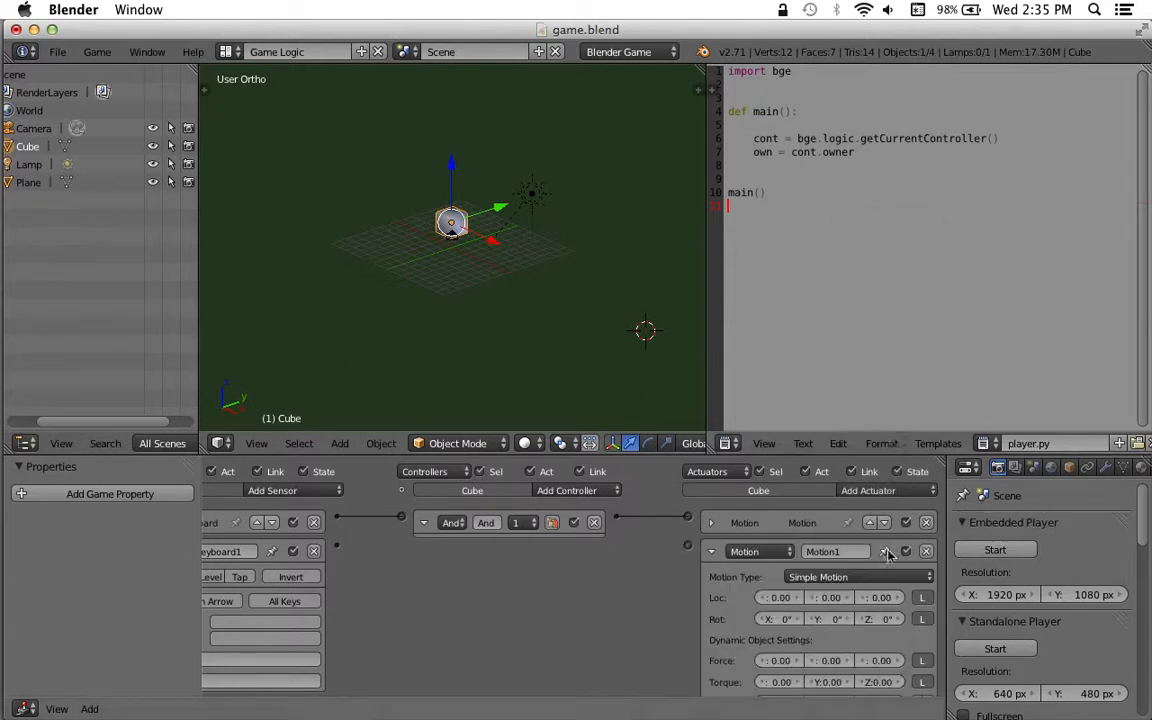
pyautogui.click(793, 600)
pyautogui.click(788, 602)
pyautogui.write('1')
pyautogui.press('Return')
# - Add an And controller linking the Down Arrow sensor to the Motion1 actuator, and collapse both bricks
pyautogui.click(584, 491)
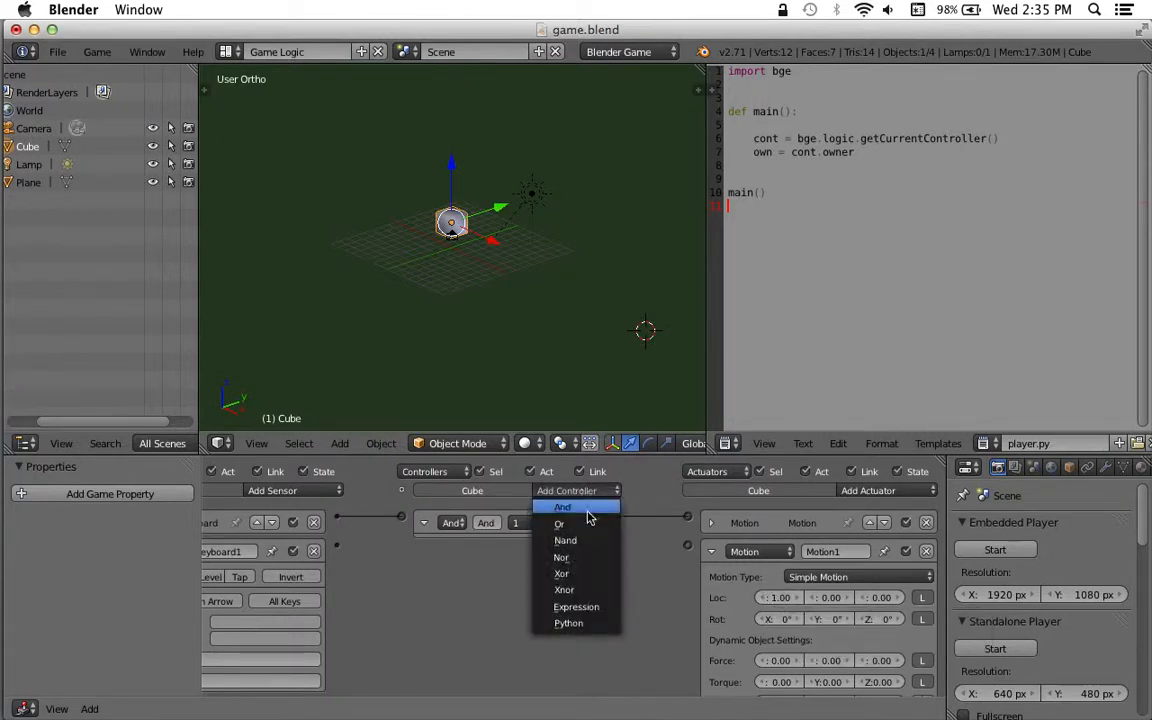
pyautogui.click(588, 512)
pyautogui.moveTo(337, 553); pyautogui.dragTo(401, 549)
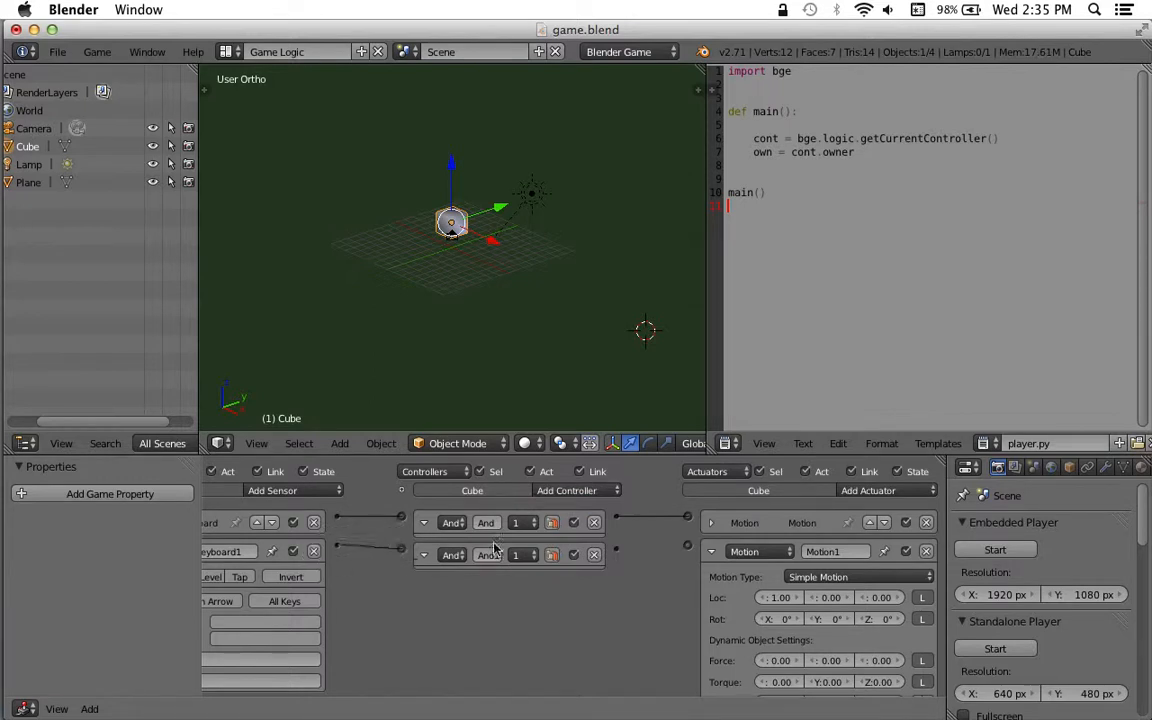
pyautogui.moveTo(616, 549); pyautogui.dragTo(688, 546)
pyautogui.click(712, 552)
pyautogui.hscroll(-5, 396, 571)
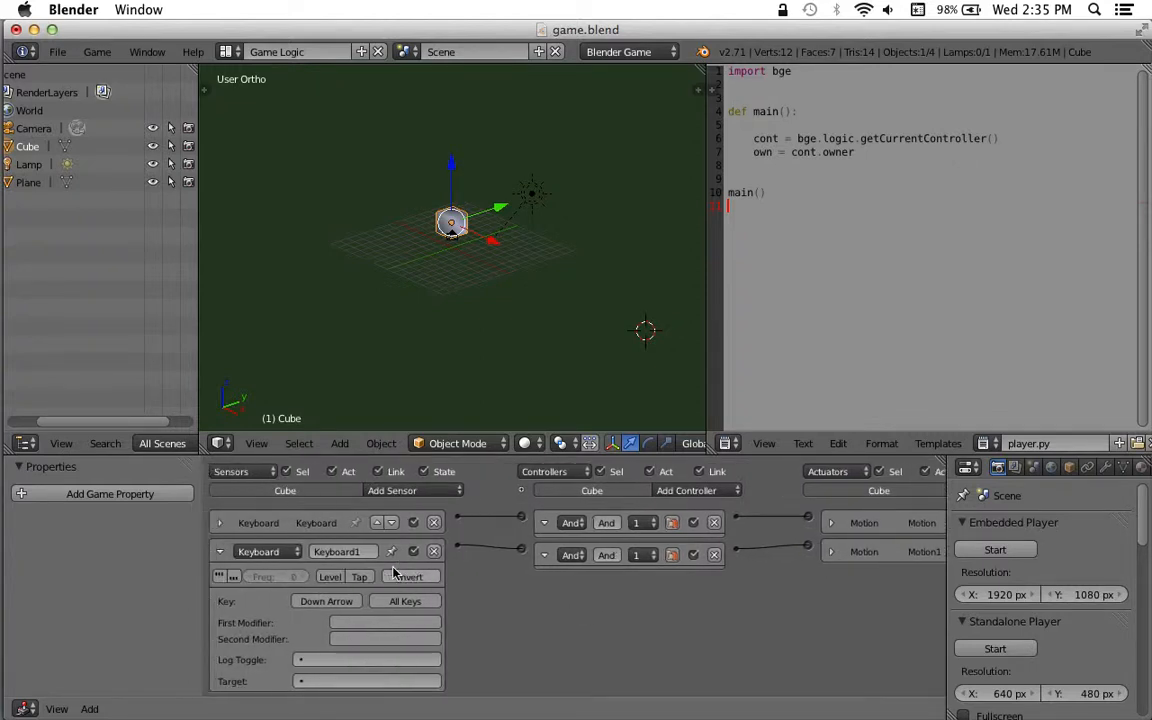
pyautogui.click(219, 551)
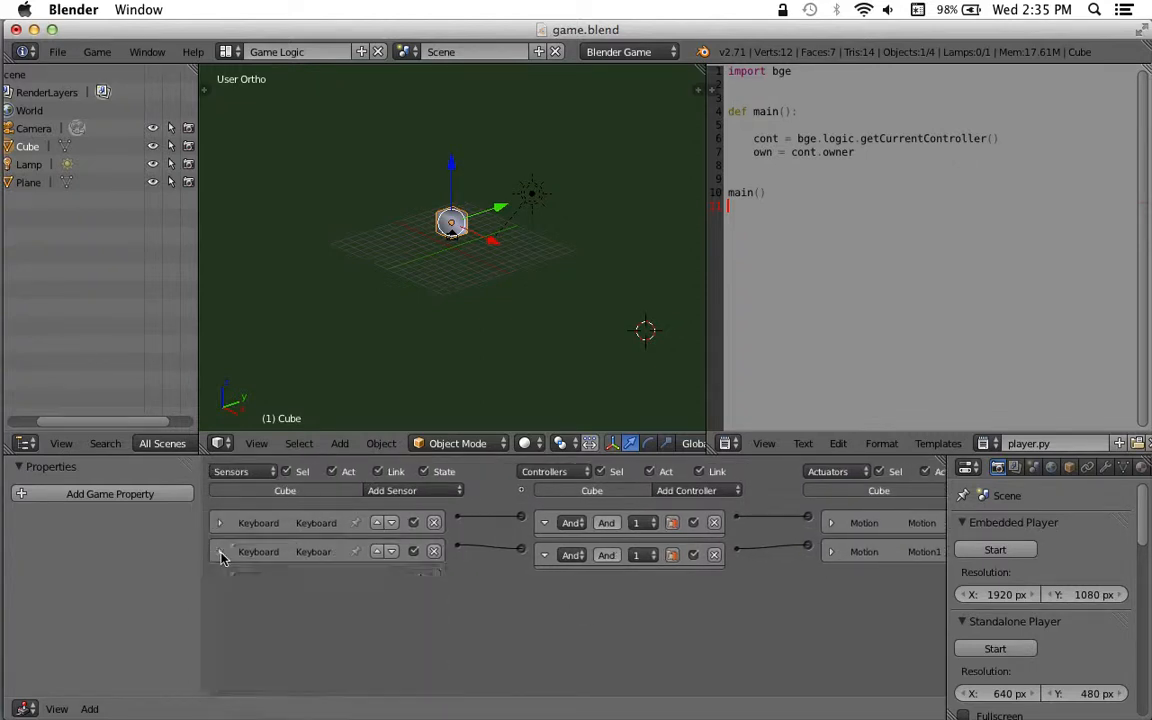
# - Add a Keyboard sensor for the Left Arrow key to the cube and link it to a new And controller
pyautogui.click(420, 491)
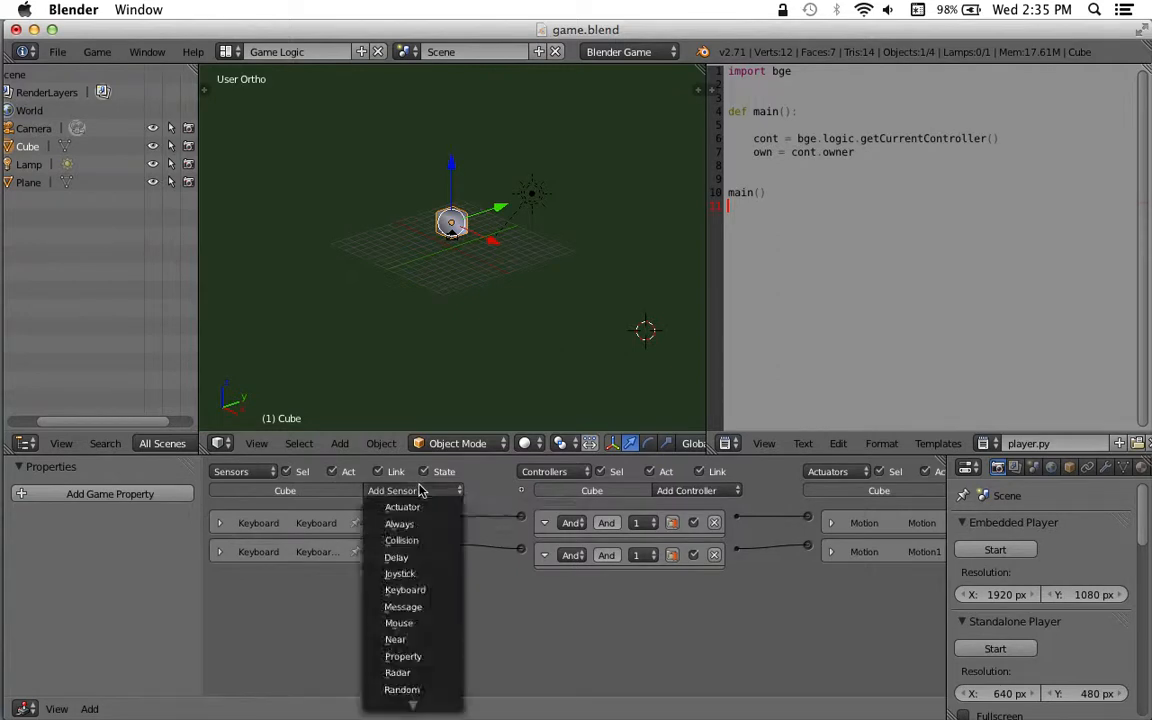
pyautogui.click(428, 594)
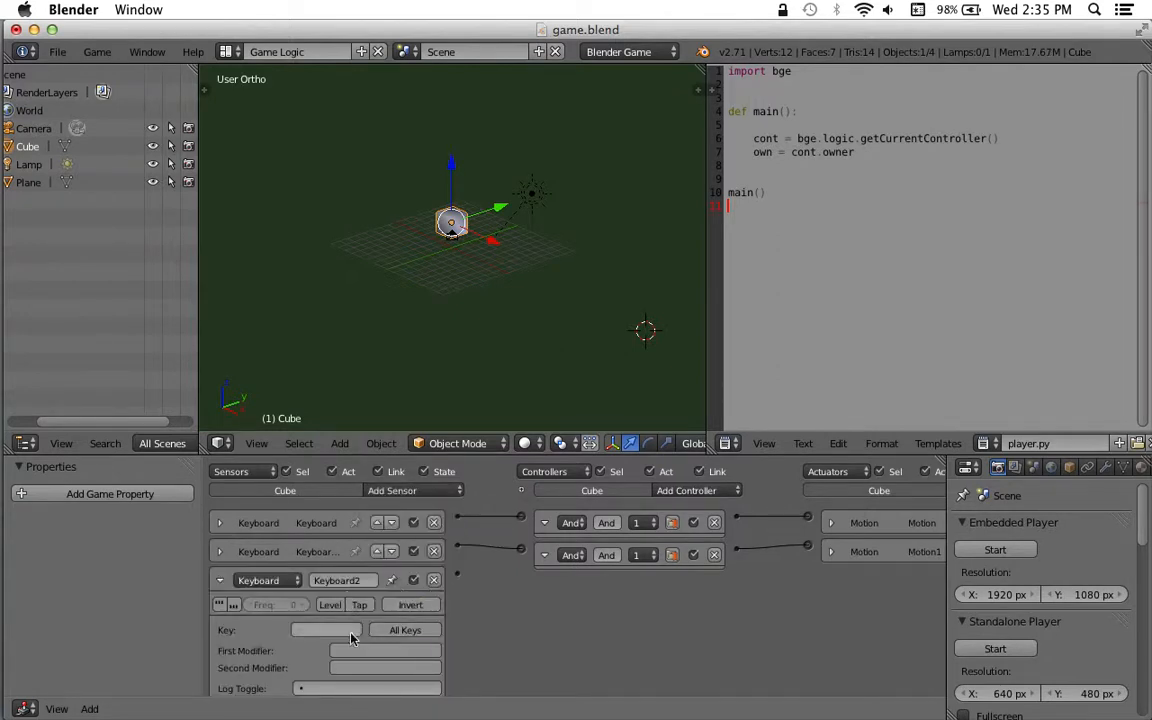
pyautogui.press('Left')
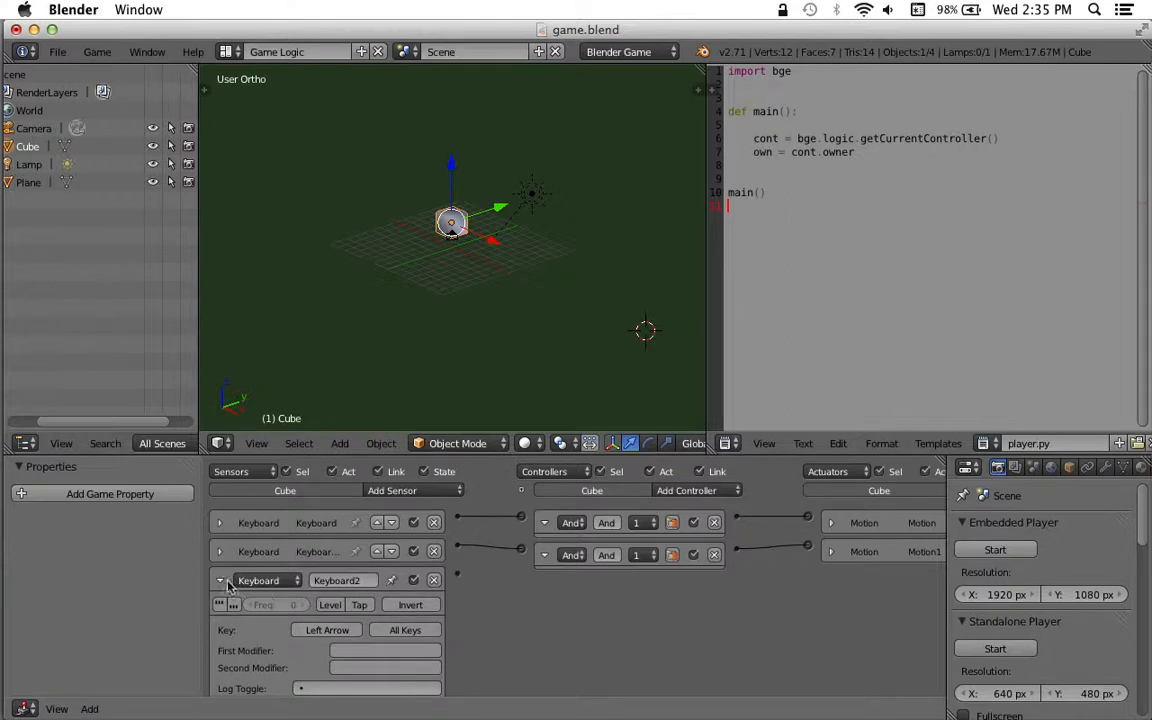
pyautogui.click(686, 493)
pyautogui.click(689, 509)
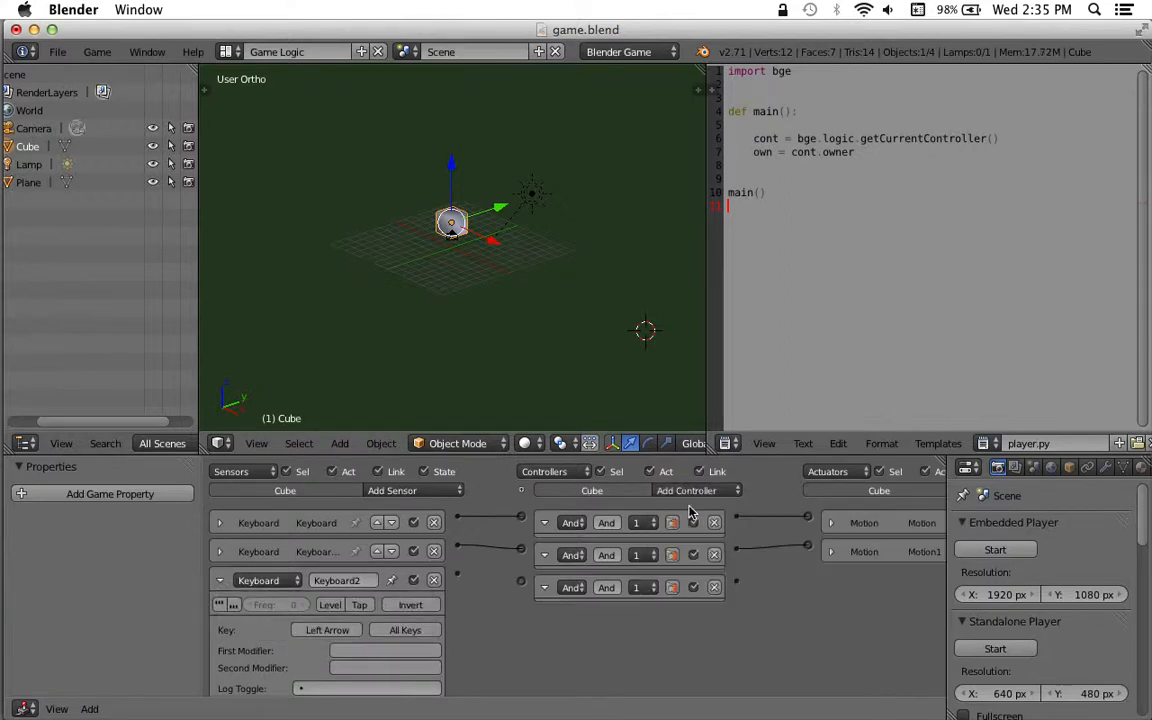
pyautogui.moveTo(456, 578); pyautogui.dragTo(520, 581)
# - Add a Motion actuator with Y Loc -1.00, link the Left Arrow's And controller to it, and collapse the expanded bricks
pyautogui.hscroll(3, 872, 568)
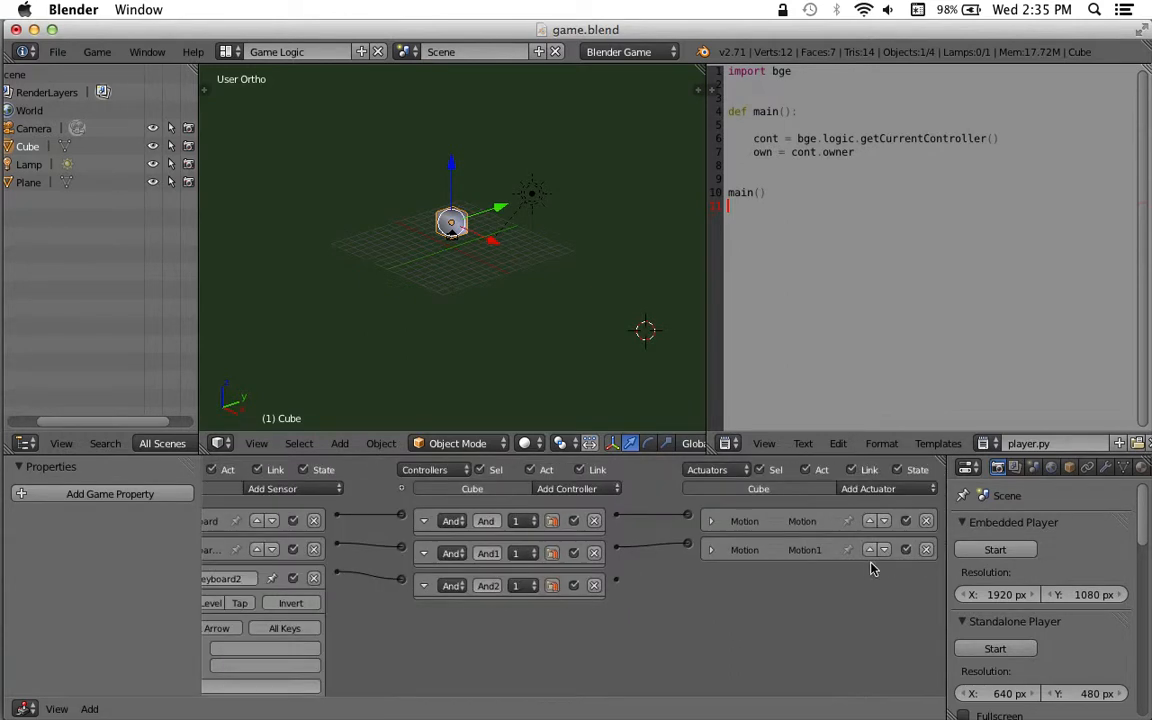
pyautogui.click(886, 490)
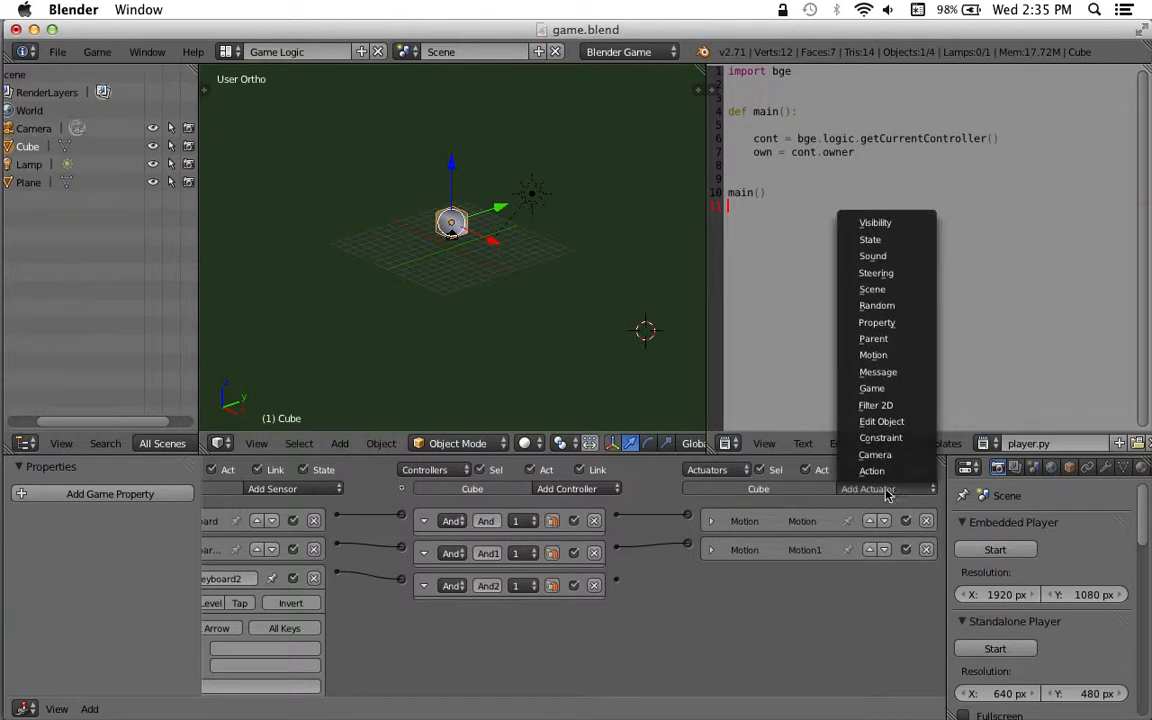
pyautogui.click(890, 356)
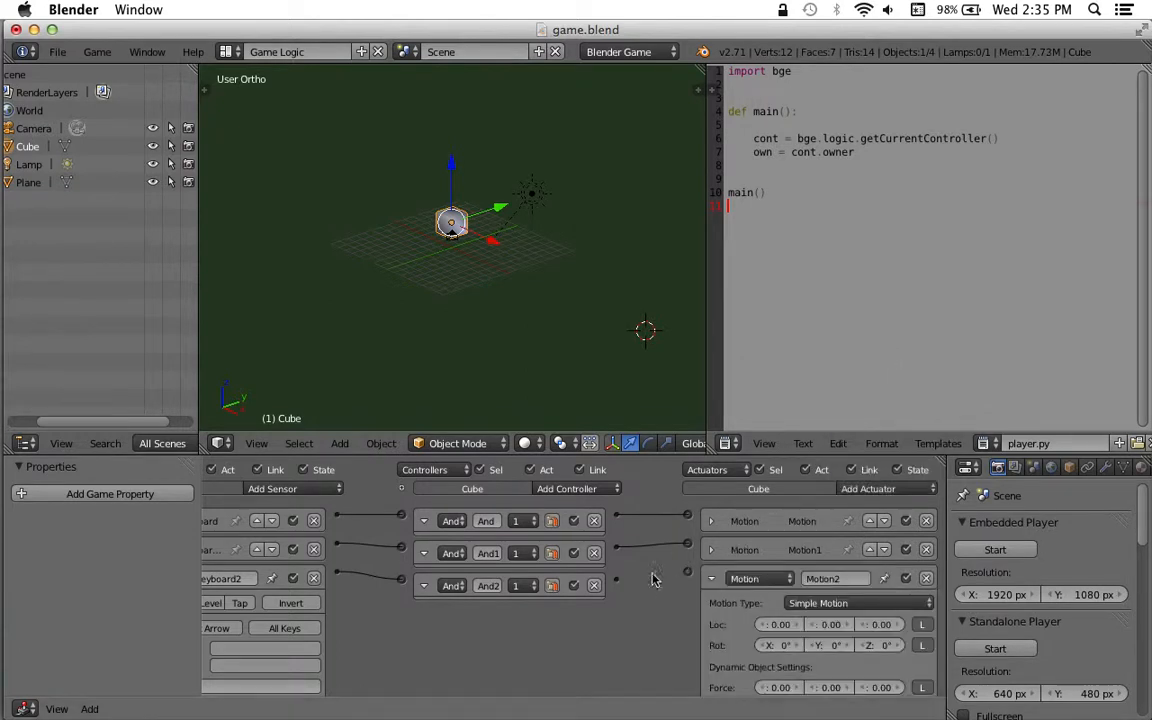
pyautogui.moveTo(616, 585); pyautogui.dragTo(688, 572)
pyautogui.click(833, 625)
pyautogui.press('Return')
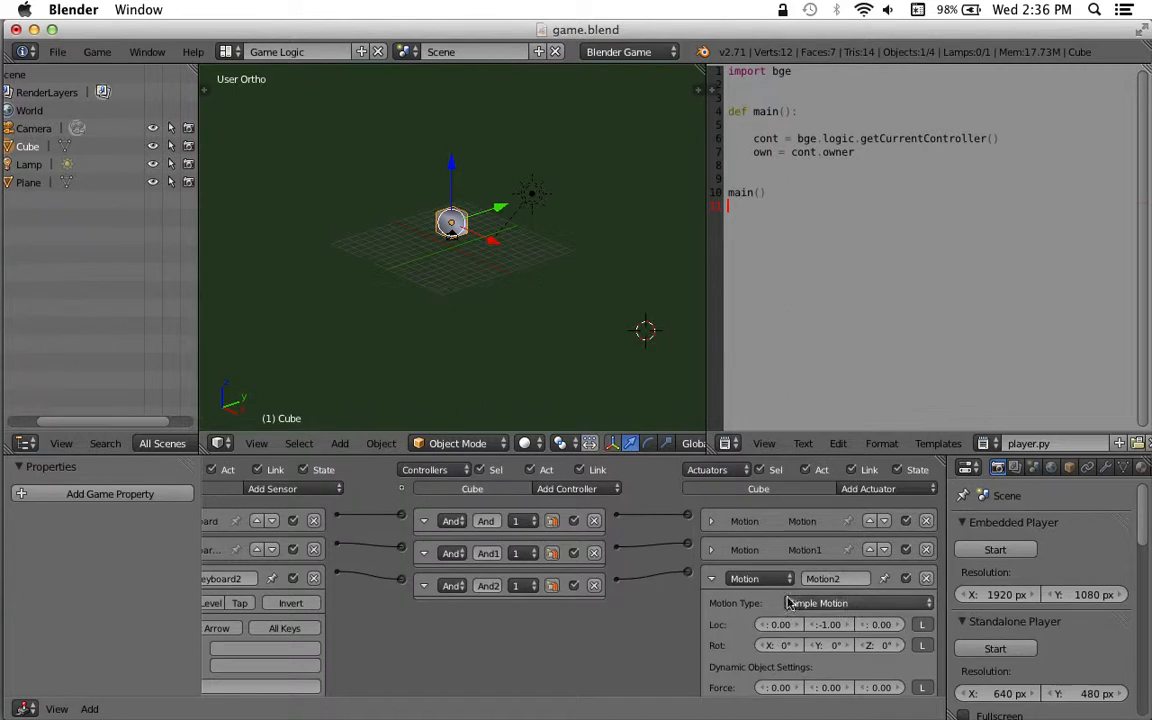
pyautogui.click(713, 583)
pyautogui.hscroll(-5, 470, 638)
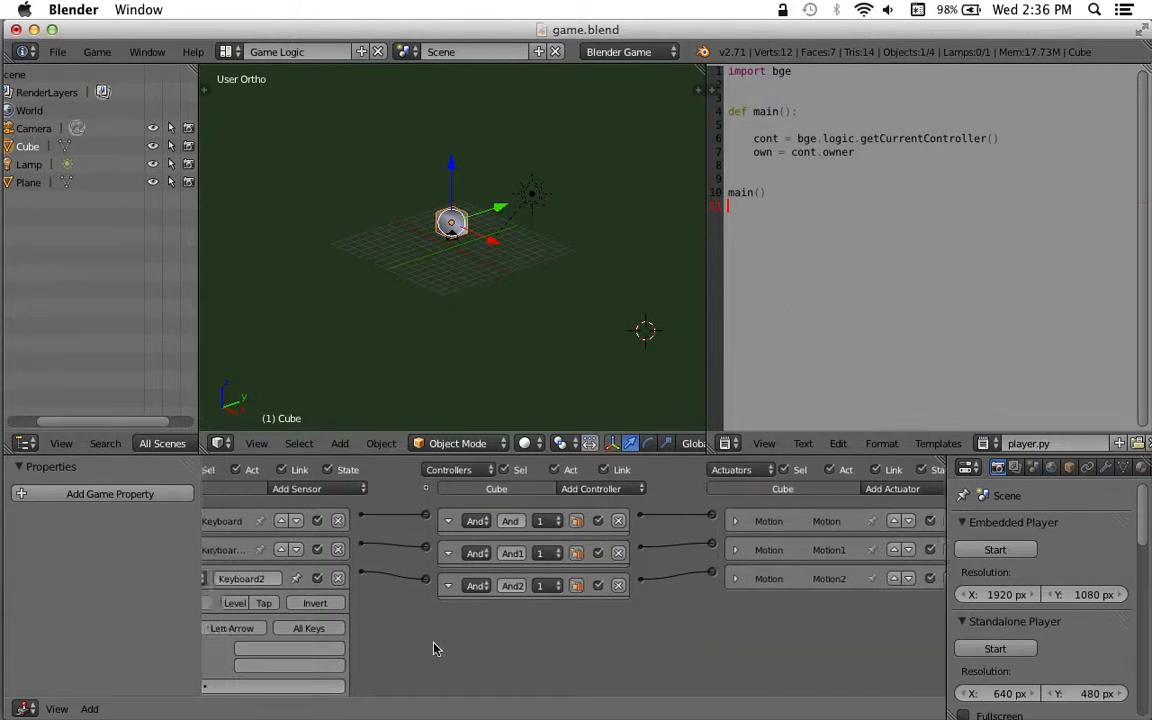
pyautogui.click(218, 580)
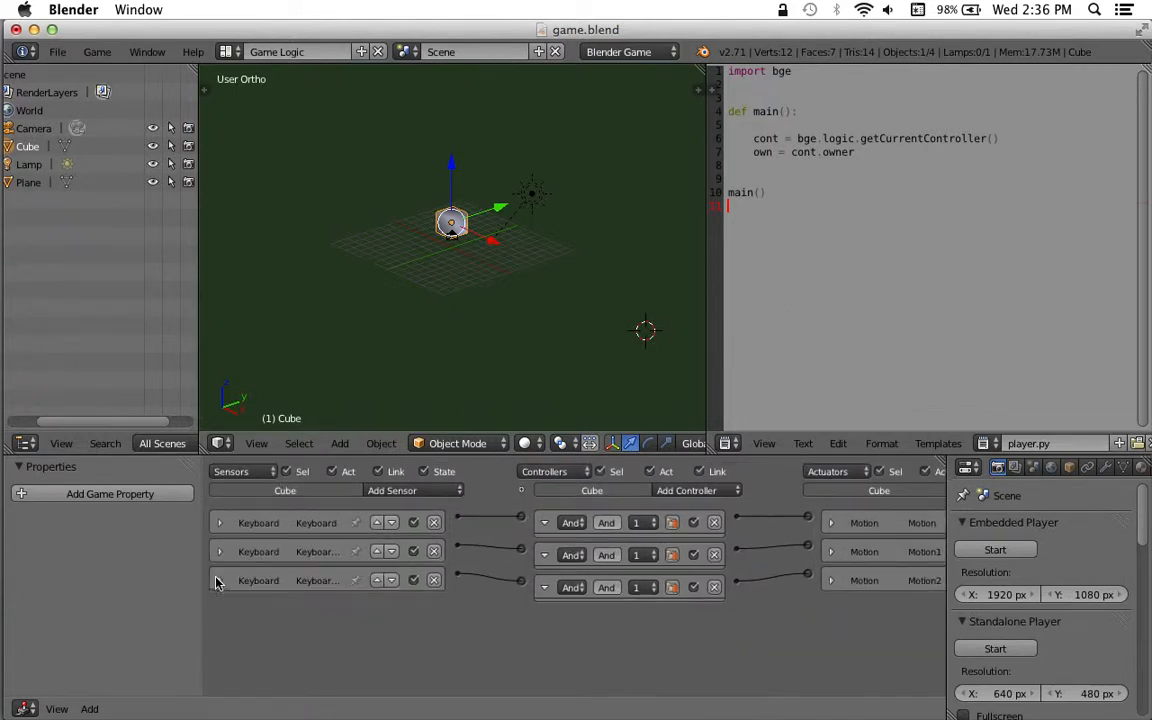
# - Add a Keyboard sensor for the Right Arrow key to the cube and link it to a new And controller
pyautogui.click(405, 490)
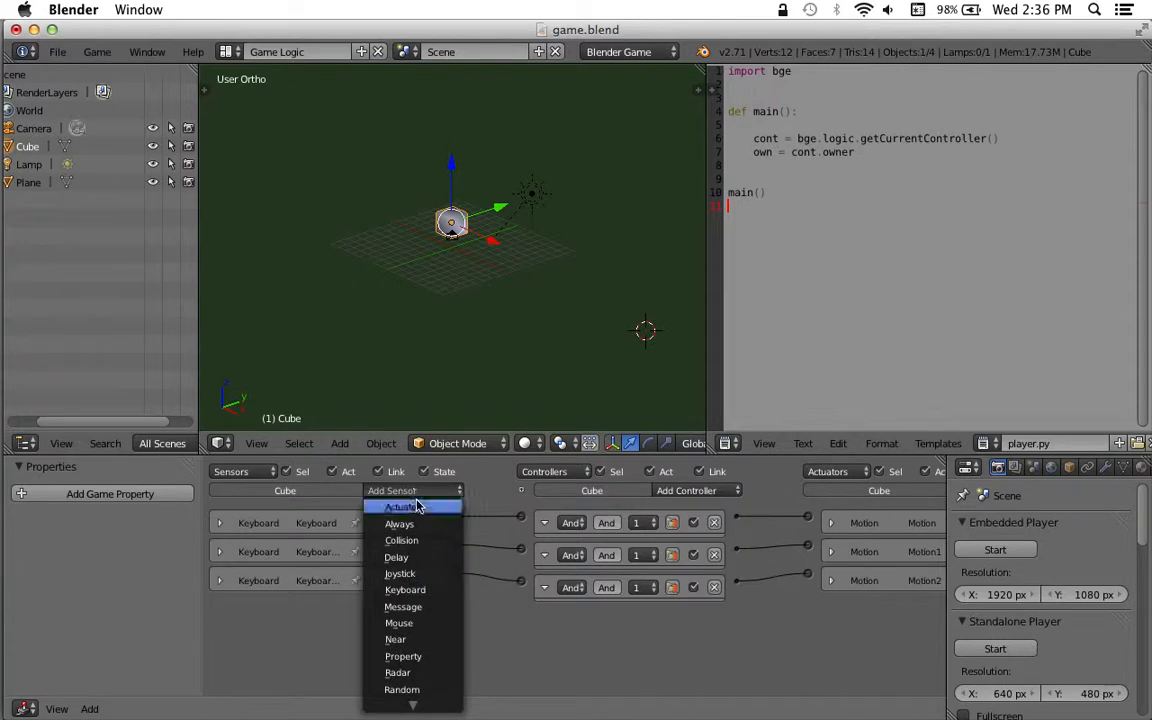
pyautogui.click(440, 597)
pyautogui.click(316, 660)
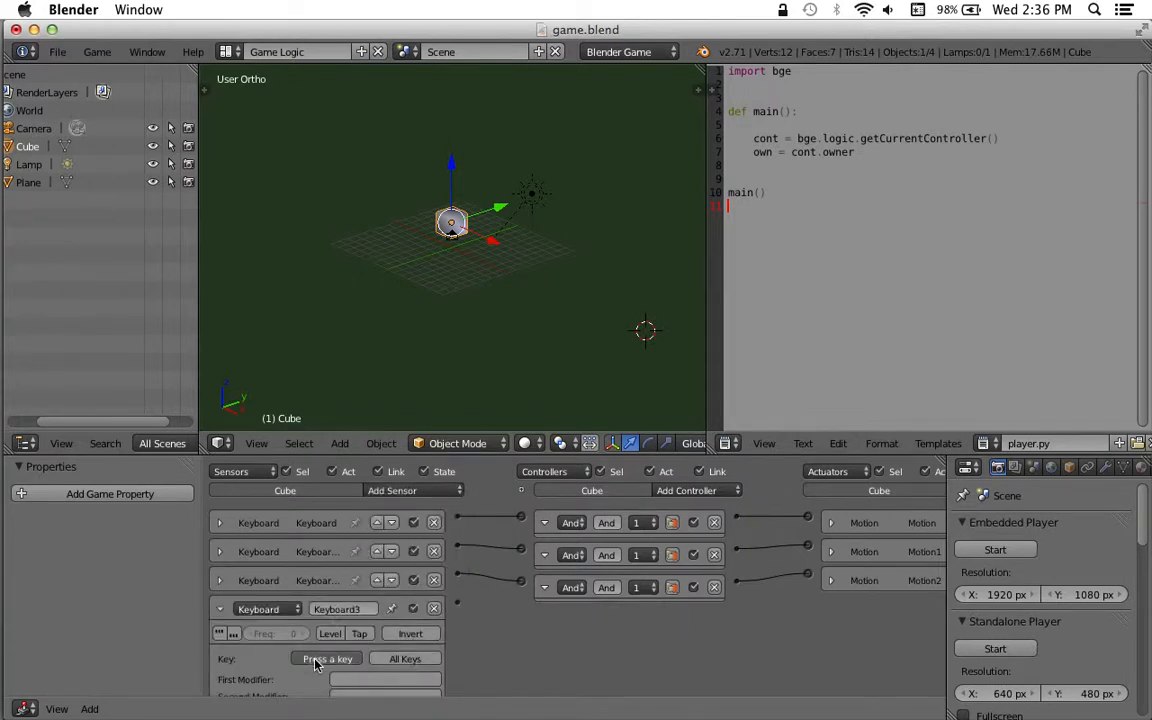
pyautogui.press('Right')
pyautogui.click(686, 491)
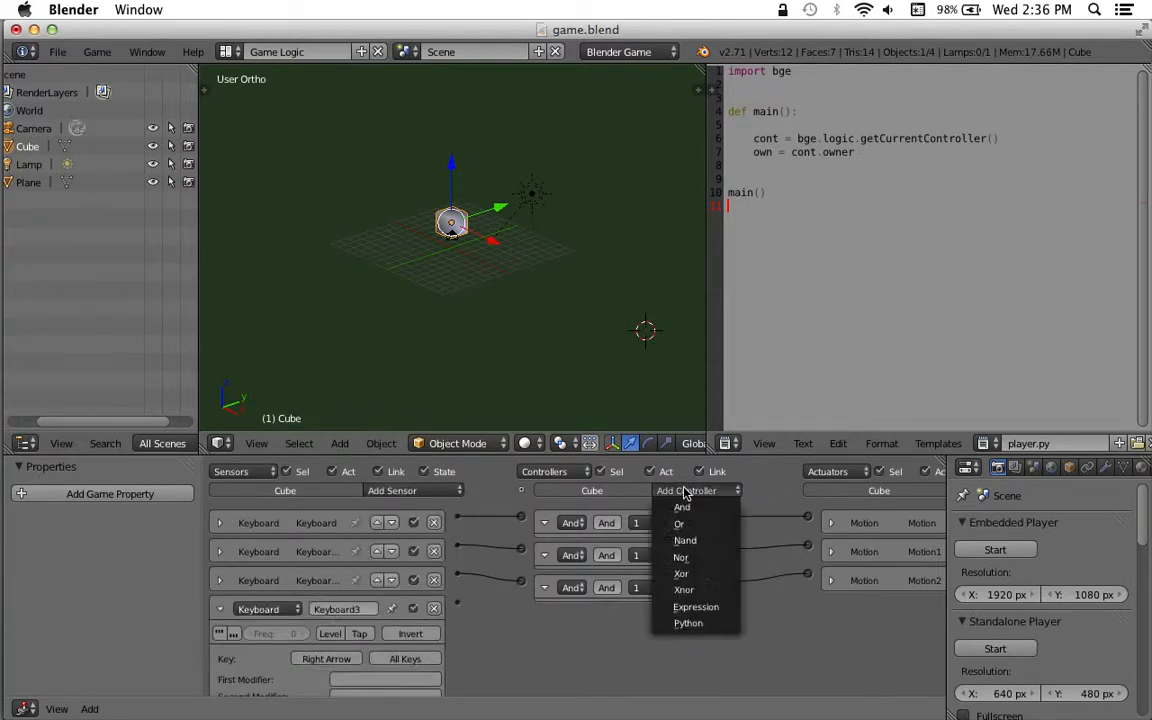
pyautogui.click(689, 511)
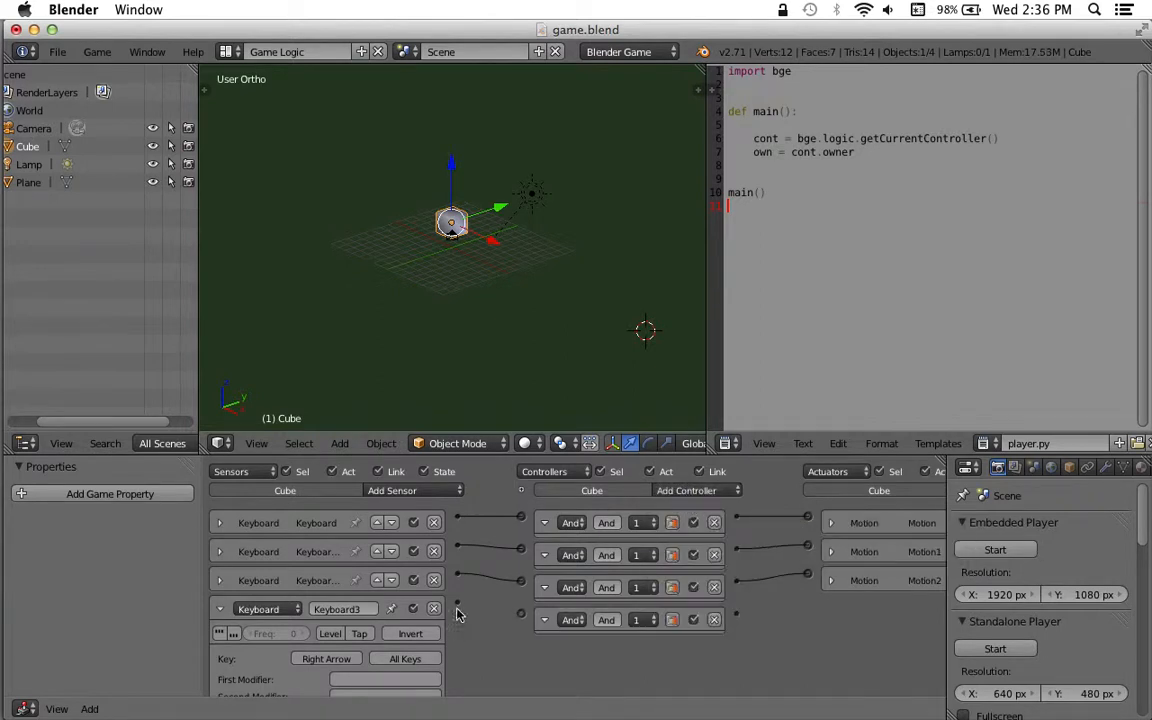
pyautogui.moveTo(458, 609); pyautogui.dragTo(520, 612)
pyautogui.hscroll(4, 893, 523)
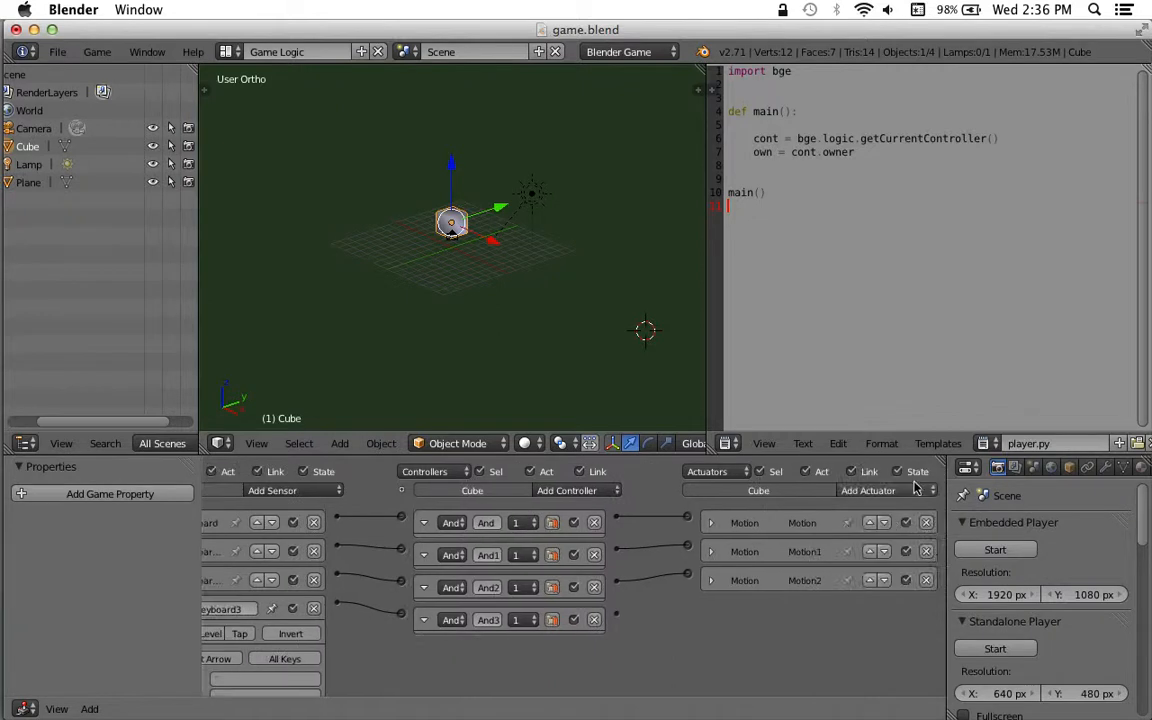
# - Add a Motion actuator with Y Loc 1.00, link the Right Arrow's And controller to it, and collapse the actuator
pyautogui.click(916, 488)
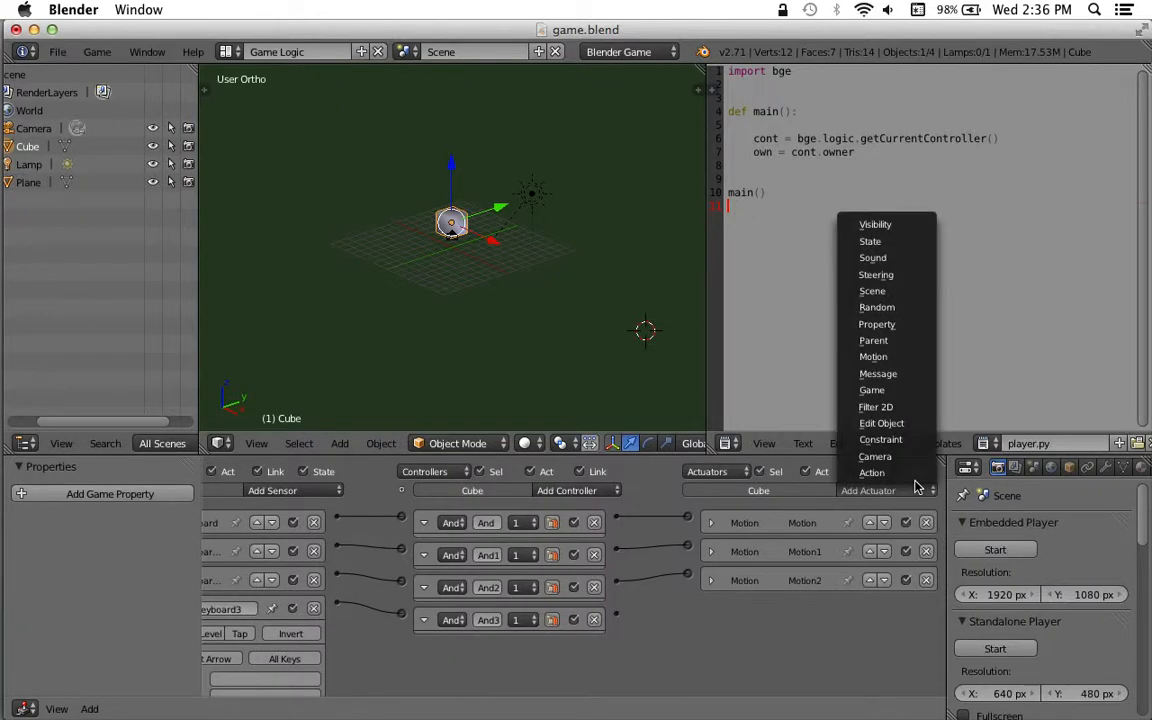
pyautogui.click(899, 357)
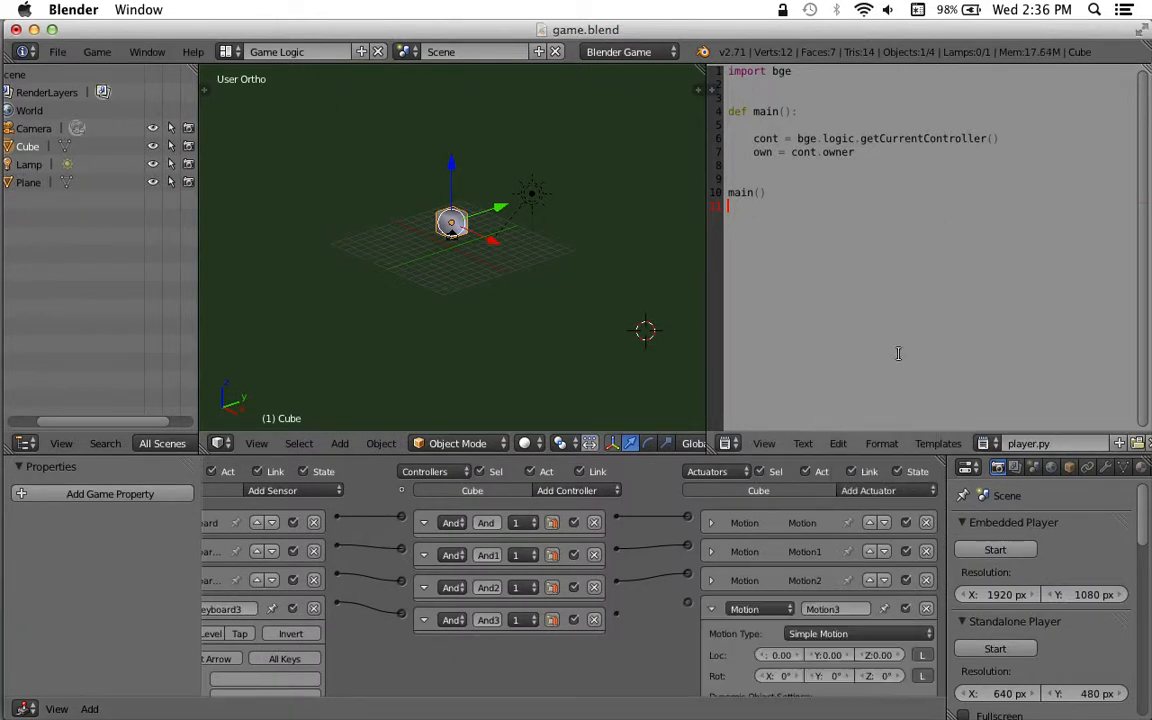
pyautogui.click(826, 657)
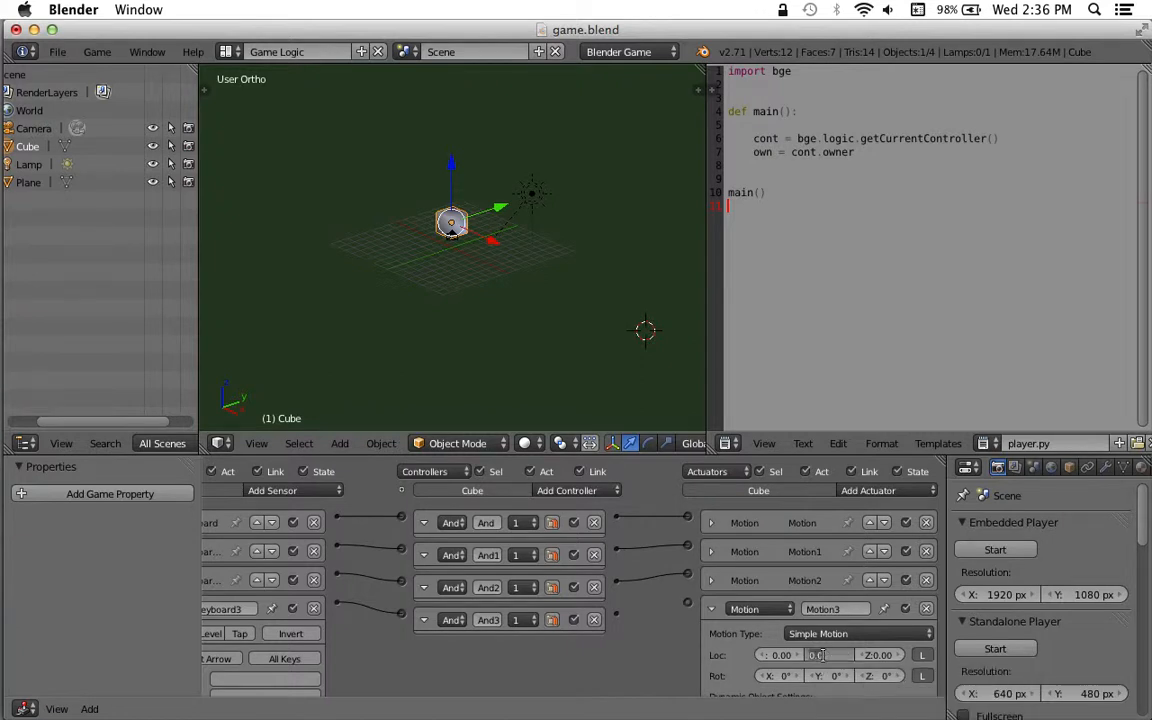
pyautogui.press('Return')
pyautogui.moveTo(617, 620); pyautogui.dragTo(687, 602)
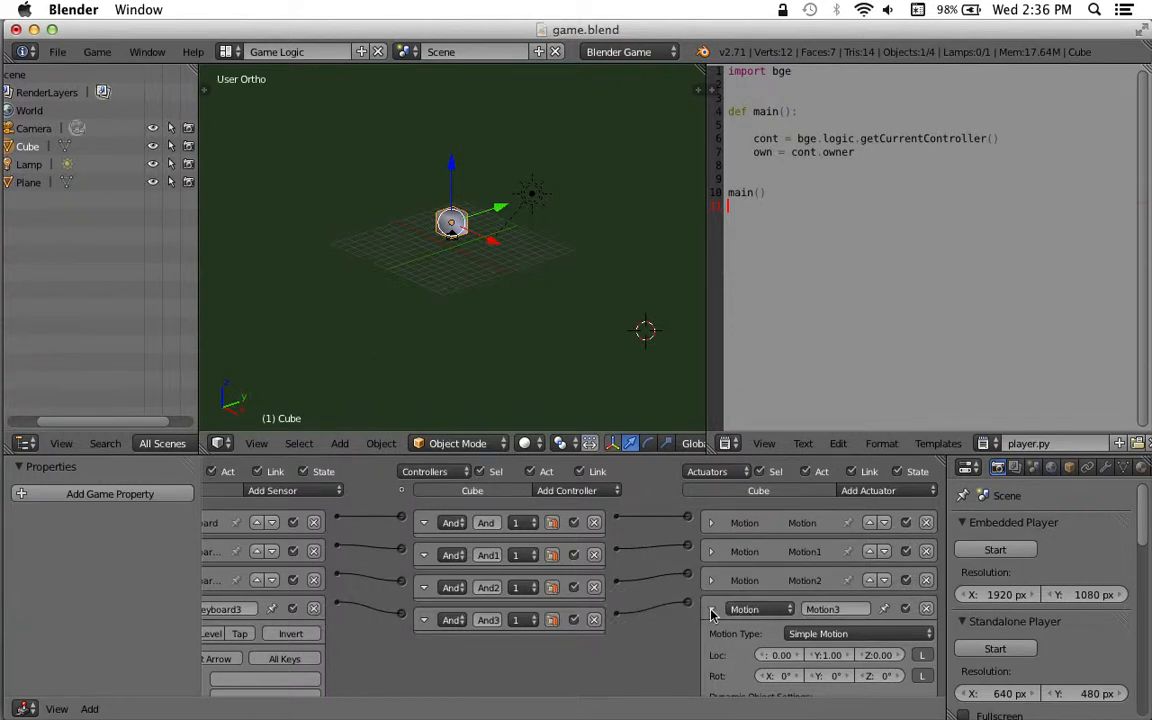
pyautogui.click(712, 611)
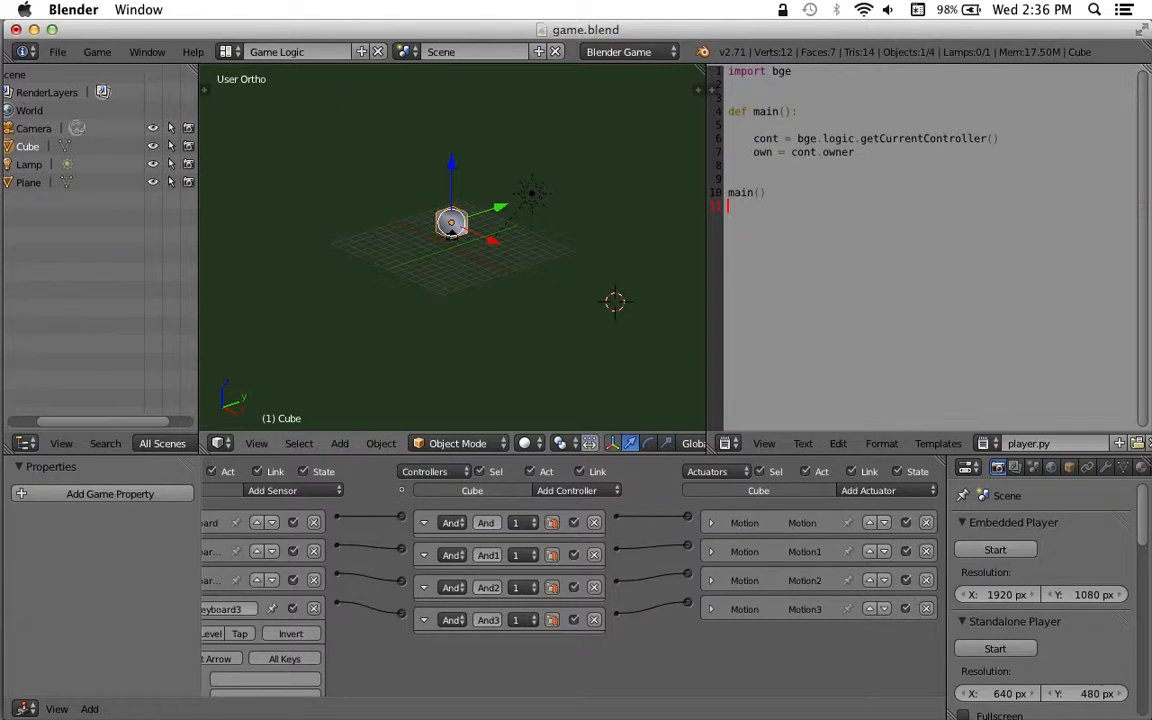
# - Run the game in the 3D view, test moving the cube with all four arrow keys, and exit the game
pyautogui.press('p')
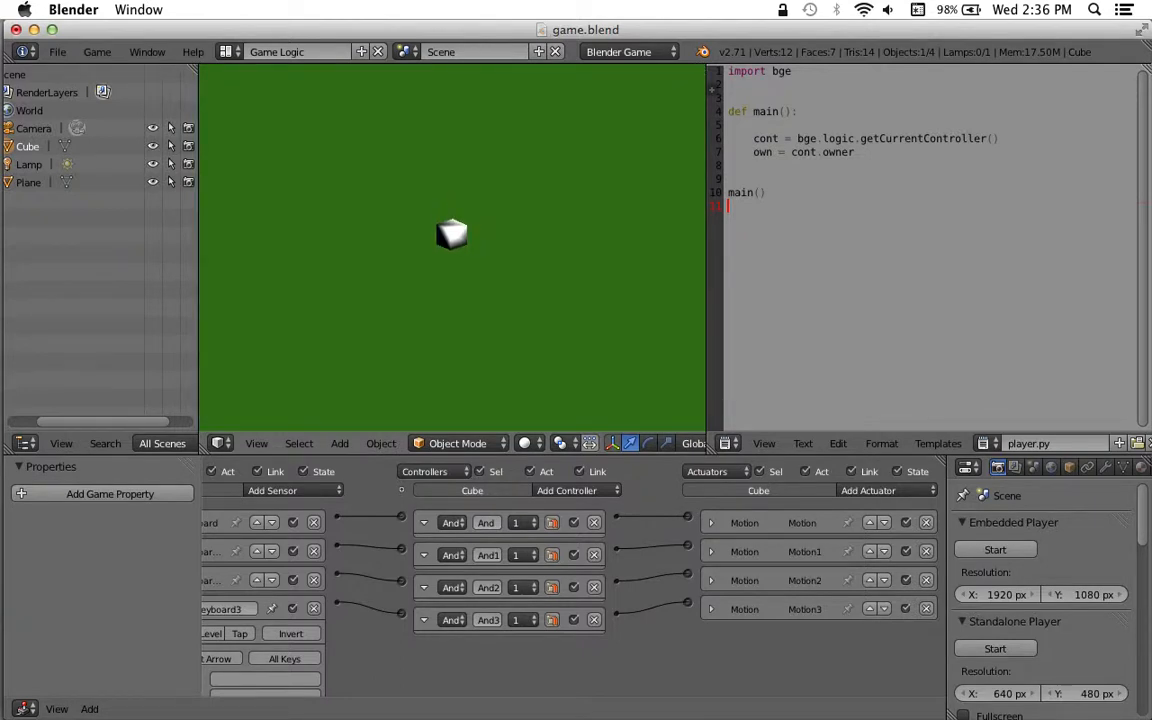
pyautogui.press('Left')
pyautogui.press('Right')
pyautogui.press('Down')
pyautogui.press('Down')
pyautogui.press('Up')
pyautogui.press('Down')
pyautogui.press('Up')
pyautogui.press('Left')
pyautogui.press('Right')
pyautogui.press('Right')
pyautogui.press('Down')
pyautogui.press('Left')
pyautogui.press('Up')
pyautogui.press('Left')
pyautogui.press('Up')
pyautogui.press('Right')
pyautogui.press('Down')
pyautogui.press('Left')
pyautogui.press('Up')
pyautogui.press('Right')
pyautogui.press('Left')
pyautogui.press('Down')
pyautogui.press('Right')
pyautogui.press('Up')
pyautogui.press('Left')
pyautogui.press('Down')
pyautogui.press('Right')
pyautogui.press('Up')
pyautogui.press('Left')
pyautogui.press('Down')
pyautogui.press('Up')
pyautogui.press('Right')
pyautogui.press('Down')
pyautogui.press('Left')
pyautogui.press('Up')
pyautogui.press('Escape')
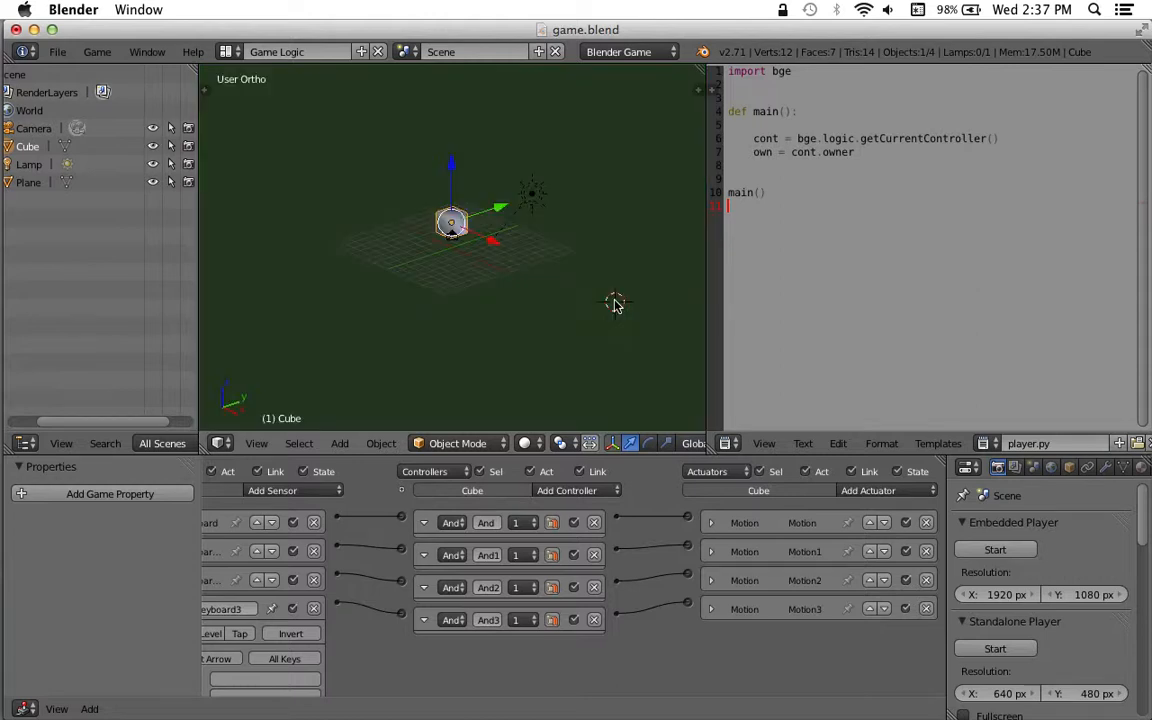
# - Collapse the cube's Right Arrow Keyboard sensor
pyautogui.hscroll(-5, 445, 650)
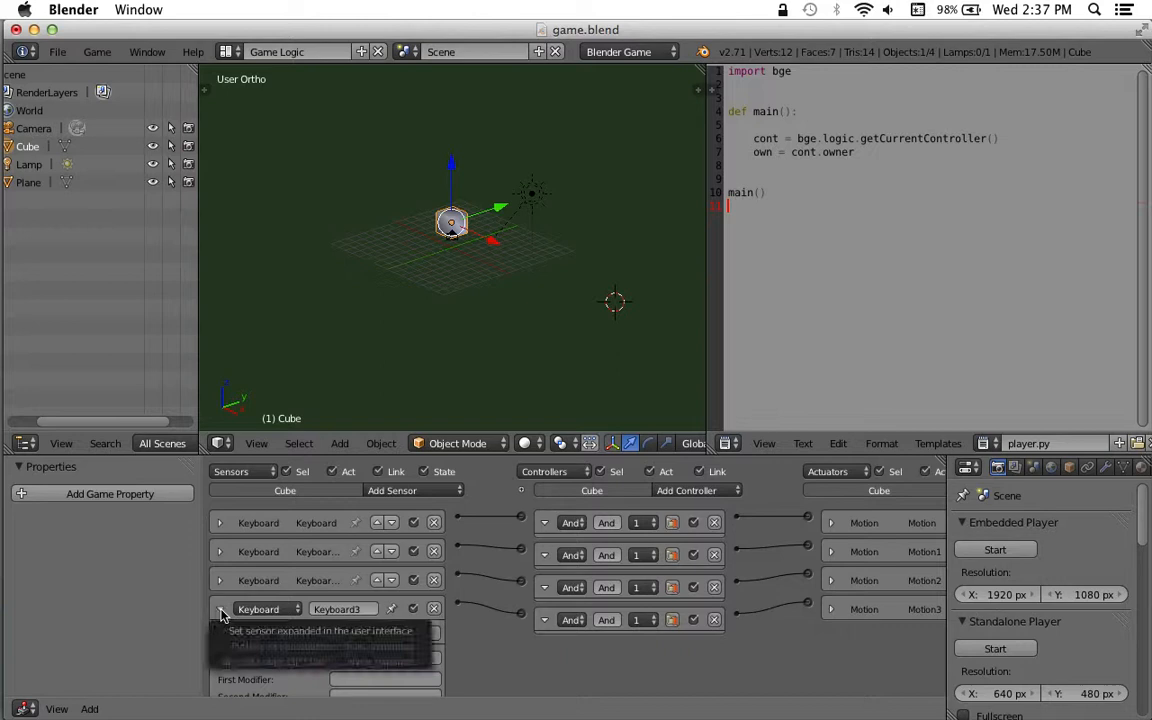
pyautogui.click(221, 612)
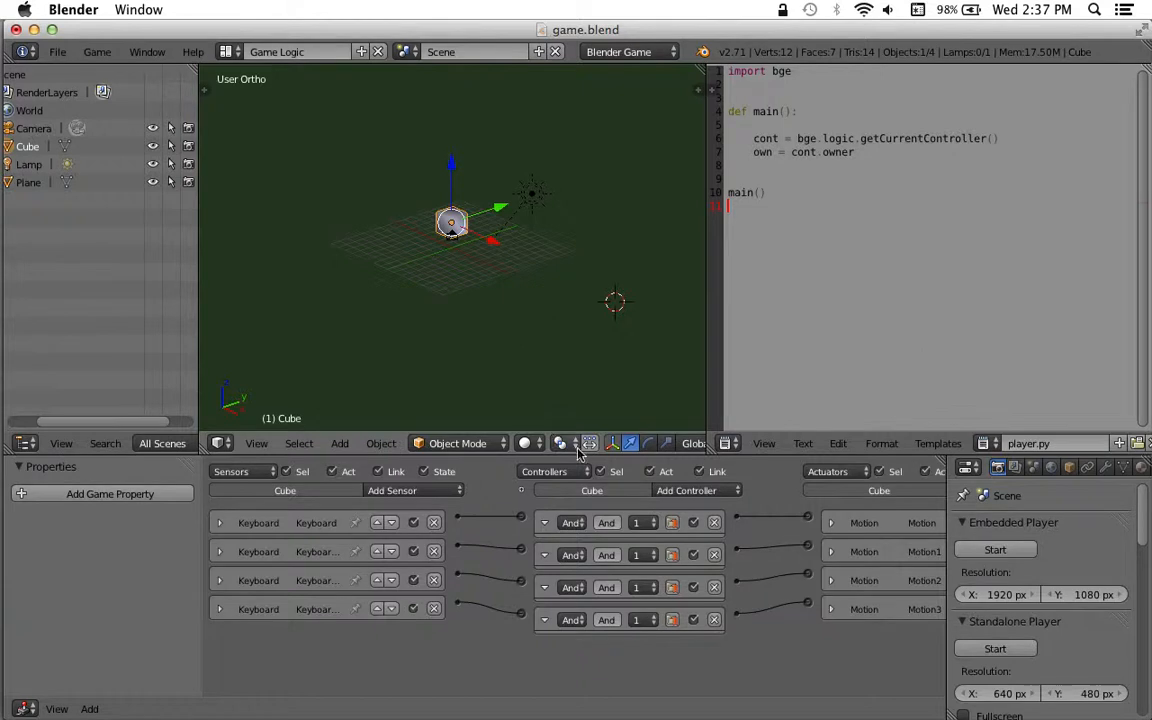
pyautogui.moveTo(2, 508)
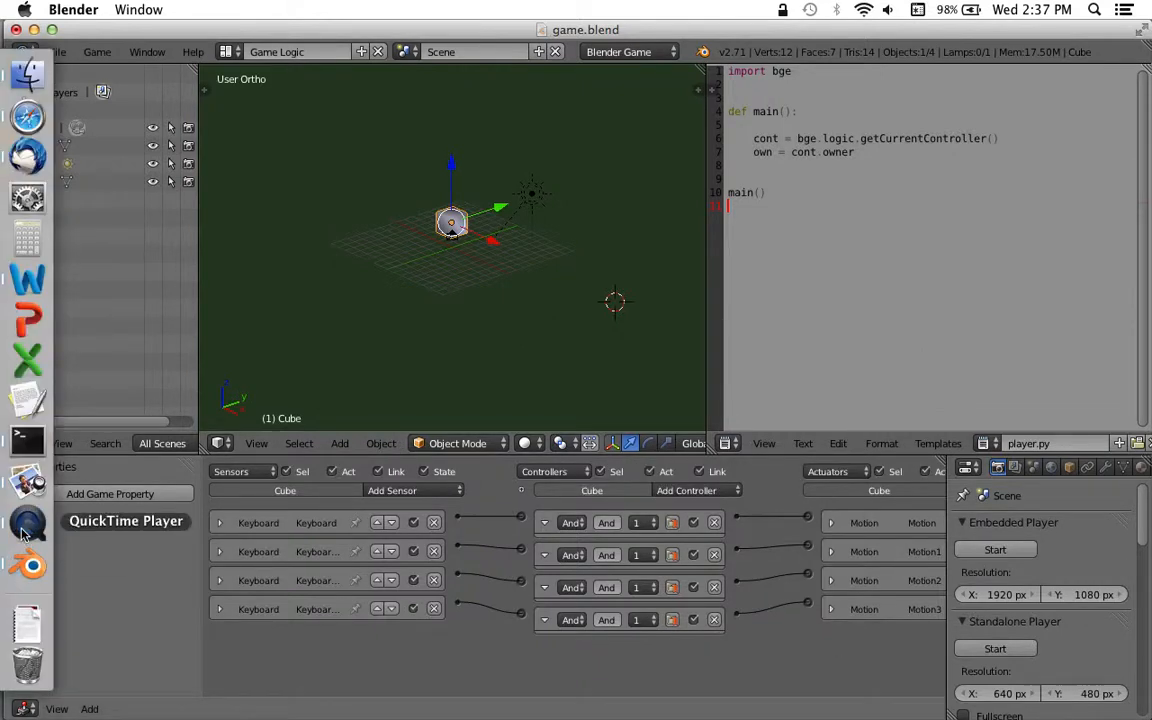
pyautogui.click(27, 527)
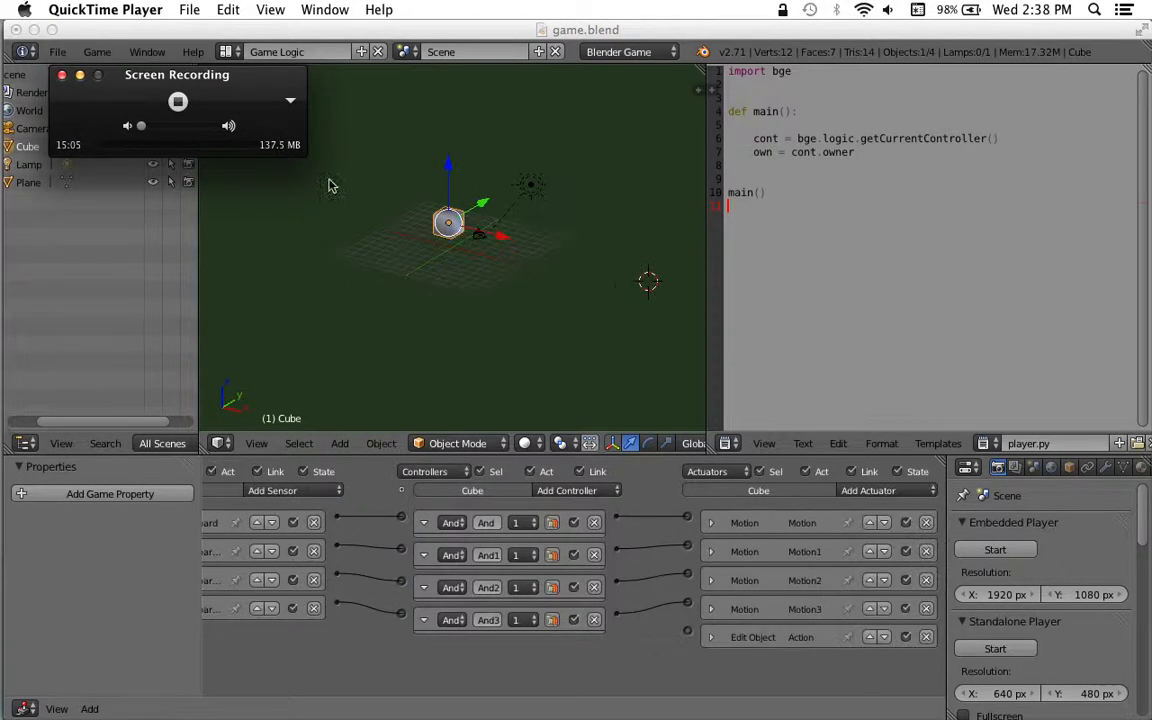
pyautogui.click(646, 414)
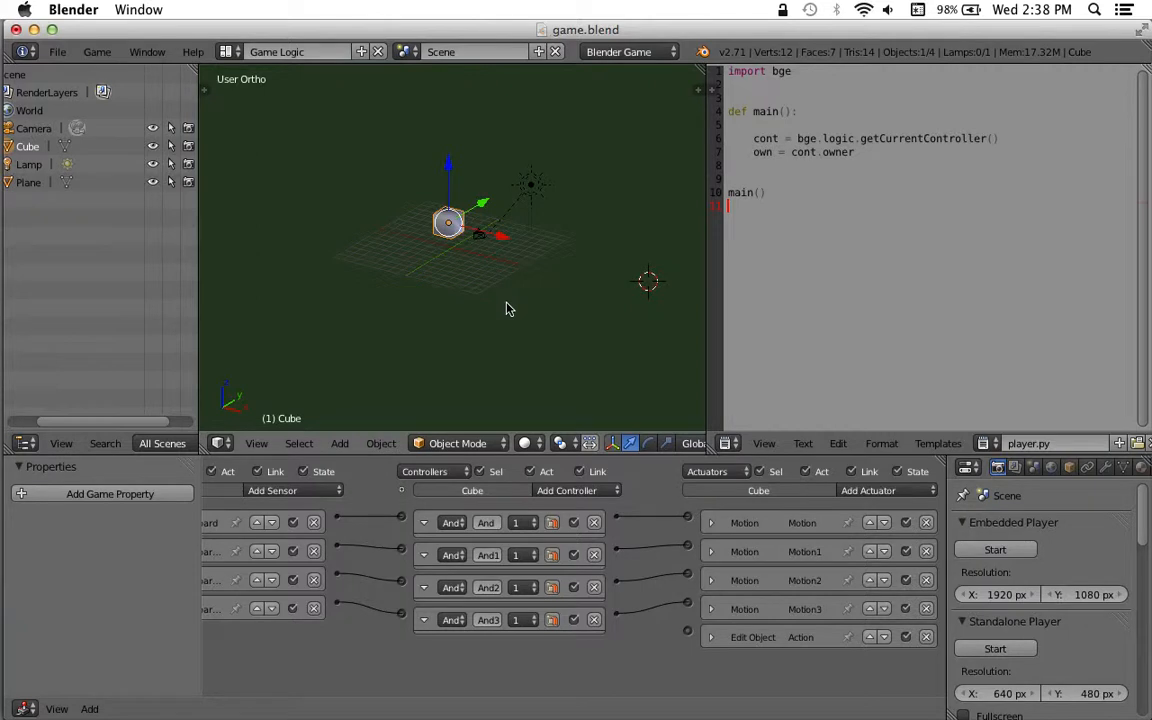
# - Add a fifth Keyboard sensor to the cube and assign the Return key to it
pyautogui.hscroll(-5, 397, 610)
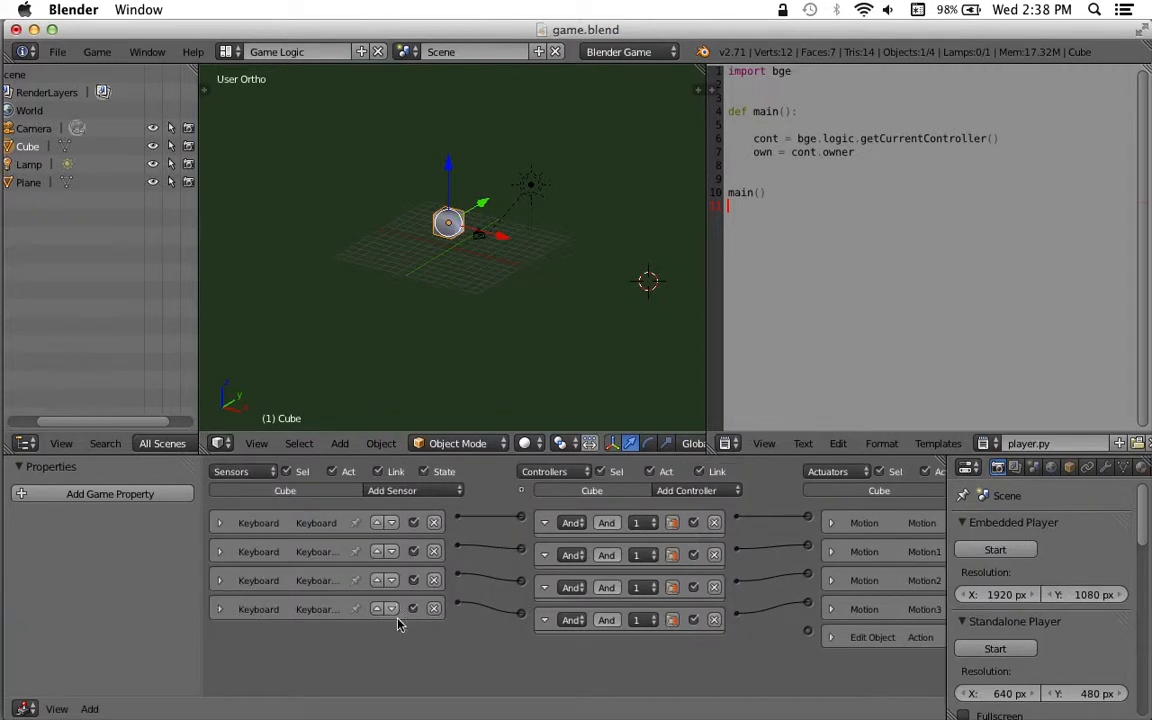
pyautogui.click(402, 492)
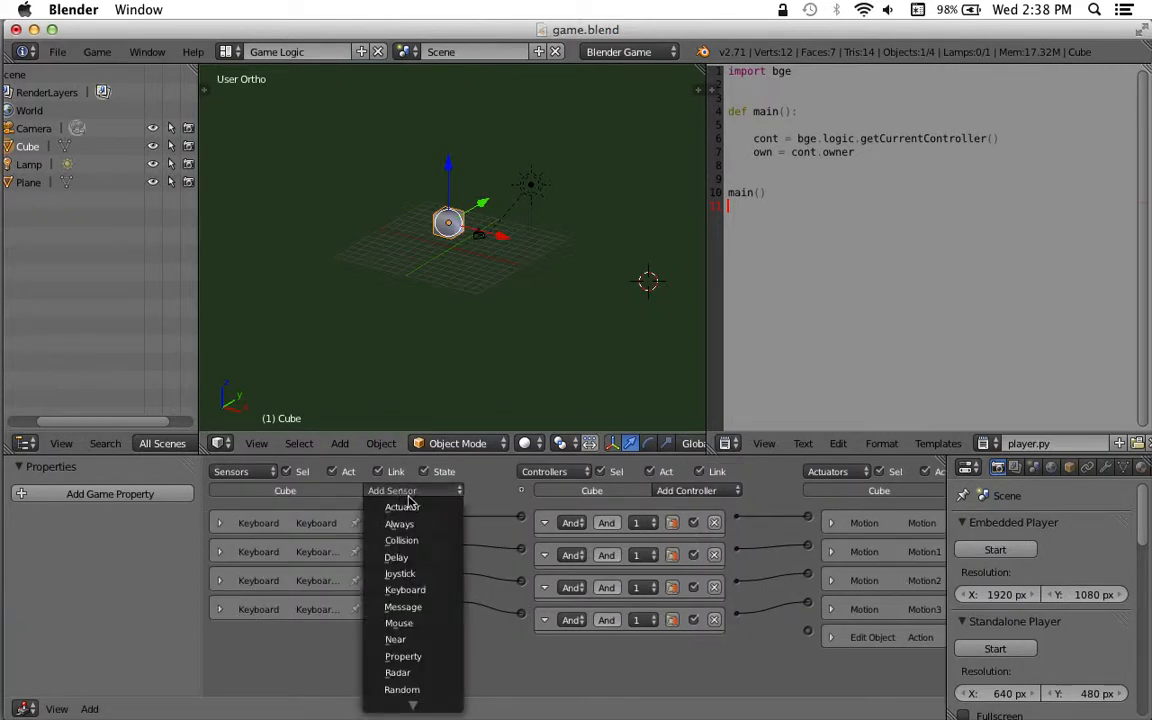
pyautogui.click(435, 592)
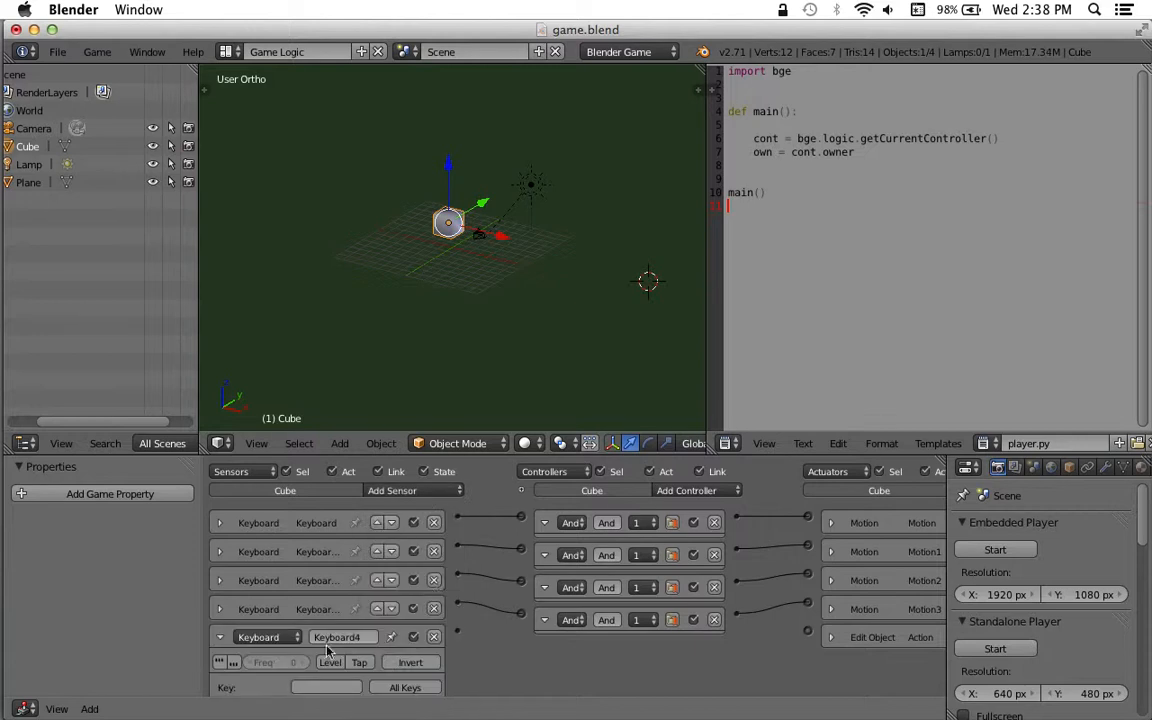
pyautogui.click(338, 690)
pyautogui.press('Return')
pyautogui.scroll(-3, 592, 675)
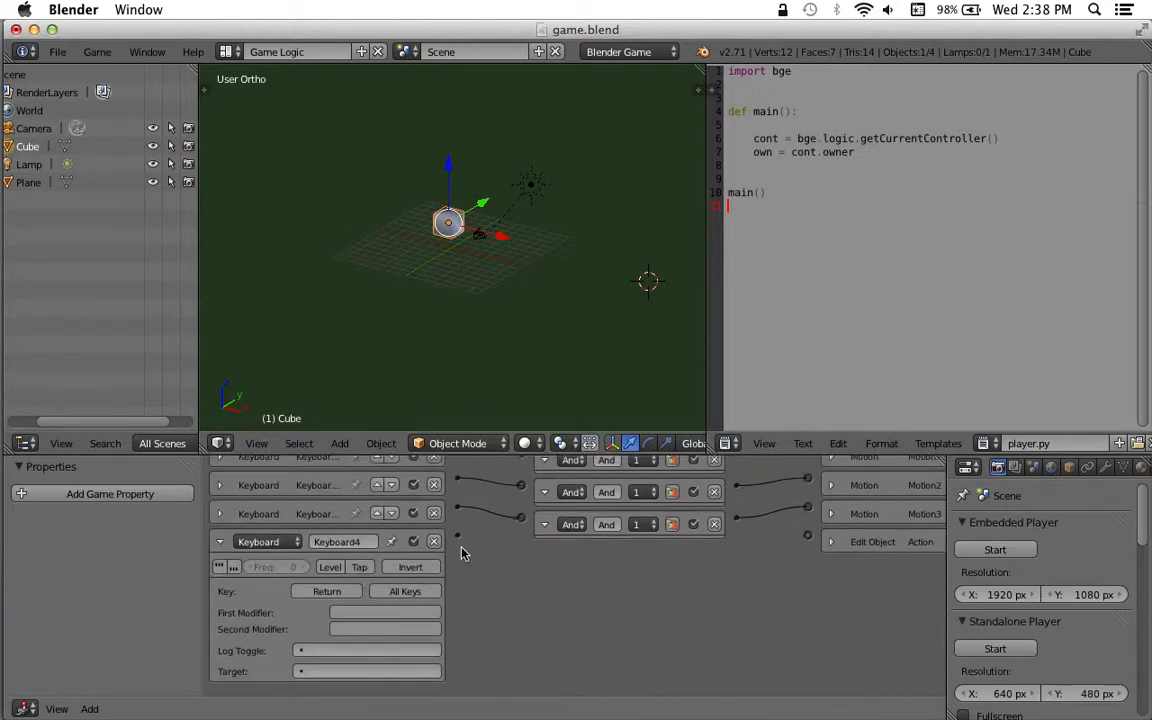
# - Add an And controller and link the Return sensor through it to the Edit Object actuator
pyautogui.scroll(3, 575, 585)
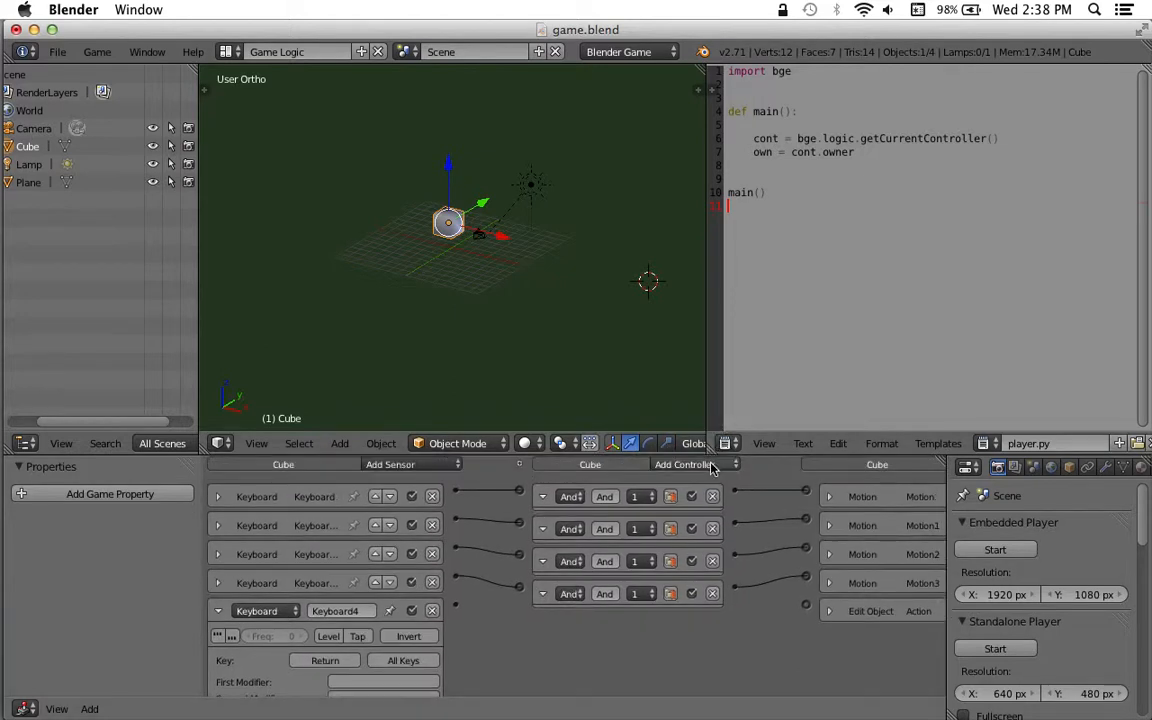
pyautogui.click(712, 465)
pyautogui.click(746, 478)
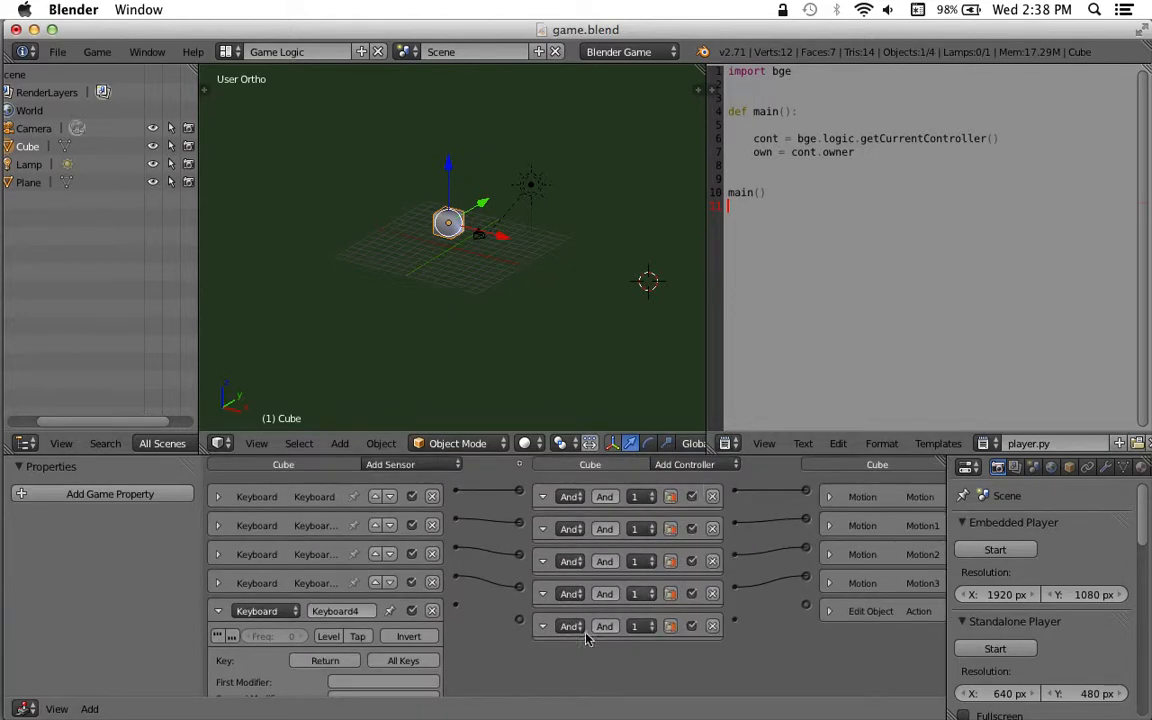
pyautogui.moveTo(455, 607); pyautogui.dragTo(518, 618)
pyautogui.moveTo(733, 625); pyautogui.dragTo(805, 605)
# - Expand the Edit Object actuator and keep its type as Edit Object with the Add Object mode
pyautogui.hscroll(3, 869, 673)
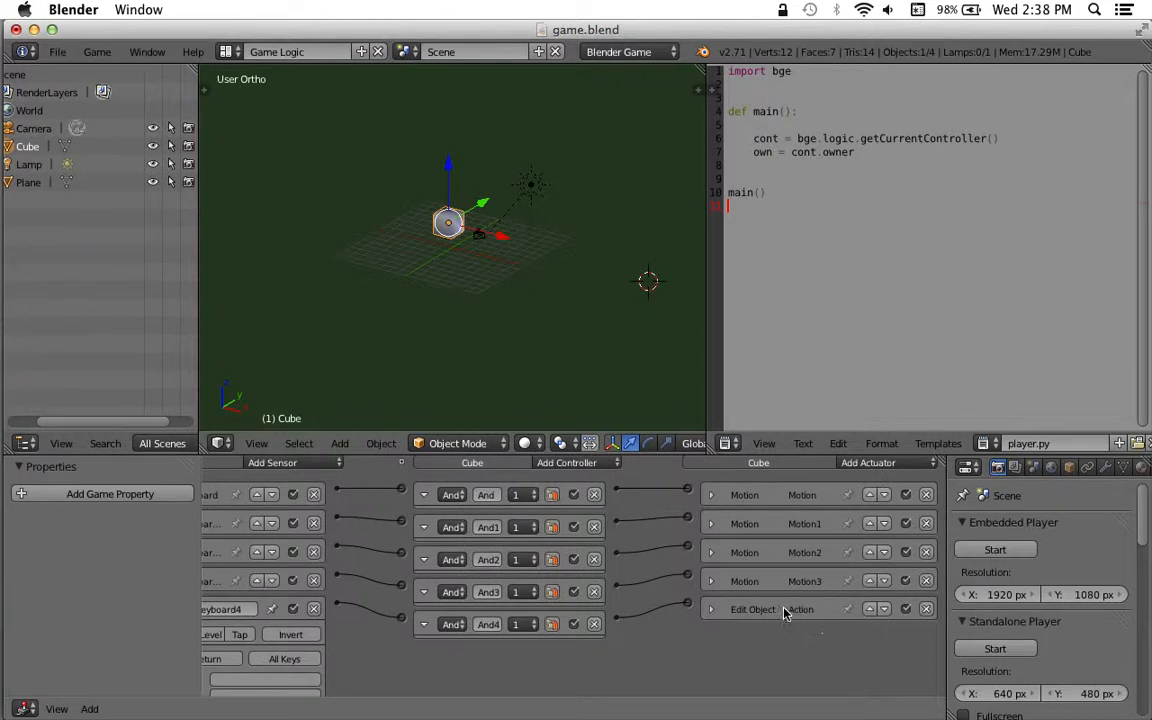
pyautogui.click(710, 609)
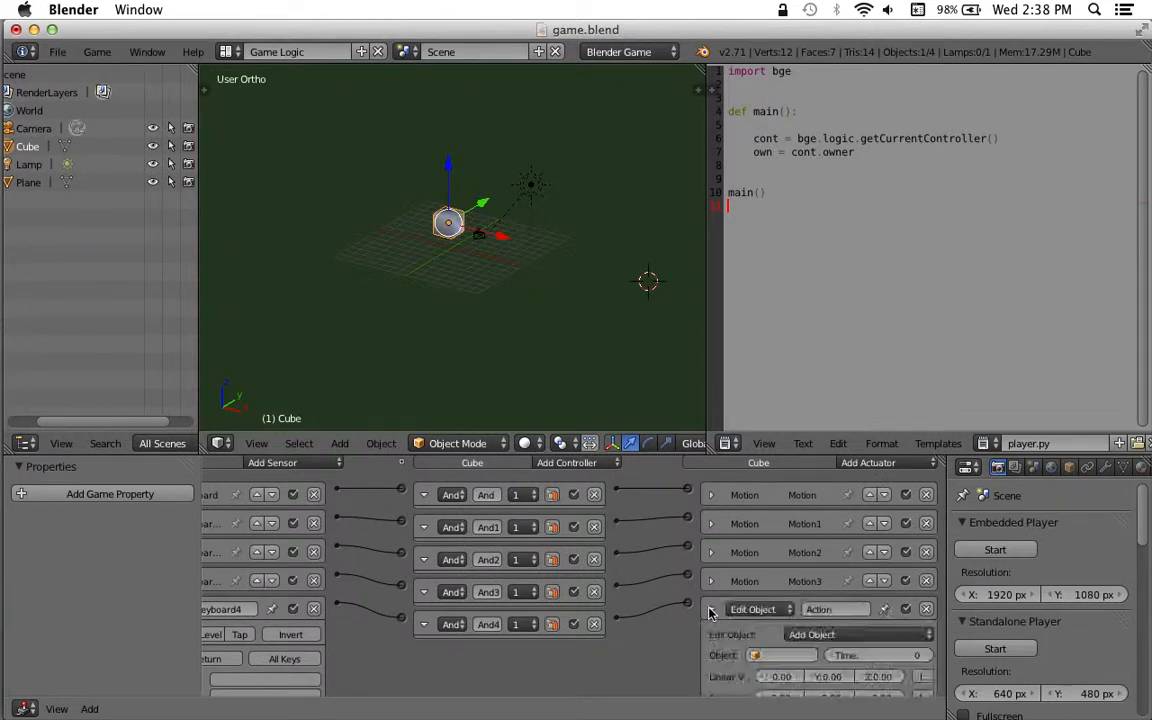
pyautogui.click(760, 609)
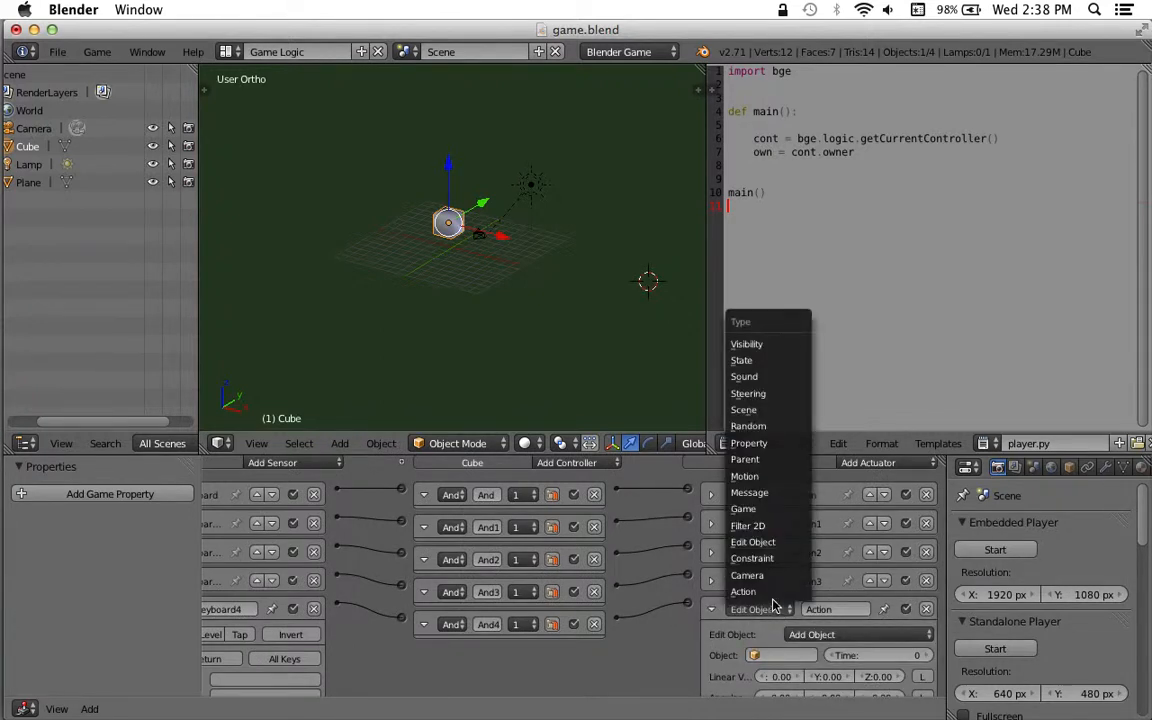
pyautogui.click(772, 542)
pyautogui.click(849, 635)
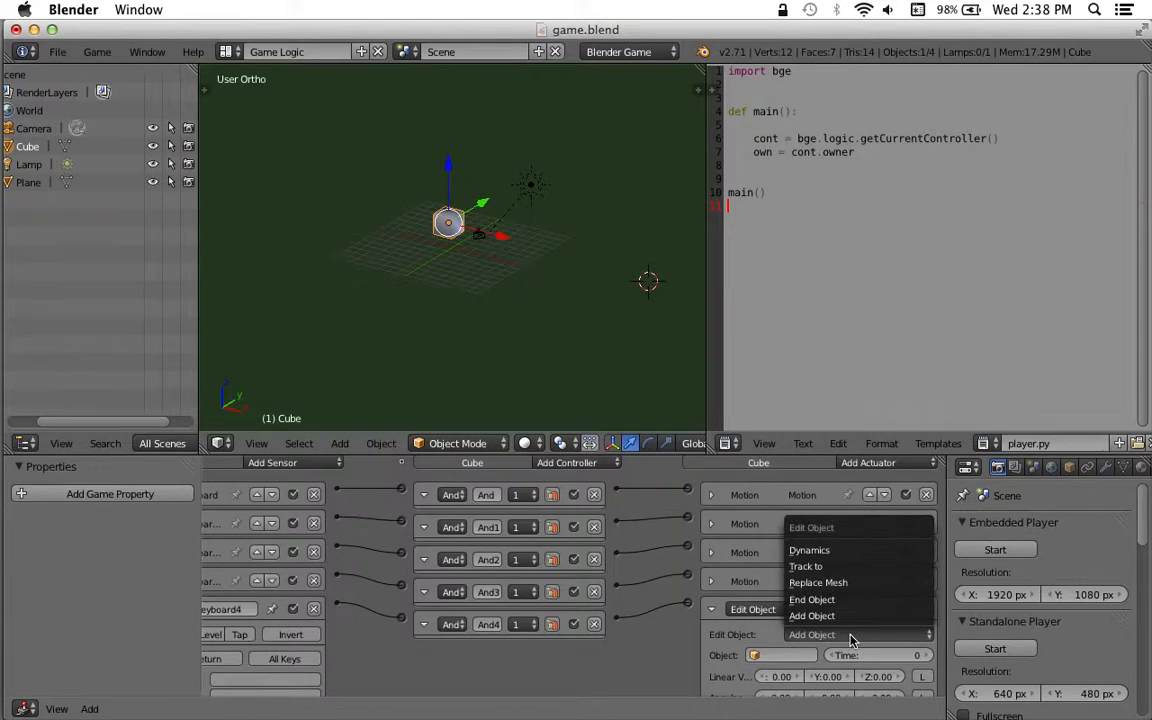
pyautogui.click(851, 637)
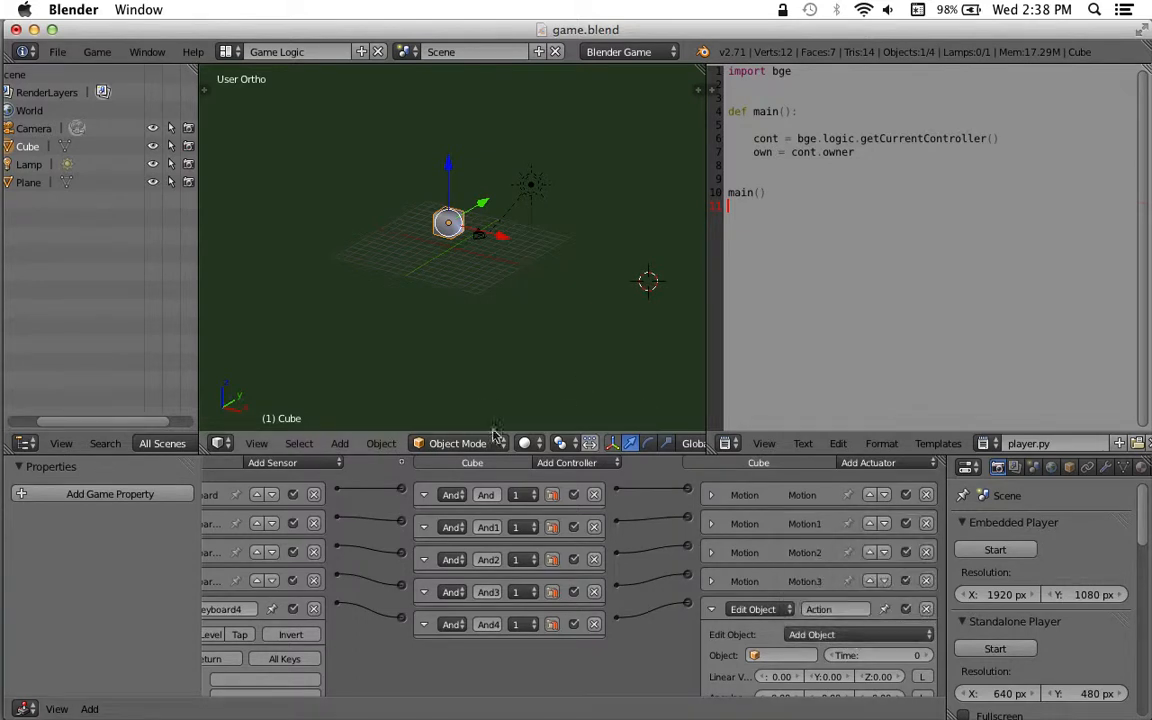
# - Switch the 3D view to the second layer and add a mesh cube at the 3D cursor
pyautogui.scroll(-2, 655, 447)
pyautogui.scroll(-5, 658, 450)
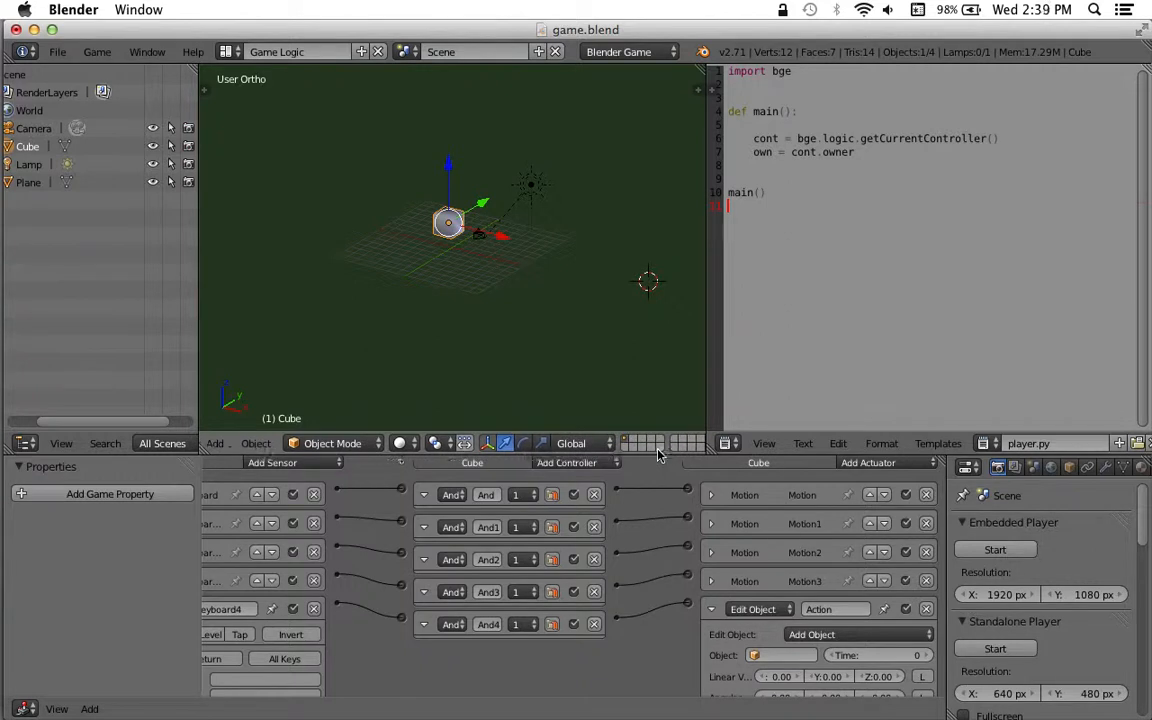
pyautogui.scroll(-2, 595, 440)
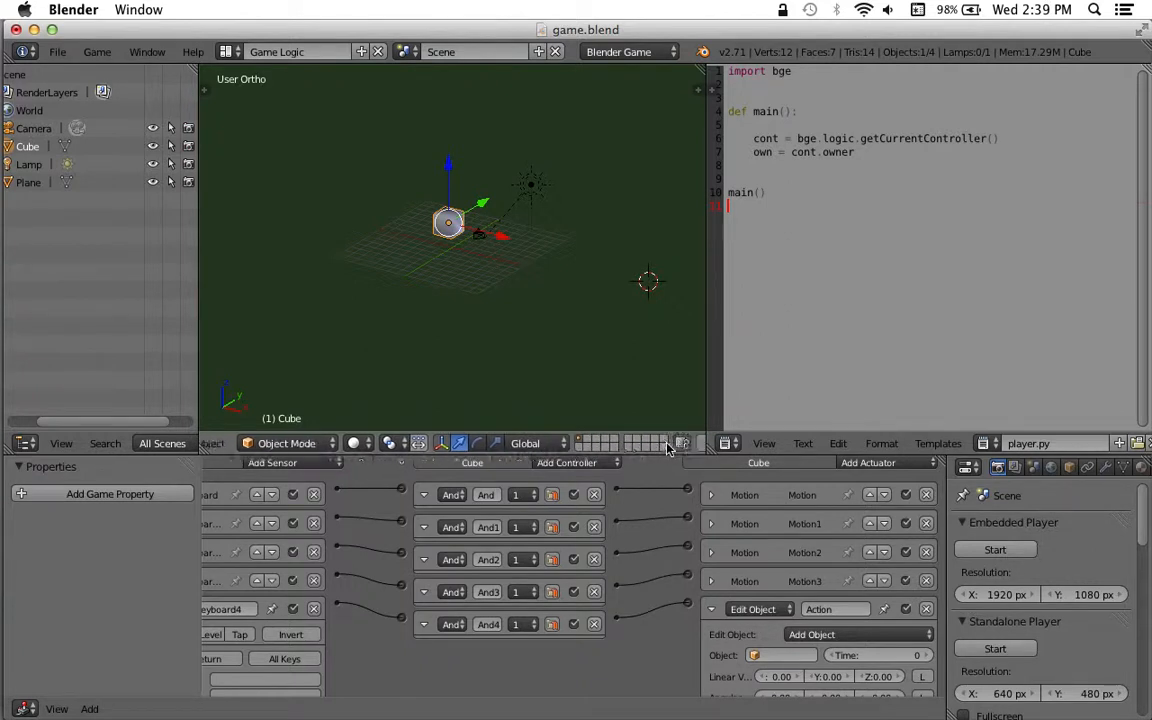
pyautogui.click(585, 443)
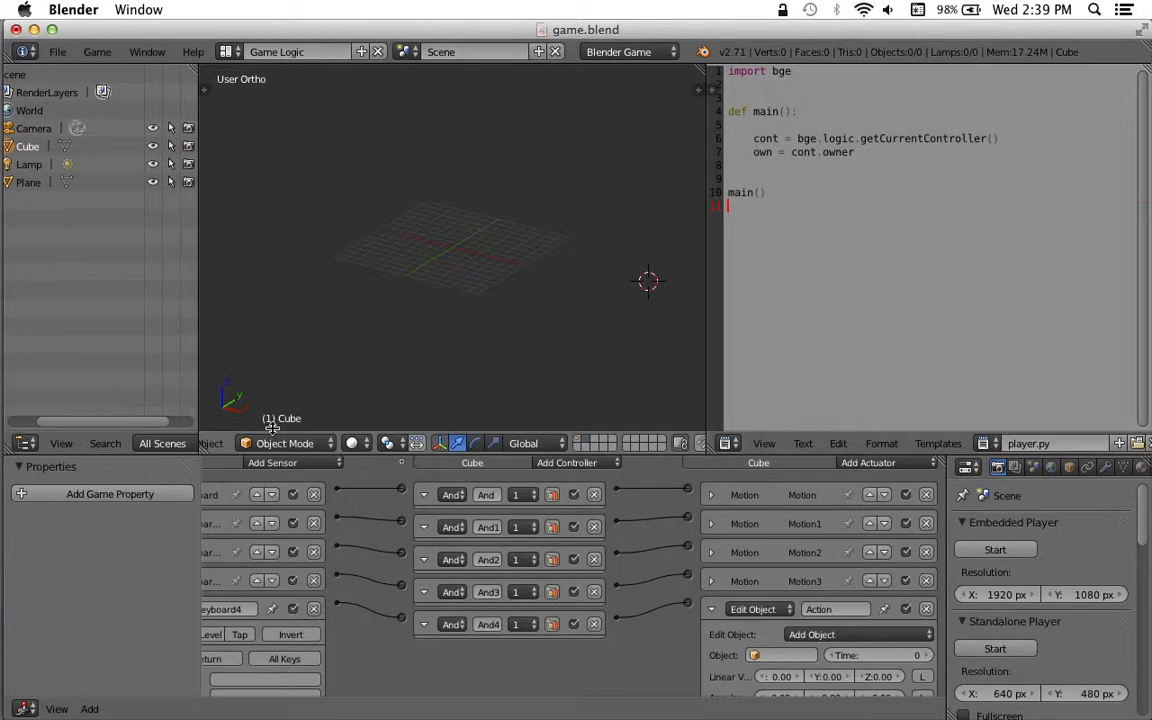
pyautogui.scroll(5, 280, 445)
pyautogui.moveTo(280, 447); pyautogui.dragTo(340, 444, button='middle')
pyautogui.click(340, 444)
pyautogui.moveTo(391, 408)
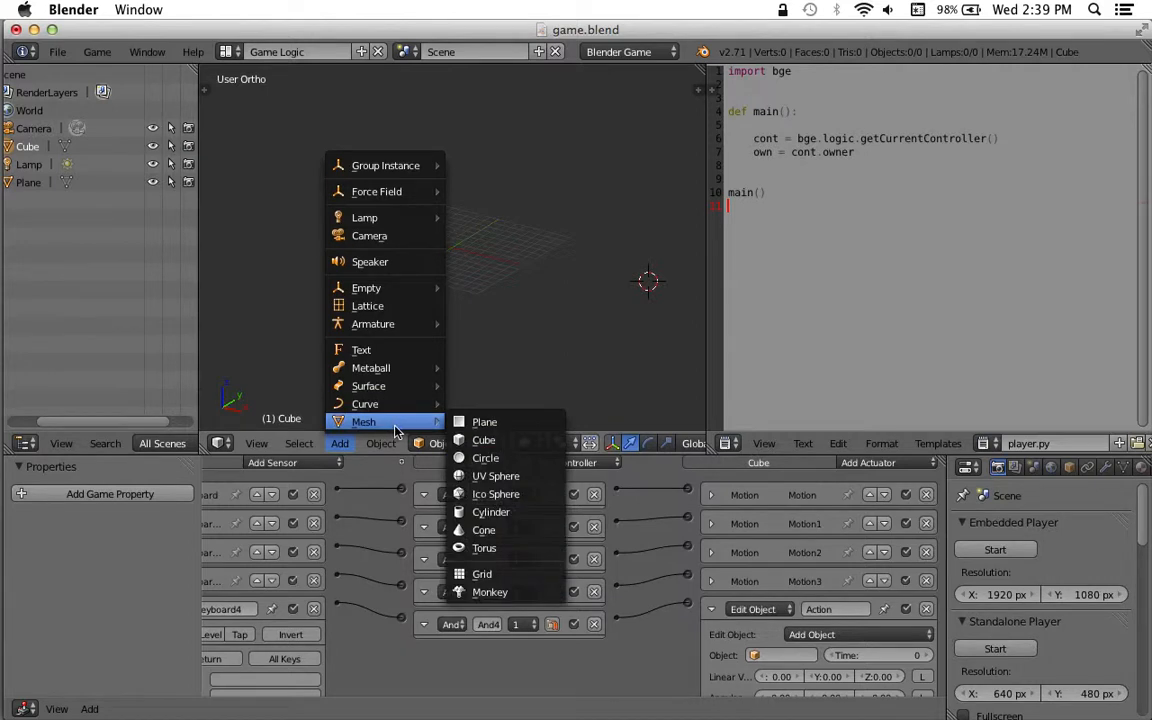
pyautogui.click(489, 447)
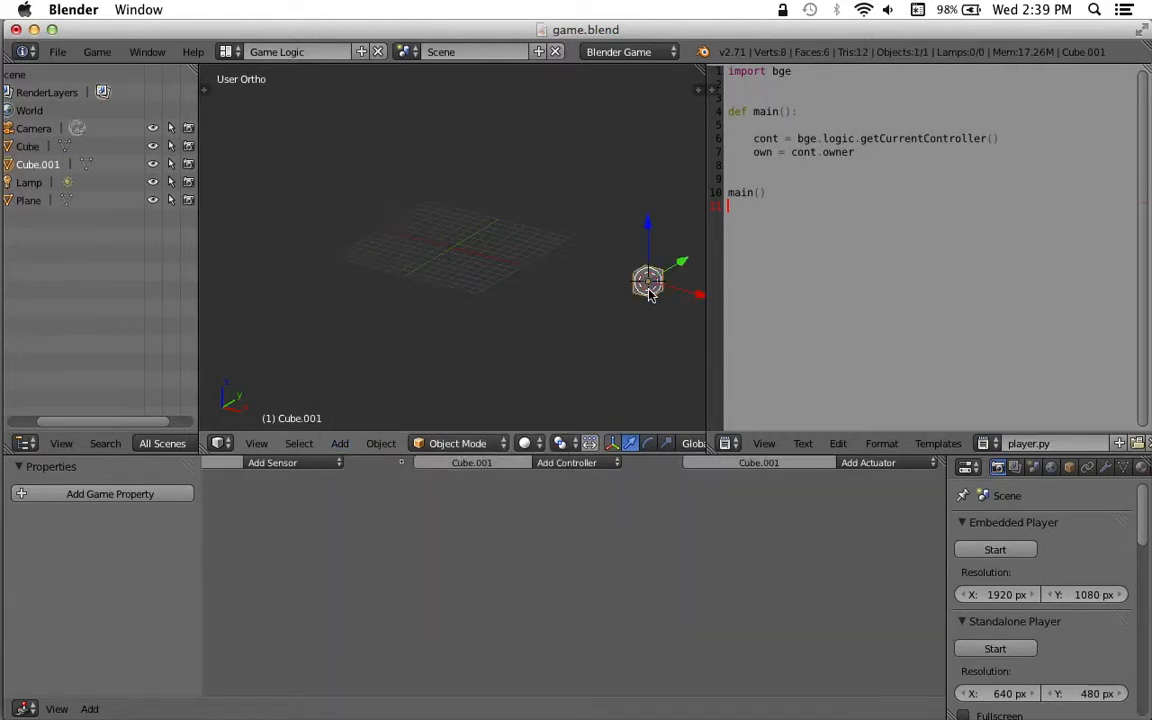
# - Rename the new cube on the second layer to dynamicCube in the Outliner
pyautogui.rightClick(38, 168)
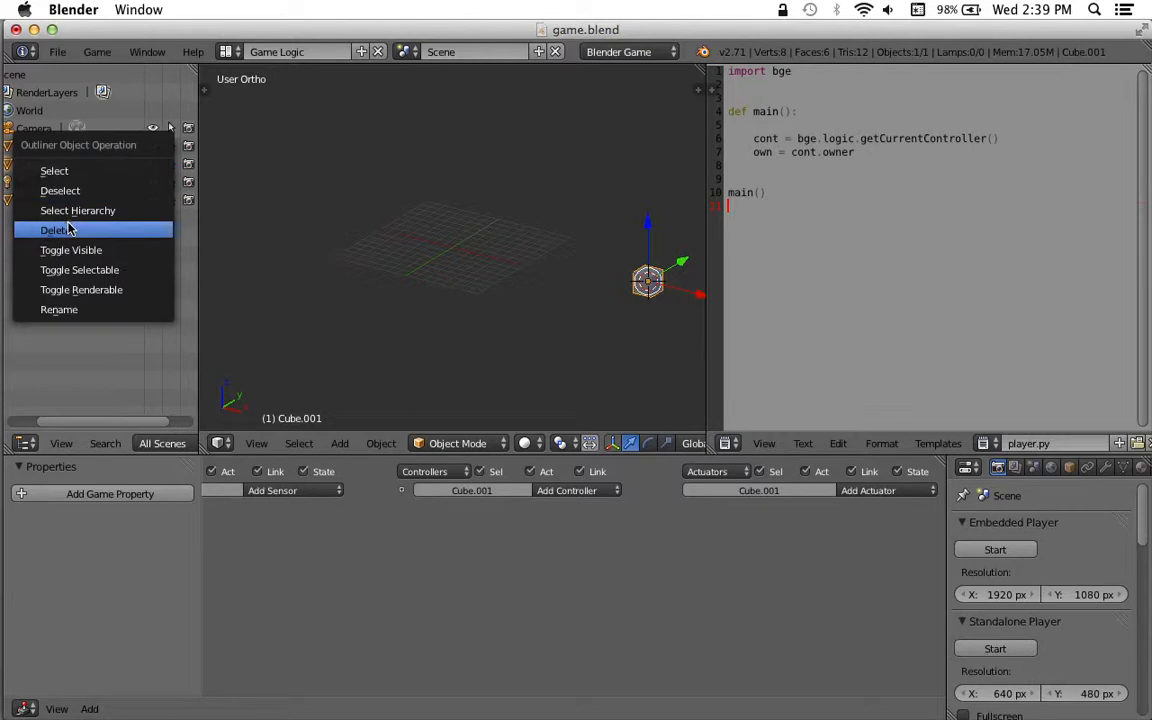
pyautogui.click(84, 312)
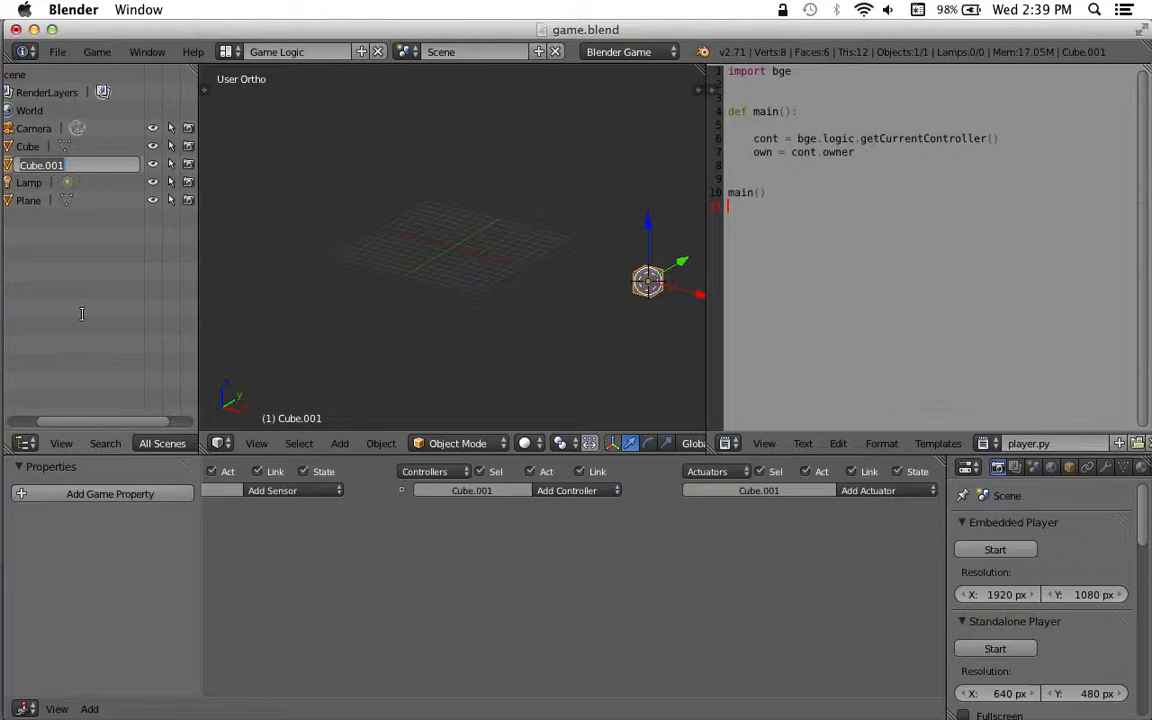
pyautogui.write('dynamicCube')
pyautogui.press('Return')
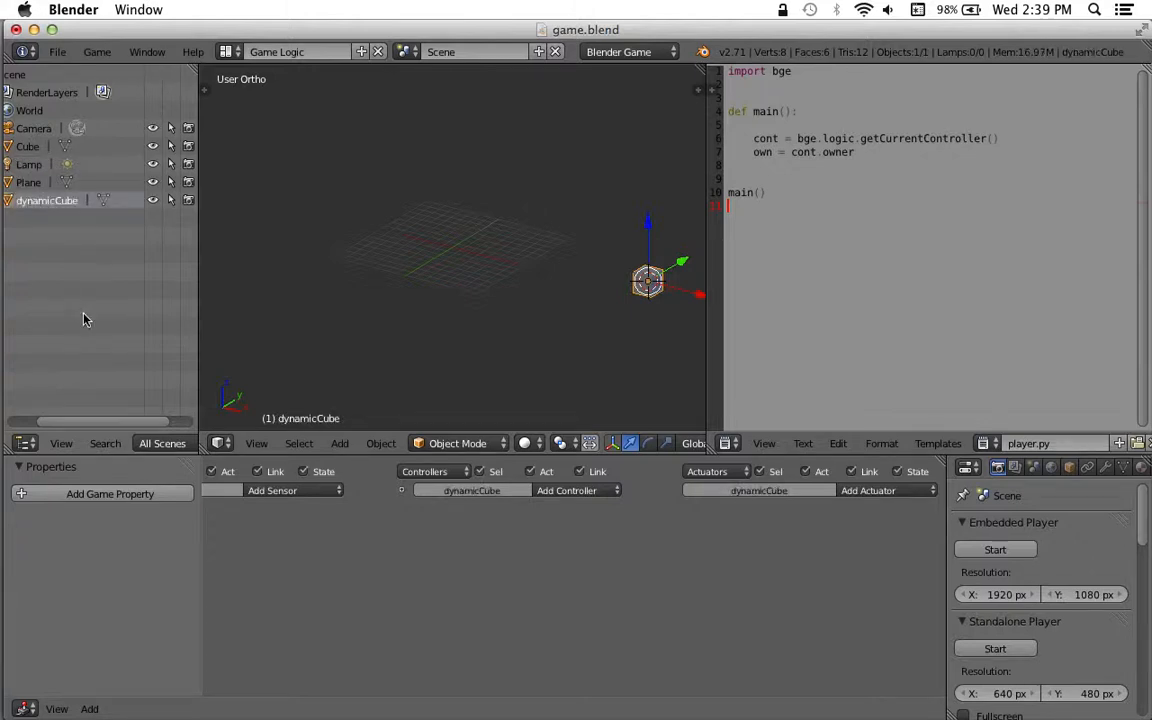
# - Rename the original Cube object to player in the Outliner
pyautogui.click(28, 147)
pyautogui.rightClick(32, 150)
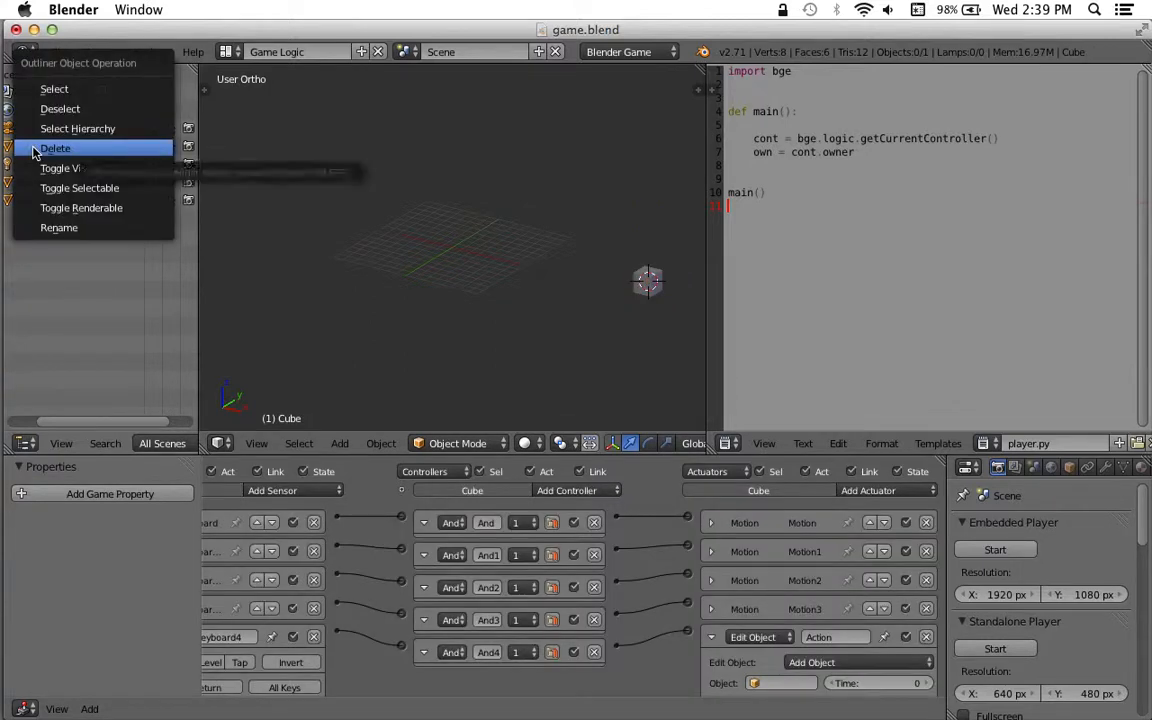
pyautogui.click(77, 228)
pyautogui.write('player')
pyautogui.press('Return')
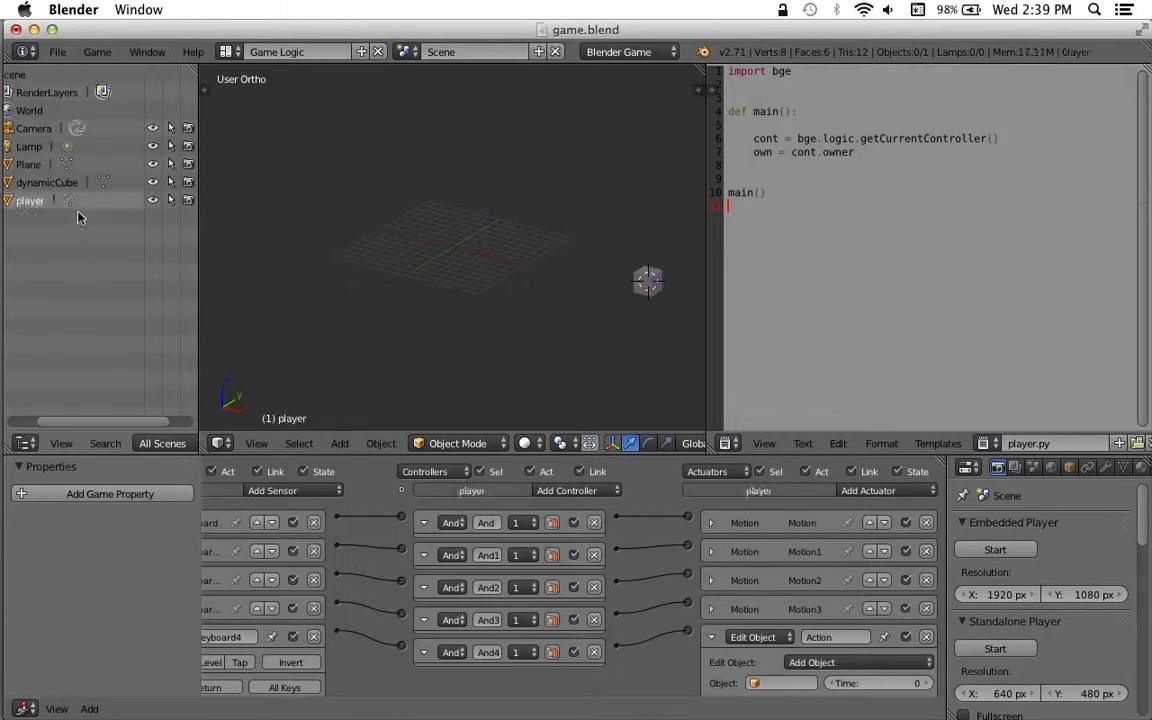
# - Select dynamicCube in the Outliner and turn the text editor area into a Properties editor
pyautogui.click(50, 183)
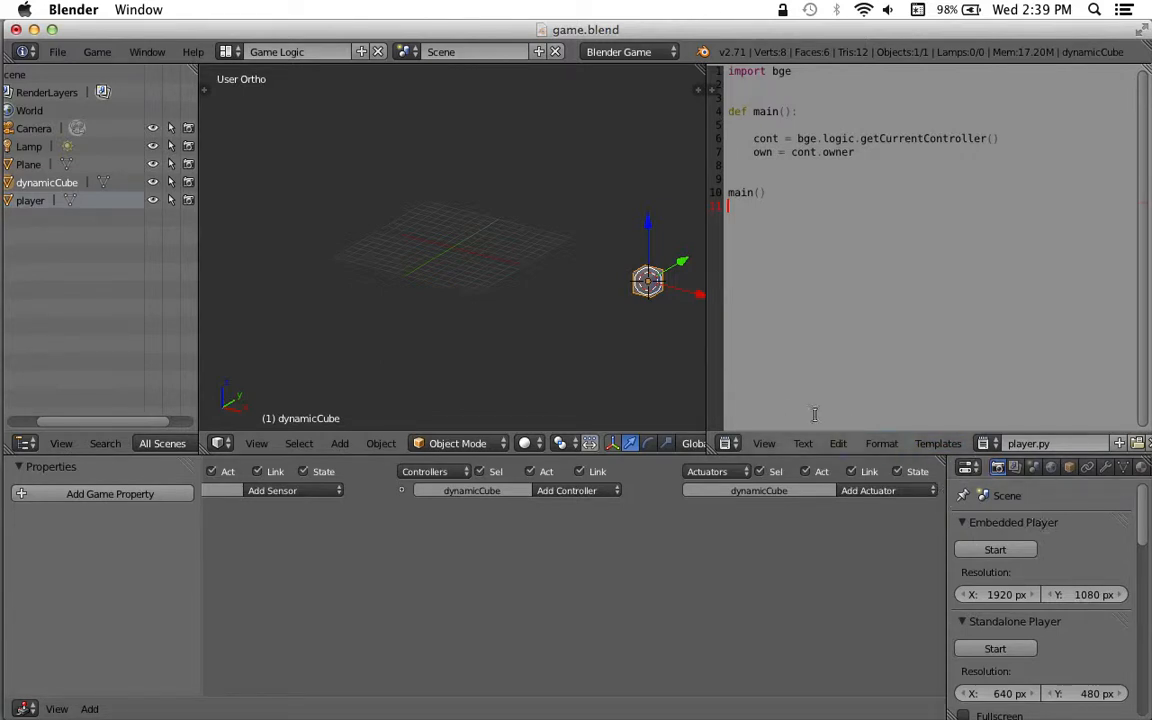
pyautogui.click(728, 443)
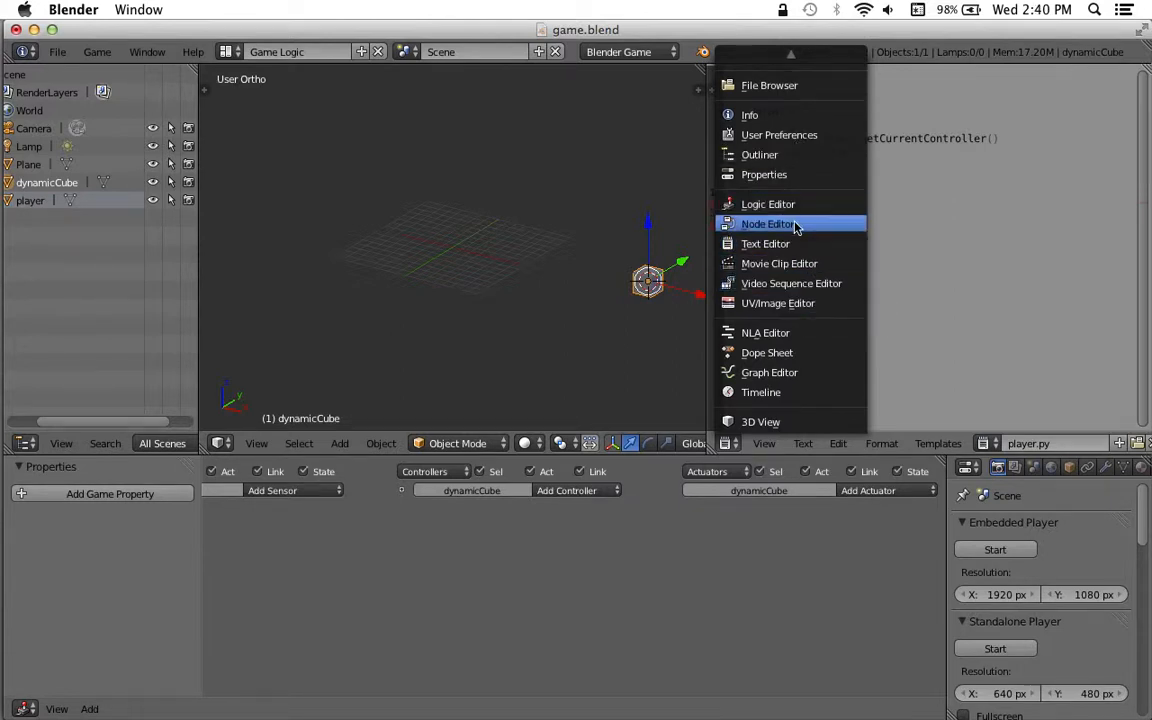
pyautogui.click(796, 182)
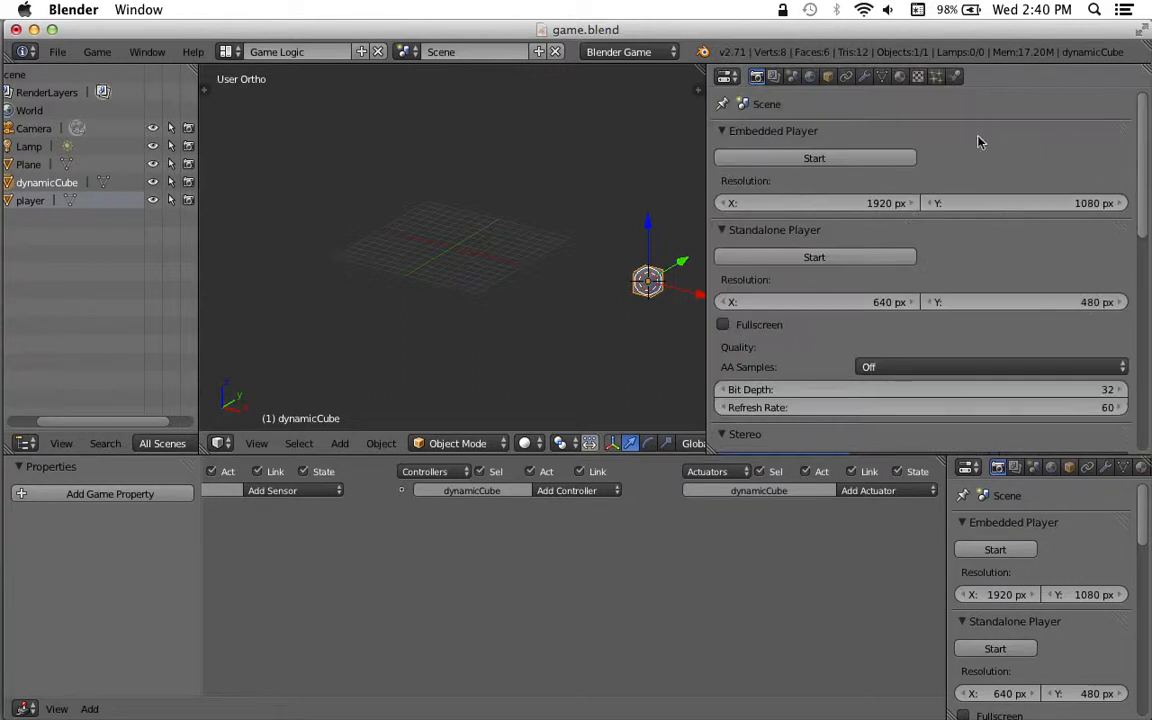
# - Create a new material for dynamicCube with a blue diffuse color of about R 0.009, G 0.003, B 0.800
pyautogui.click(918, 77)
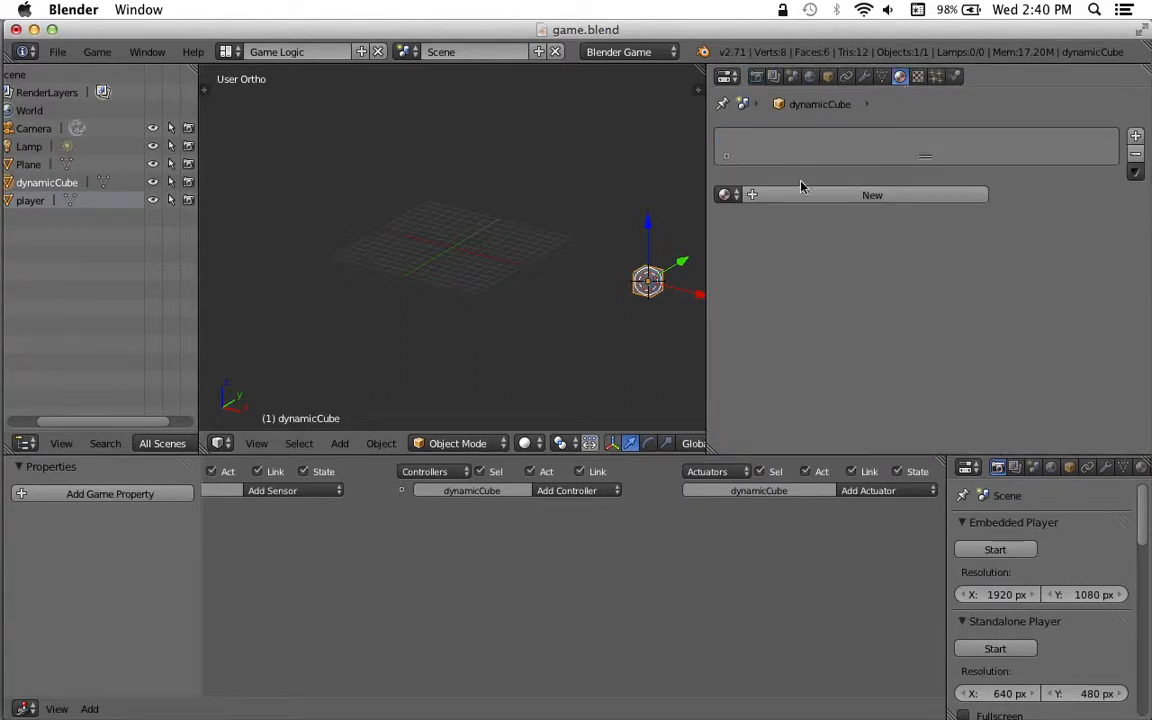
pyautogui.click(805, 194)
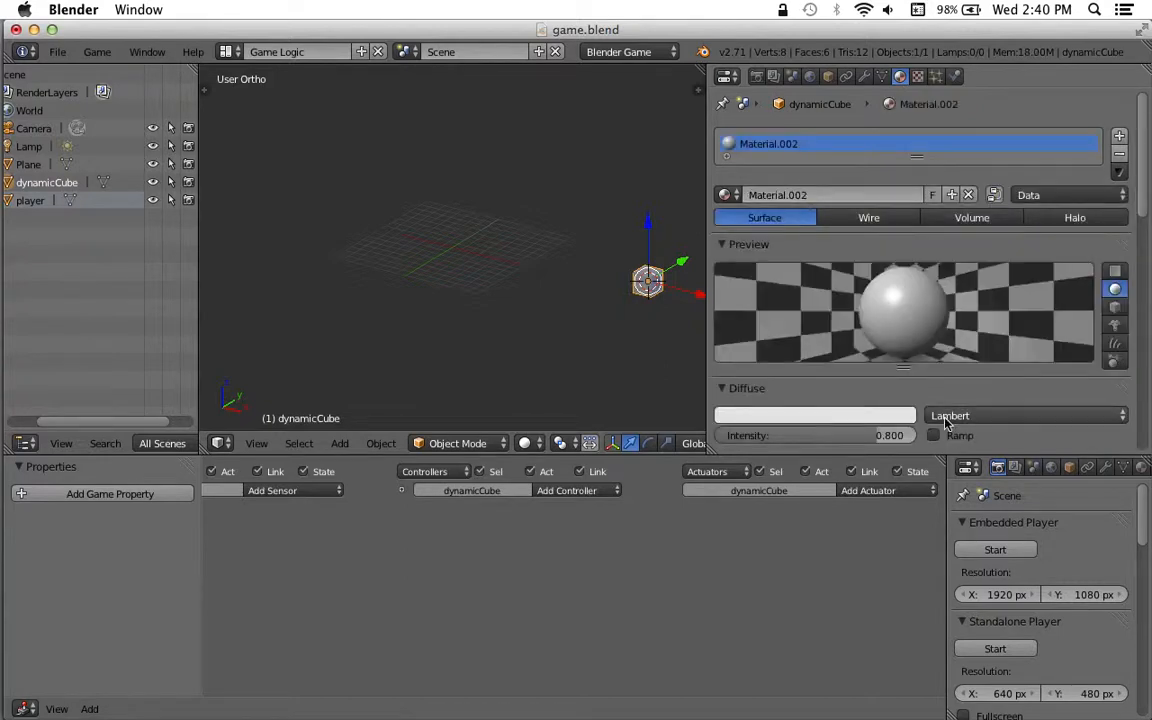
pyautogui.click(897, 416)
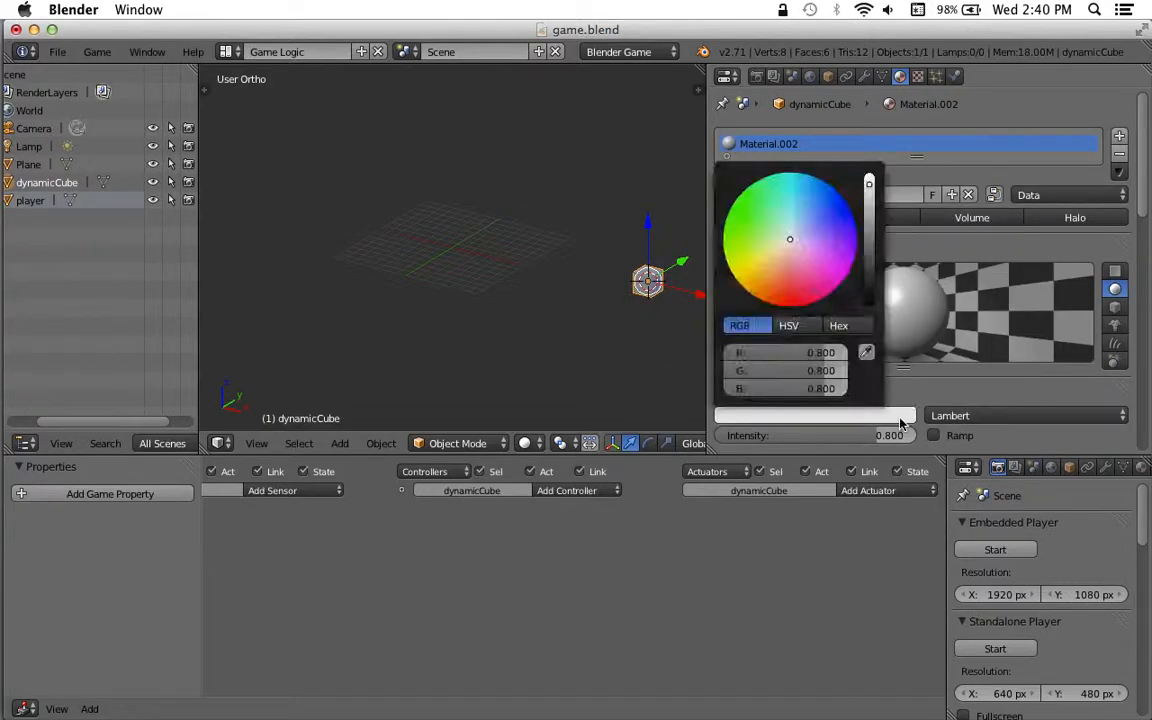
pyautogui.click(848, 212)
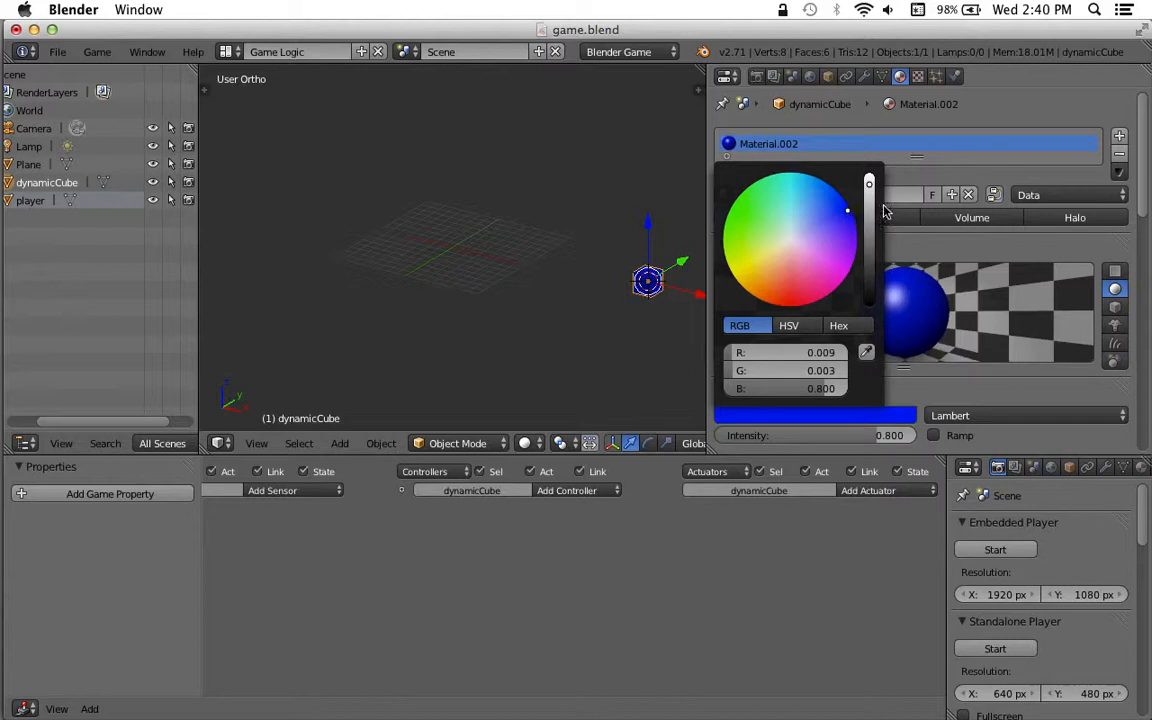
# - Add a new texture to dynamicCube's blue material and set its type to Wood
pyautogui.click(918, 77)
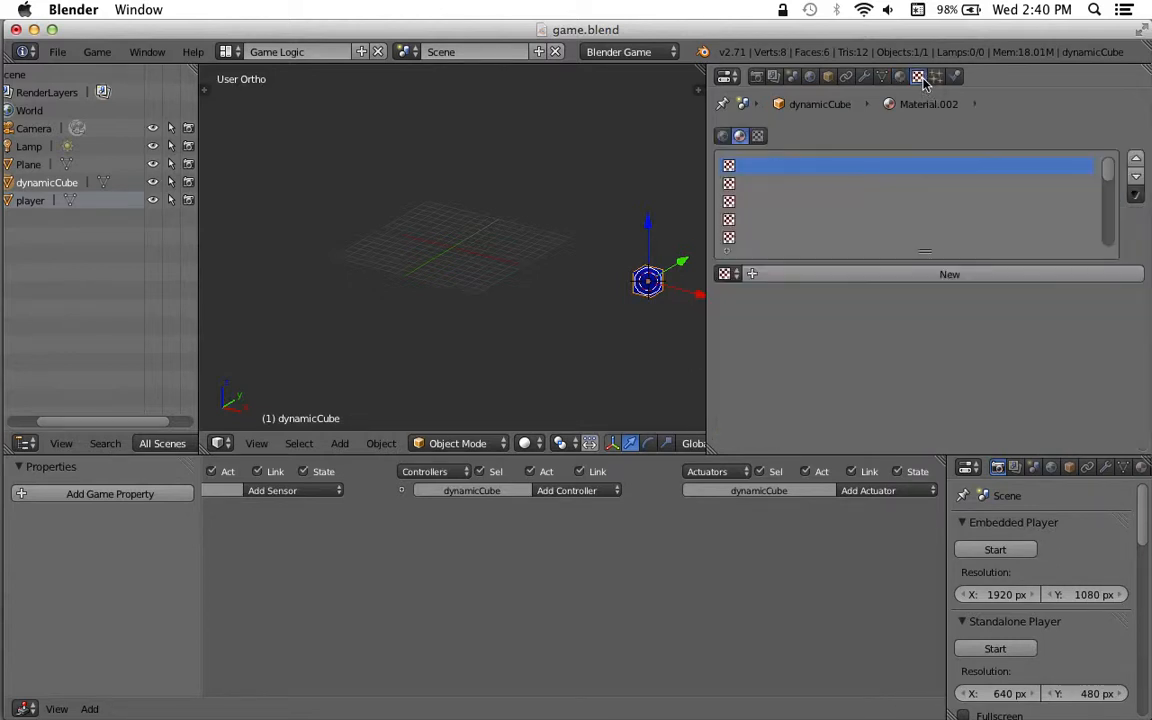
pyautogui.click(752, 275)
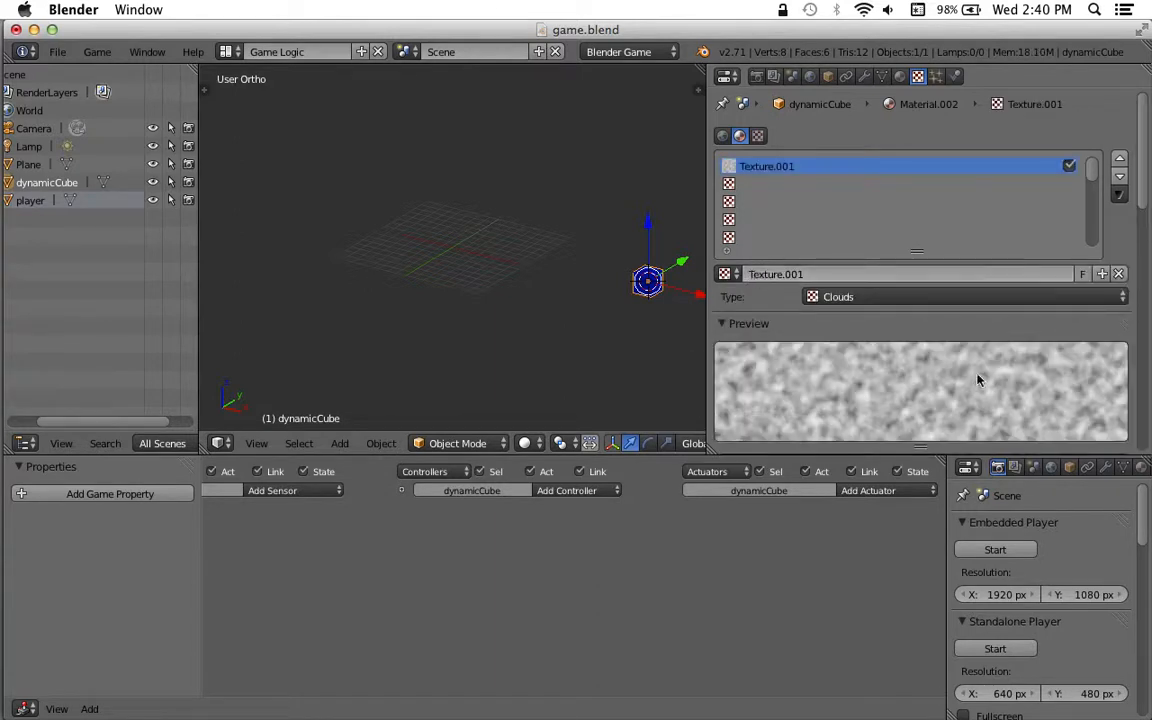
pyautogui.scroll(-2, 978, 380)
pyautogui.scroll(-3, 978, 380)
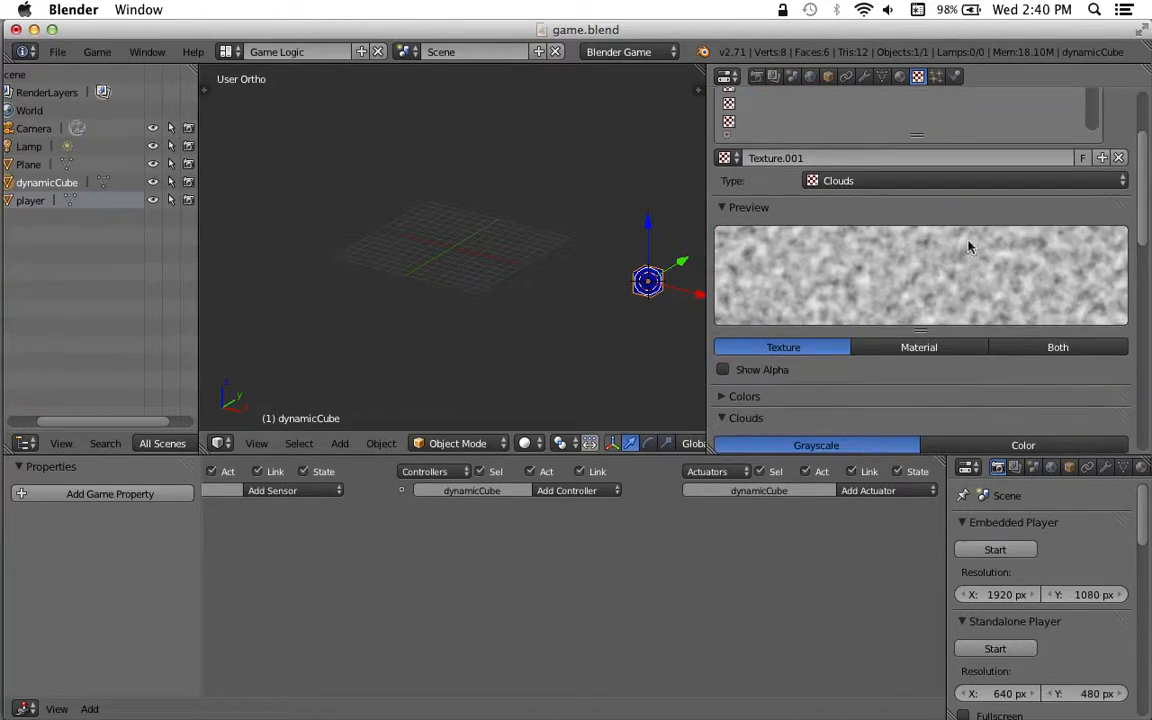
pyautogui.click(972, 183)
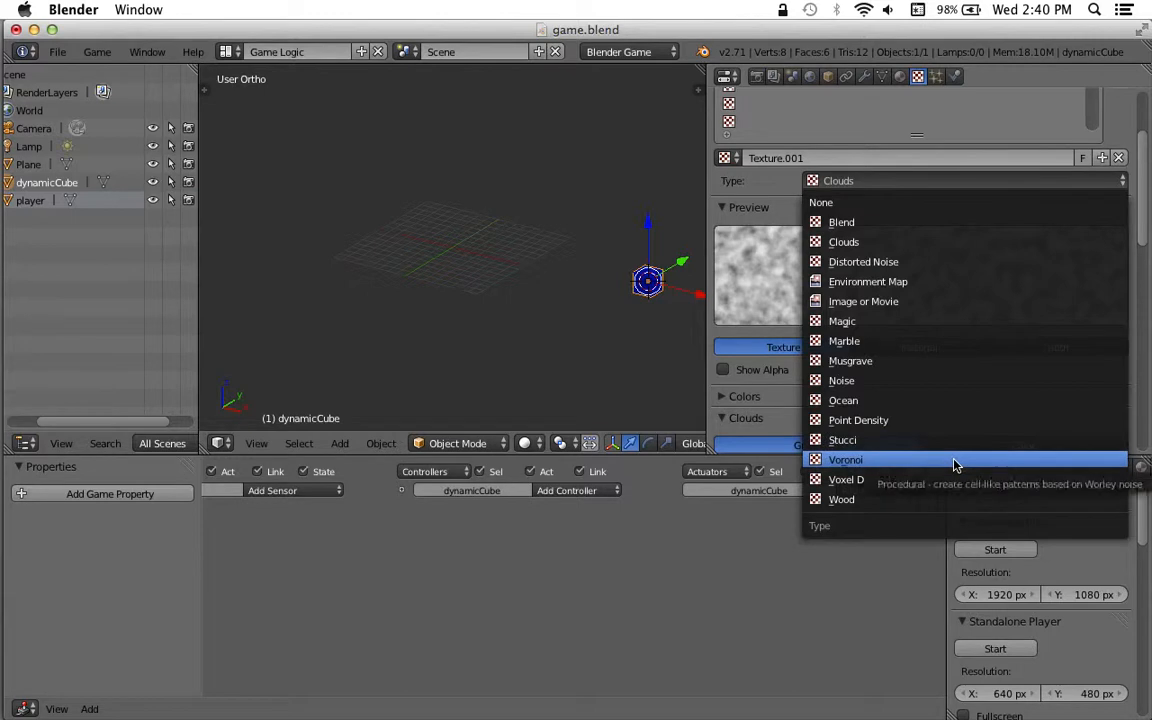
pyautogui.click(945, 499)
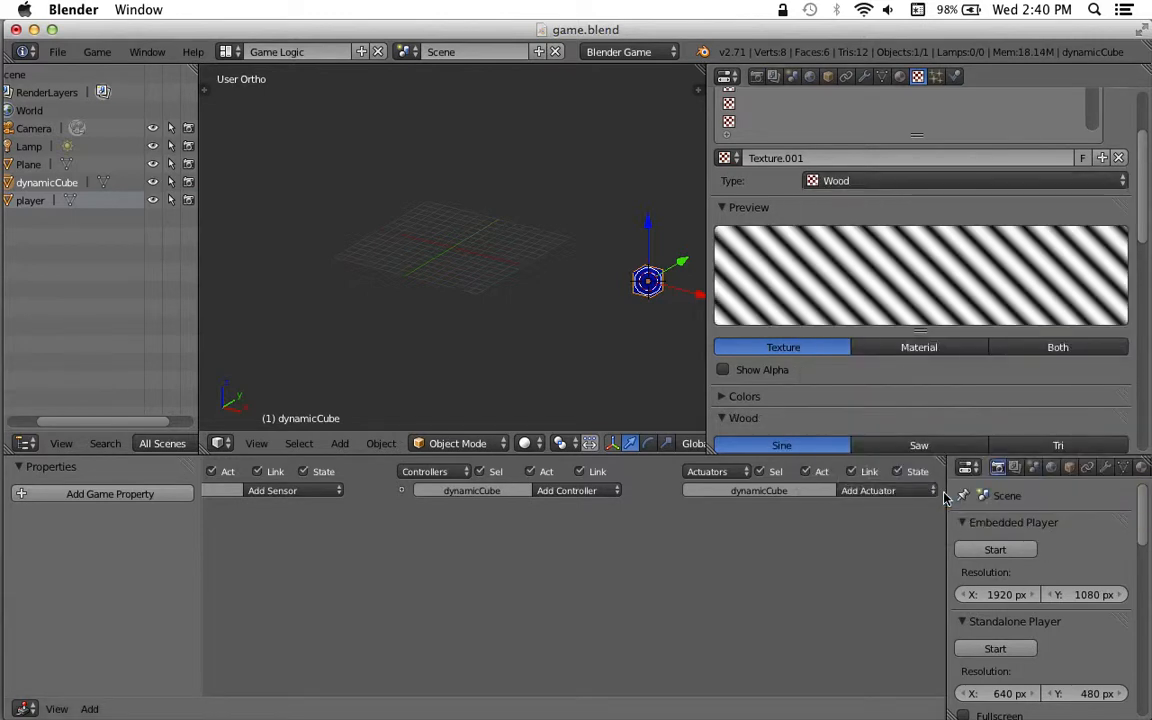
# - Switch the Wood texture's preview to Material
pyautogui.scroll(1, 653, 294)
pyautogui.scroll(-2, 653, 292)
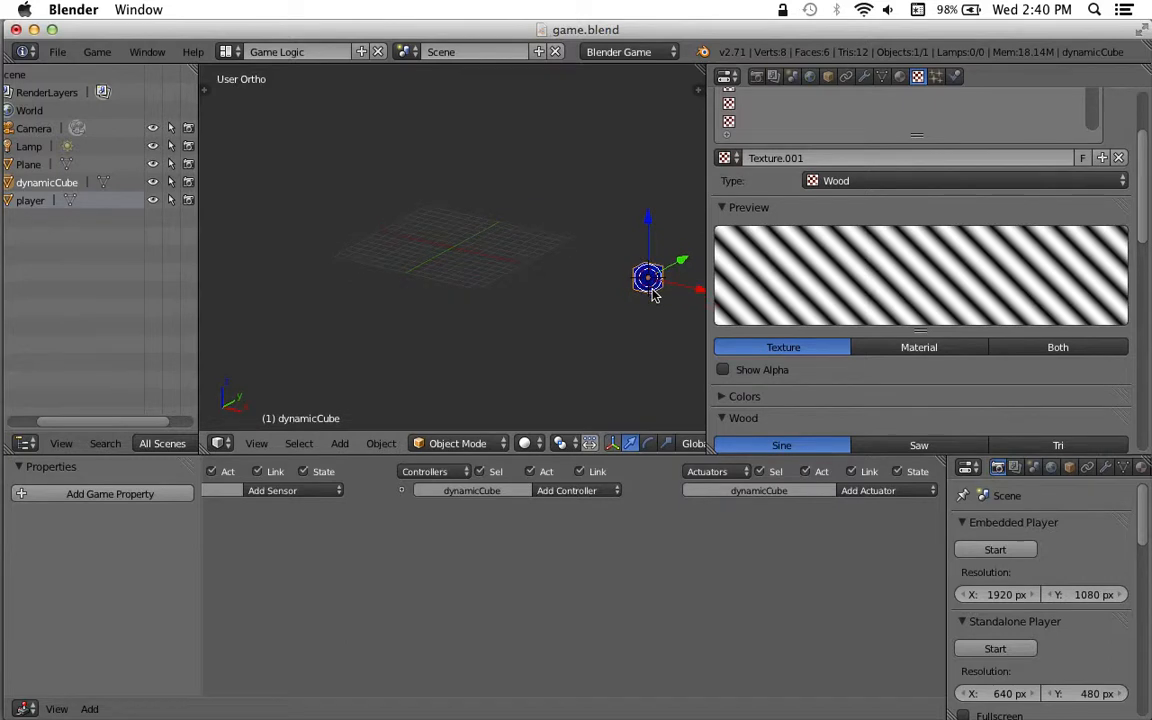
pyautogui.click(671, 327)
pyautogui.scroll(1, 827, 208)
pyautogui.scroll(3, 827, 208)
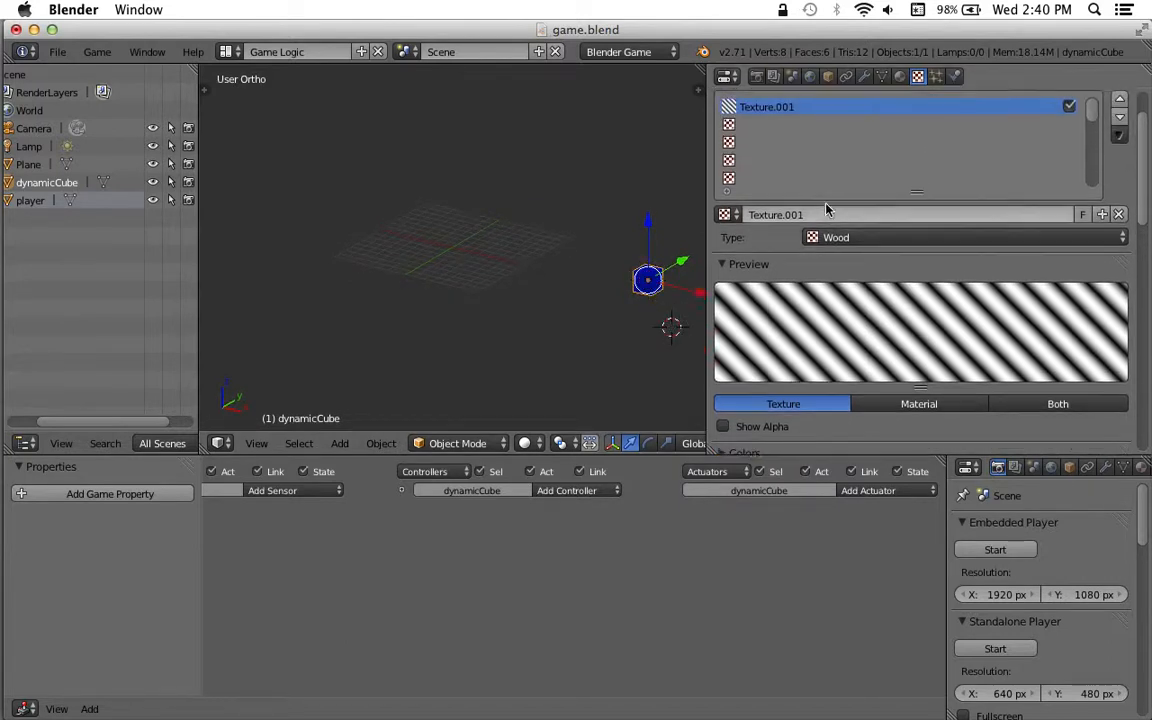
pyautogui.click(892, 409)
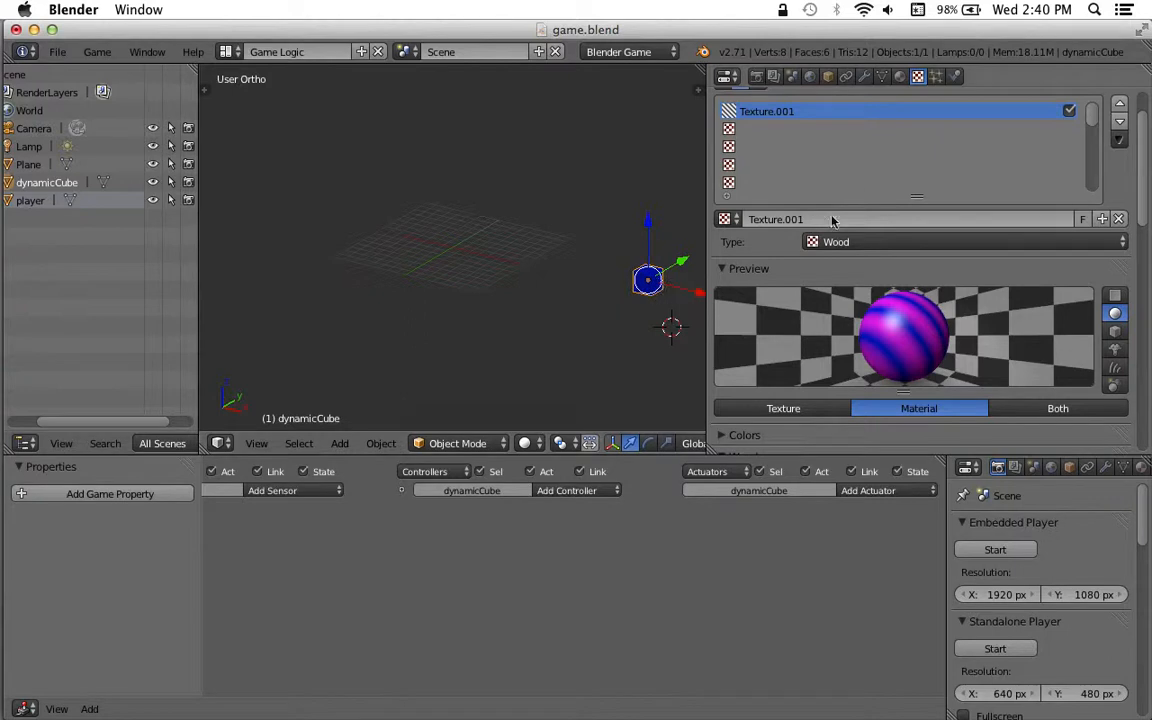
# - Set dynamicCube's physics type to Dynamic
pyautogui.click(956, 77)
pyautogui.click(923, 157)
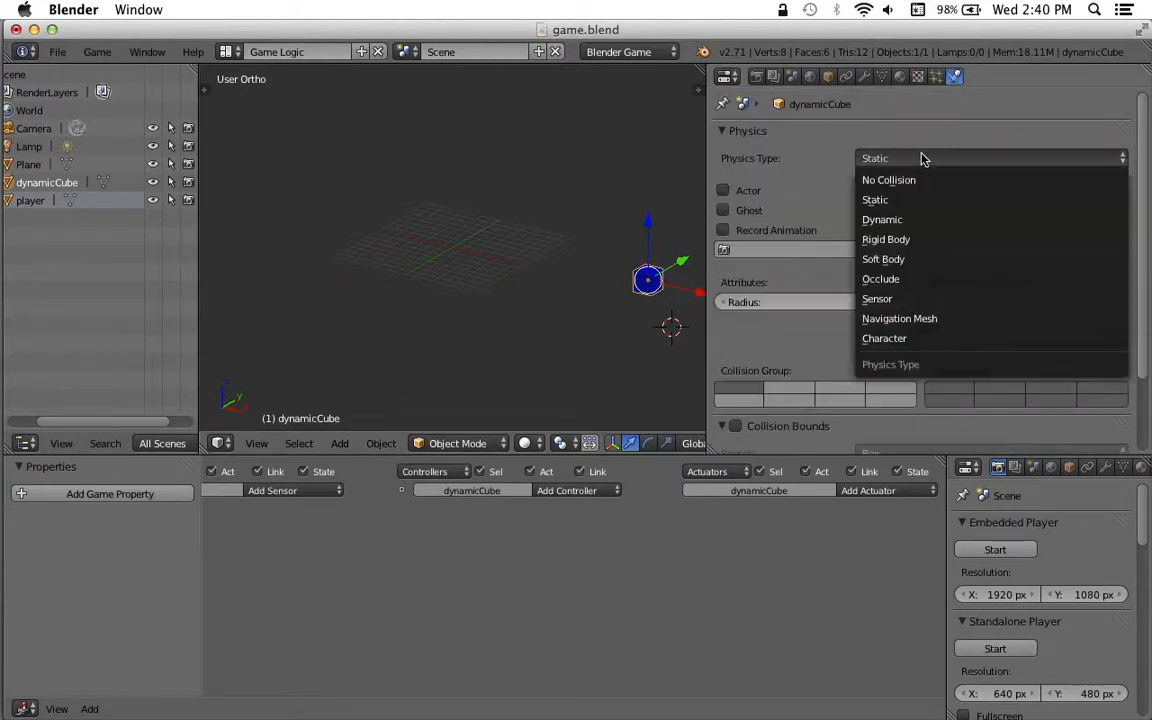
pyautogui.click(936, 220)
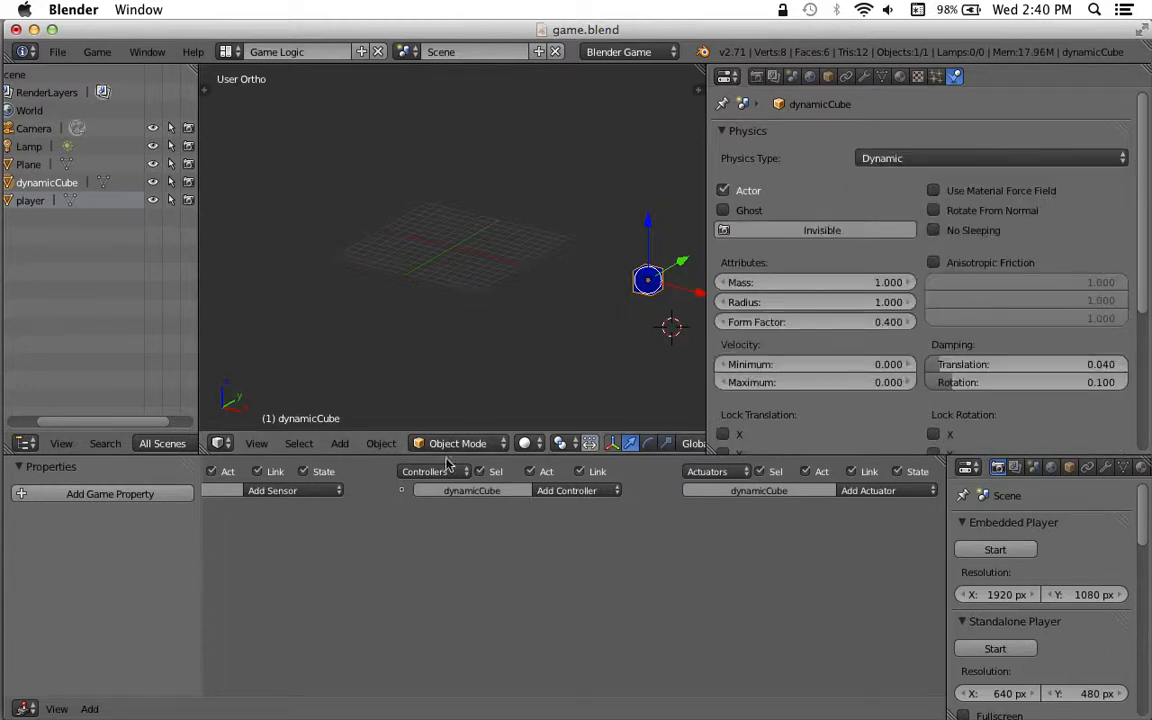
# - Return the 3D view to the first layer, select the player cube and set its Add Object actuator's object to dynamicCube
pyautogui.keyDown('ctrl'); pyautogui.scroll(-4, 640, 449); pyautogui.keyUp('ctrl')
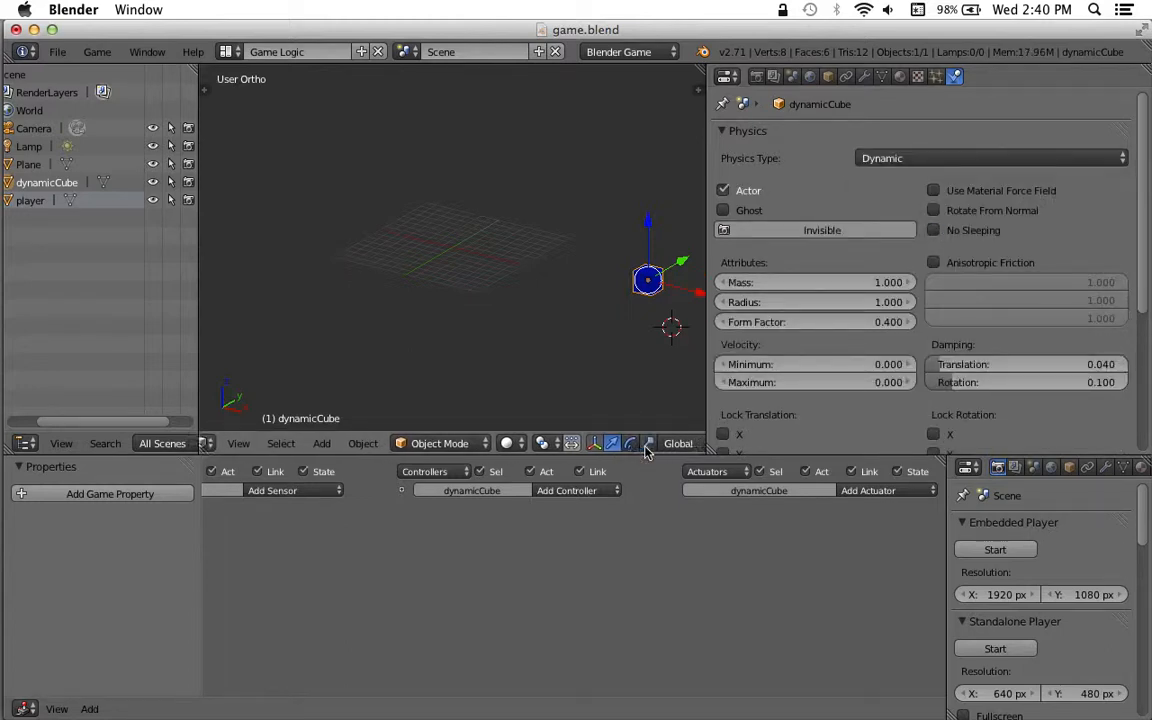
pyautogui.keyDown('ctrl'); pyautogui.scroll(-1, 645, 451); pyautogui.keyUp('ctrl')
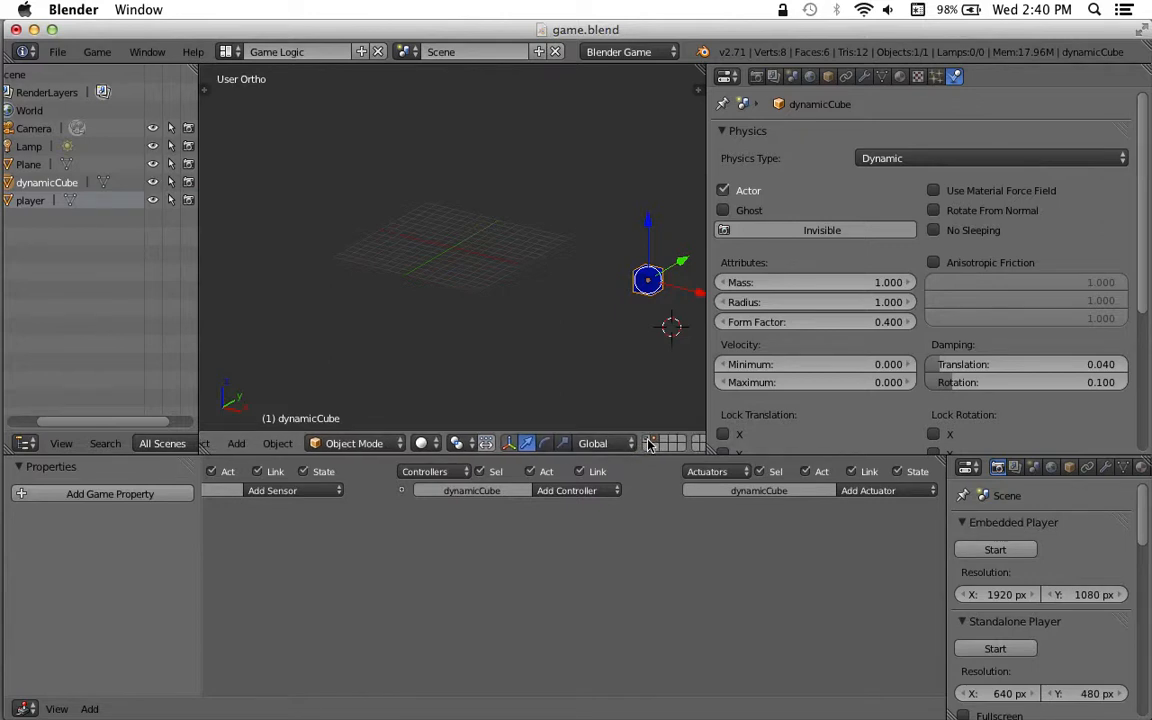
pyautogui.click(648, 445)
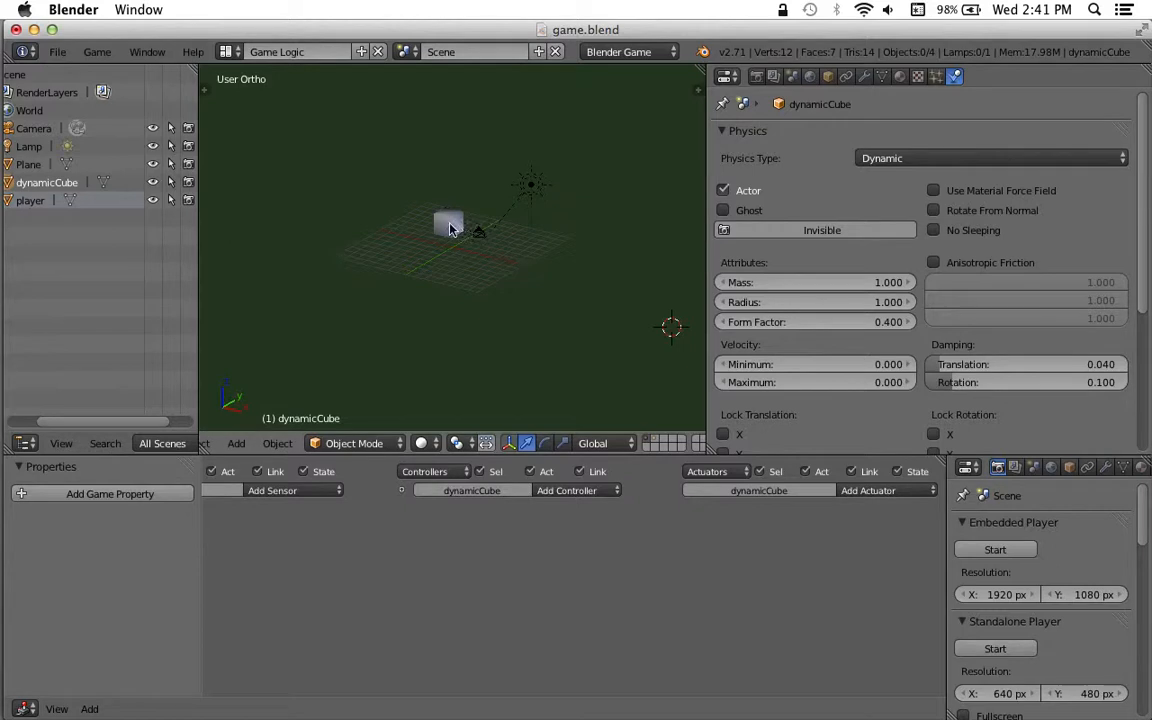
pyautogui.rightClick(449, 228)
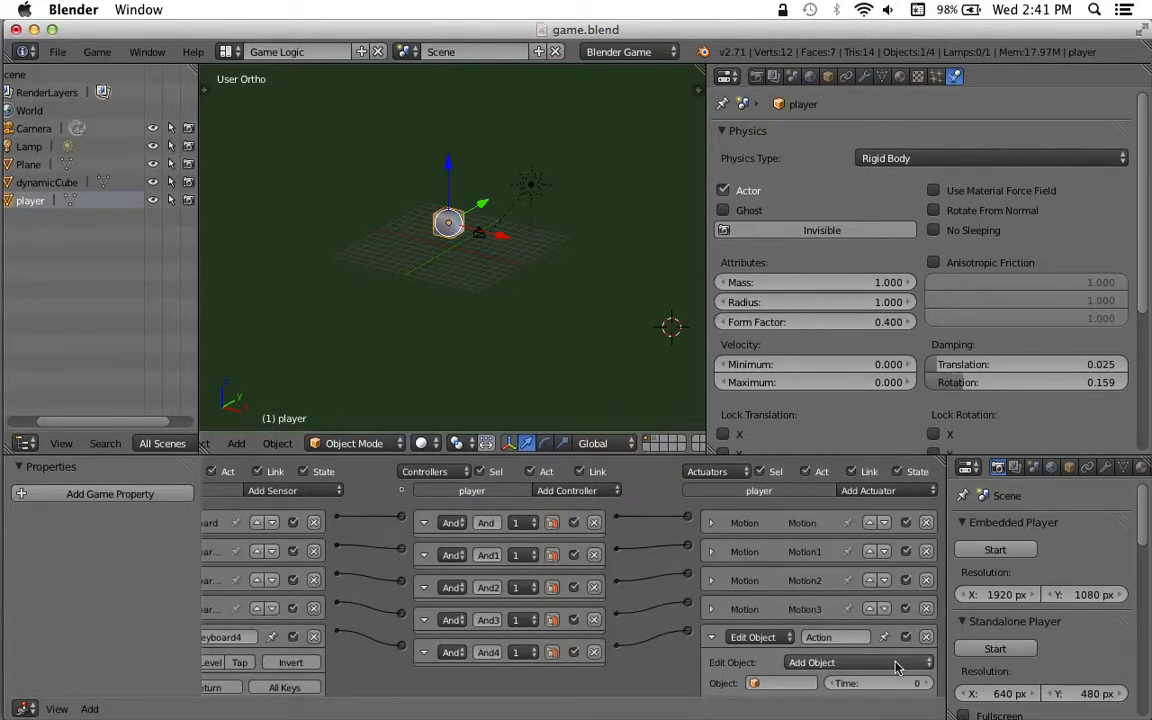
pyautogui.scroll(-3, 792, 620)
pyautogui.click(791, 619)
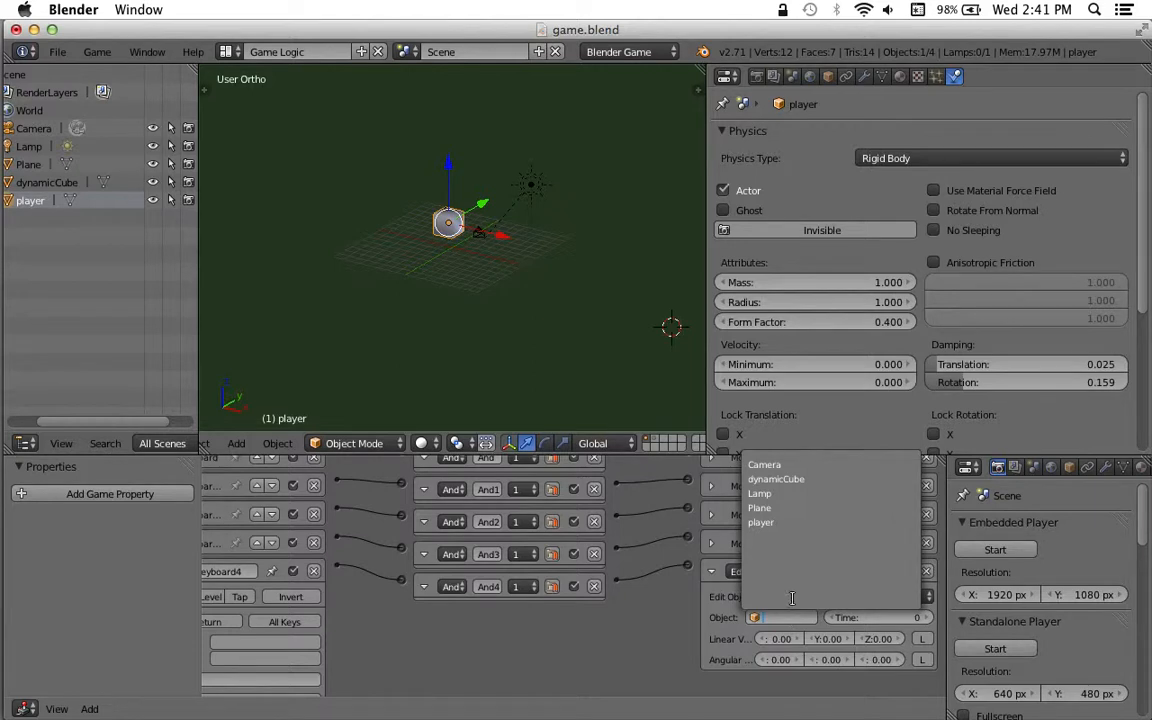
pyautogui.click(800, 480)
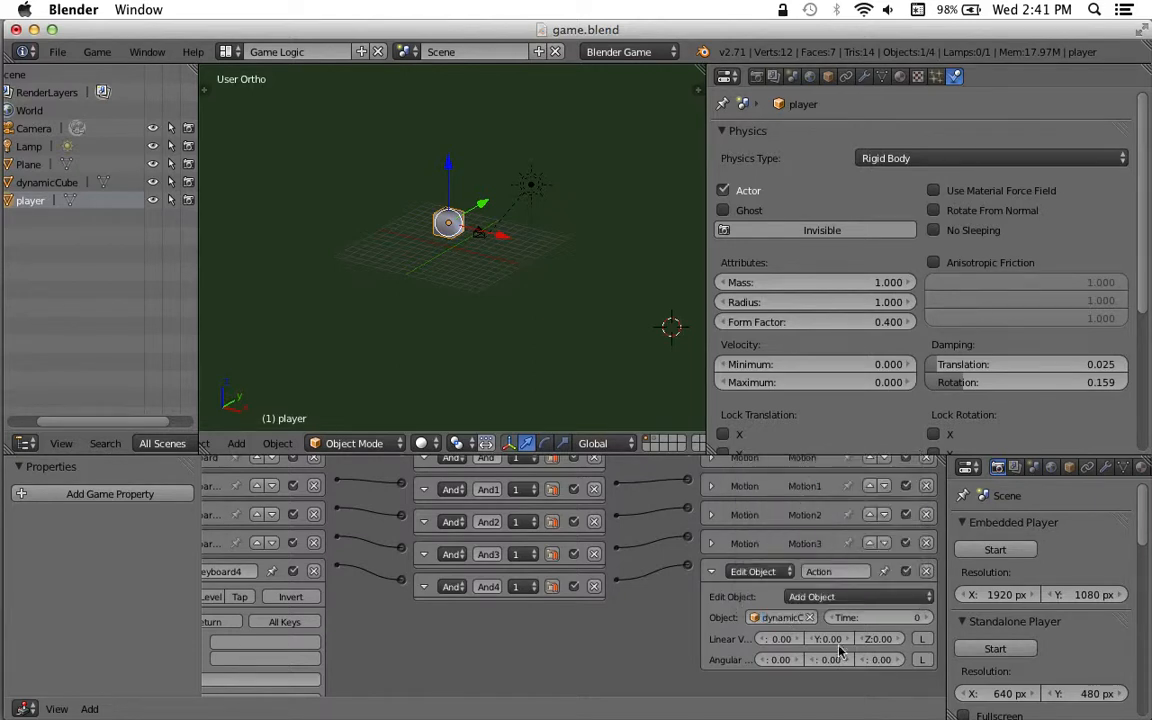
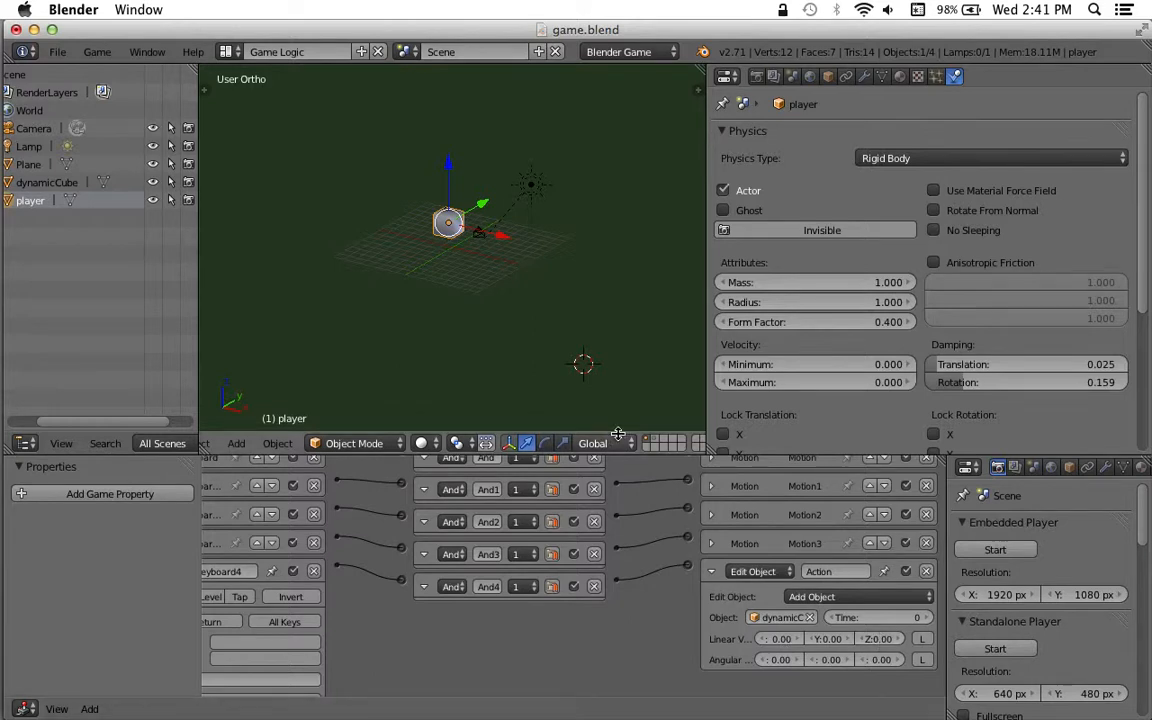
# - Run the game to test moving the player in several directions and spawning dynamicCube copies along its path, and stop it
pyautogui.click(605, 372)
pyautogui.press('p')
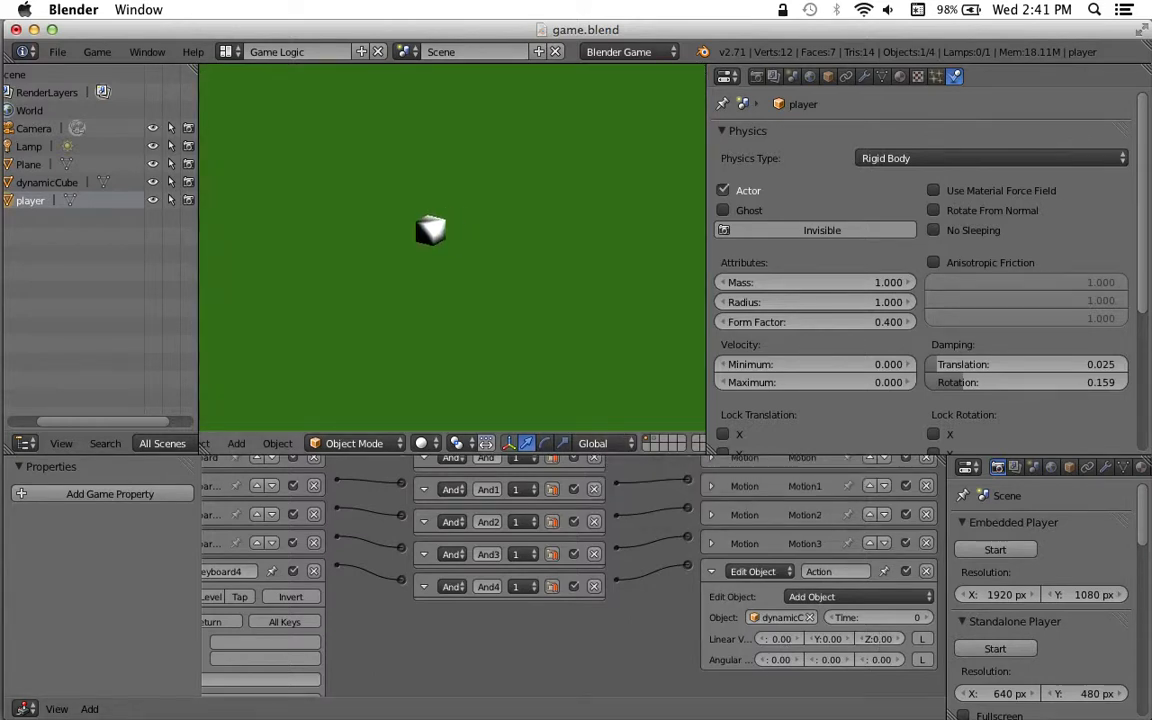
pyautogui.press('Left')
pyautogui.press('space')
pyautogui.press('Right')
pyautogui.press('Up')
pyautogui.press('space')
pyautogui.press('Right')
pyautogui.press('Left')
pyautogui.press('Up')
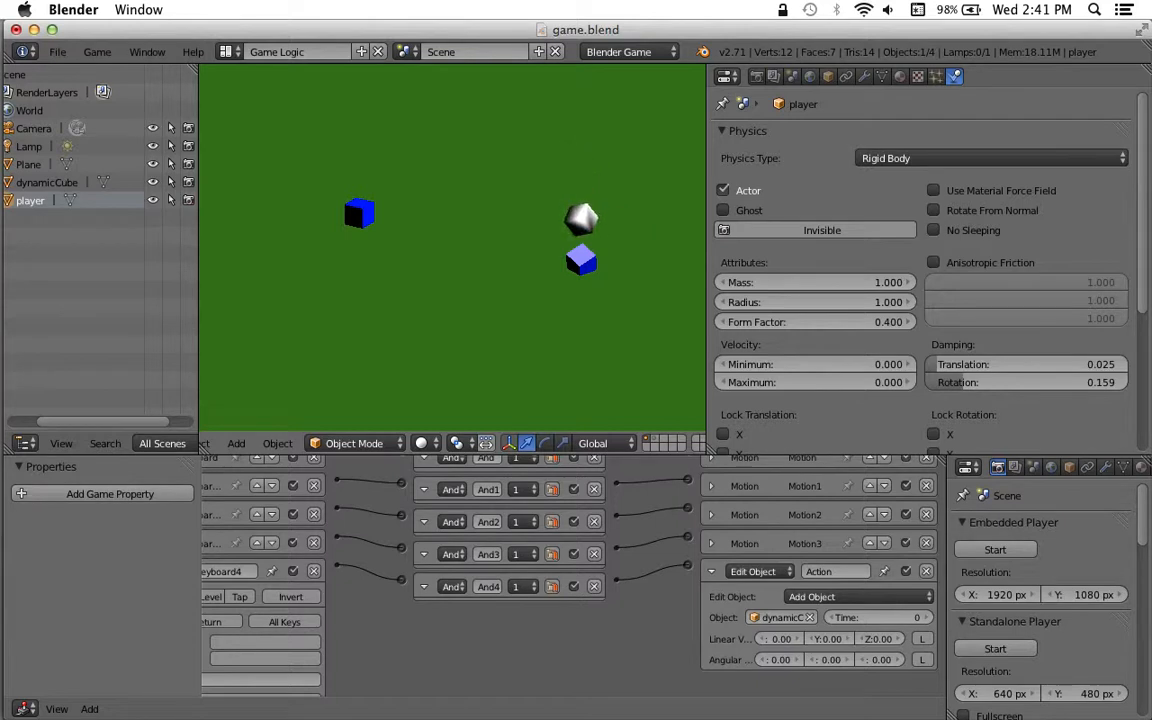
pyautogui.press('Right')
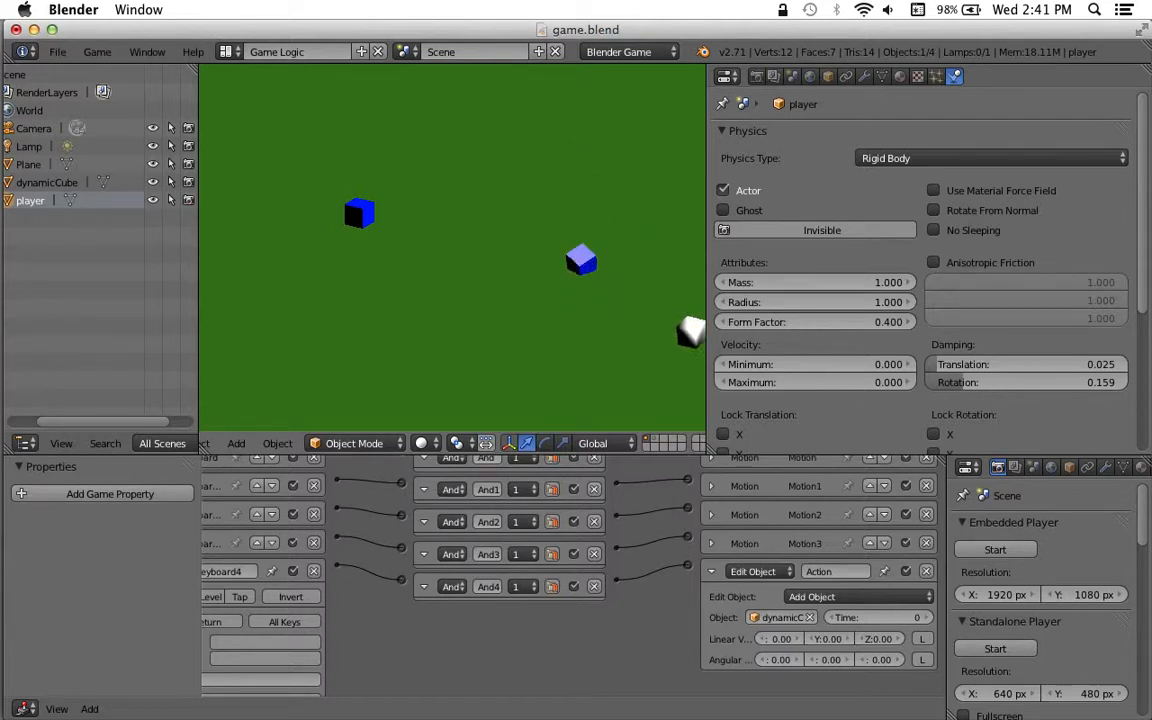
pyautogui.press('Left')
pyautogui.press('space')
pyautogui.press('space')
pyautogui.press('space')
pyautogui.press('space')
pyautogui.press('space')
pyautogui.press('space')
pyautogui.press('space')
pyautogui.press('space')
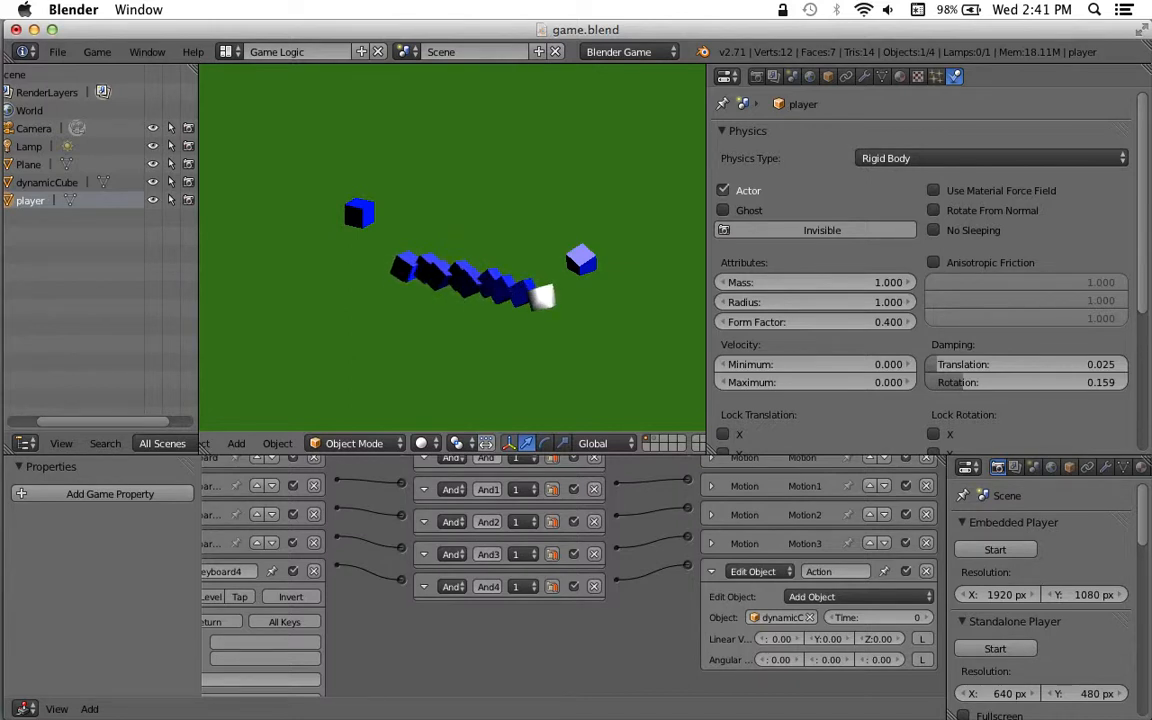
pyautogui.press('Escape')
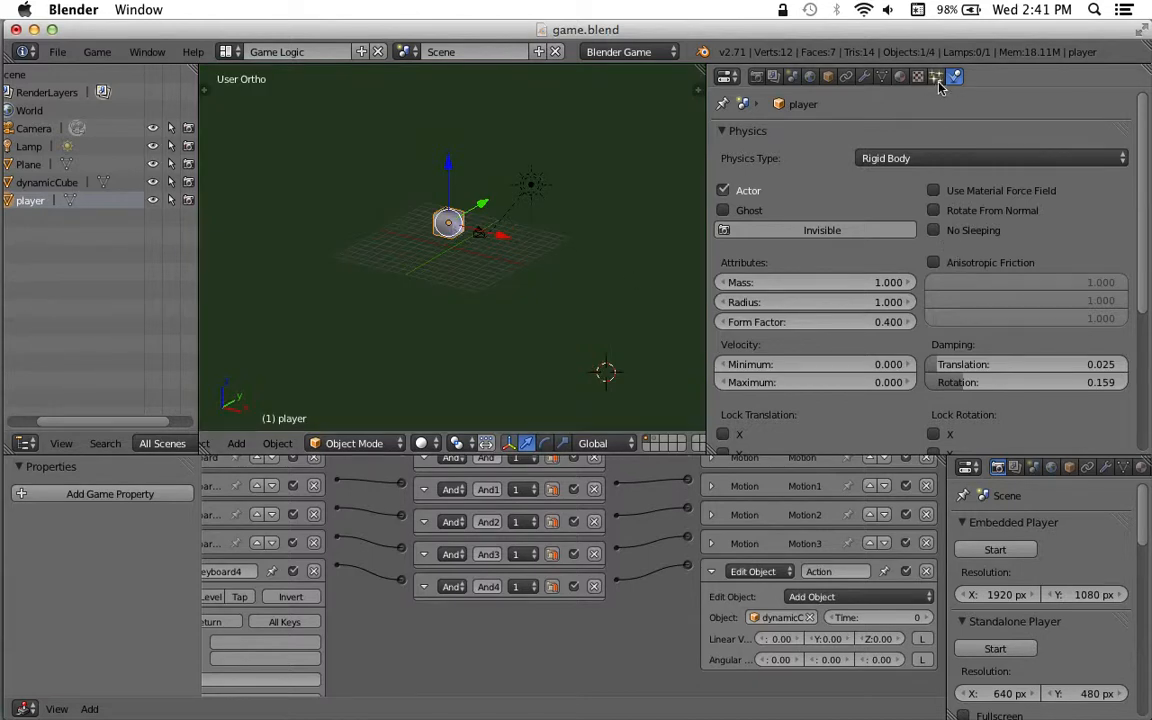
# - Set the player's physics type to Static and start the game
pyautogui.click(930, 159)
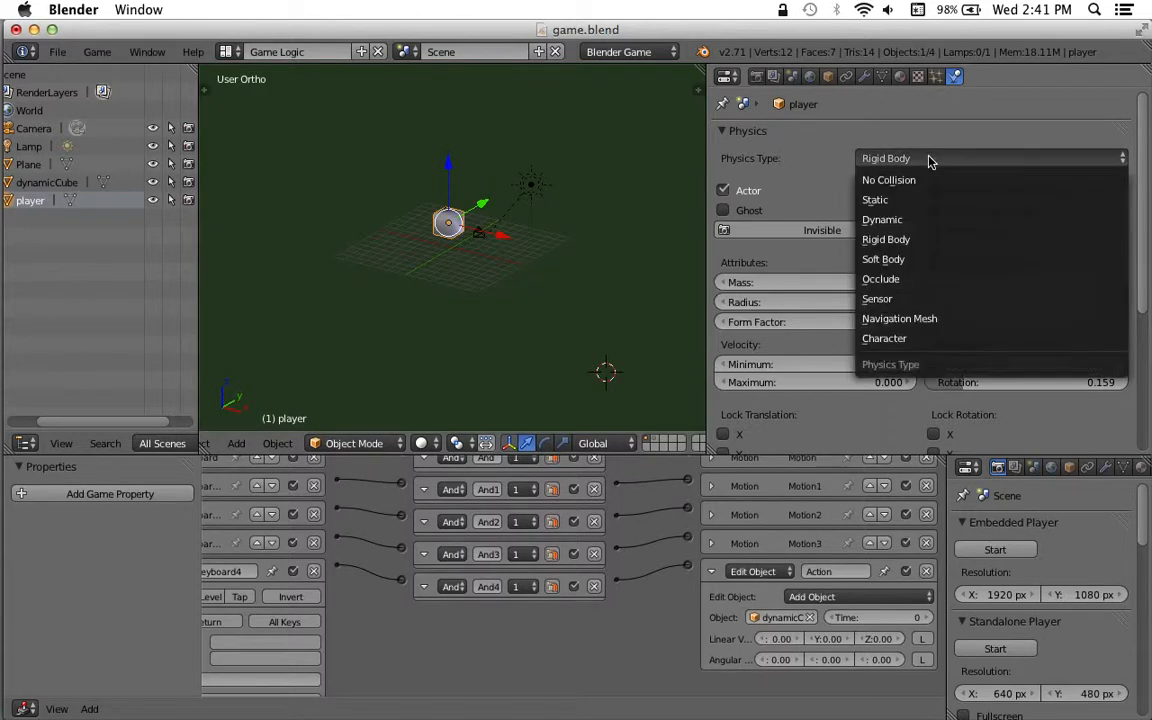
pyautogui.click(921, 199)
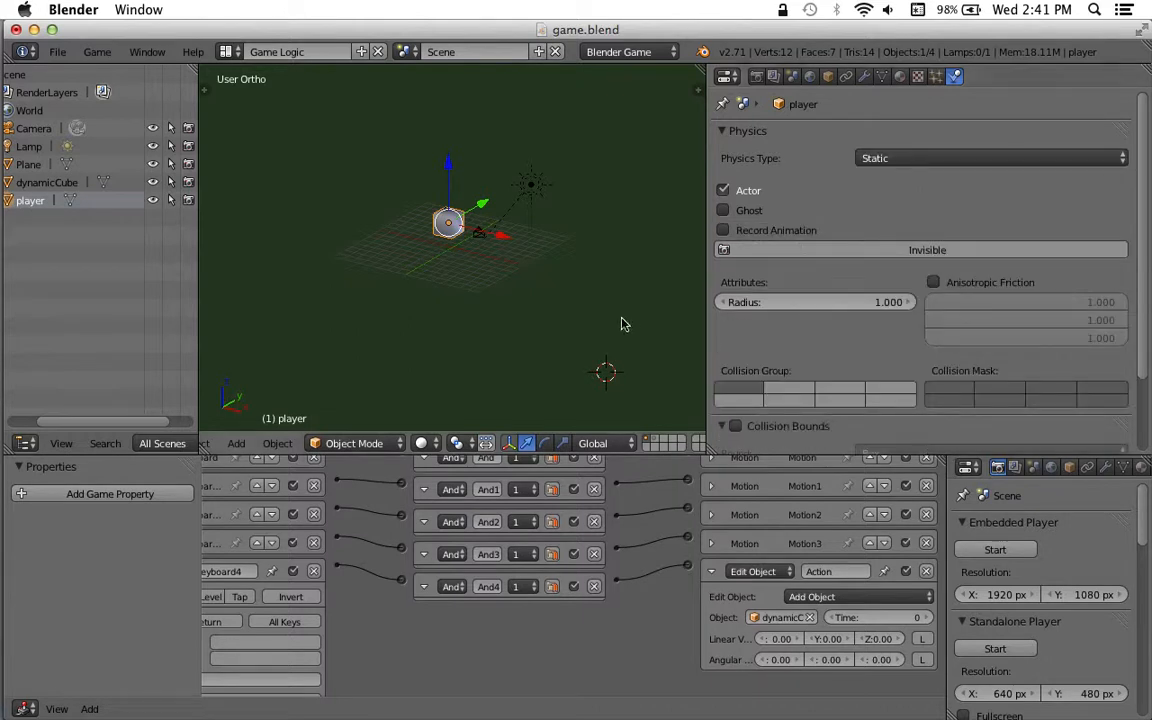
pyautogui.press('p')
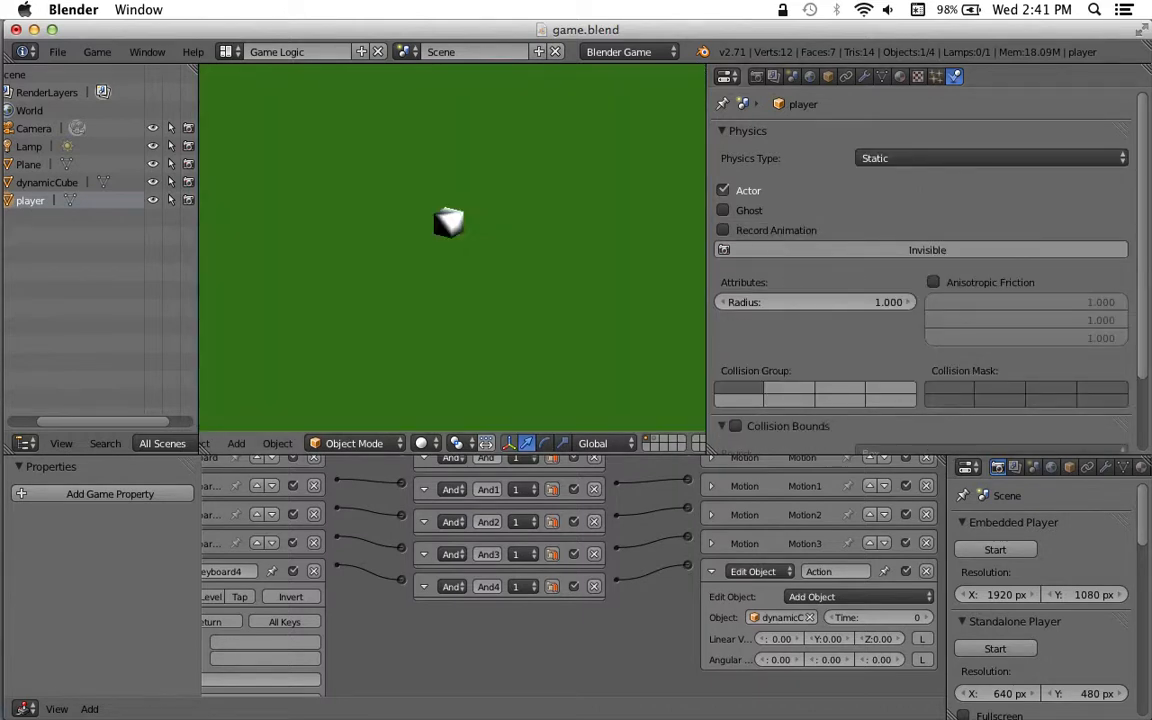
# - Move the player around the running game in all four directions to test its movement as a static object
pyautogui.press('Left')
pyautogui.press('Right')
pyautogui.press('space')
pyautogui.press('Left')
pyautogui.press('Right')
pyautogui.press('Up')
pyautogui.press('Up')
pyautogui.press('Up')
pyautogui.press('Up')
pyautogui.press('Left')
pyautogui.press('Up')
pyautogui.press('Right')
pyautogui.press('Down')
pyautogui.press('Left')
pyautogui.press('Up')
pyautogui.press('Right')
# - Spawn a series of dynamicCube copies from the player in the running game
pyautogui.press('Return')
pyautogui.press('Return')
pyautogui.press('Return')
pyautogui.press('Return')
pyautogui.press('Return')
pyautogui.press('Return')
pyautogui.press('Return')
pyautogui.press('Return')
pyautogui.press('Return')
pyautogui.press('Return')
pyautogui.press('Return')
pyautogui.press('Return')
pyautogui.press('Return')
pyautogui.press('Return')
pyautogui.press('Return')
pyautogui.press('Return')
# - Drive the player into and around the spawned blue cubes to test collisions, and stop the game
pyautogui.press('Right')
pyautogui.press('Down')
pyautogui.press('Left')
pyautogui.press('Up')
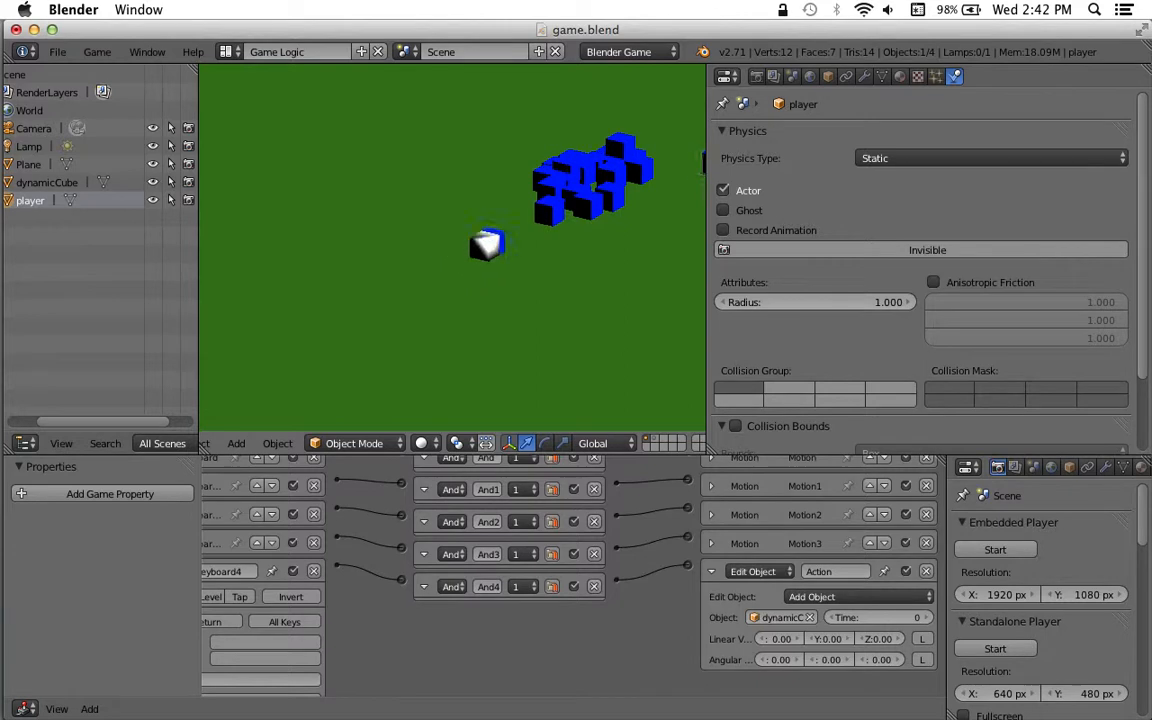
pyautogui.press('Up')
pyautogui.press('Down')
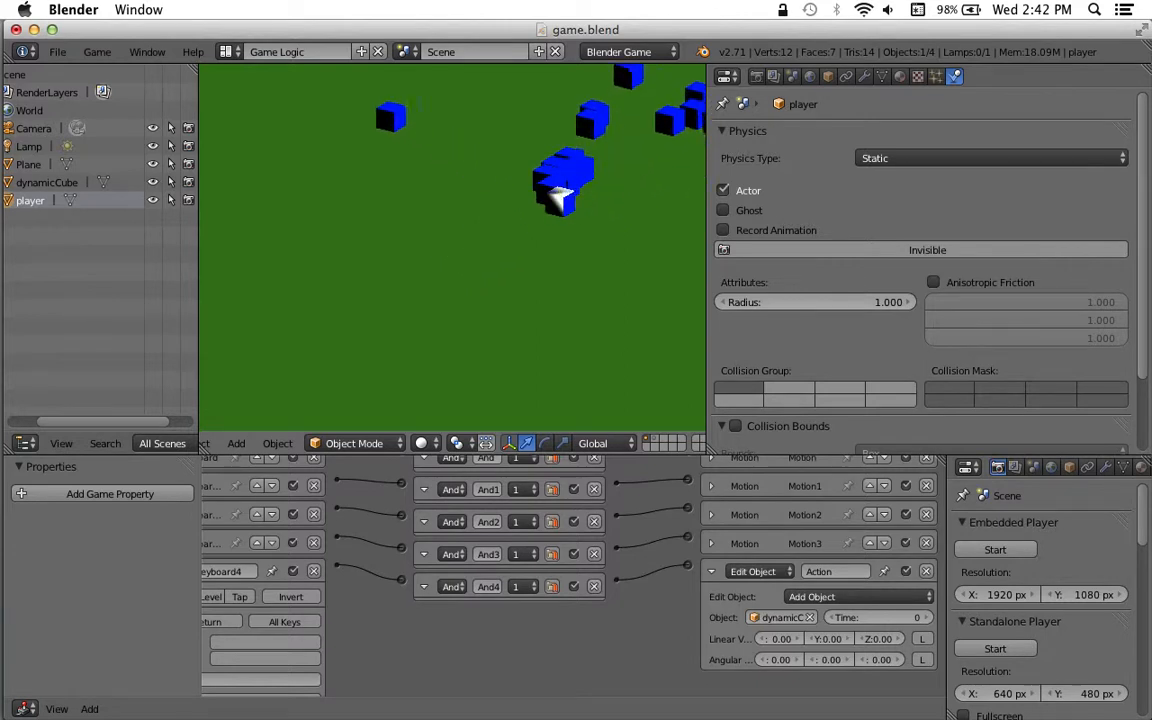
pyautogui.press('Left')
pyautogui.press('Up')
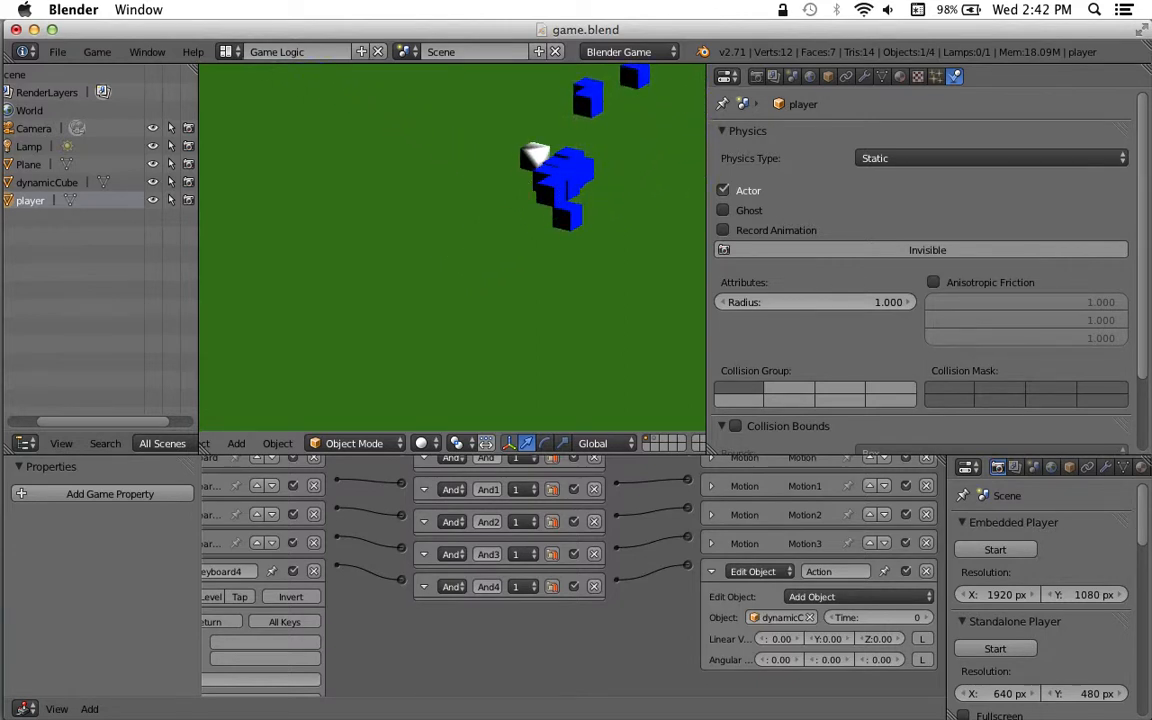
pyautogui.press('Up')
pyautogui.press('Right')
pyautogui.press('Down')
pyautogui.press('Right')
pyautogui.press('Down')
pyautogui.press('Left')
pyautogui.press('Up')
pyautogui.press('Left')
pyautogui.press('Up')
pyautogui.press('Right')
pyautogui.press('Down')
pyautogui.press('Left')
pyautogui.press('Up')
pyautogui.press('Up')
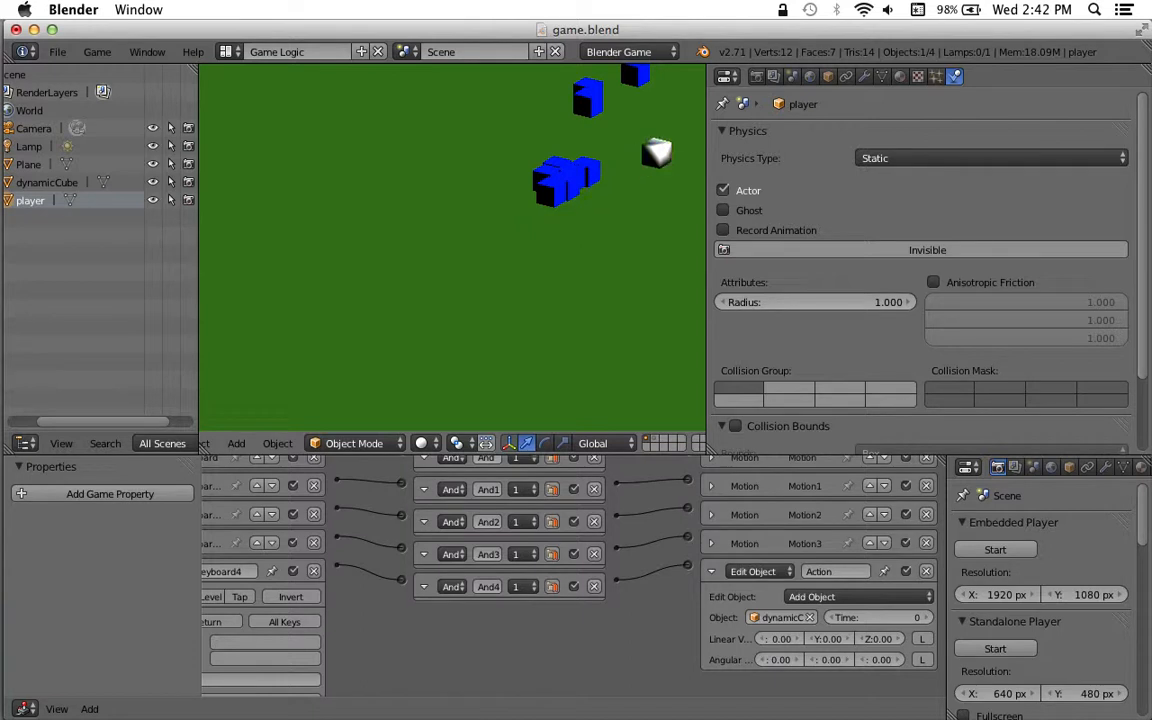
pyautogui.press('Down')
pyautogui.press('Right')
pyautogui.press('Left')
pyautogui.press('Escape')
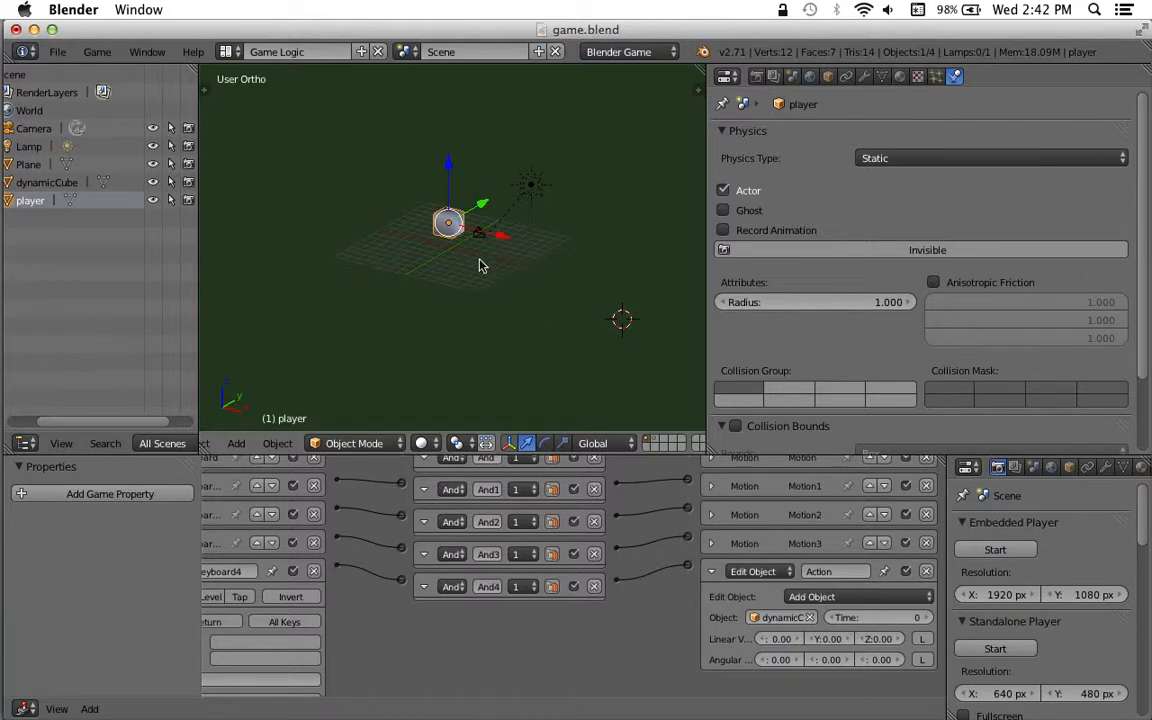
pyautogui.scroll(1, 252, 449)
pyautogui.scroll(1, 260, 449)
pyautogui.click(260, 444)
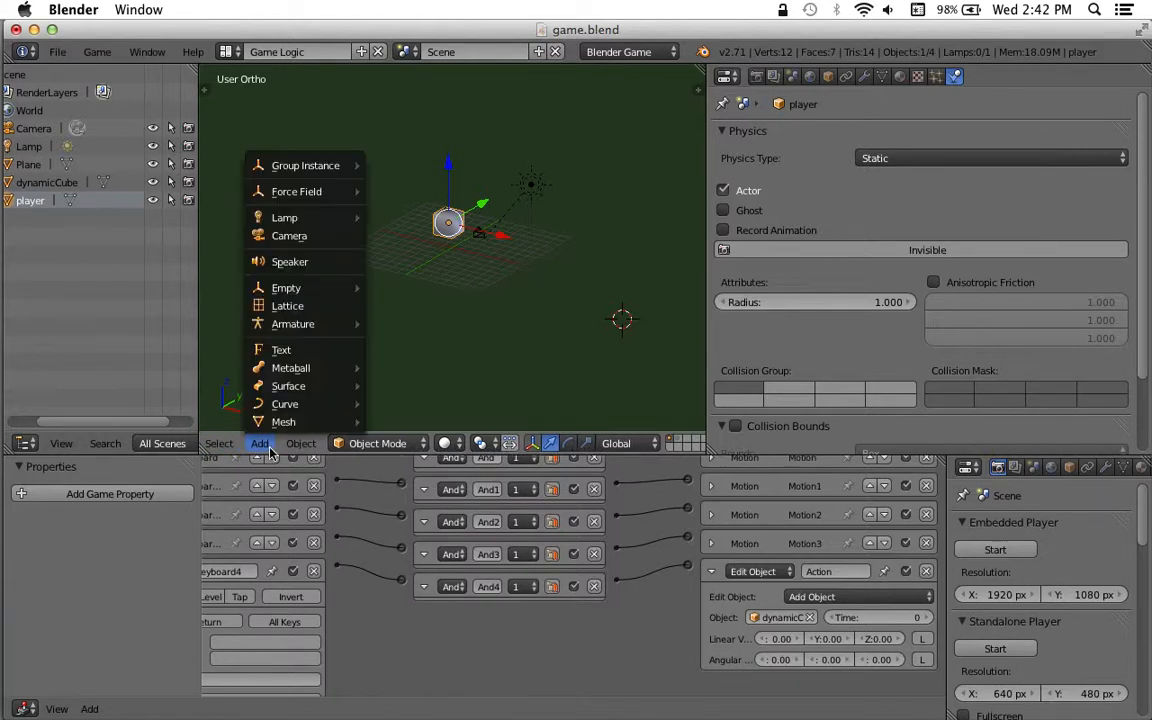
pyautogui.click(417, 406)
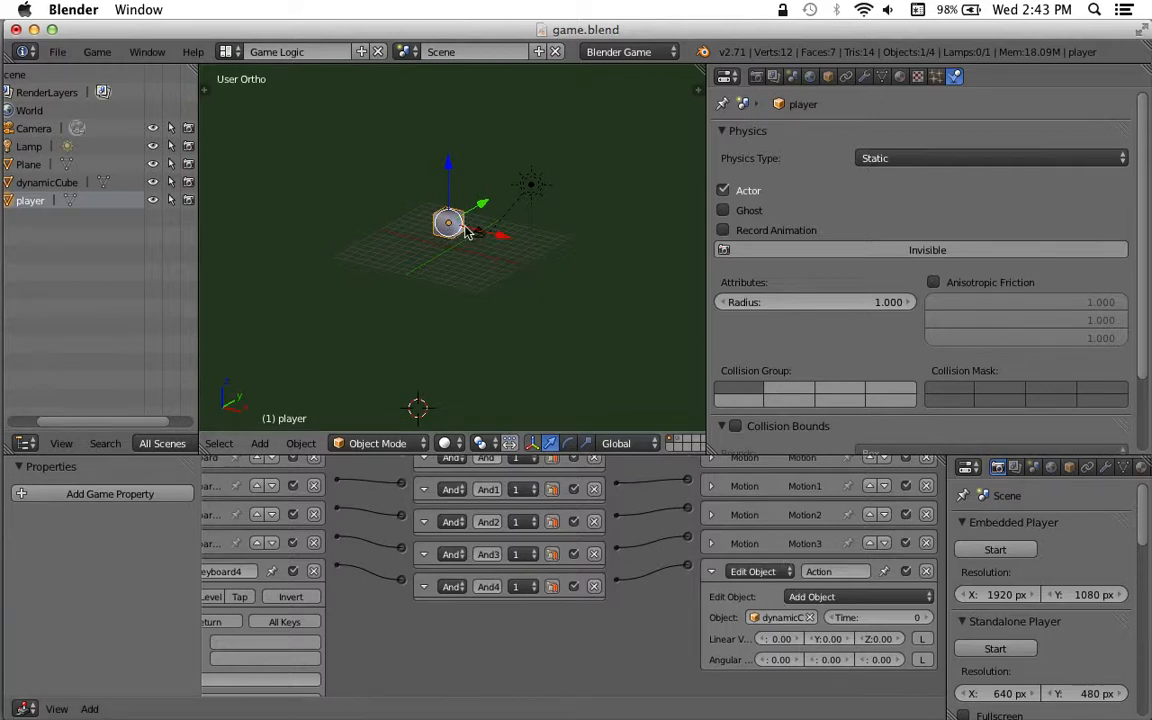
# - Set the X linear velocity of the player's Add Object actuator to 2
pyautogui.click(782, 640)
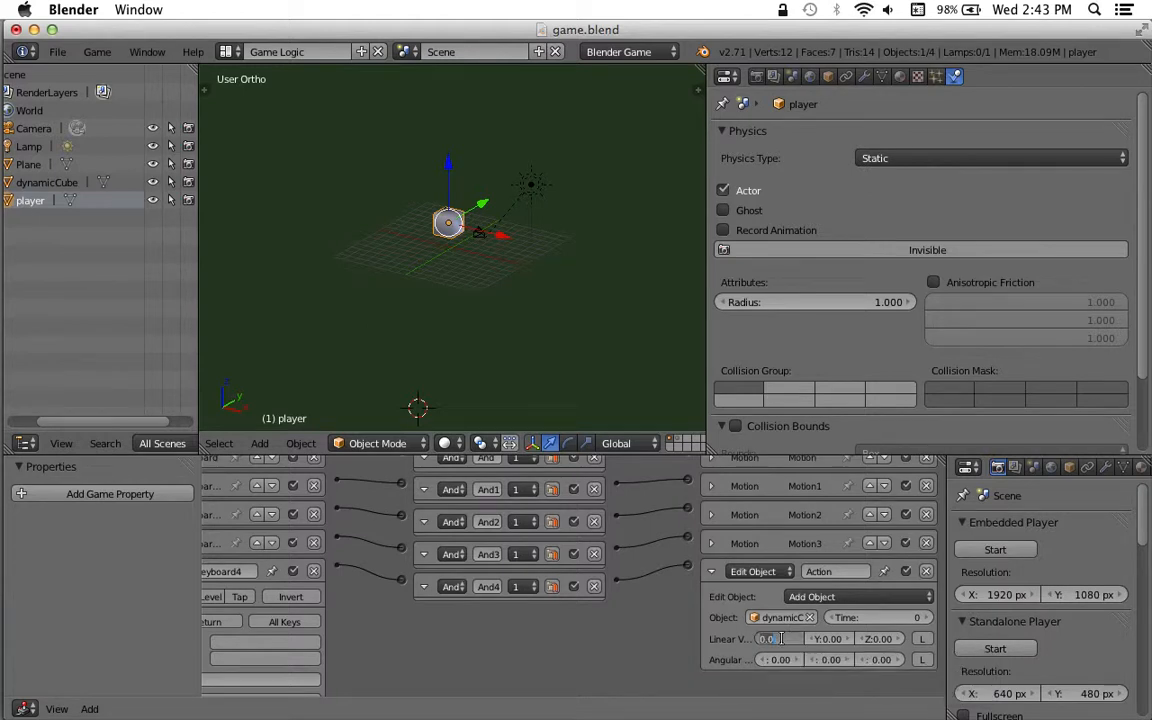
pyautogui.write('2')
pyautogui.press('Return')
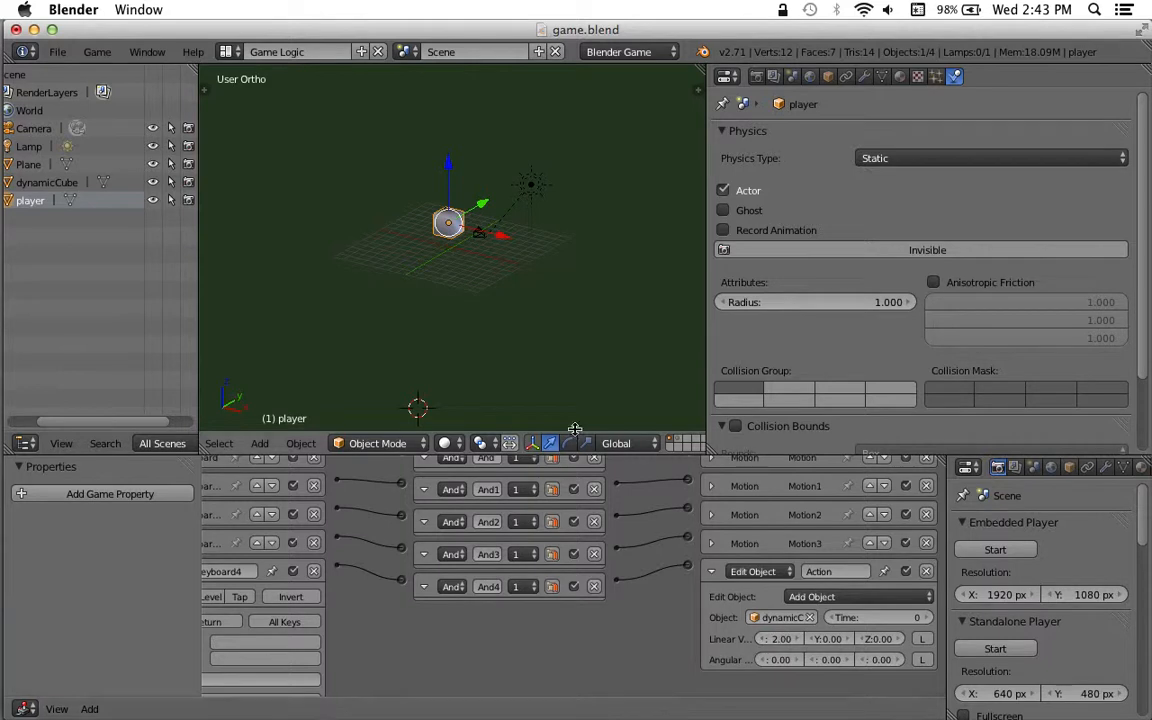
# - Run the game to test spawning cubes with the X linear velocity while moving the player in several directions, and stop it
pyautogui.click(568, 339)
pyautogui.press('p')
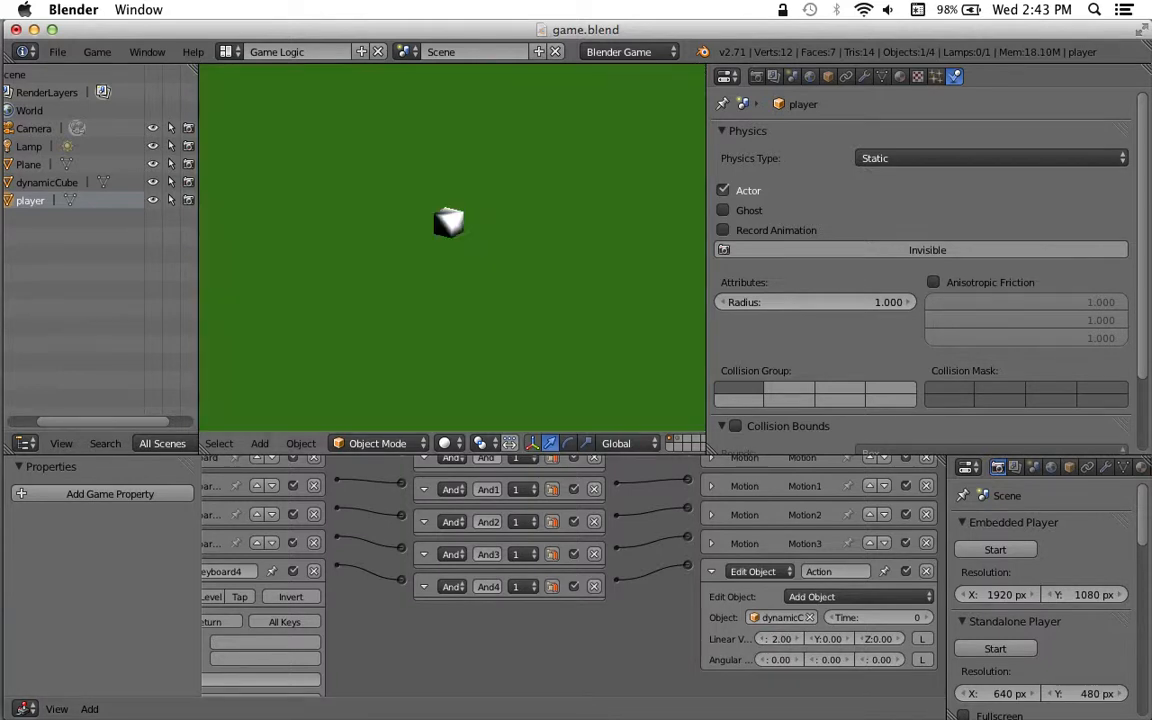
pyautogui.press('space')
pyautogui.press('Left')
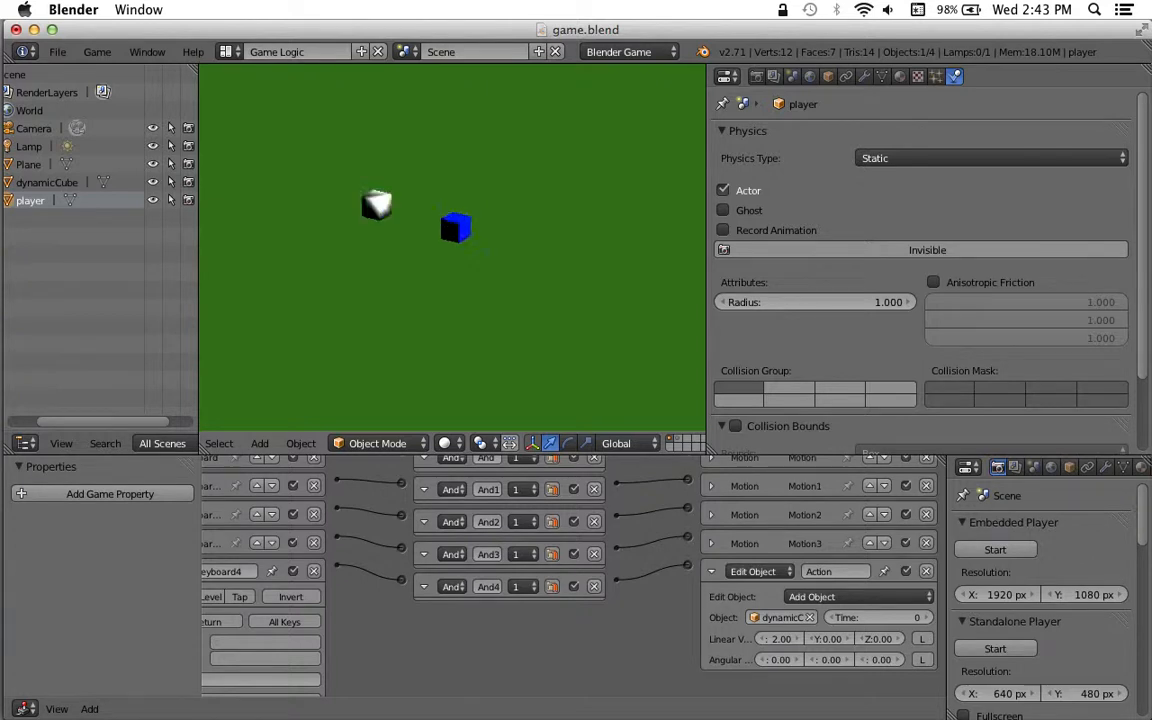
pyautogui.press('Up')
pyautogui.press('Right')
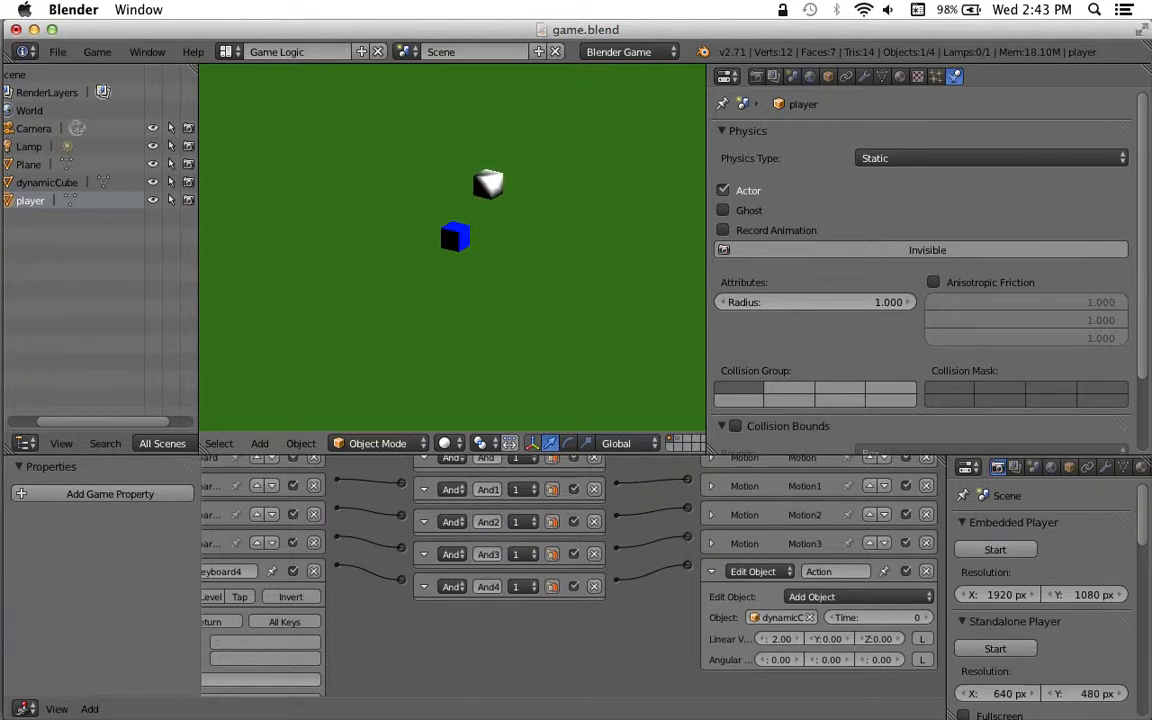
pyautogui.press('Down')
pyautogui.press('Right')
pyautogui.press('Down')
pyautogui.press('Down')
pyautogui.press('Up')
pyautogui.press('Down')
pyautogui.press('Left')
pyautogui.press('Up')
pyautogui.press('Right')
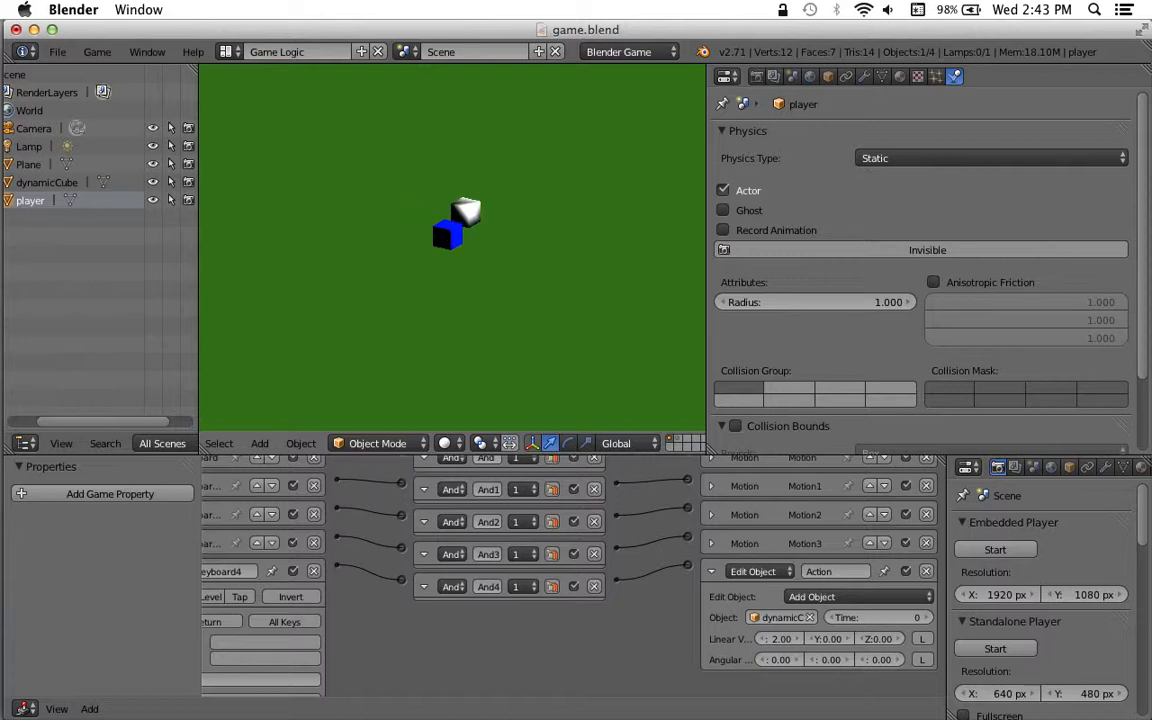
pyautogui.press('Down')
pyautogui.press('Down')
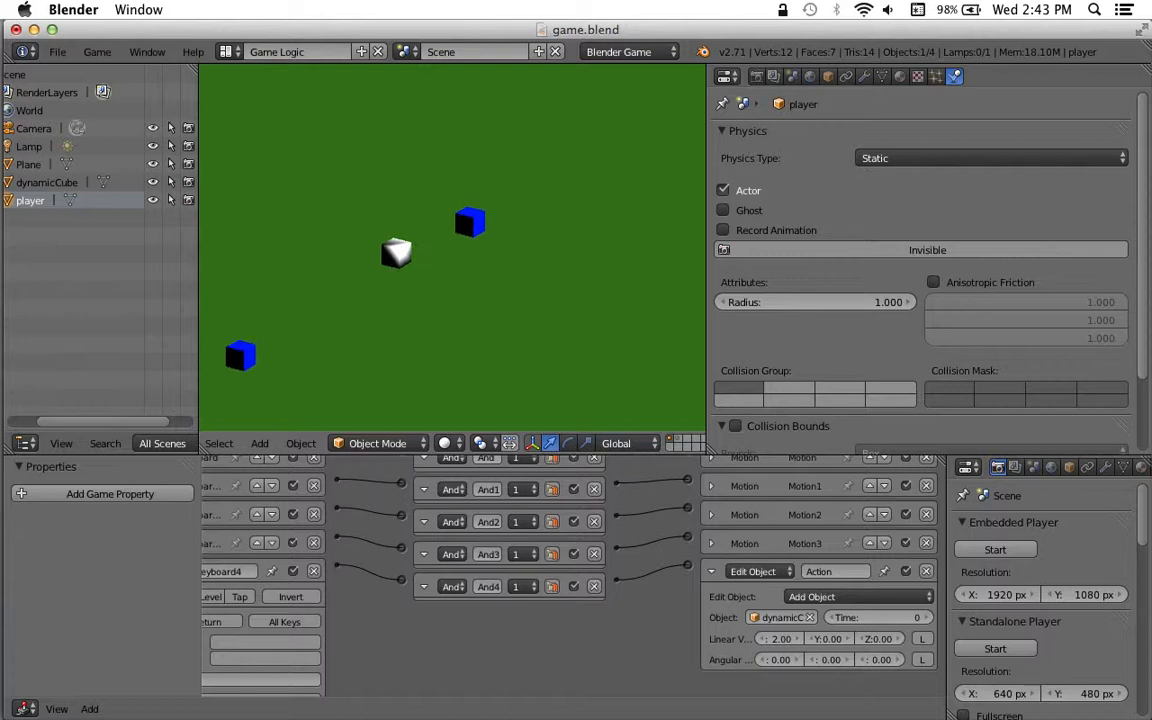
pyautogui.press('Up')
pyautogui.press('Return')
pyautogui.press('Return')
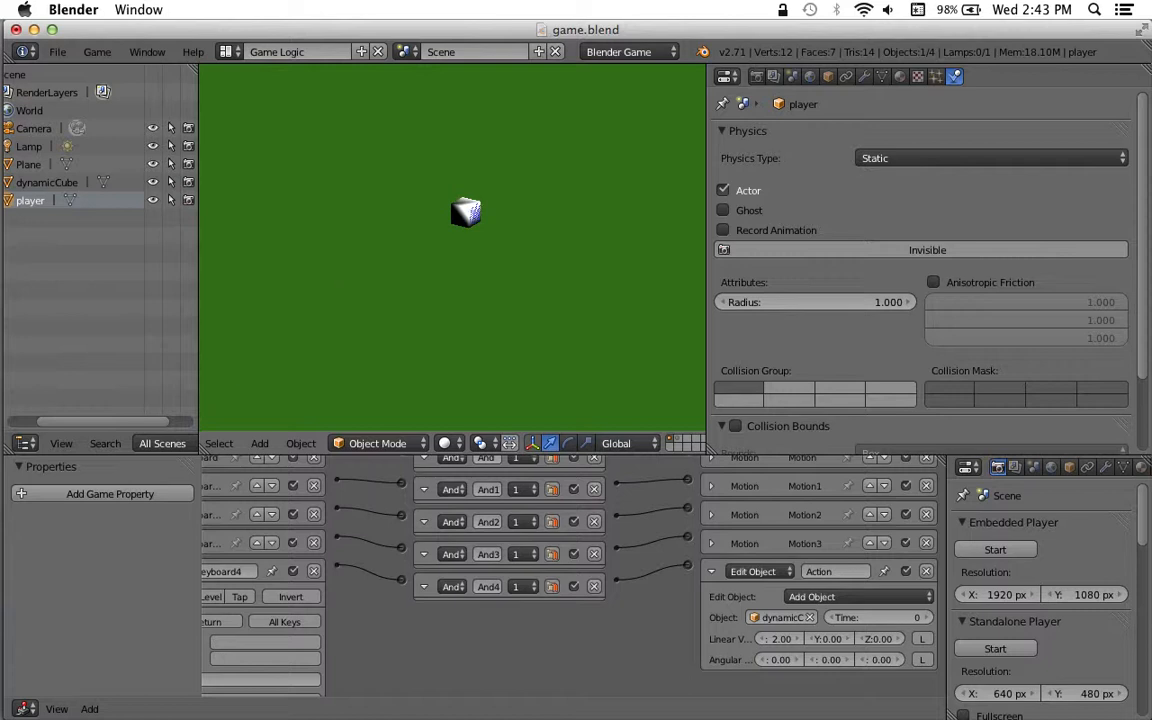
pyautogui.press('Escape')
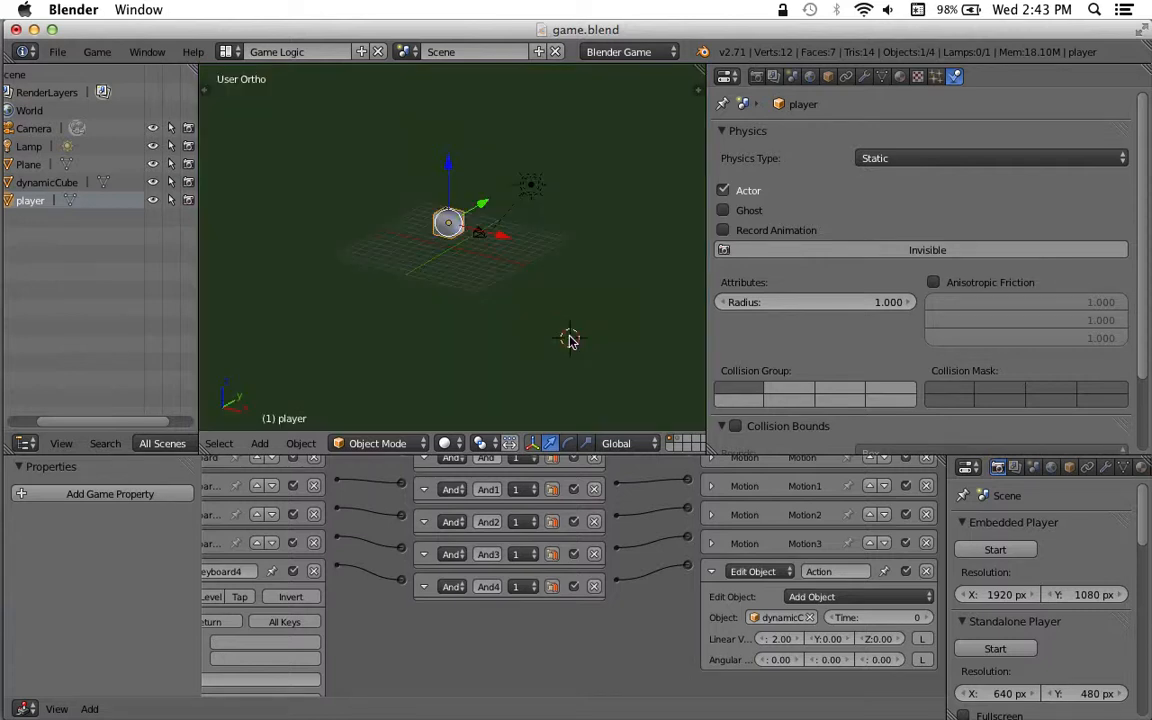
# - Set the Add Object actuator's X linear velocity to 5
pyautogui.click(786, 640)
pyautogui.write('5')
pyautogui.press('Return')
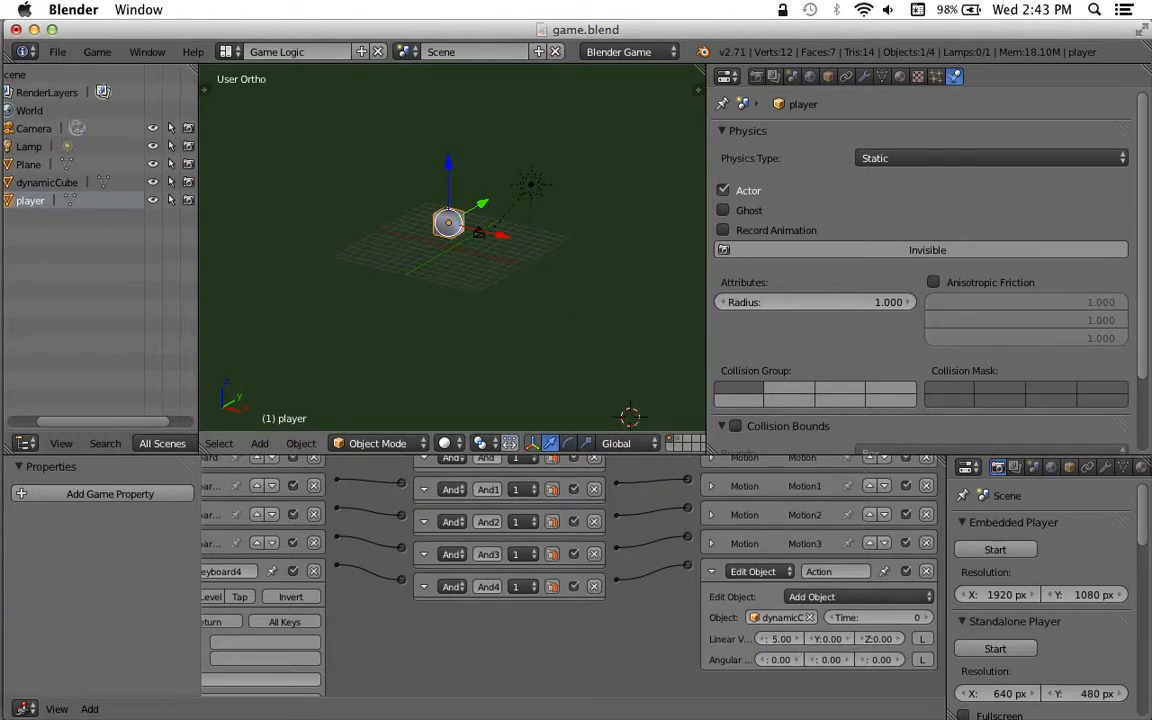
# - Run the game briefly to test the faster spawn velocity while moving the player up and down, and stop it
pyautogui.press('p')
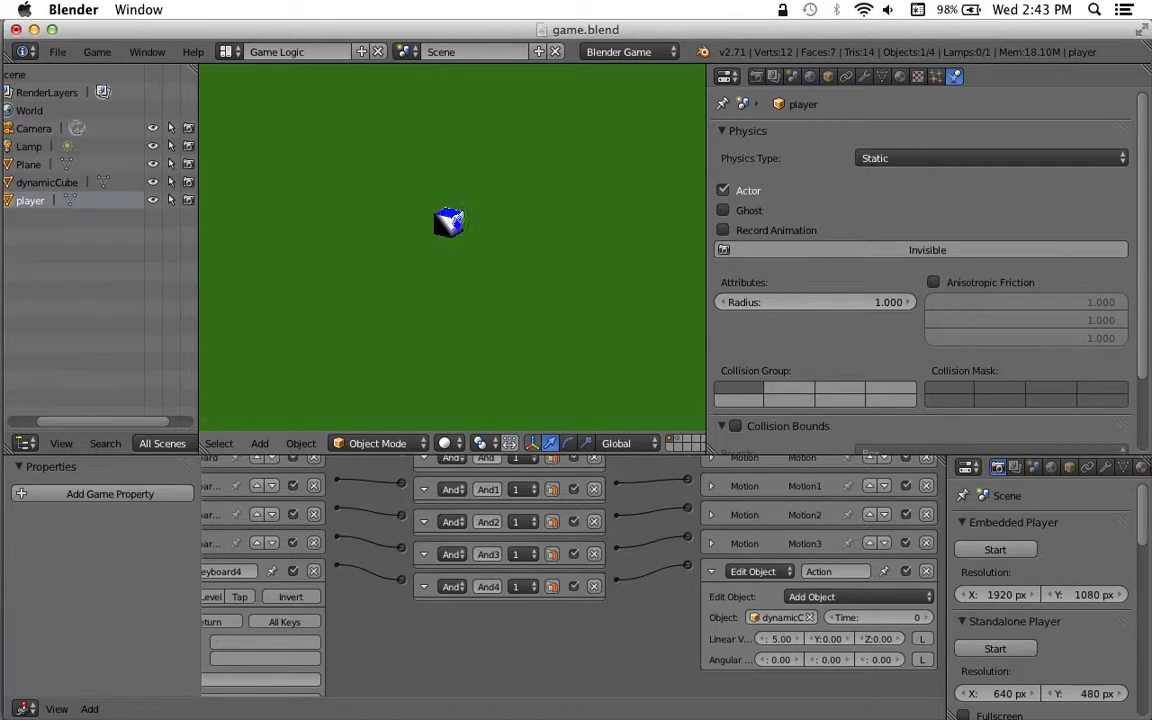
pyautogui.press('Up')
pyautogui.press('Down')
pyautogui.press('Escape')
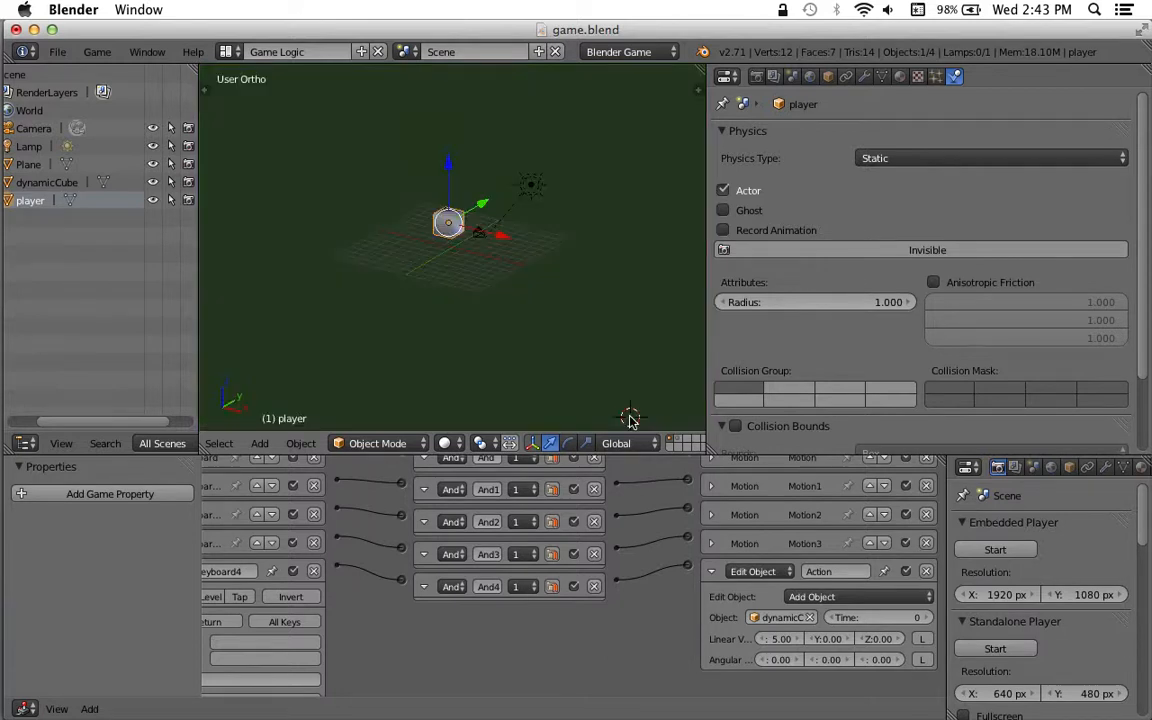
# - Reset the Add Object actuator's X linear velocity to 0 and test spawning a cube in a short game run
pyautogui.click(784, 643)
pyautogui.click(578, 399)
pyautogui.press('p')
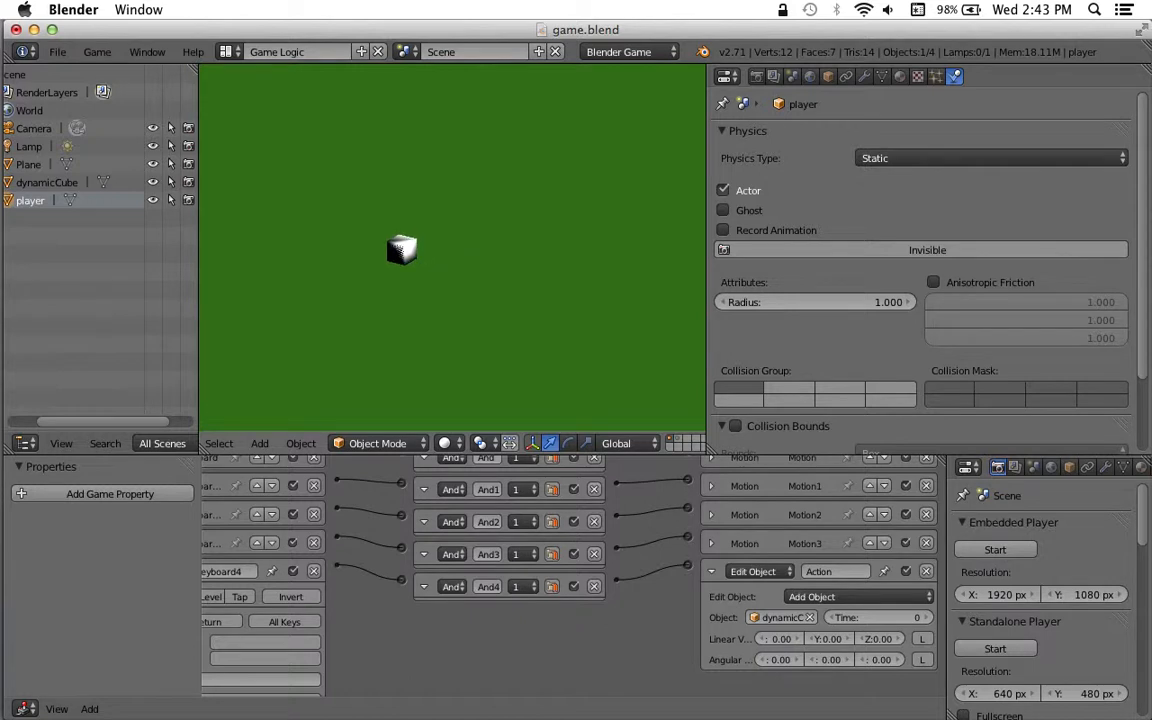
pyautogui.press('Return')
pyautogui.press('Down')
pyautogui.press('Up')
pyautogui.press('Escape')
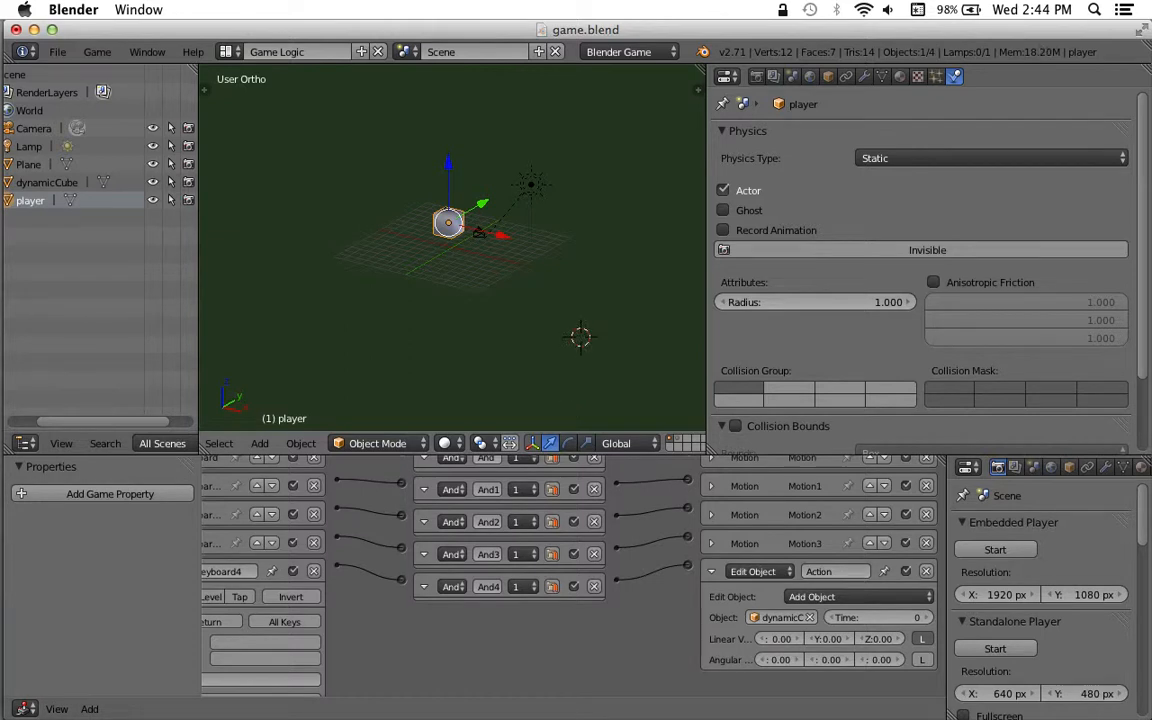
# - Run the game again to test moving the player in all directions and spawning a cube, and stop it
pyautogui.press('p')
pyautogui.press('Right')
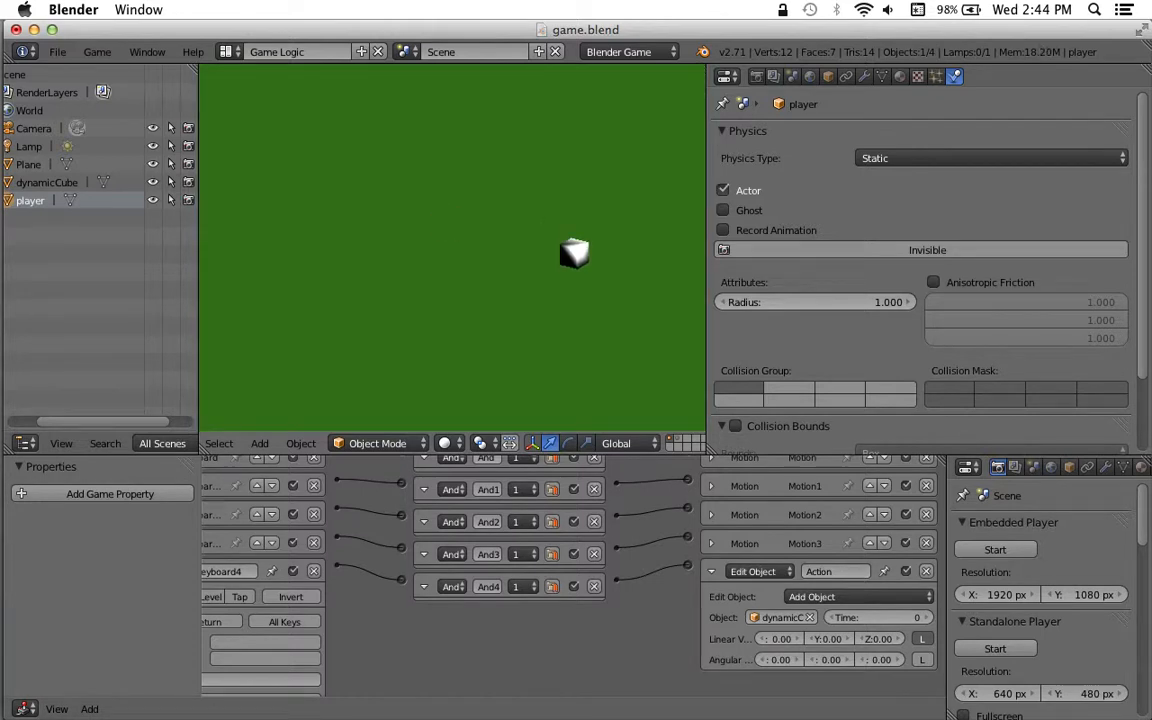
pyautogui.press('Right')
pyautogui.press('Down')
pyautogui.press('Left')
pyautogui.press('Return')
pyautogui.press('Left')
pyautogui.press('Up')
pyautogui.press('Left')
pyautogui.press('Up')
pyautogui.press('Up')
pyautogui.press('Down')
pyautogui.press('Right')
pyautogui.press('Down')
pyautogui.press('Escape')
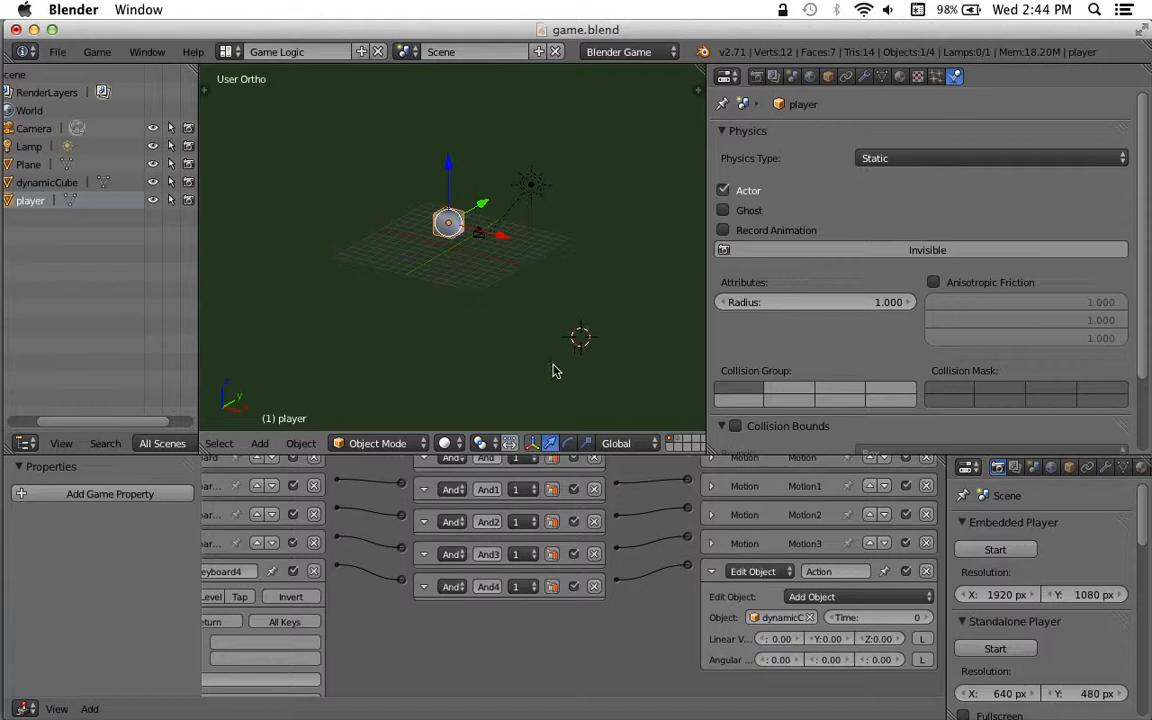
# - Select the player cube and set its location to X 0, Y 0 and Z 0
pyautogui.rightClick(451, 228)
pyautogui.rightClick(451, 228)
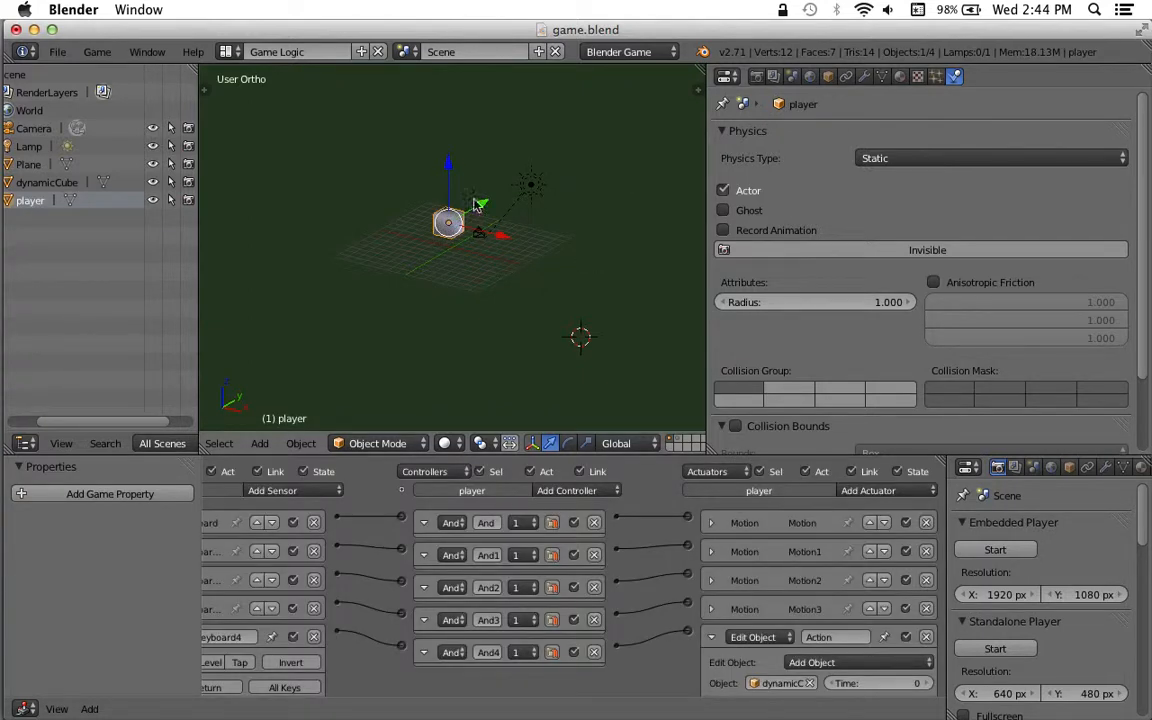
pyautogui.click(828, 77)
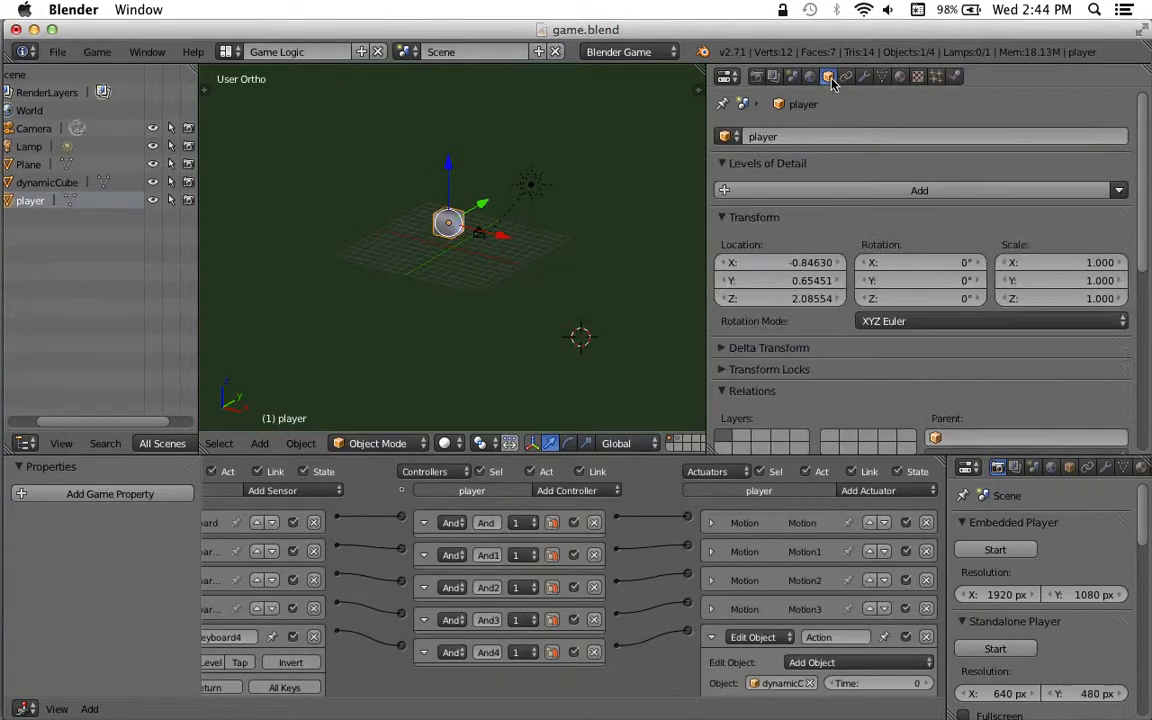
pyautogui.click(814, 268)
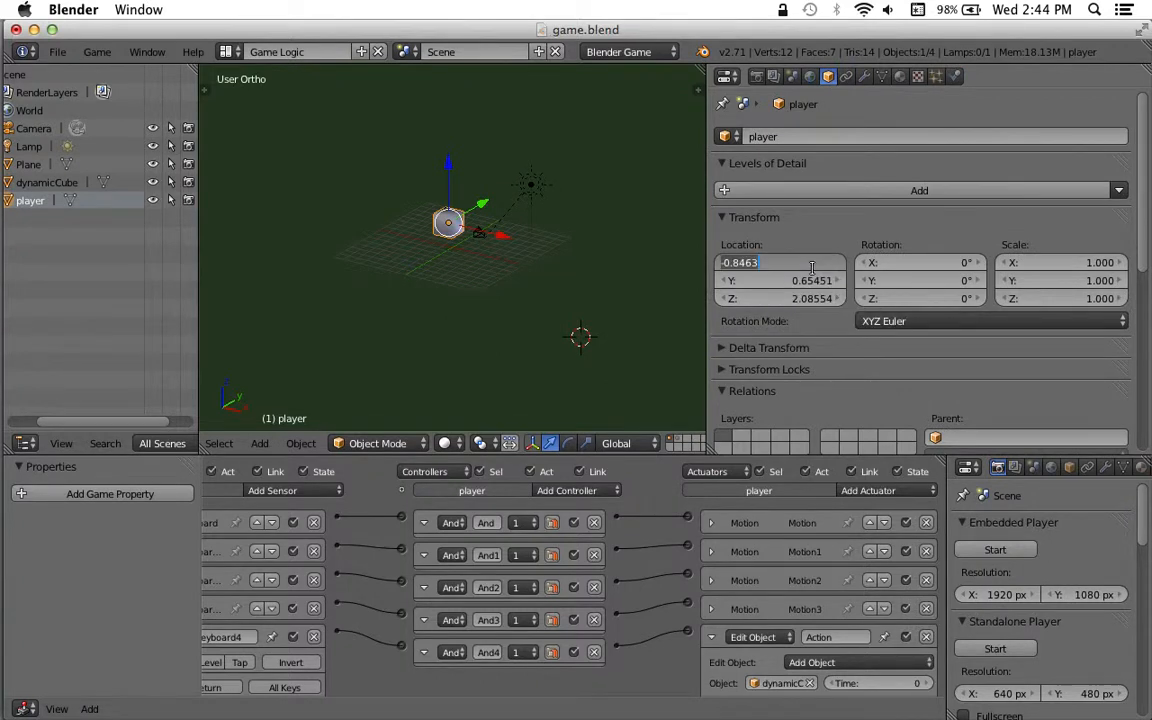
pyautogui.write('0')
pyautogui.press('Tab')
pyautogui.write('0')
pyautogui.press('Tab')
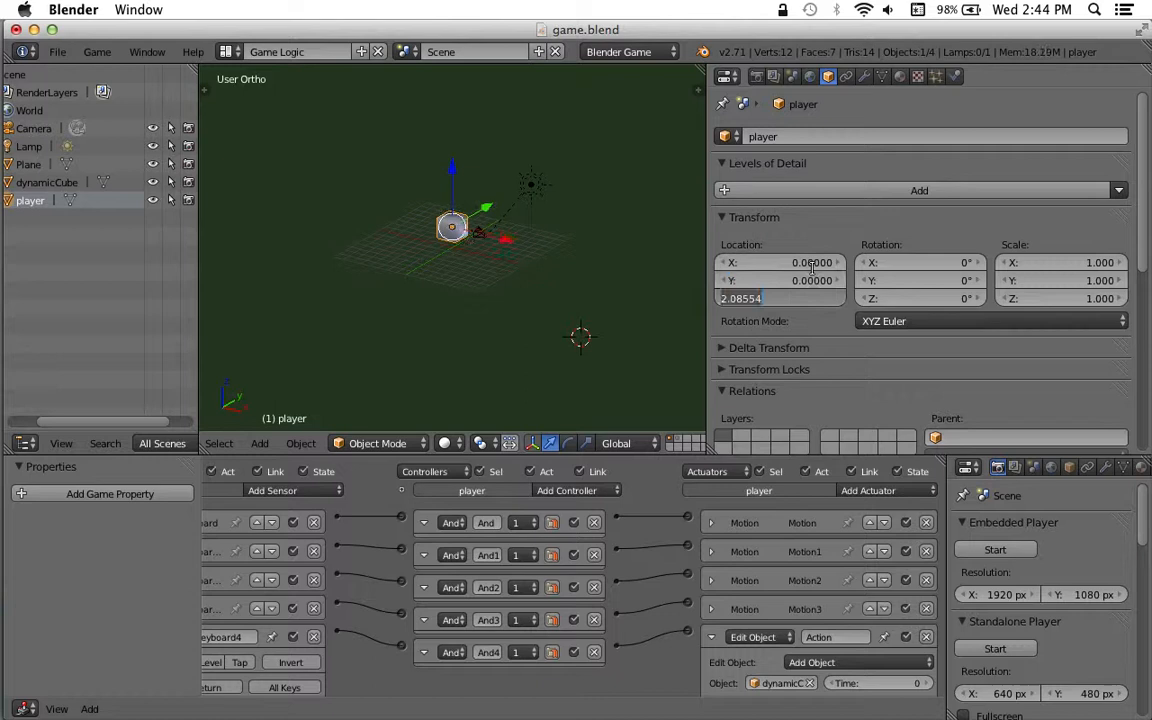
pyautogui.write('0')
pyautogui.press('Return')
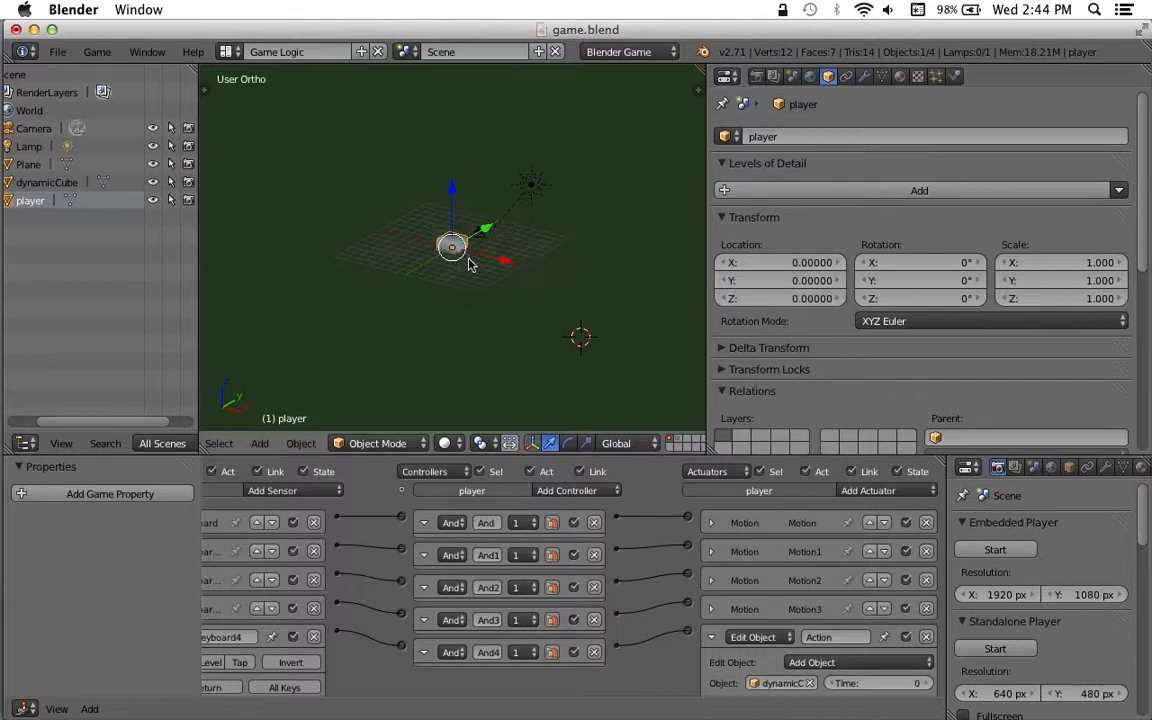
# - Raise the player cube by setting its Z location to 1
pyautogui.click(800, 299)
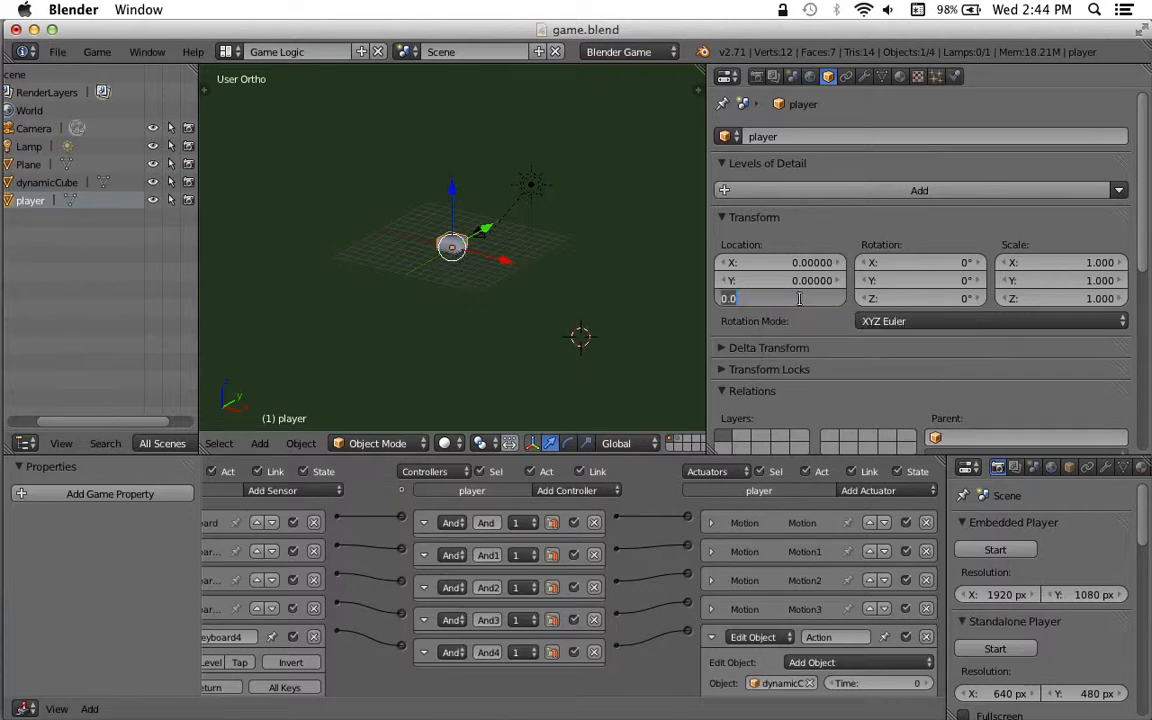
pyautogui.write('1')
pyautogui.press('Return')
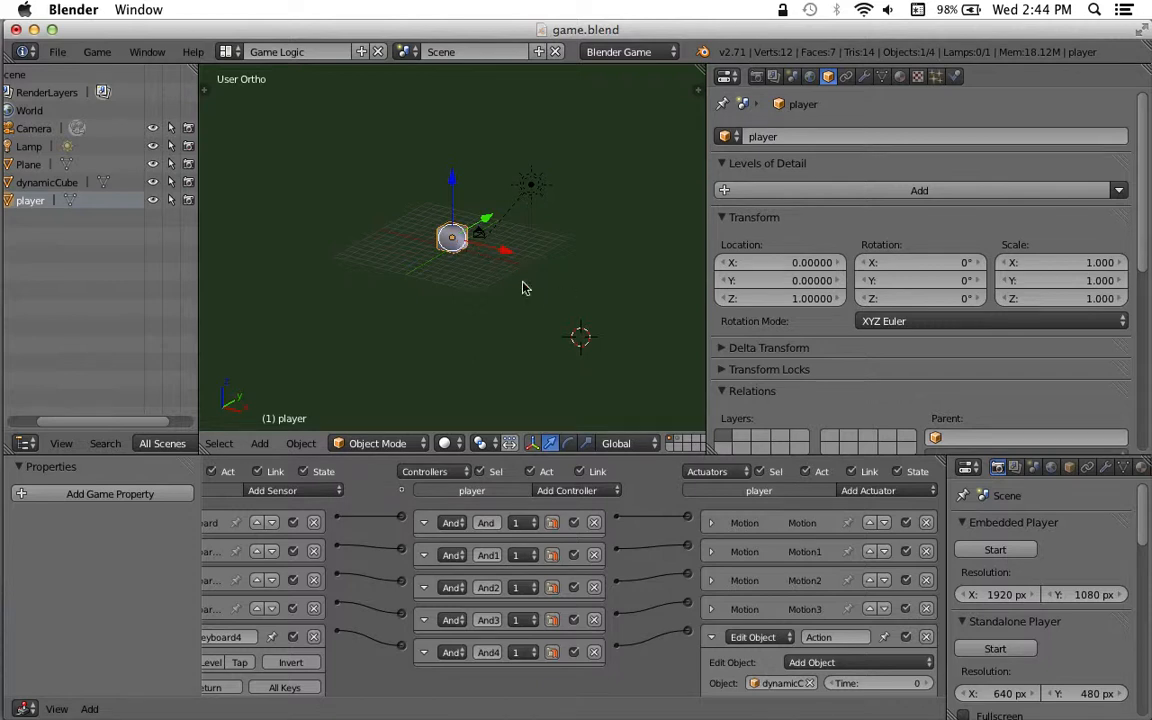
# - Run the game to test the player at its new height, spawning a cube and moving against it from several sides, and stop it
pyautogui.click(547, 309)
pyautogui.press('p')
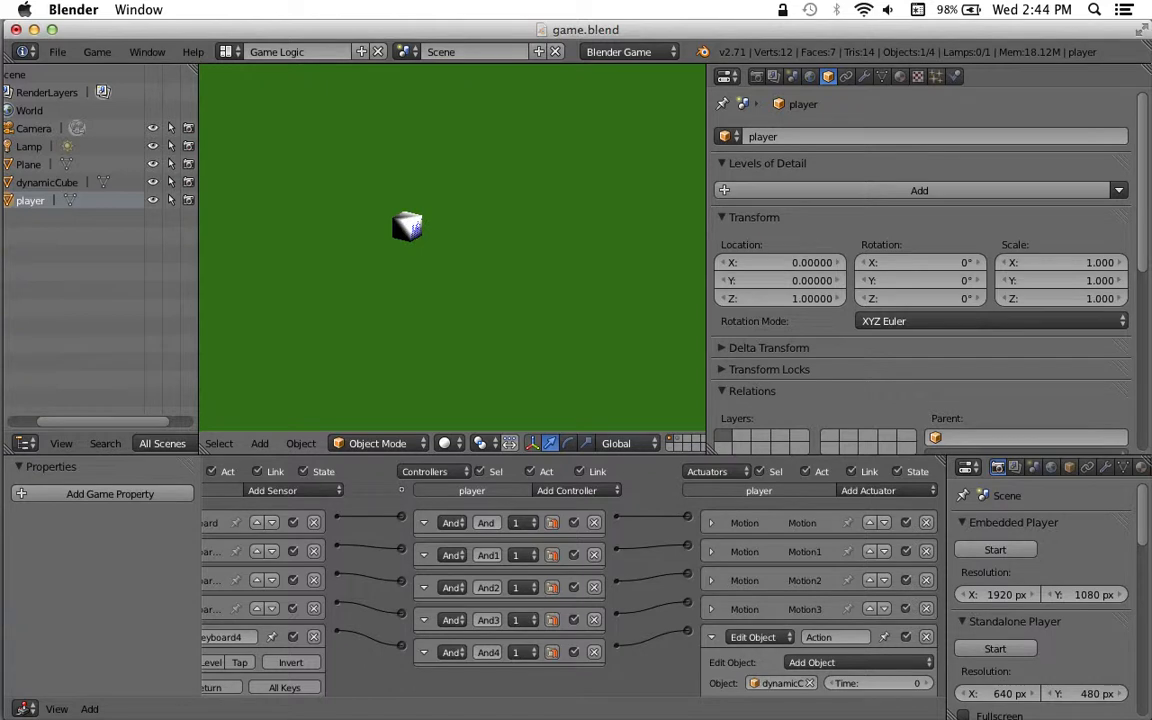
pyautogui.press('Down')
pyautogui.press('Up')
pyautogui.press('Return')
pyautogui.press('Up')
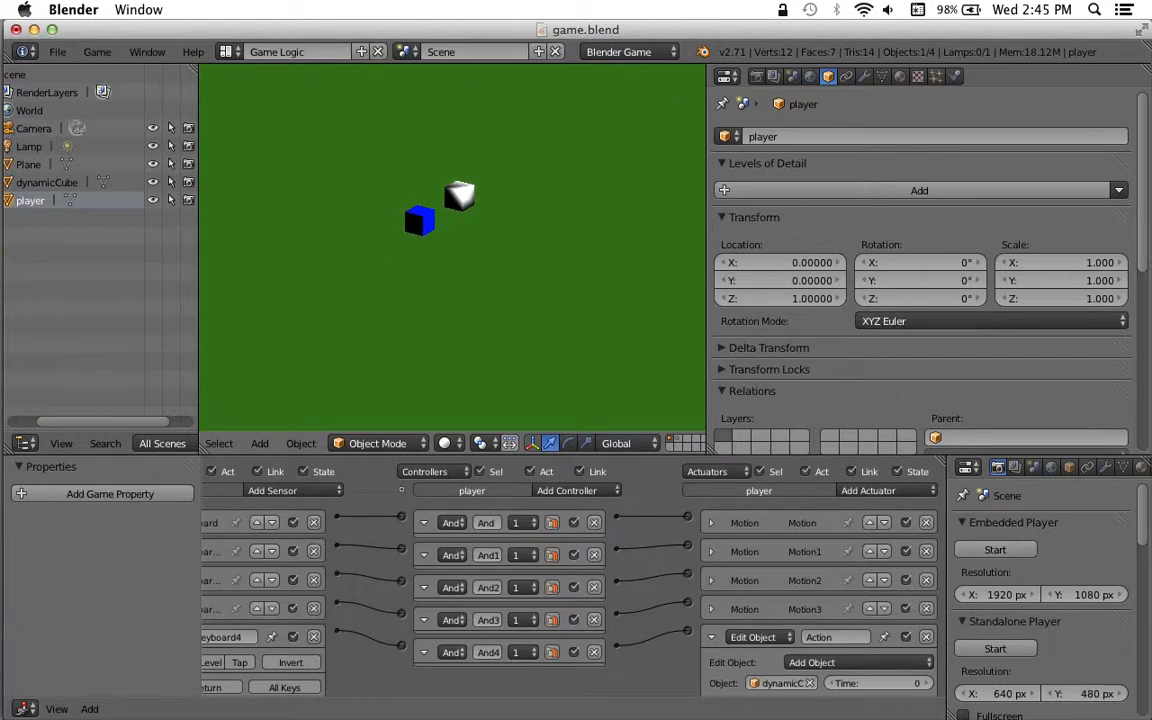
pyautogui.press('Down')
pyautogui.press('Left')
pyautogui.press('Up')
pyautogui.press('Right')
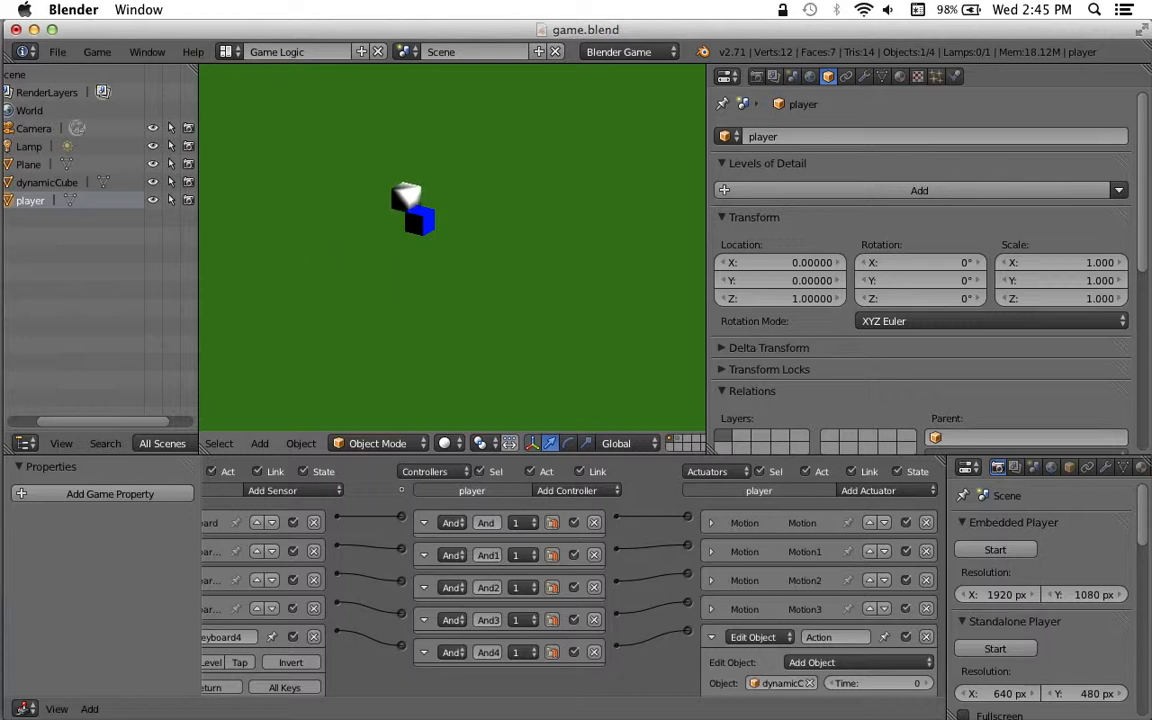
pyautogui.press('Up')
pyautogui.press('Right')
pyautogui.press('Down')
pyautogui.press('Left')
pyautogui.press('Left')
pyautogui.press('Up')
pyautogui.press('Right')
pyautogui.press('Left')
pyautogui.press('Up')
pyautogui.press('Right')
pyautogui.press('Right')
pyautogui.press('Right')
pyautogui.press('Left')
pyautogui.press('Escape')
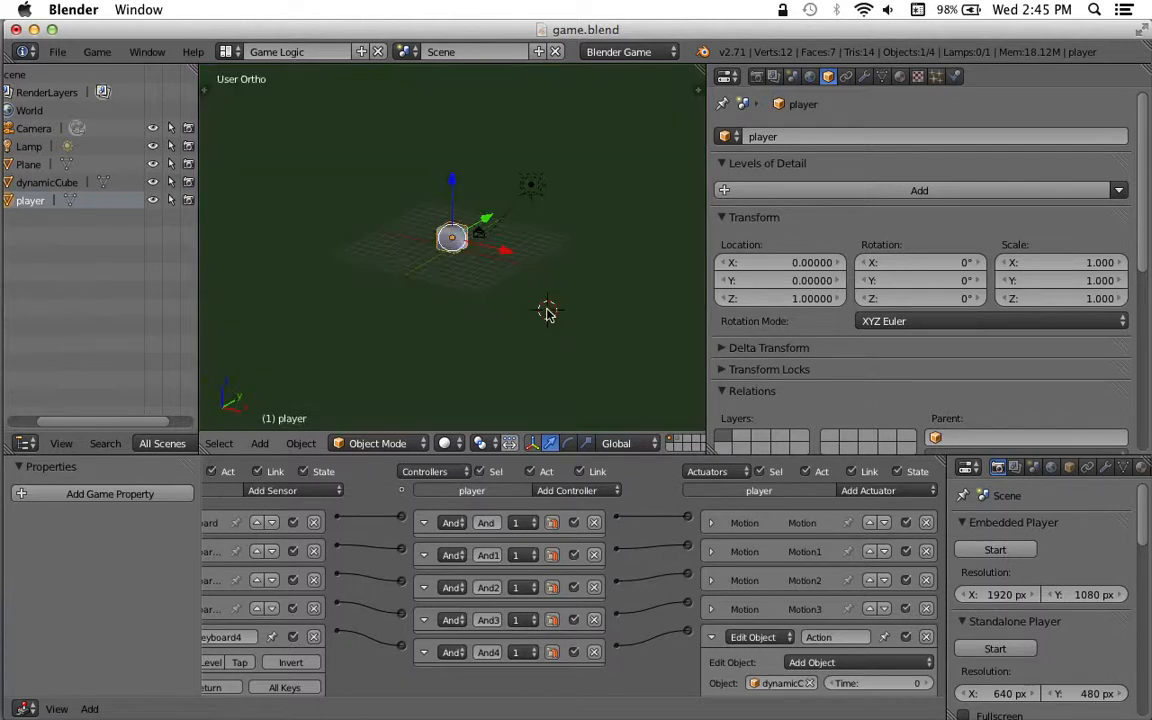
# - Add a cube mesh on the second layer, where the blue cube is, and rename it staticCube
pyautogui.click(680, 447)
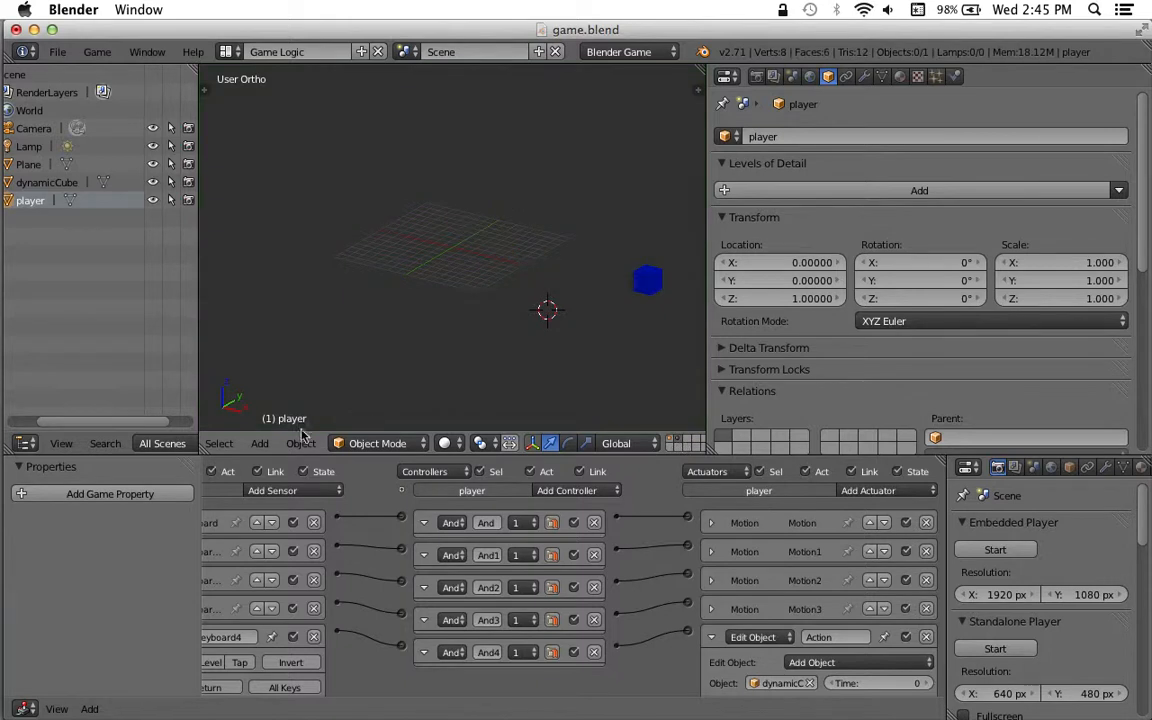
pyautogui.click(262, 446)
pyautogui.moveTo(309, 428)
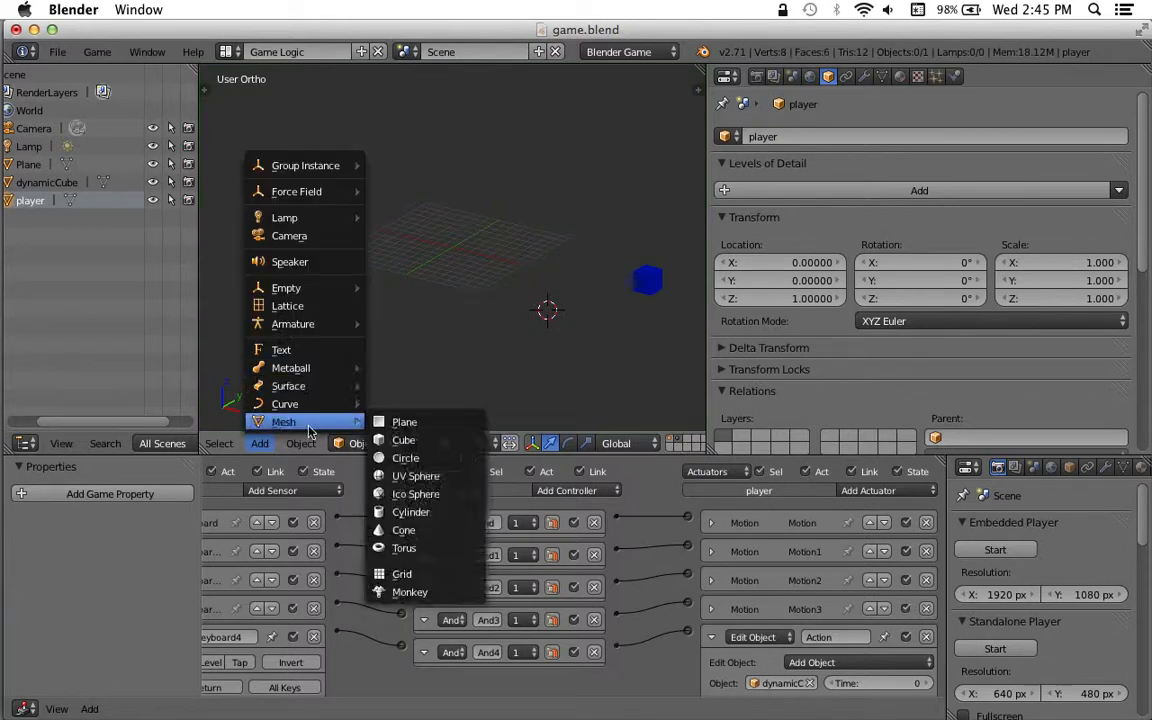
pyautogui.click(395, 440)
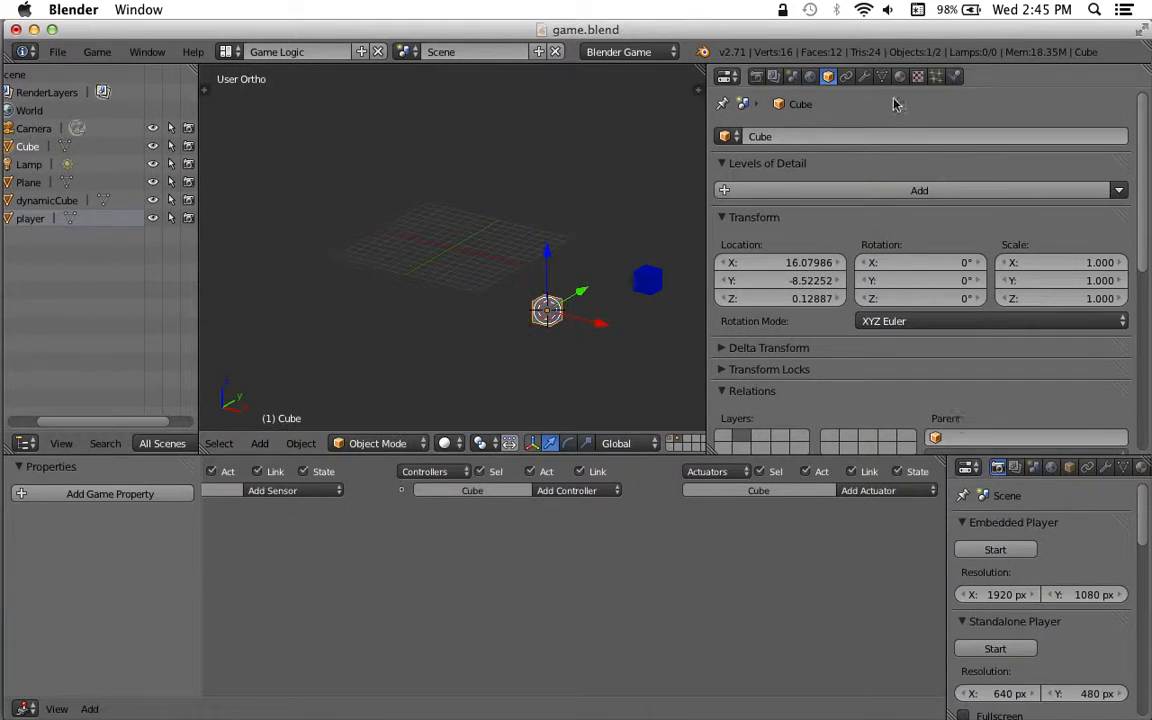
pyautogui.rightClick(27, 148)
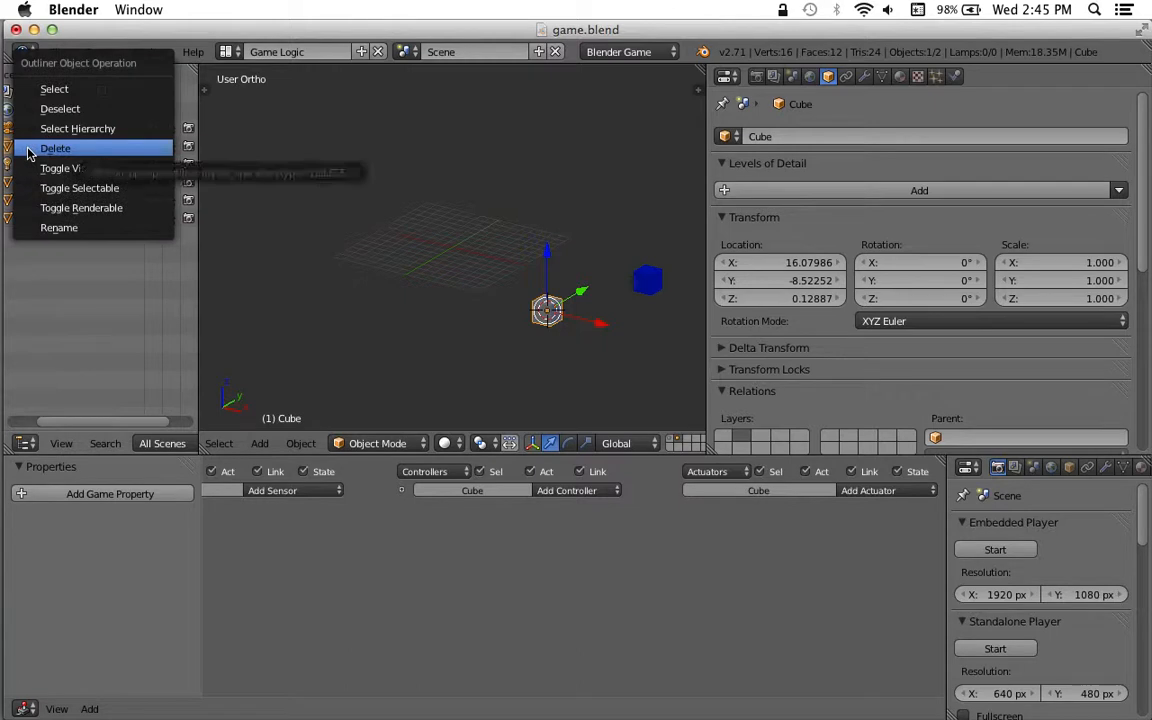
pyautogui.click(59, 228)
pyautogui.write('staticCube')
pyautogui.press('Return')
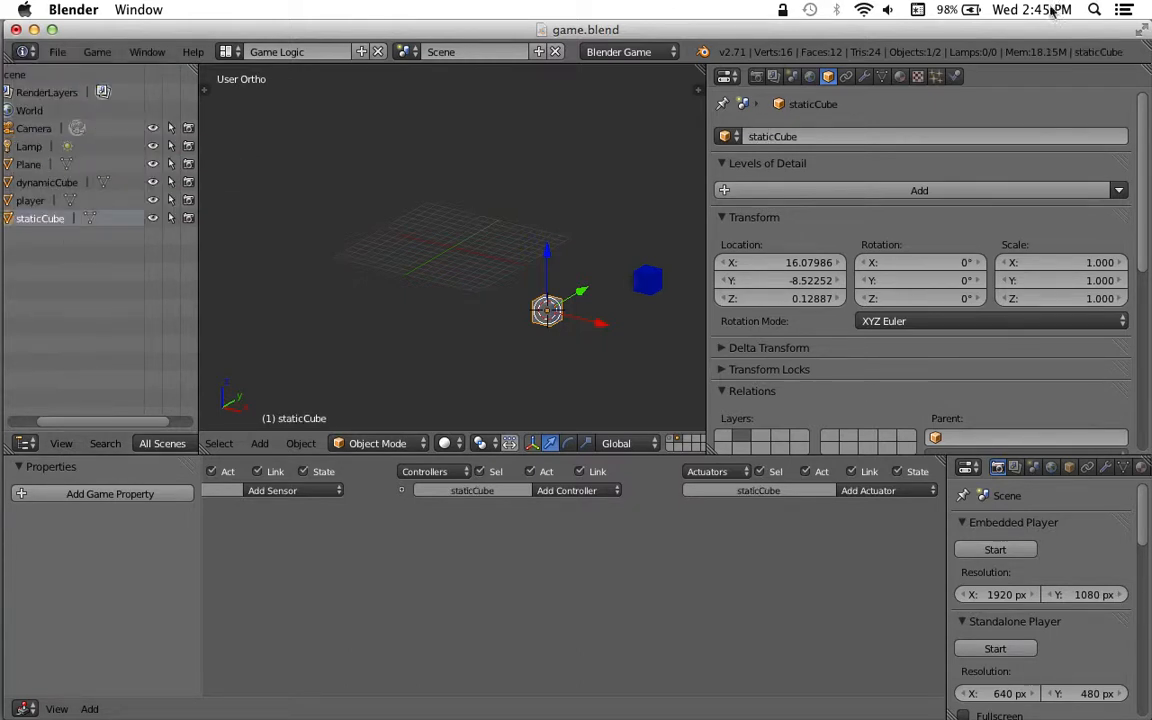
# - Give staticCube a new material with a red diffuse colour and bring up its physics settings
pyautogui.click(901, 77)
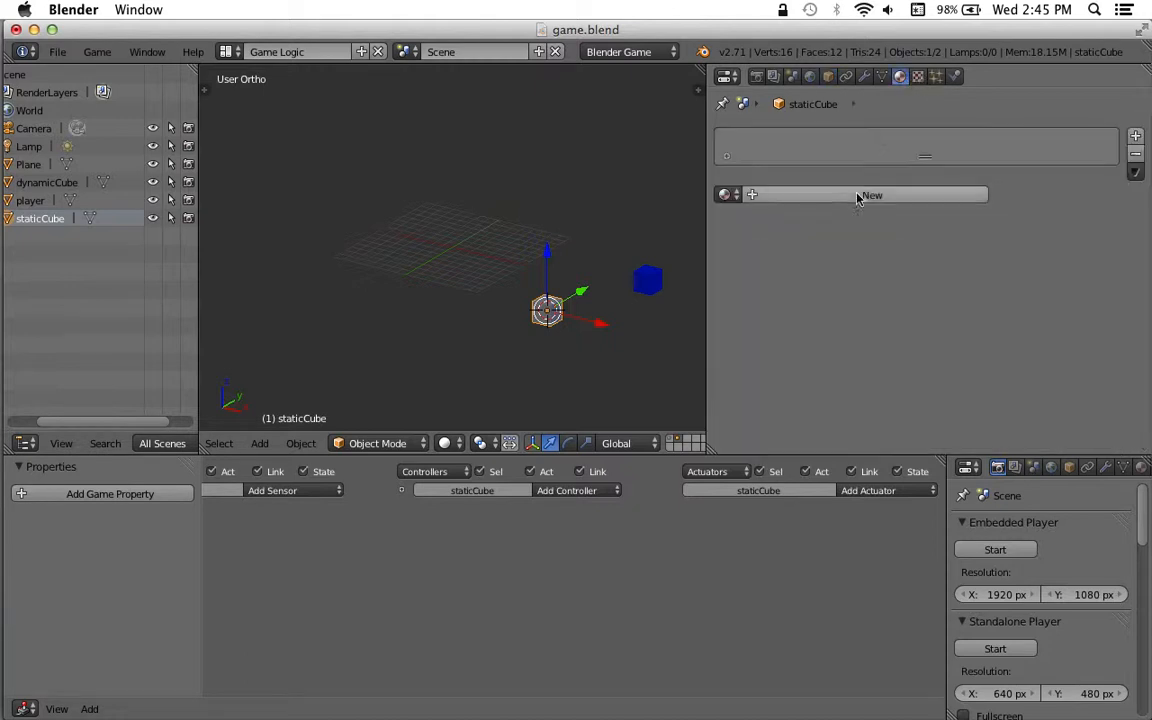
pyautogui.click(850, 196)
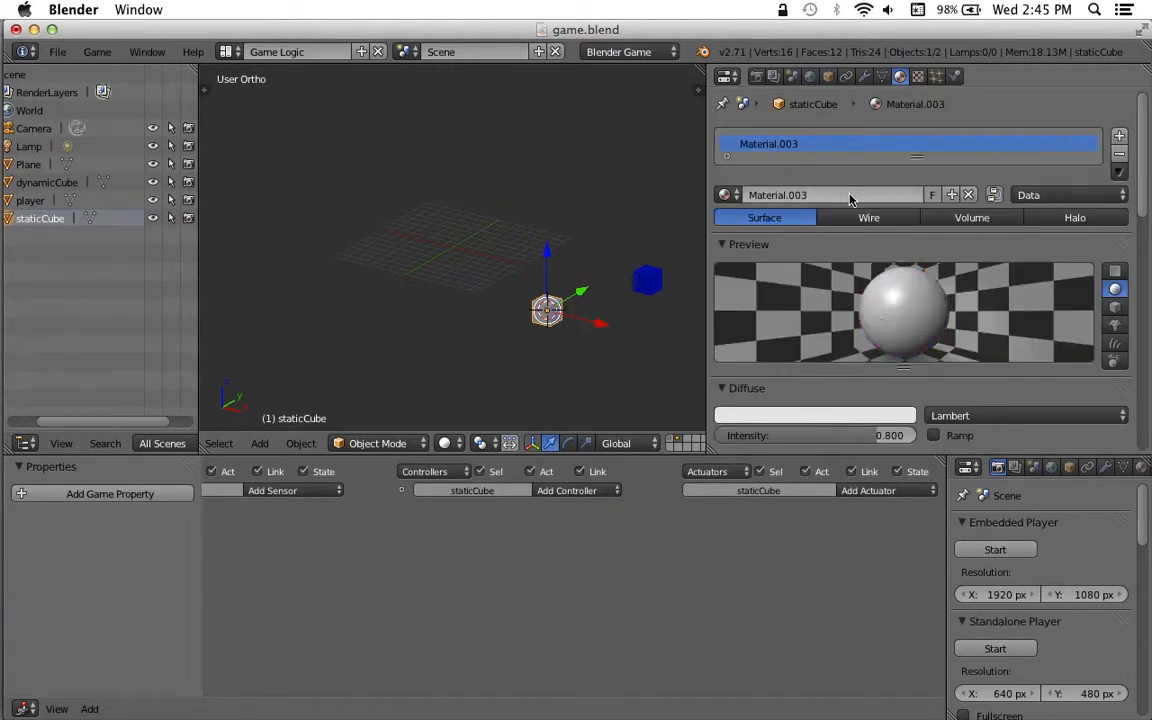
pyautogui.click(811, 418)
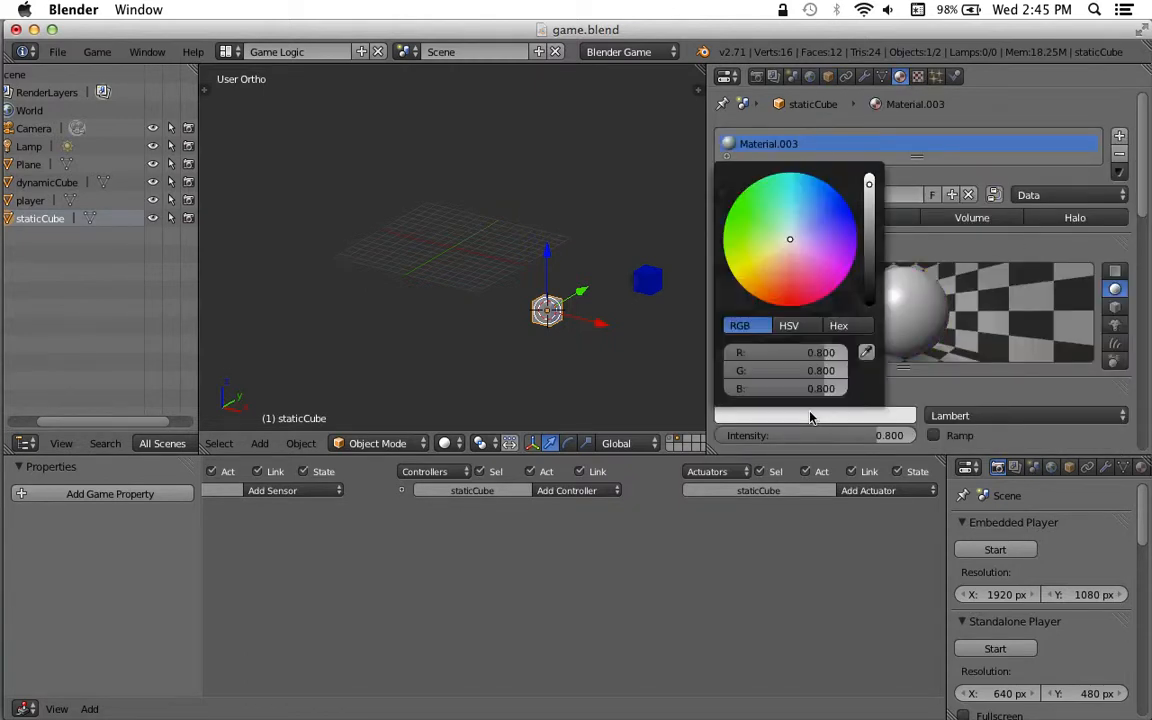
pyautogui.click(803, 304)
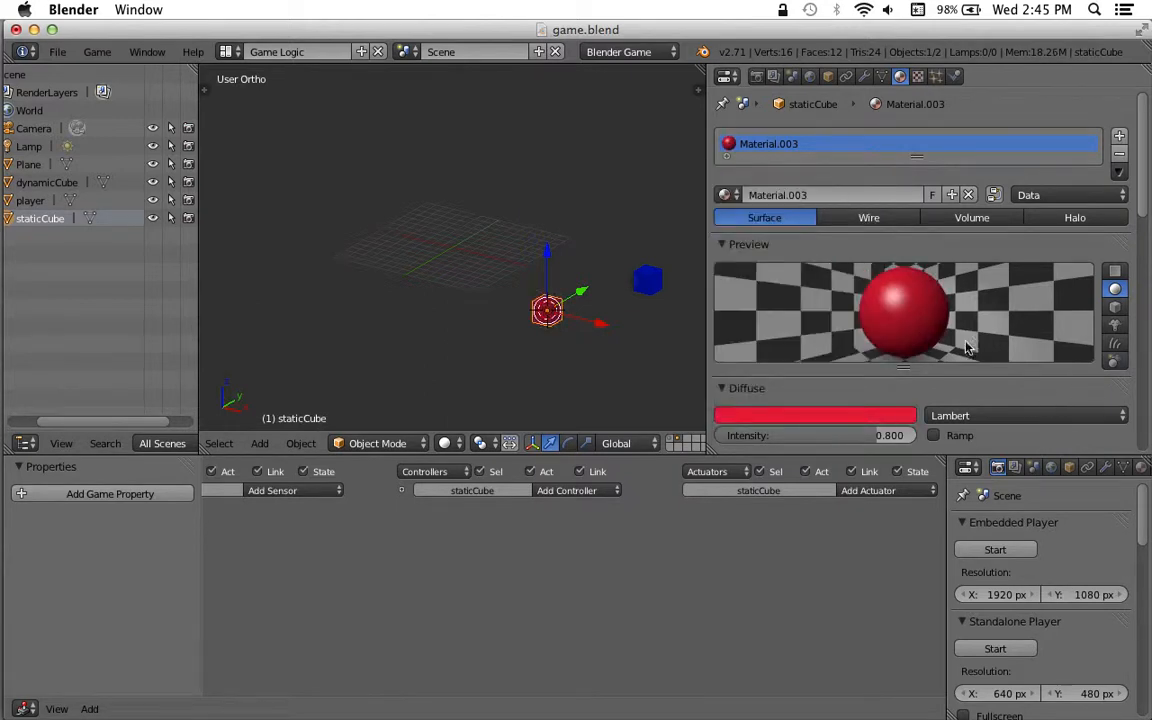
pyautogui.click(831, 390)
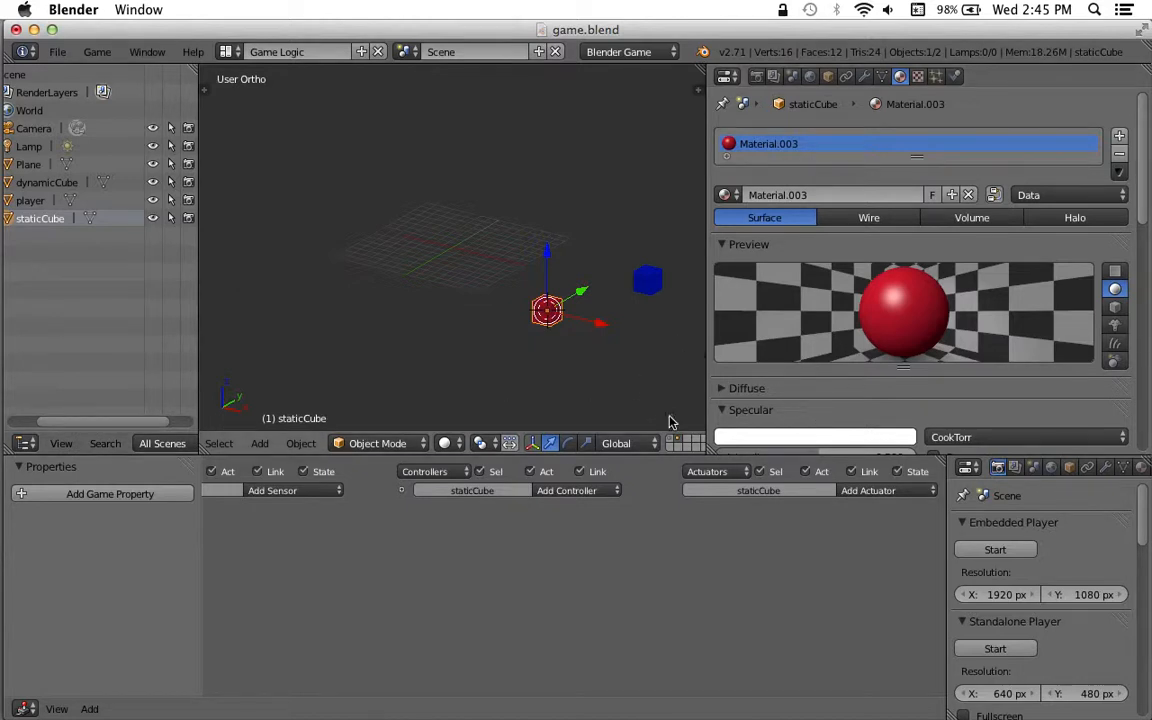
pyautogui.click(955, 76)
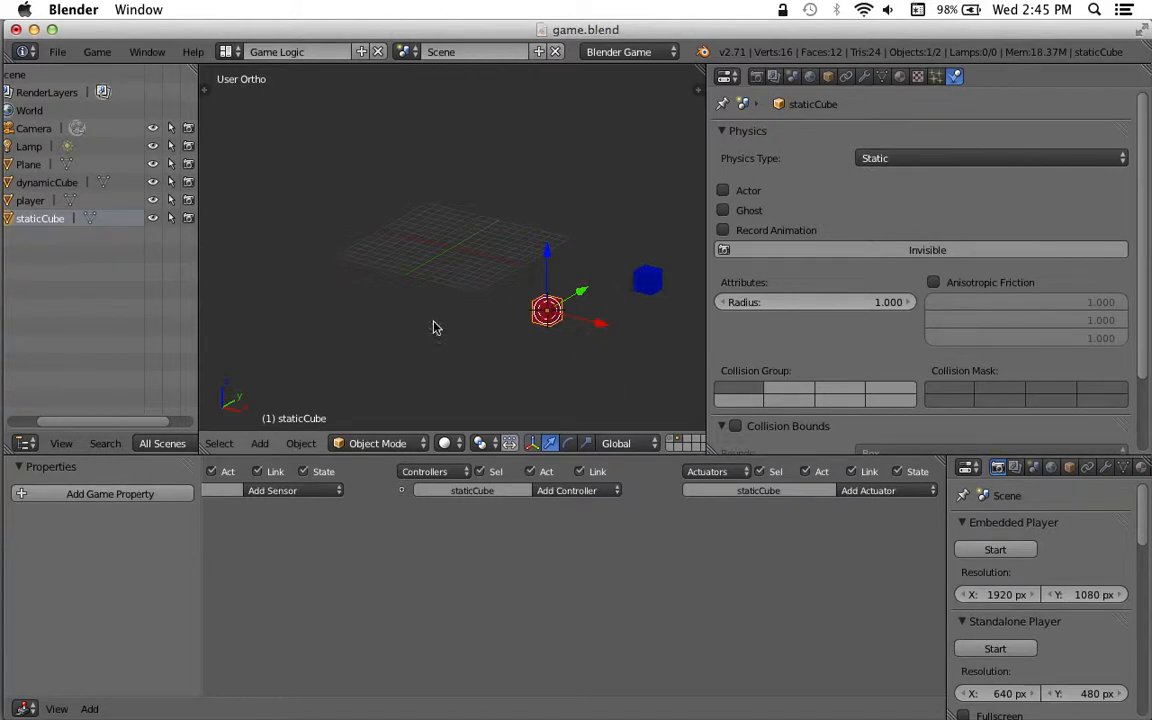
# - Return to the first layer, select the player and add a Keyboard sensor to it that responds to the Tab key
pyautogui.click(673, 444)
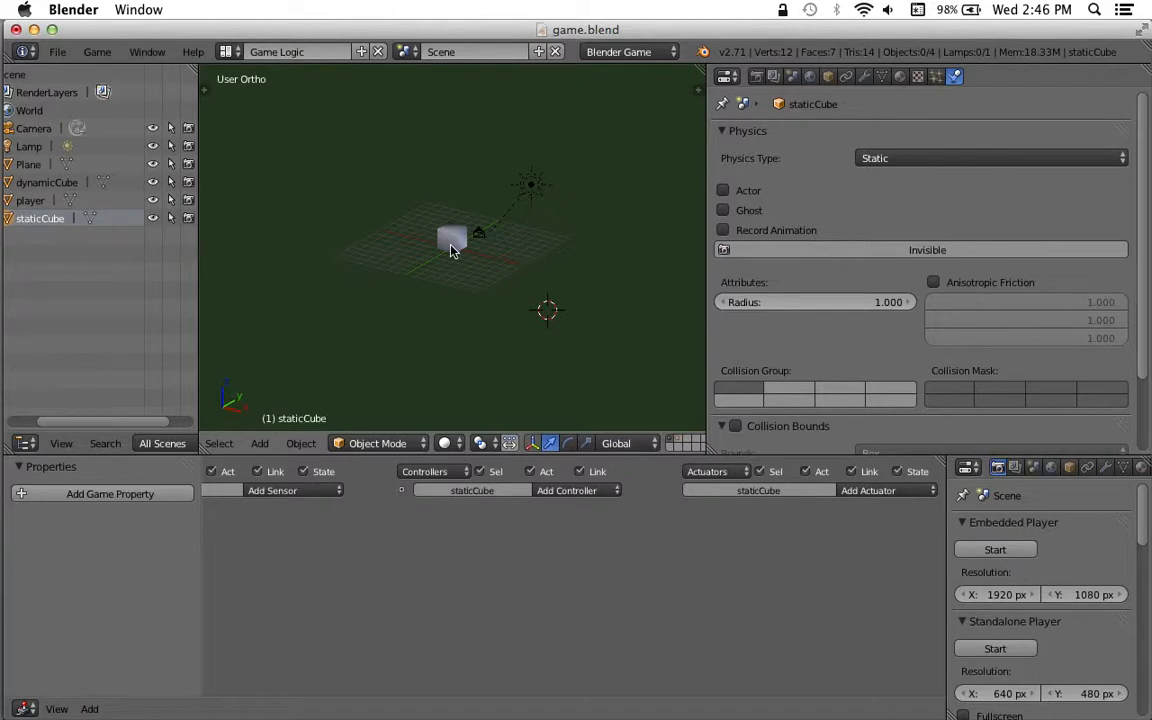
pyautogui.rightClick(451, 250)
pyautogui.scroll(-3, 592, 585)
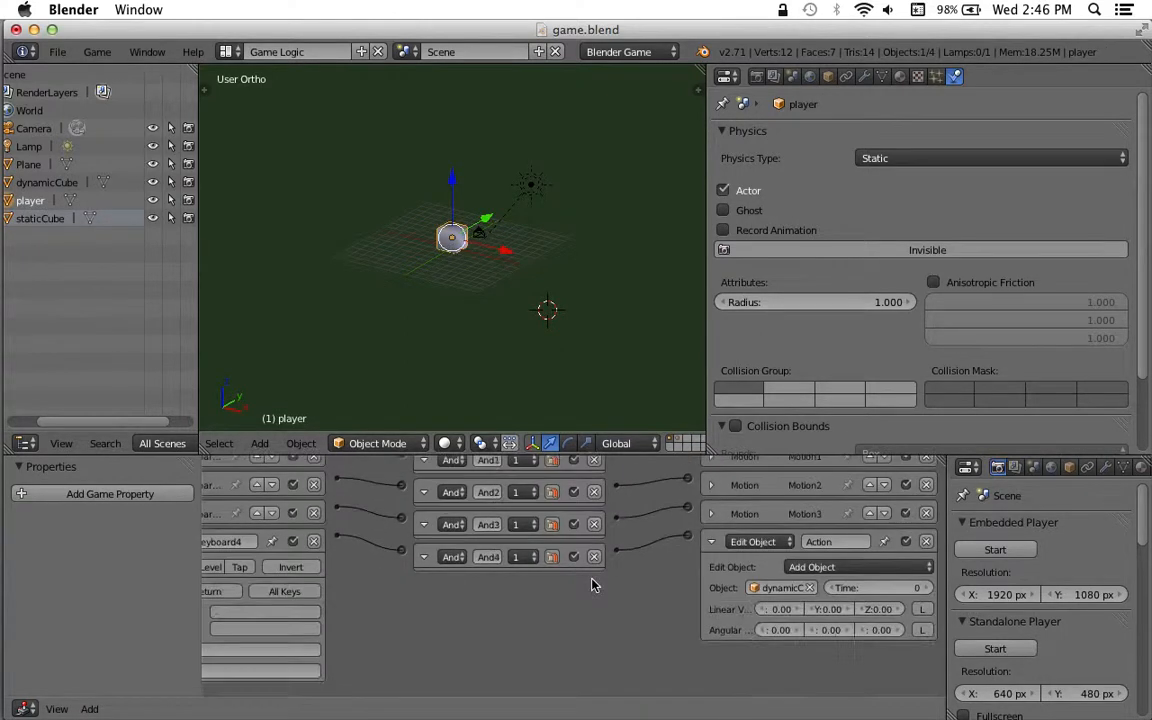
pyautogui.keyDown('ctrl'); pyautogui.hscroll(-3, 592, 585); pyautogui.keyUp('ctrl')
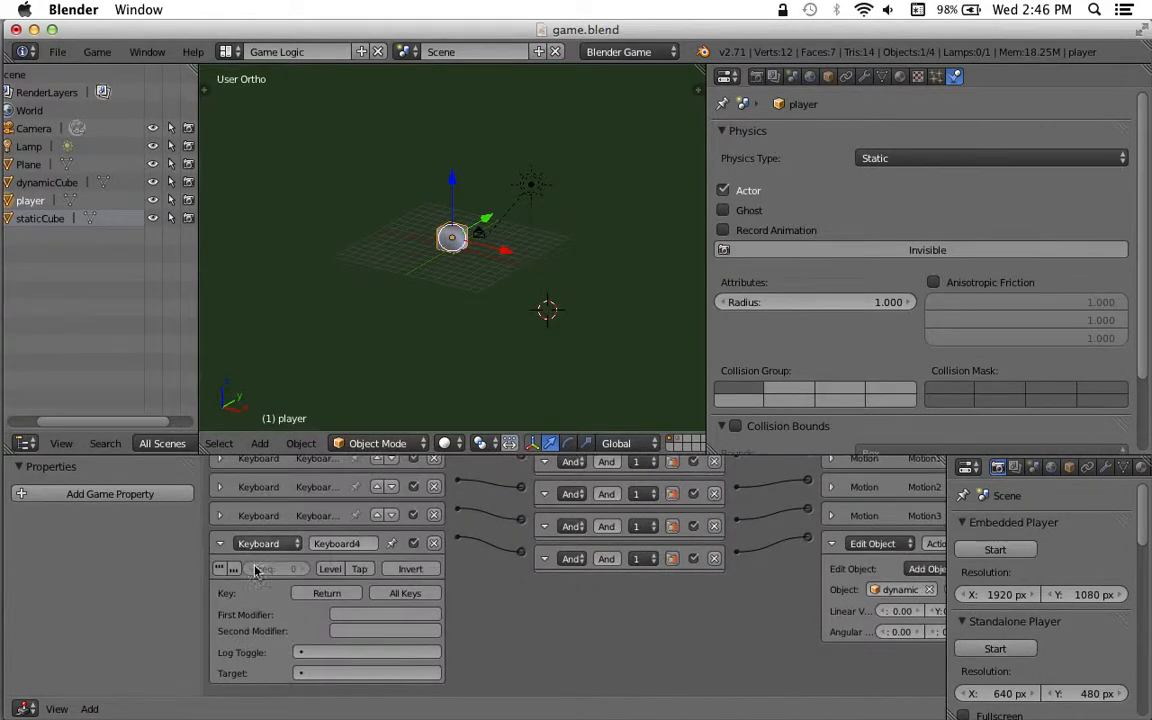
pyautogui.click(220, 548)
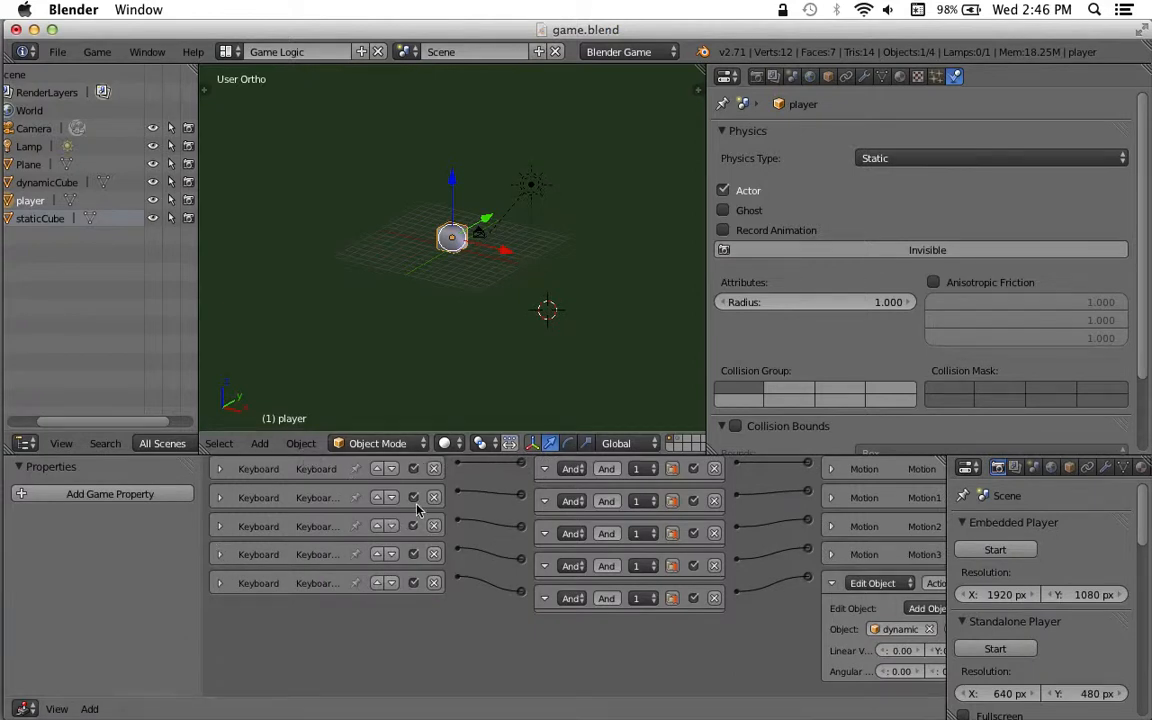
pyautogui.scroll(3, 374, 455)
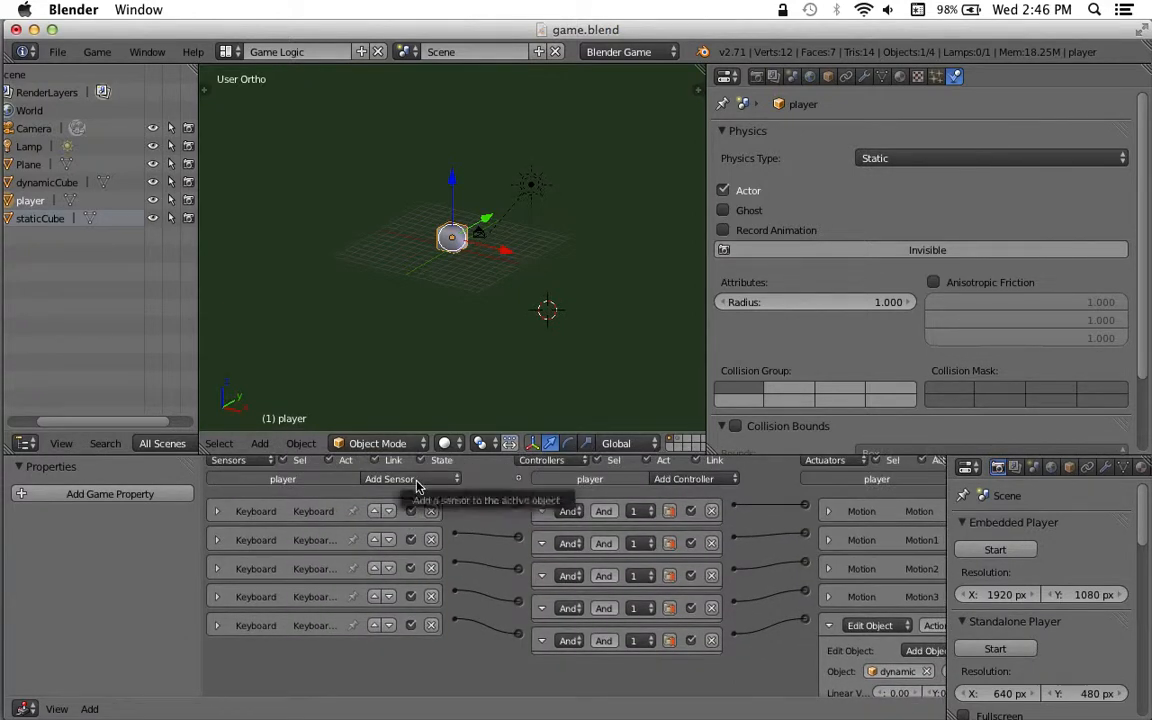
pyautogui.click(418, 482)
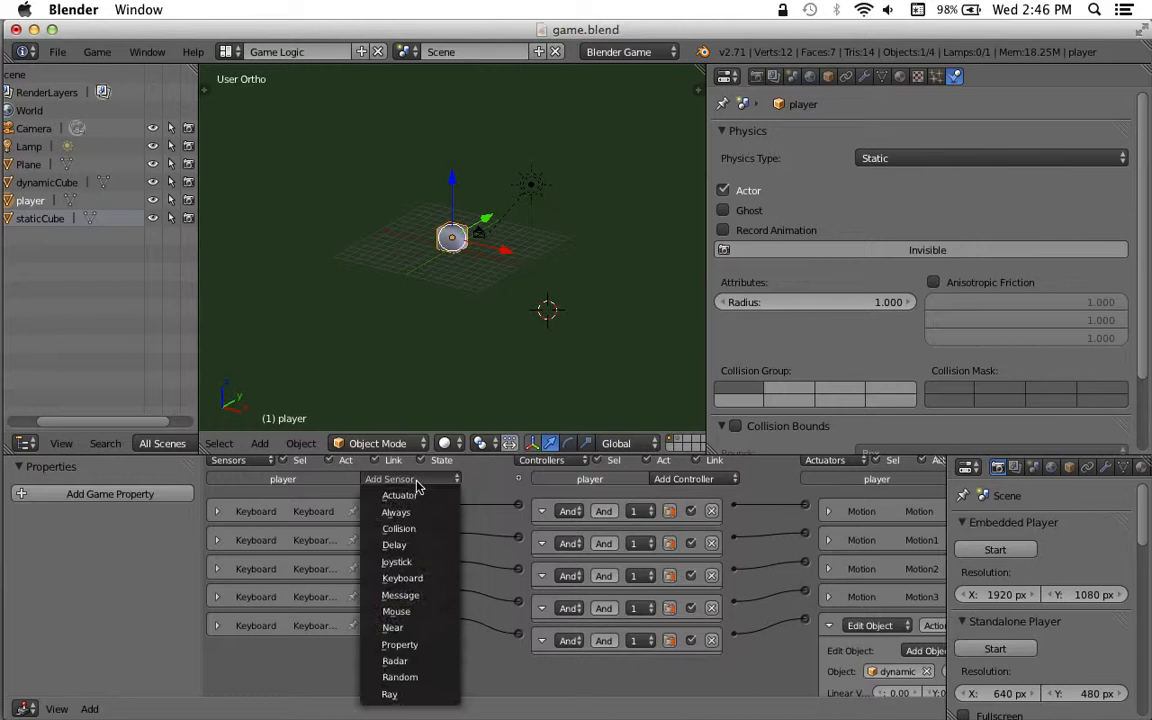
pyautogui.click(419, 580)
pyautogui.scroll(-3, 502, 620)
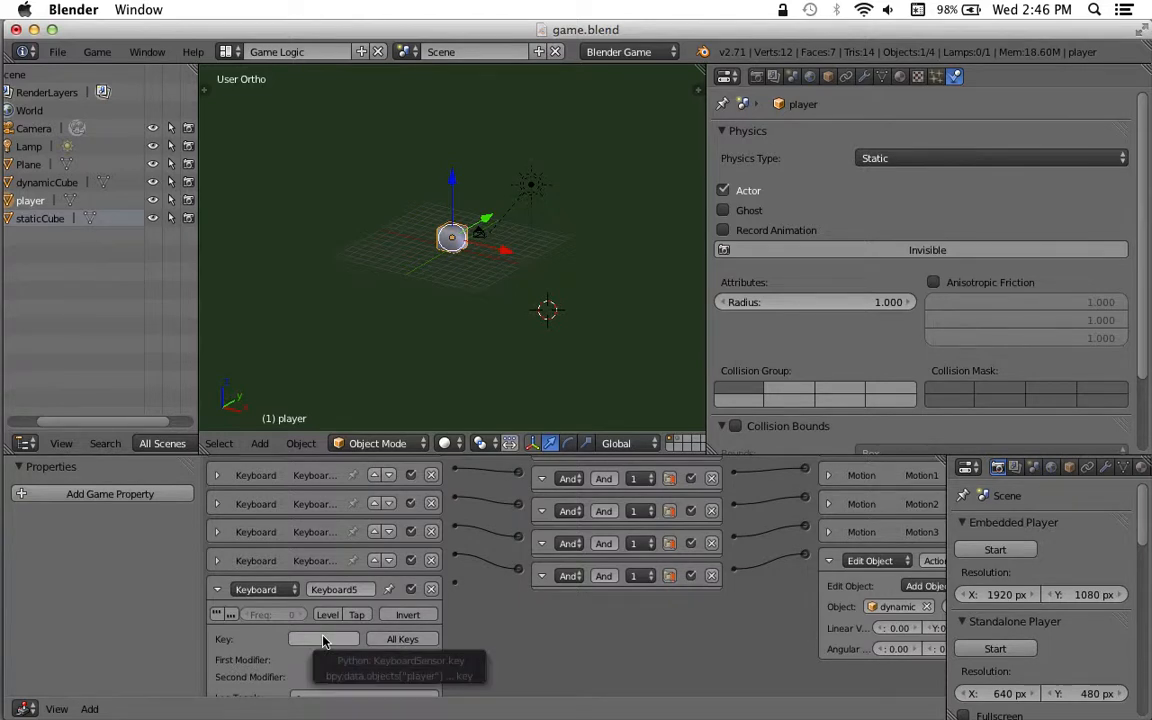
pyautogui.click(323, 640)
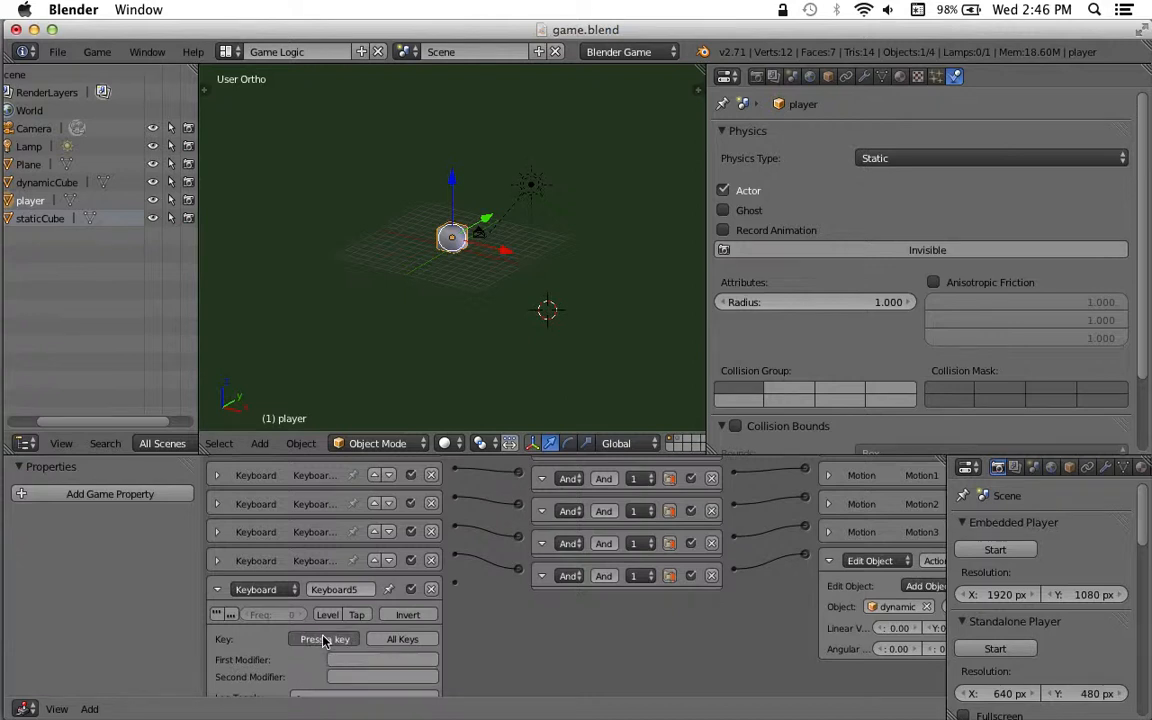
pyautogui.press('Tab')
pyautogui.scroll(-2, 540, 640)
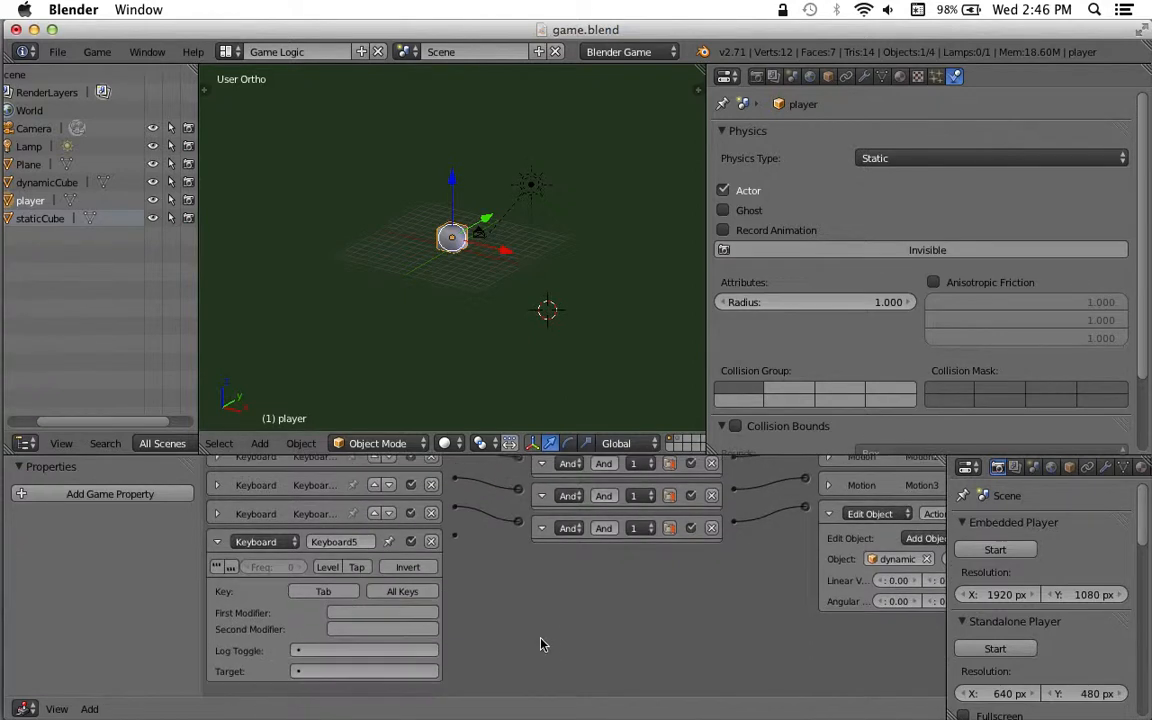
# - Add an And controller to the player and link the Tab keyboard sensor to it
pyautogui.scroll(5, 560, 540)
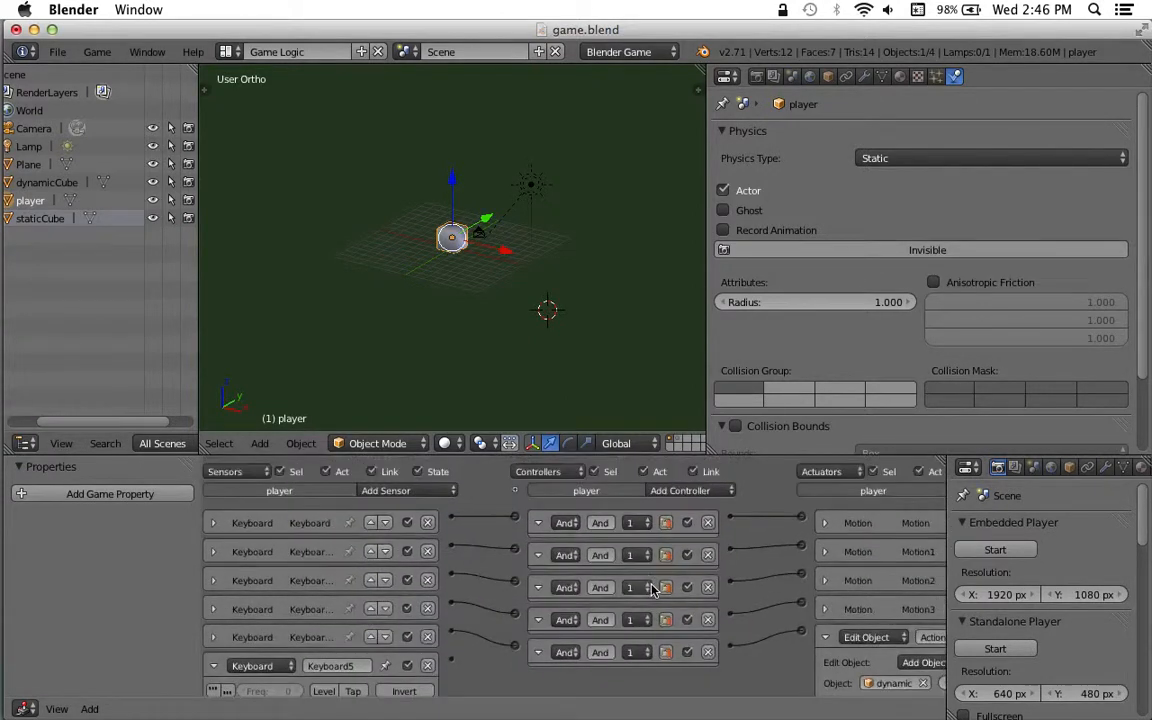
pyautogui.click(698, 490)
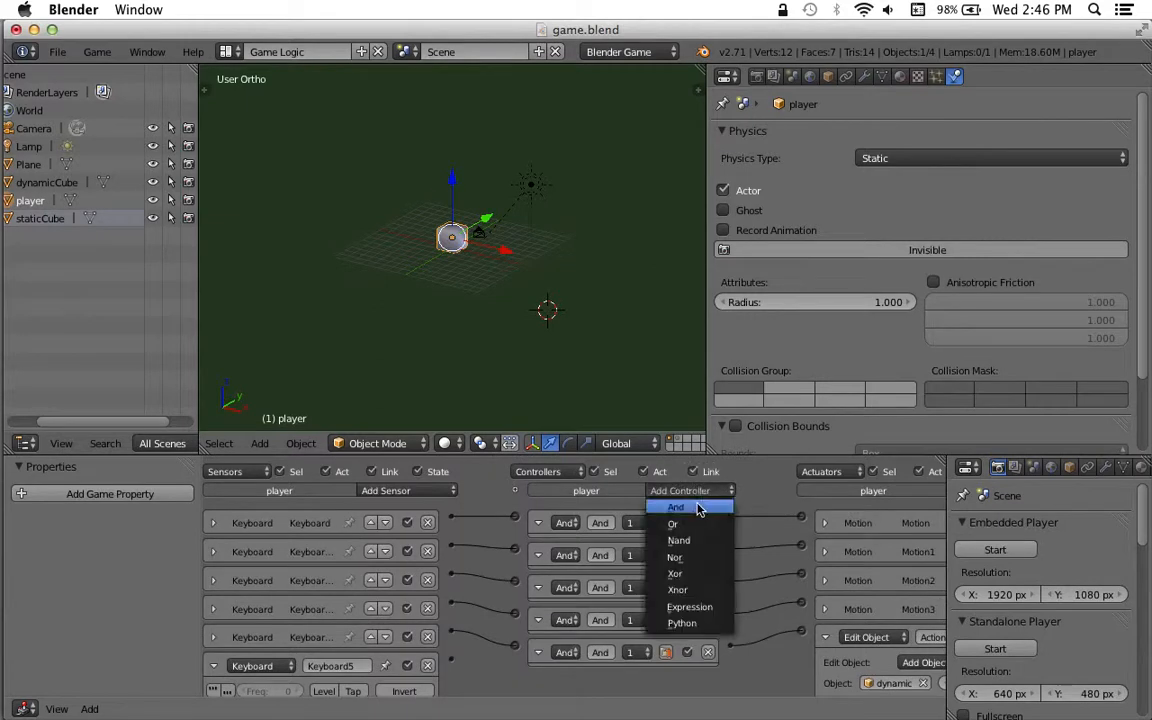
pyautogui.click(710, 506)
pyautogui.scroll(-2, 735, 635)
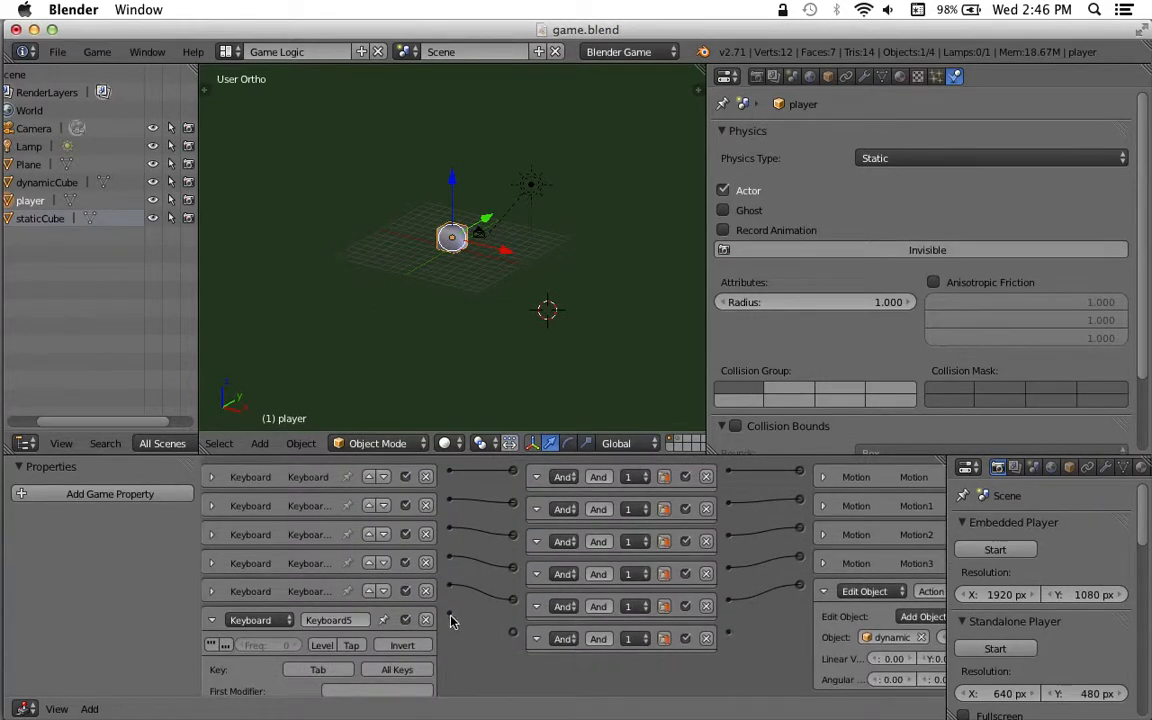
pyautogui.moveTo(450, 620); pyautogui.dragTo(512, 631)
# - Add a Motion actuator to the player and link the newest And controller to it
pyautogui.scroll(2, 835, 660)
pyautogui.hscroll(5, 893, 490)
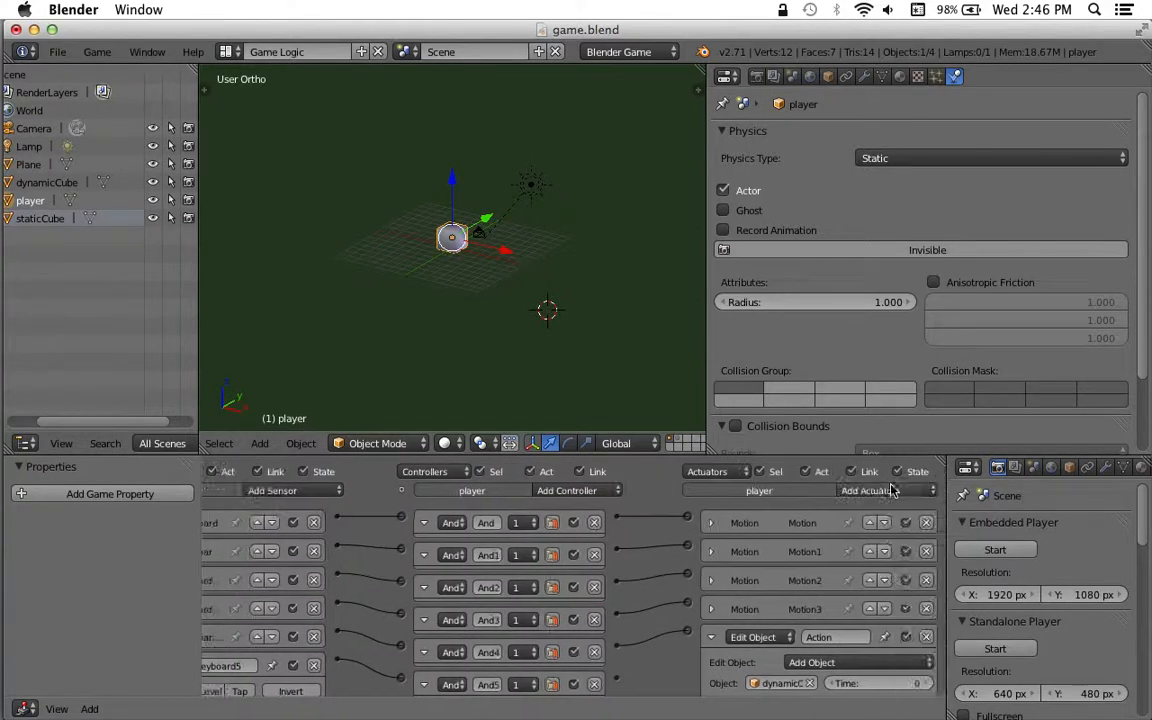
pyautogui.click(893, 490)
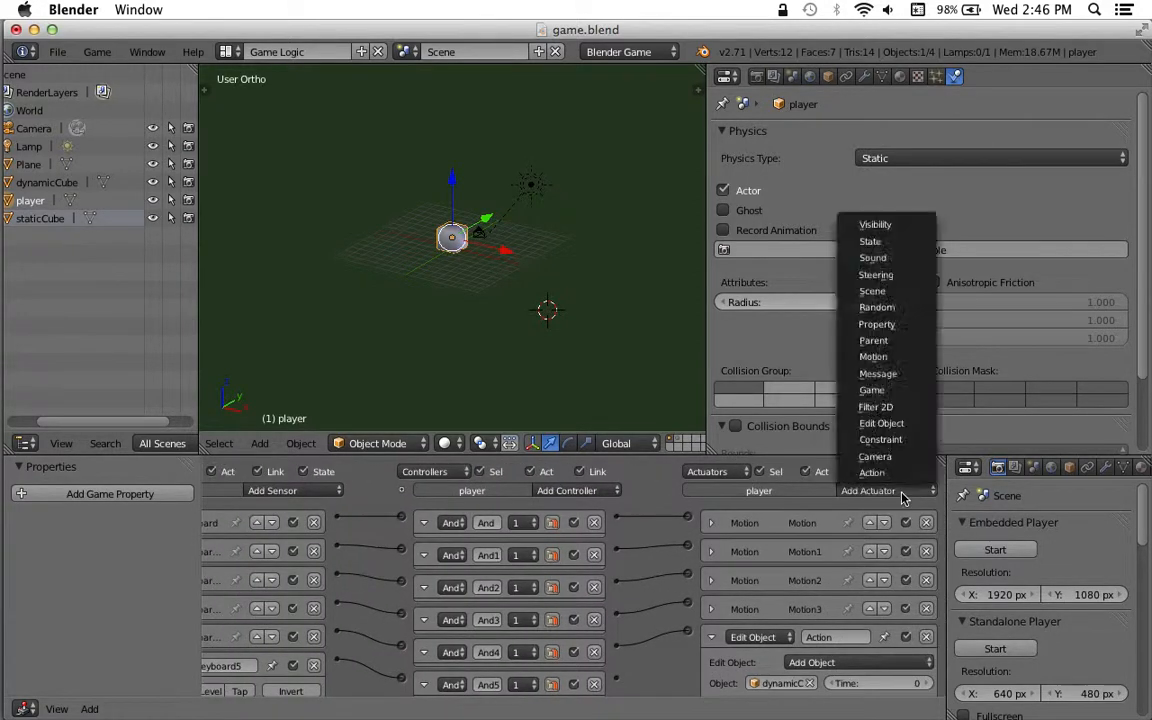
pyautogui.click(896, 355)
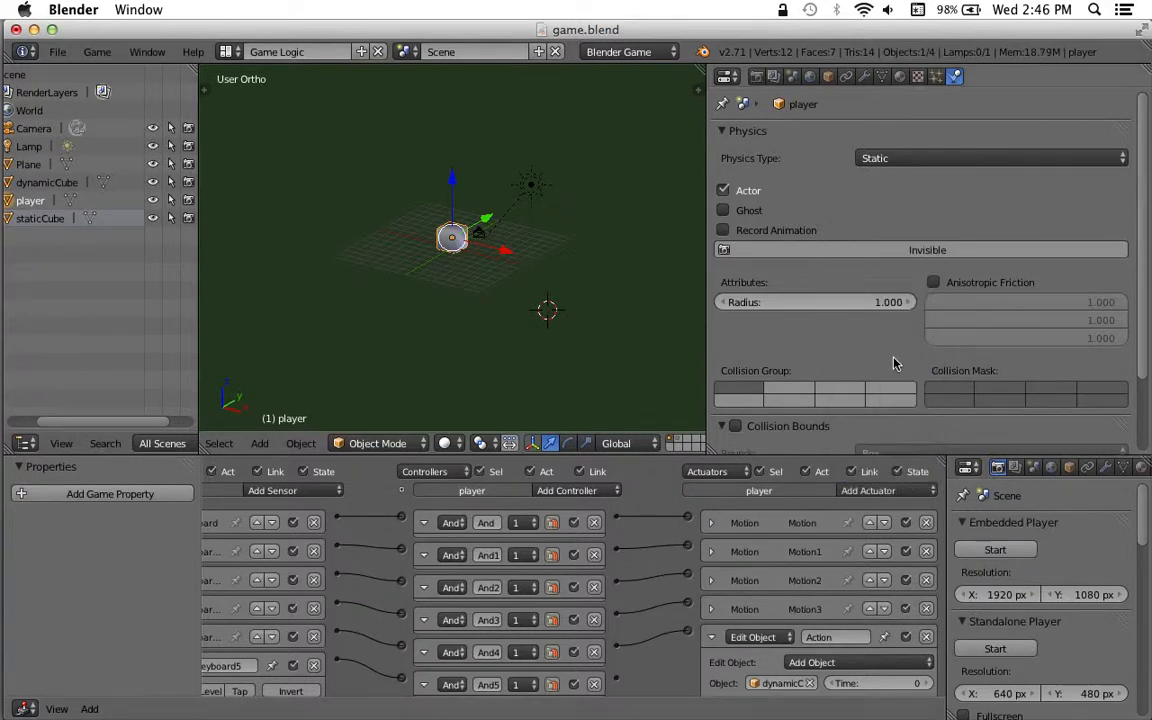
pyautogui.scroll(-4, 696, 546)
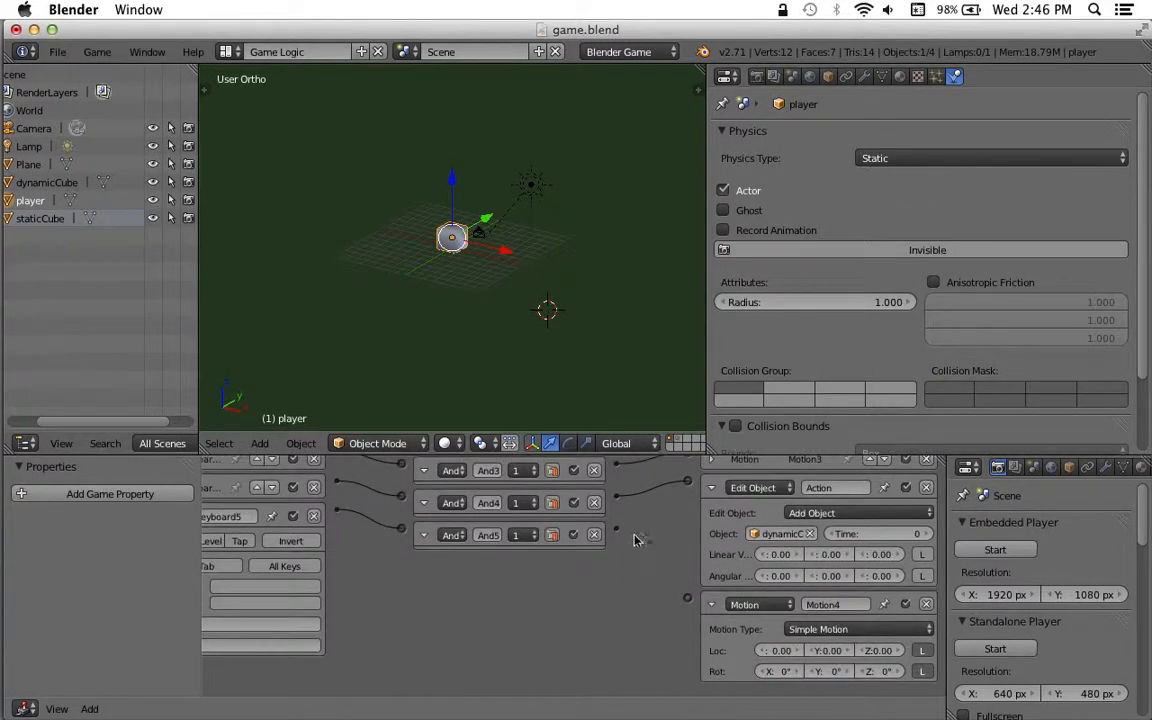
pyautogui.moveTo(616, 530); pyautogui.dragTo(687, 598)
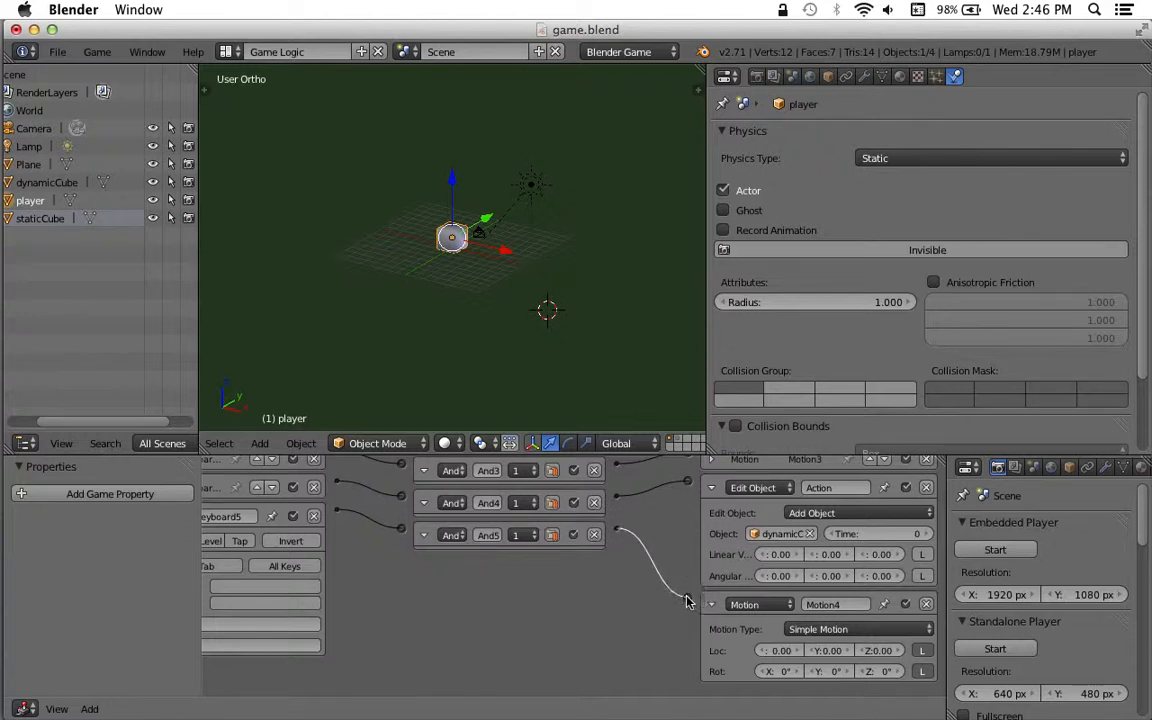
# - Change the new actuator's type to Edit Object and choose staticCube as the object it adds
pyautogui.click(781, 605)
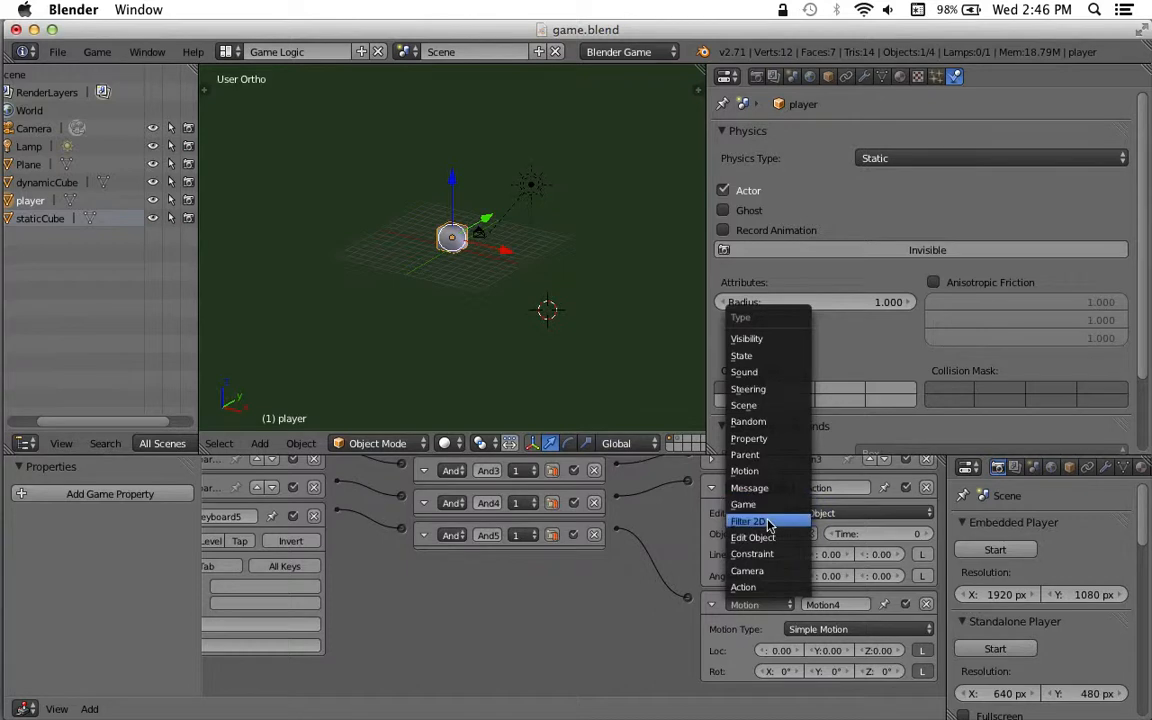
pyautogui.click(752, 537)
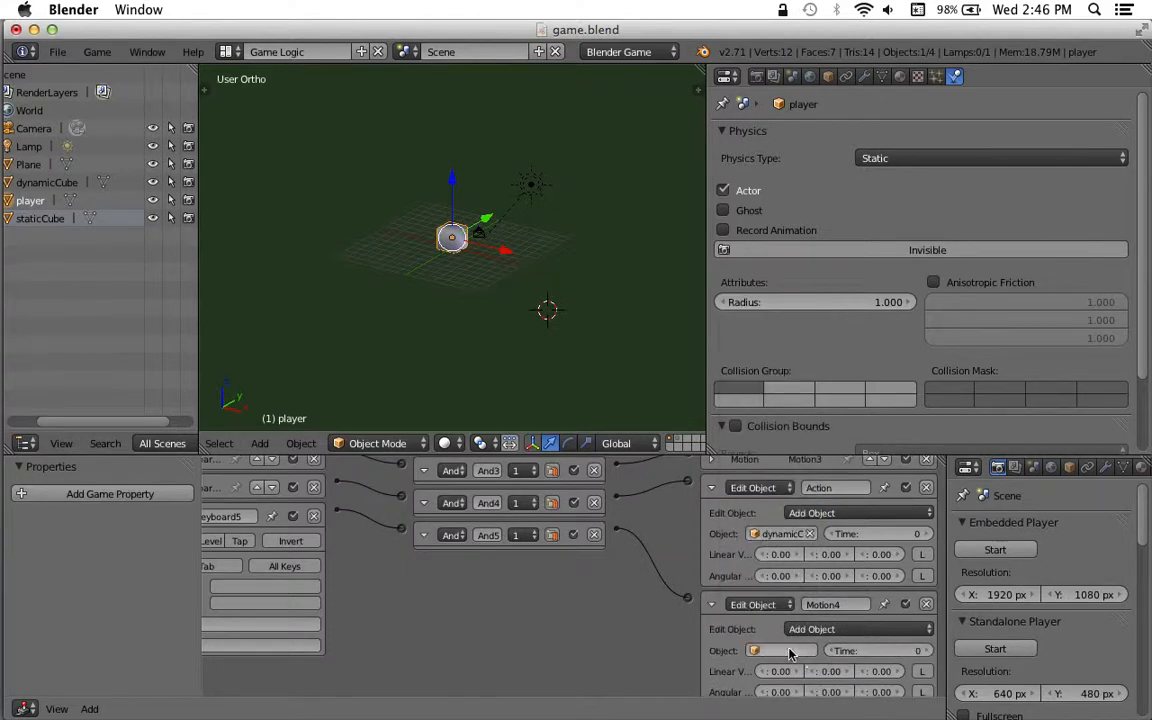
pyautogui.click(790, 651)
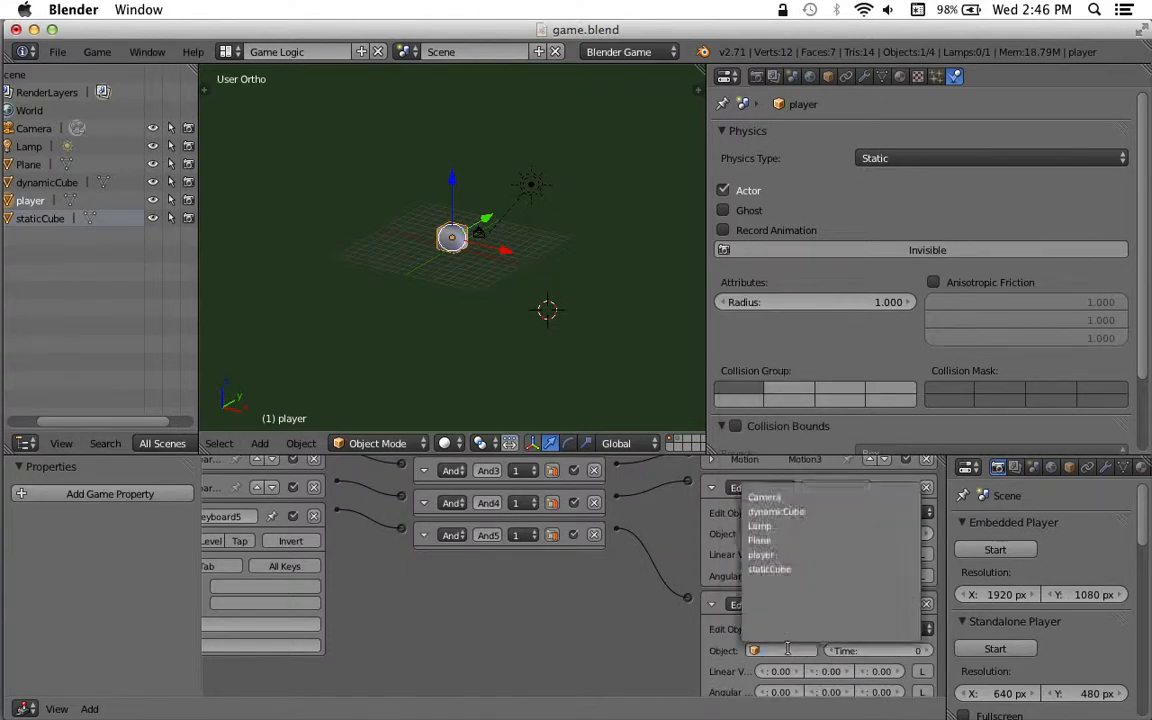
pyautogui.click(780, 569)
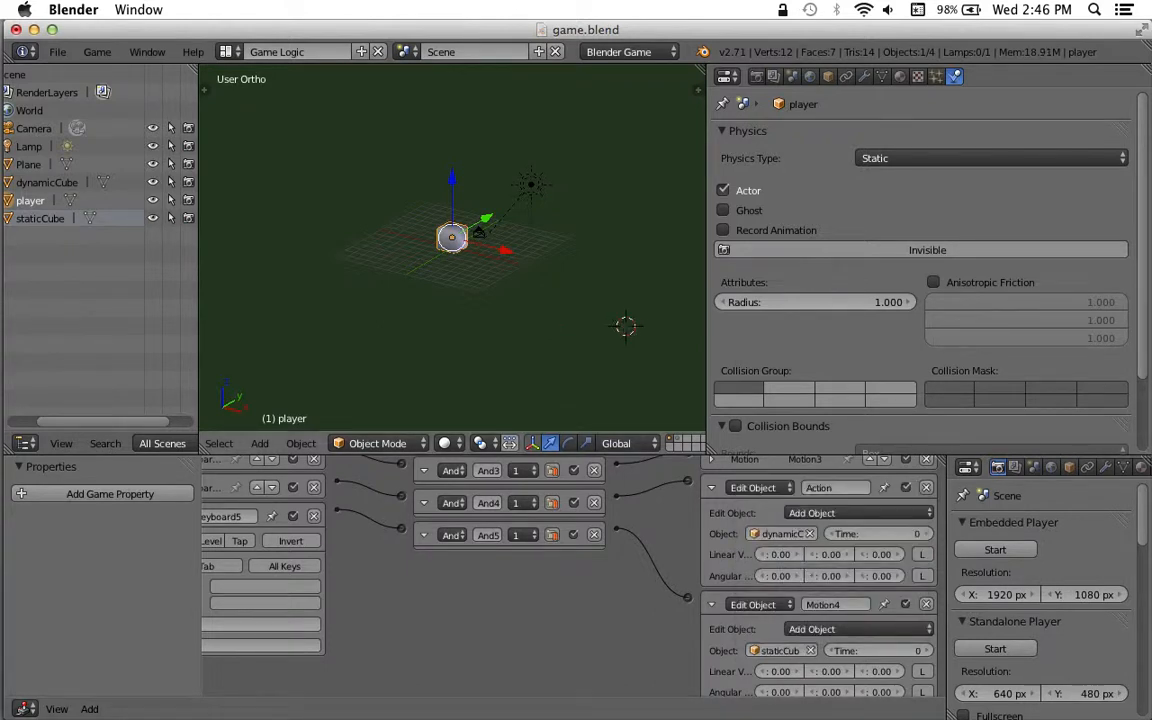
# - Start the game and test the static cube spawning by moving the player and dropping the first red cubes near the scene's centre
pyautogui.press('p')
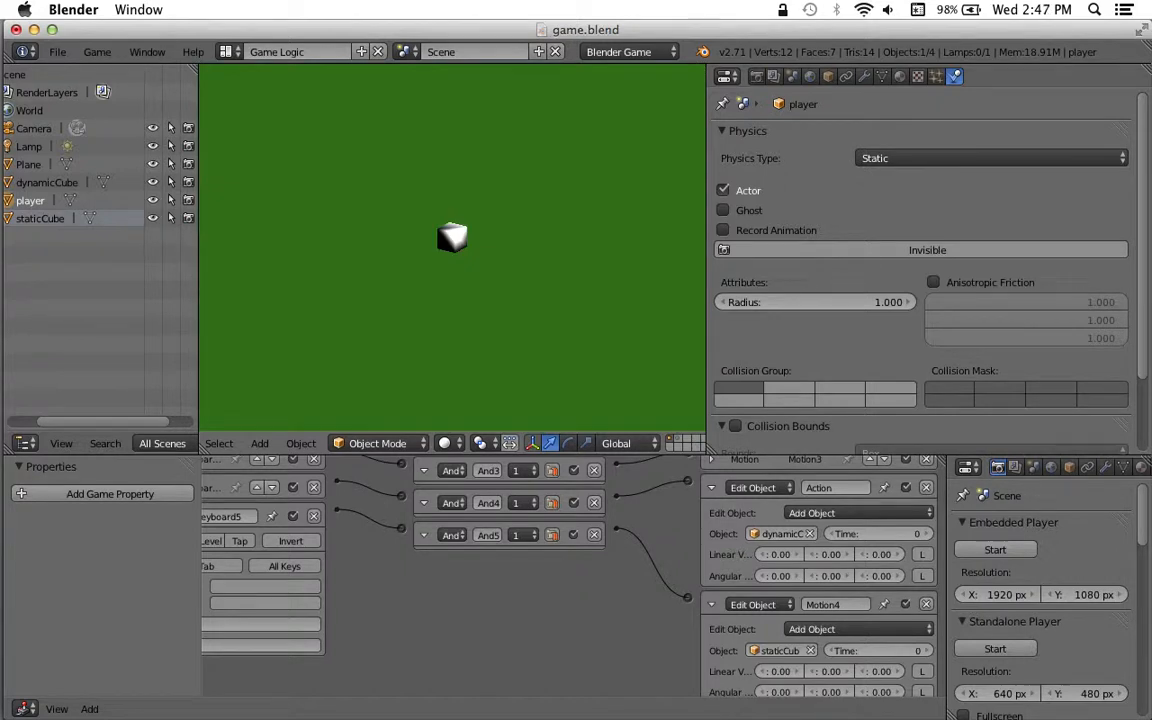
pyautogui.press('Left')
pyautogui.press('Up')
pyautogui.press('Down')
pyautogui.press('Up')
pyautogui.press('Down')
pyautogui.press('Up')
pyautogui.press('Down')
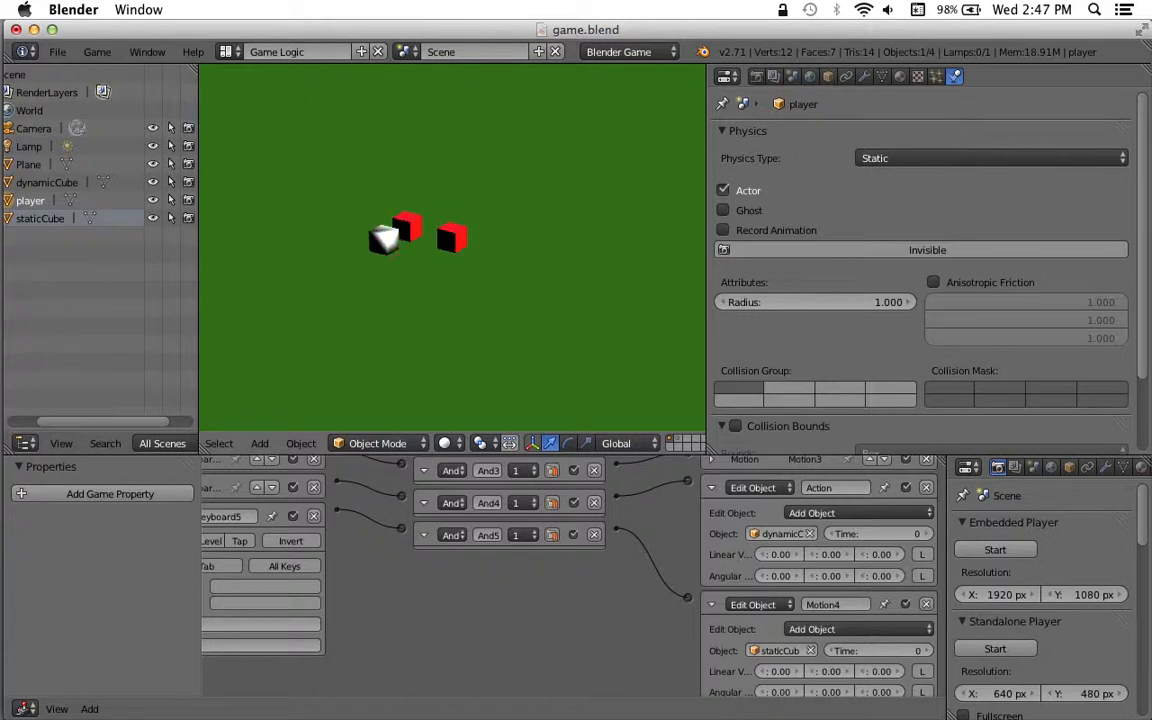
# - Move the player around a wide loop in the running game, spawning red static cubes along its path as walls
pyautogui.press('Up')
pyautogui.press('Up')
pyautogui.press('Down')
pyautogui.press('Up')
pyautogui.press('Down')
pyautogui.press('Down')
pyautogui.press('Up')
pyautogui.press('Tab')
pyautogui.press('Right')
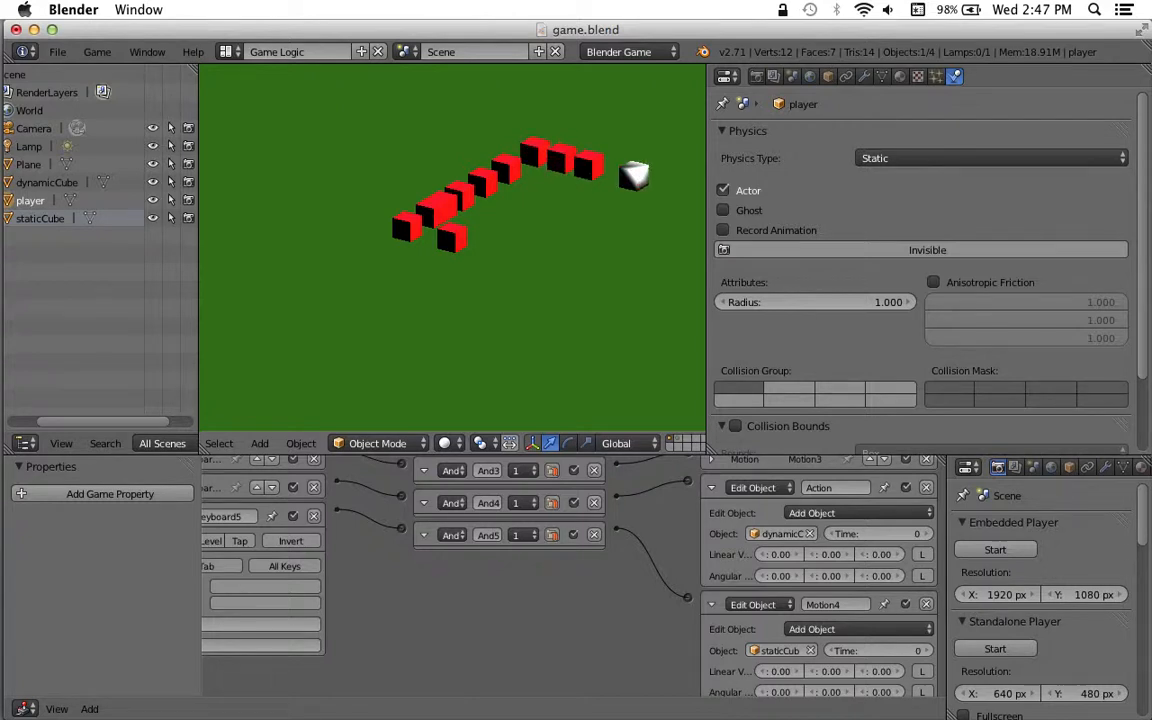
pyautogui.press('Down')
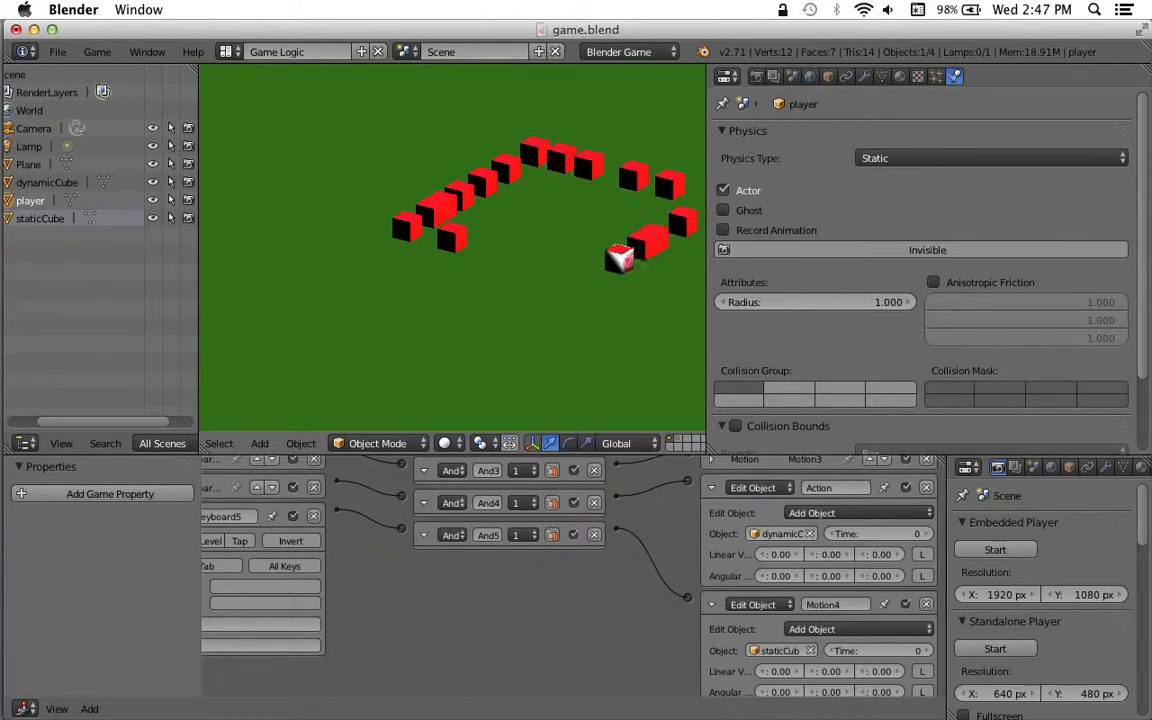
pyautogui.press('Left')
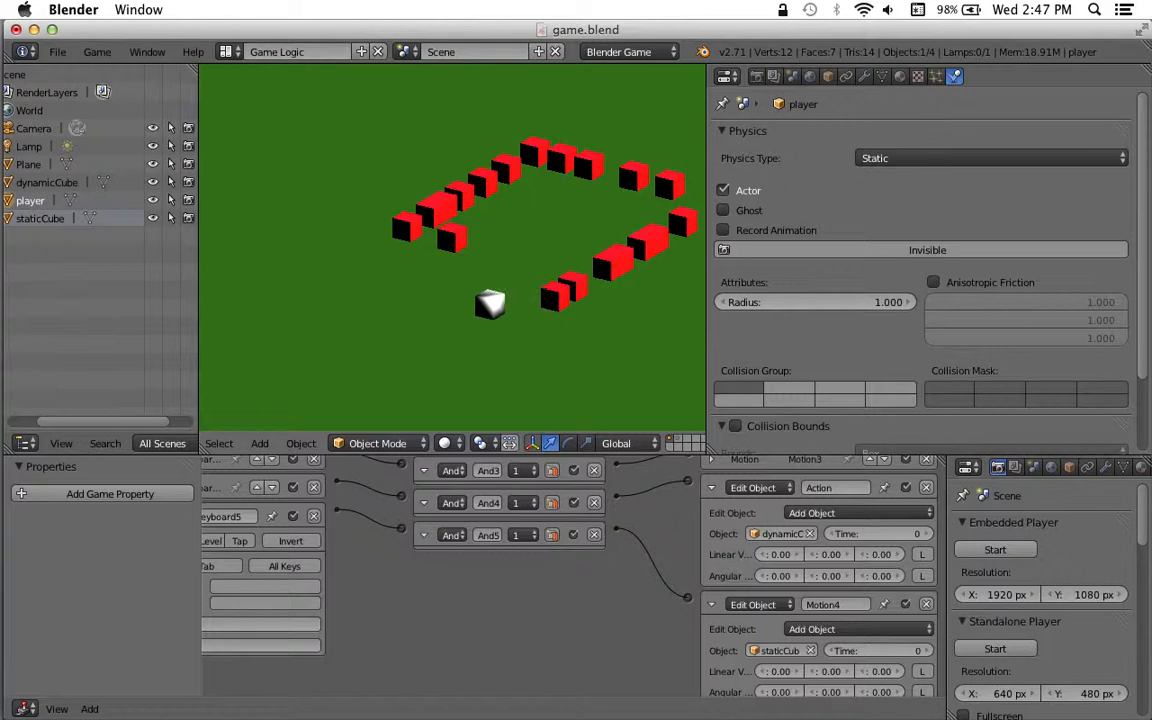
# - Spawn more red static cubes across the near side of the loop and beyond it, and bring the player back inside
pyautogui.press('Up')
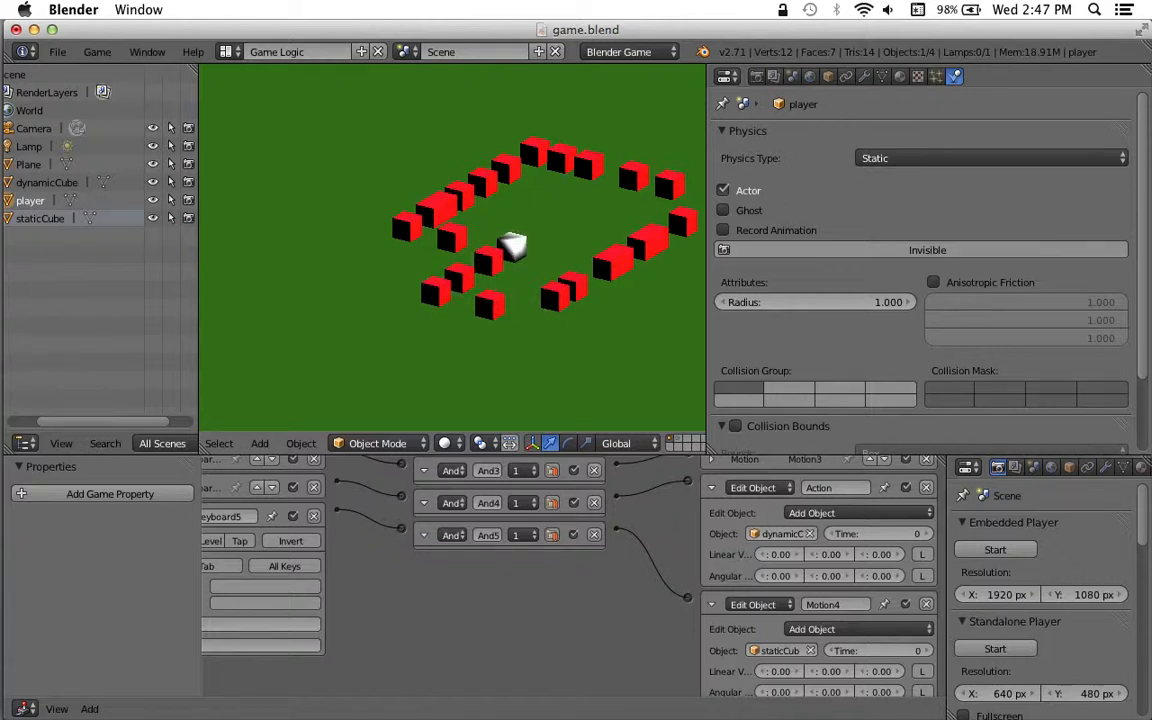
pyautogui.press('Down')
pyautogui.press('Left')
pyautogui.press('Tab')
pyautogui.press('Right')
pyautogui.press('Down')
pyautogui.press('Left')
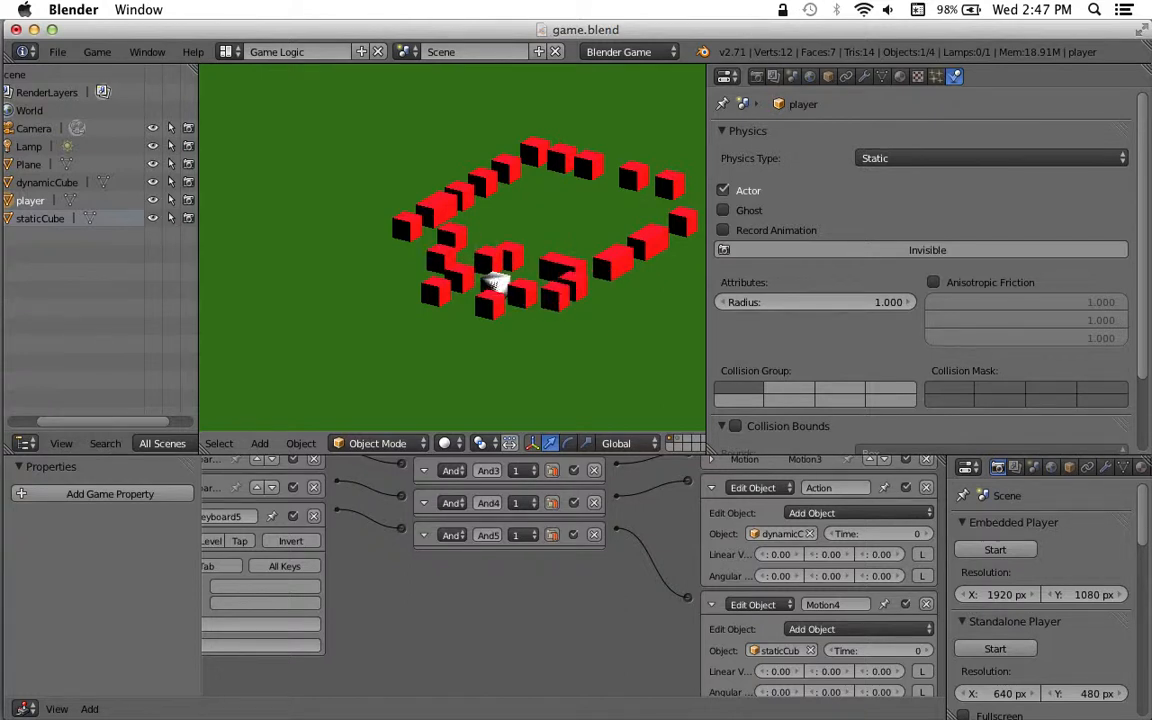
pyautogui.press('Right')
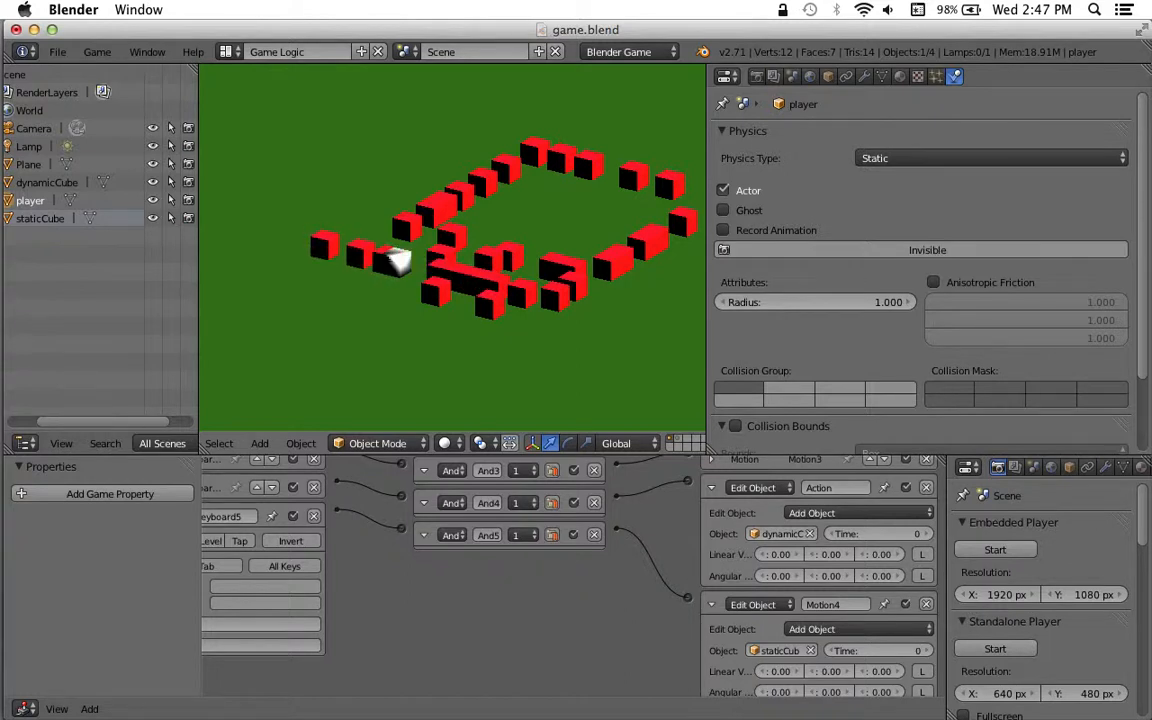
pyautogui.press('Left')
pyautogui.press('Up')
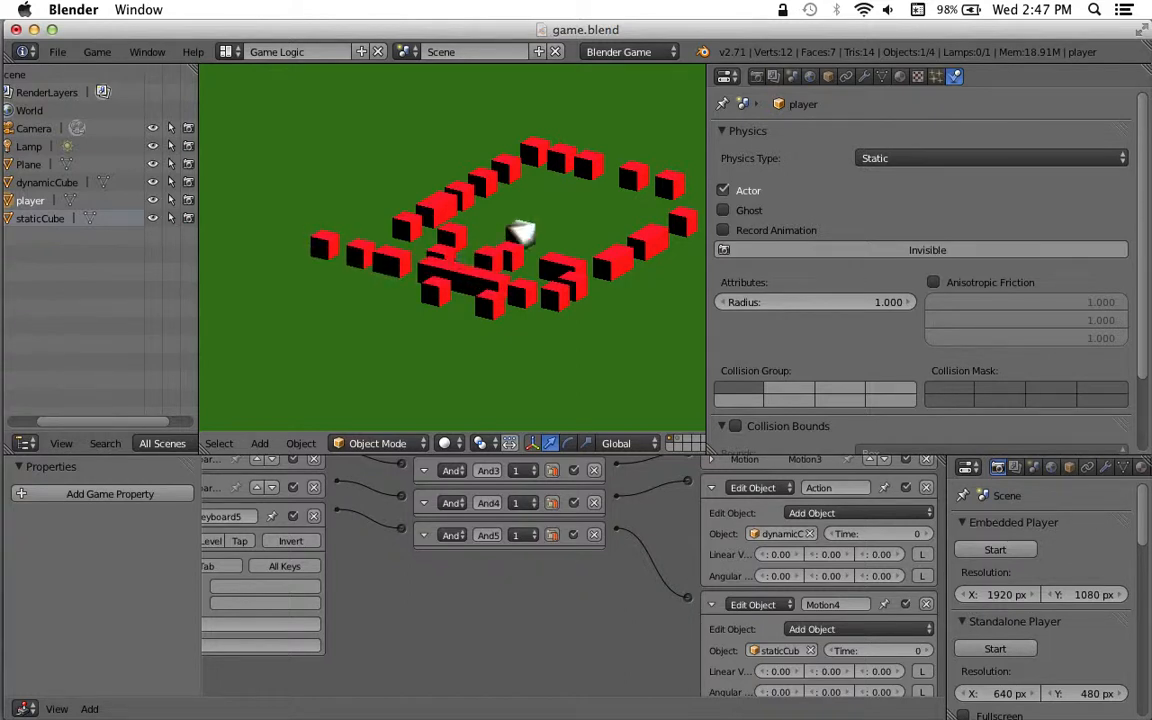
# - Spawn a blue dynamic cube inside the red enclosure and test pushing it with the player
pyautogui.press('space')
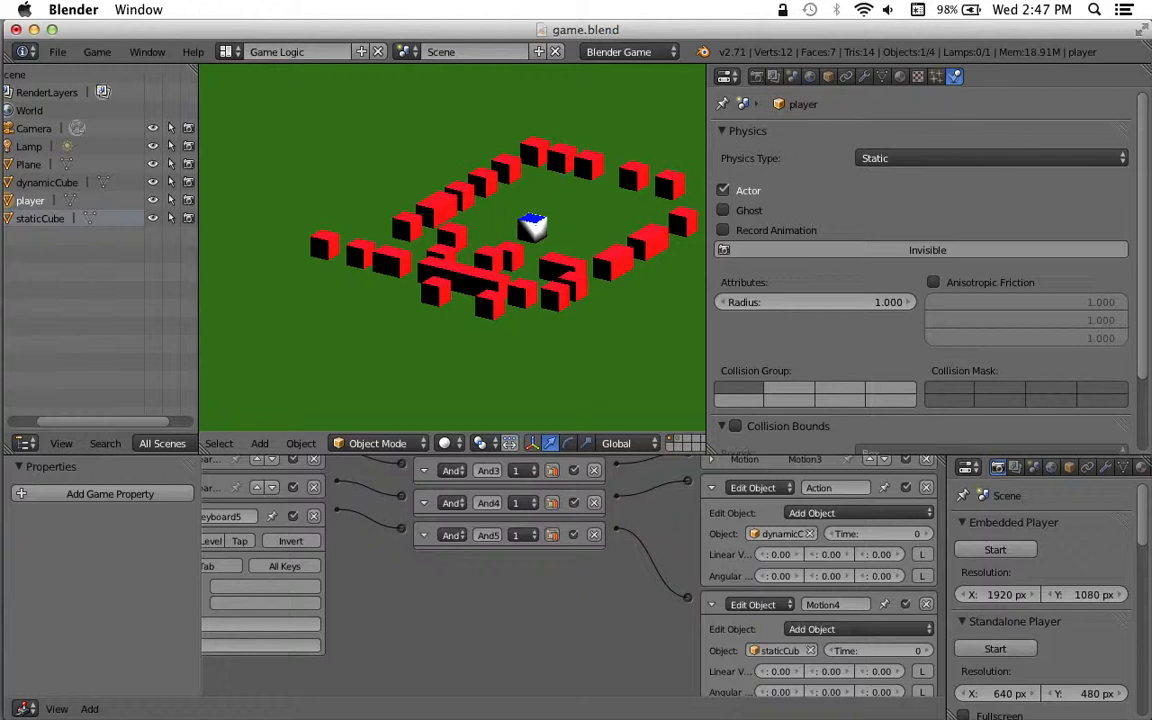
pyautogui.press('Down')
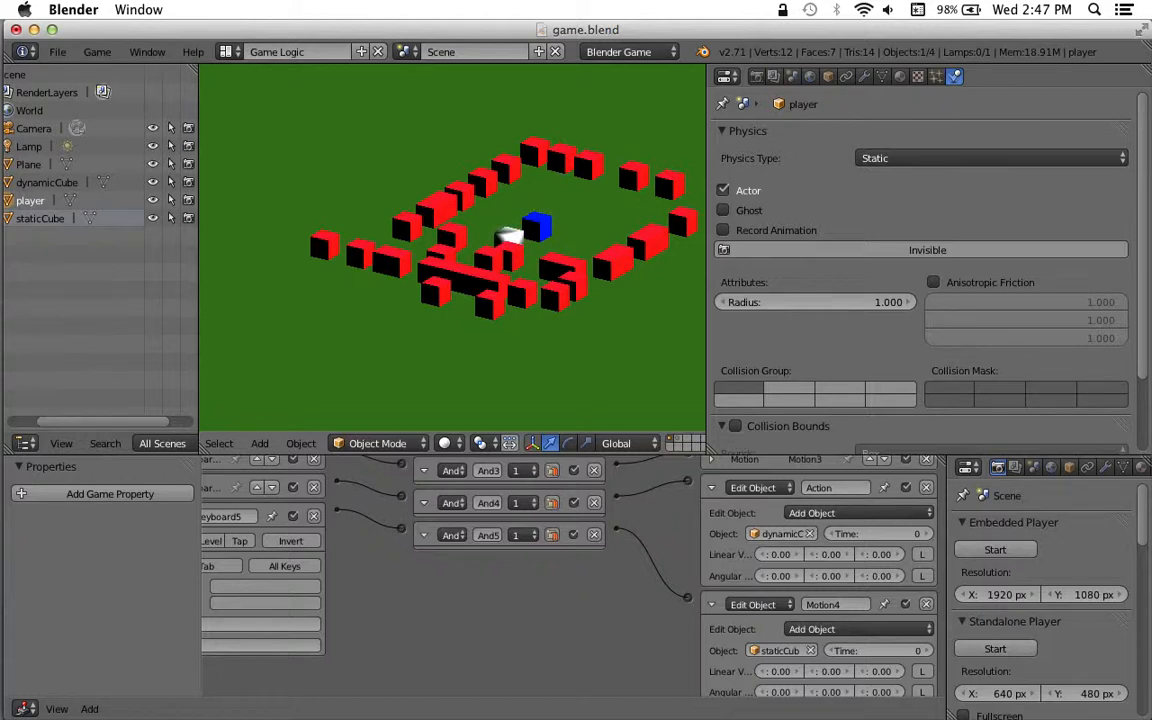
pyautogui.press('Up')
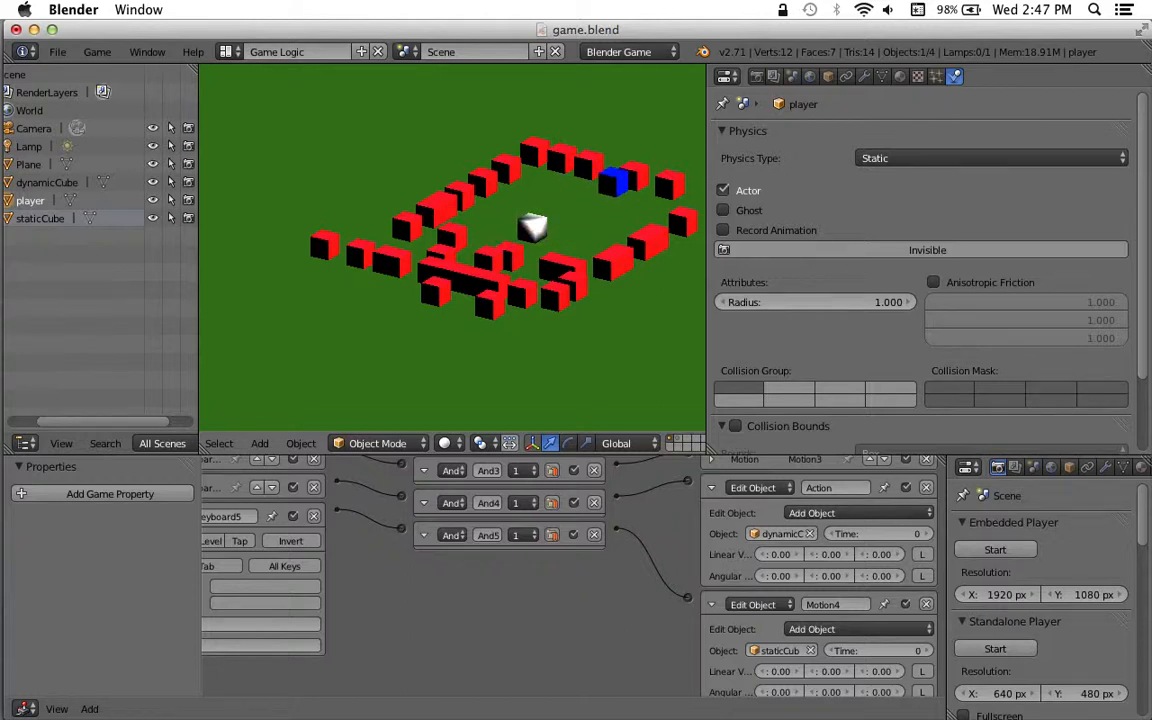
pyautogui.press('Left')
pyautogui.press('Right')
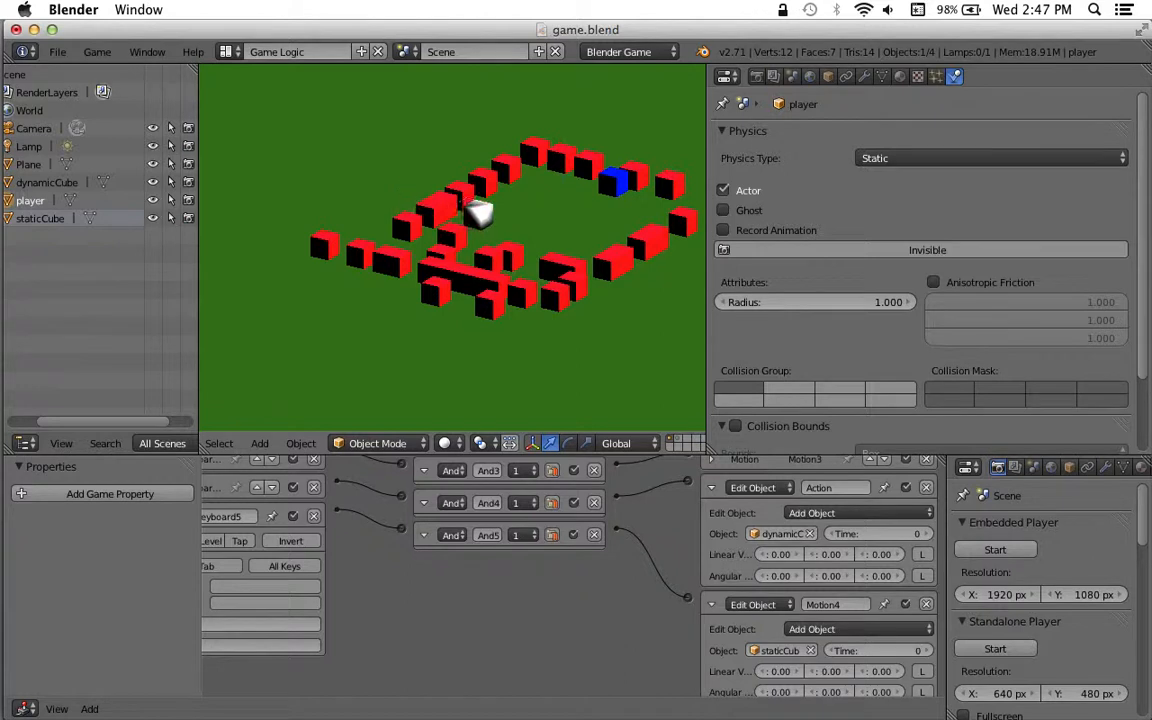
pyautogui.press('Up')
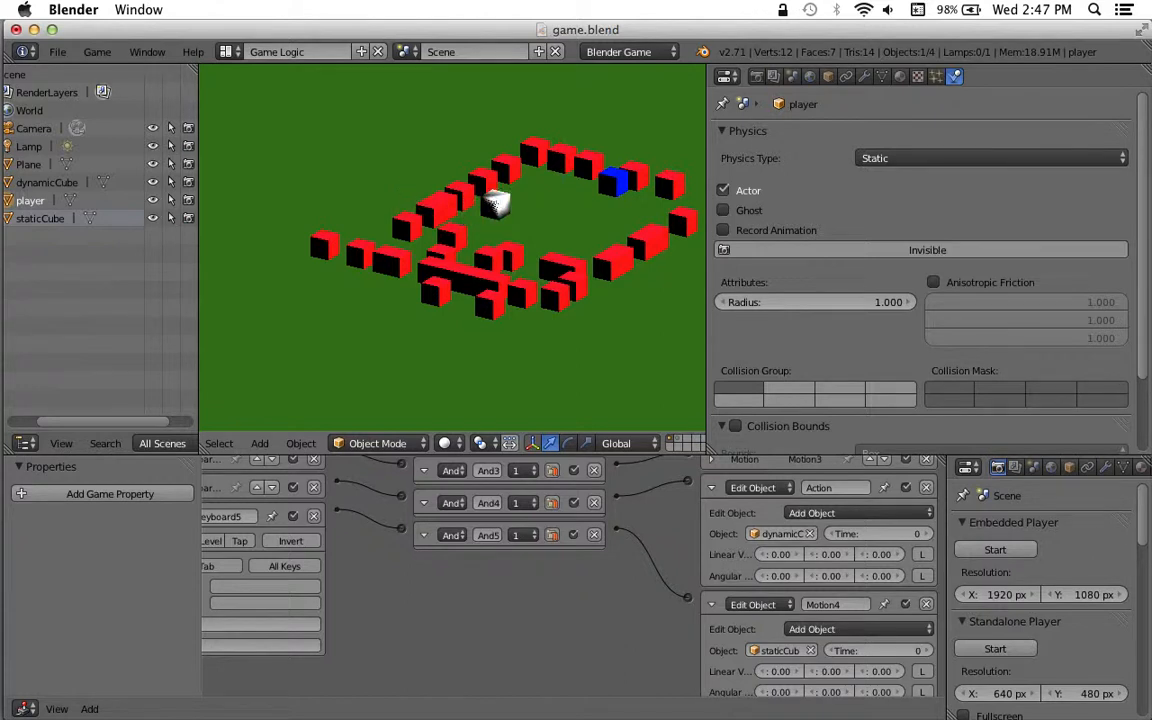
# - Spawn a pile of blue dynamic cubes in the far corner of the red enclosure
pyautogui.press('space')
pyautogui.press('space')
pyautogui.press('space')
pyautogui.press('space')
pyautogui.press('space')
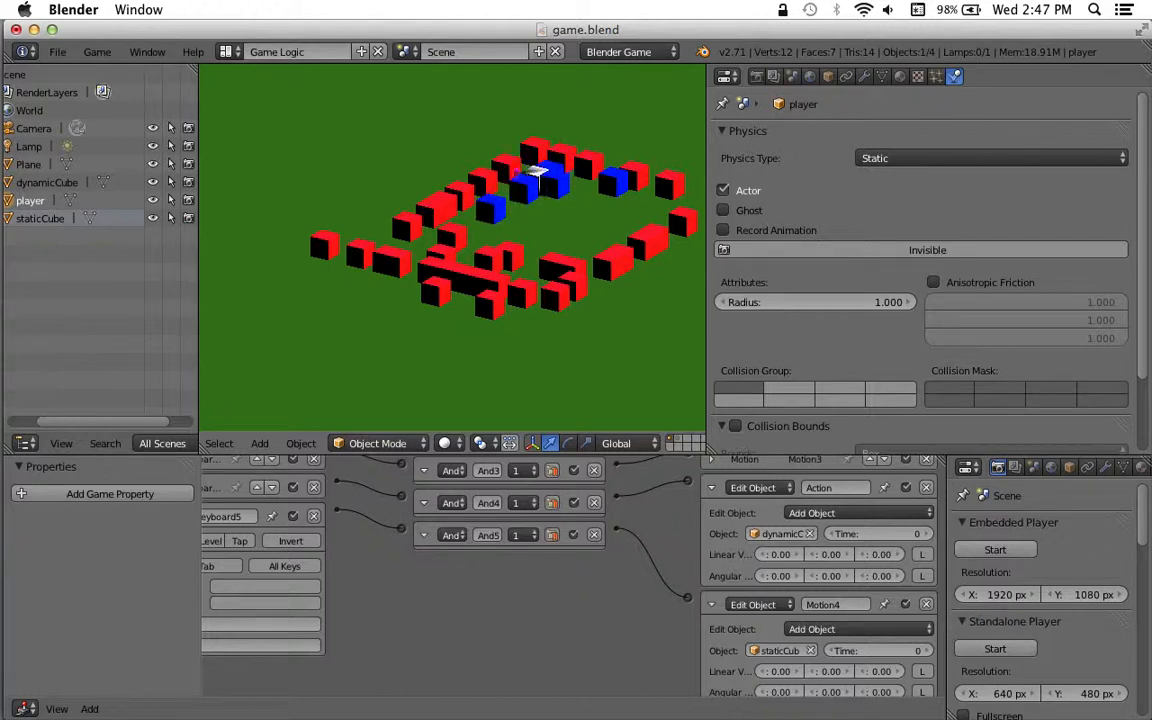
pyautogui.press('space')
pyautogui.press('space')
pyautogui.press('space')
pyautogui.press('space')
pyautogui.press('space')
pyautogui.press('space')
pyautogui.press('space')
pyautogui.press('space')
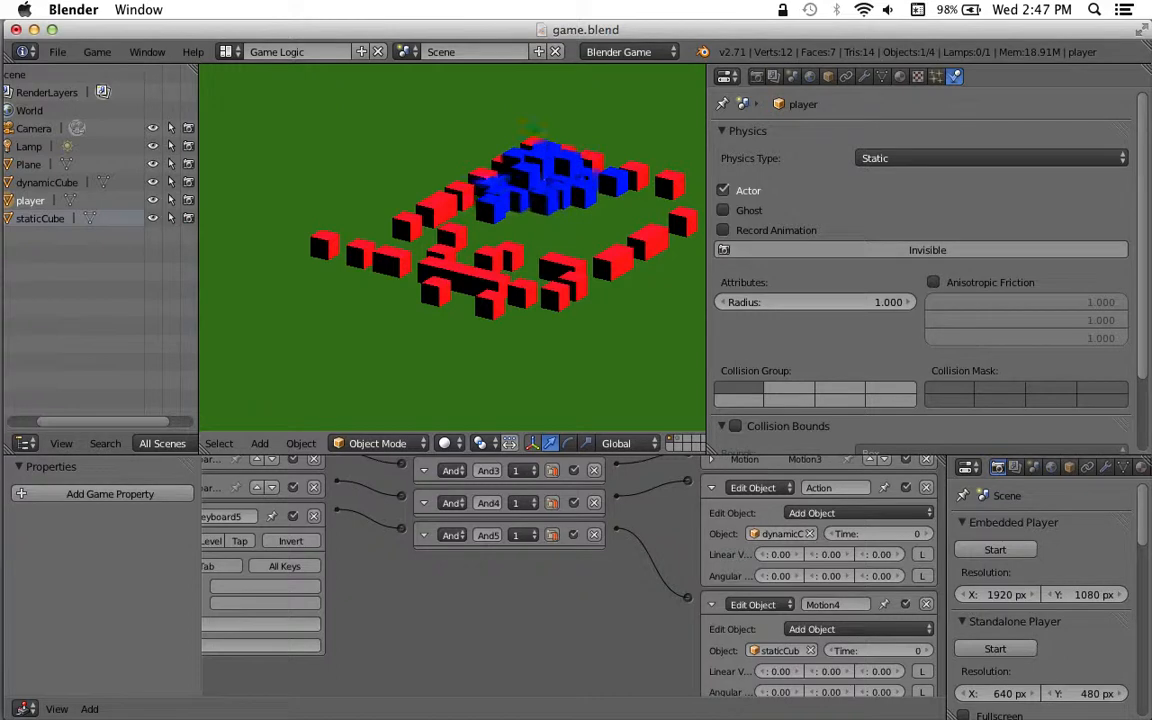
# - Drive the player through the pile of blue dynamic cubes to test their collisions with the red static walls
pyautogui.press('Down')
pyautogui.press('Up')
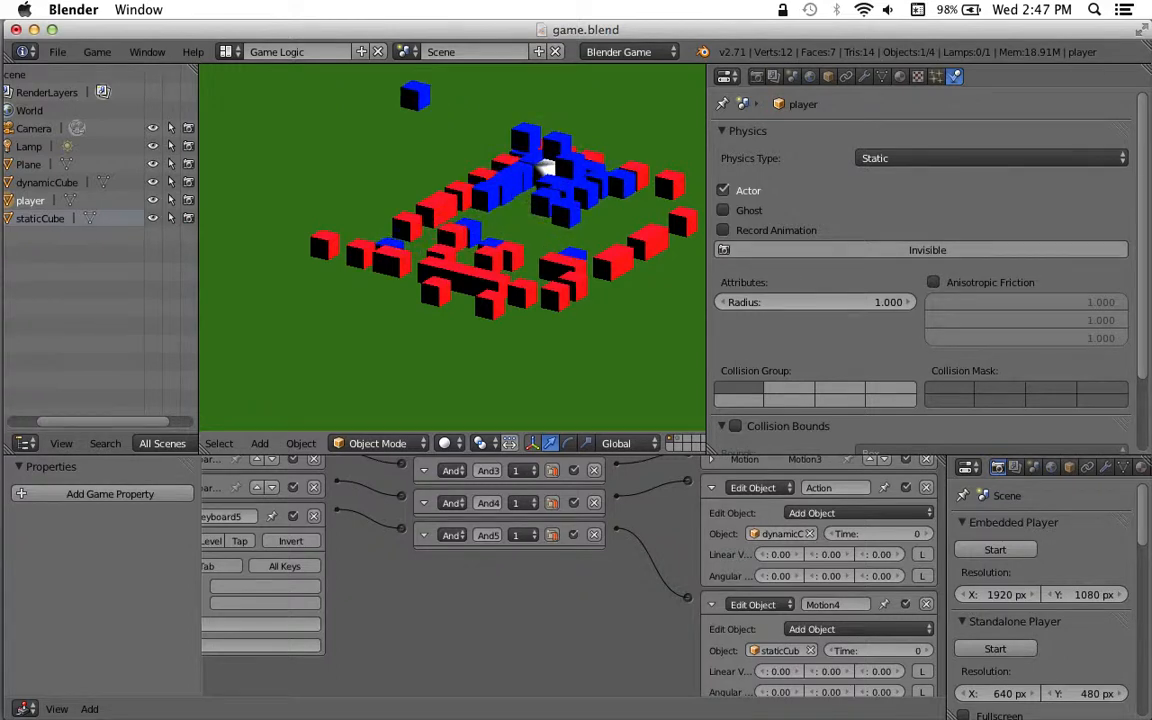
pyautogui.press('Right')
pyautogui.press('Down')
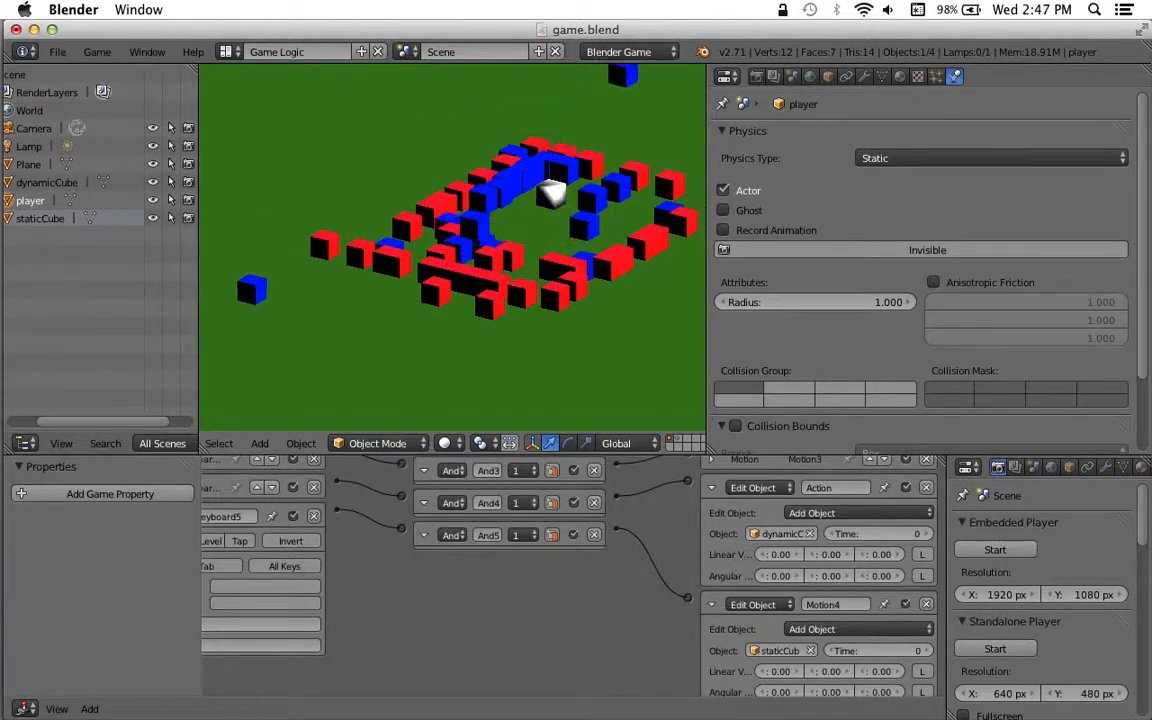
pyautogui.press('Down')
pyautogui.press('Left')
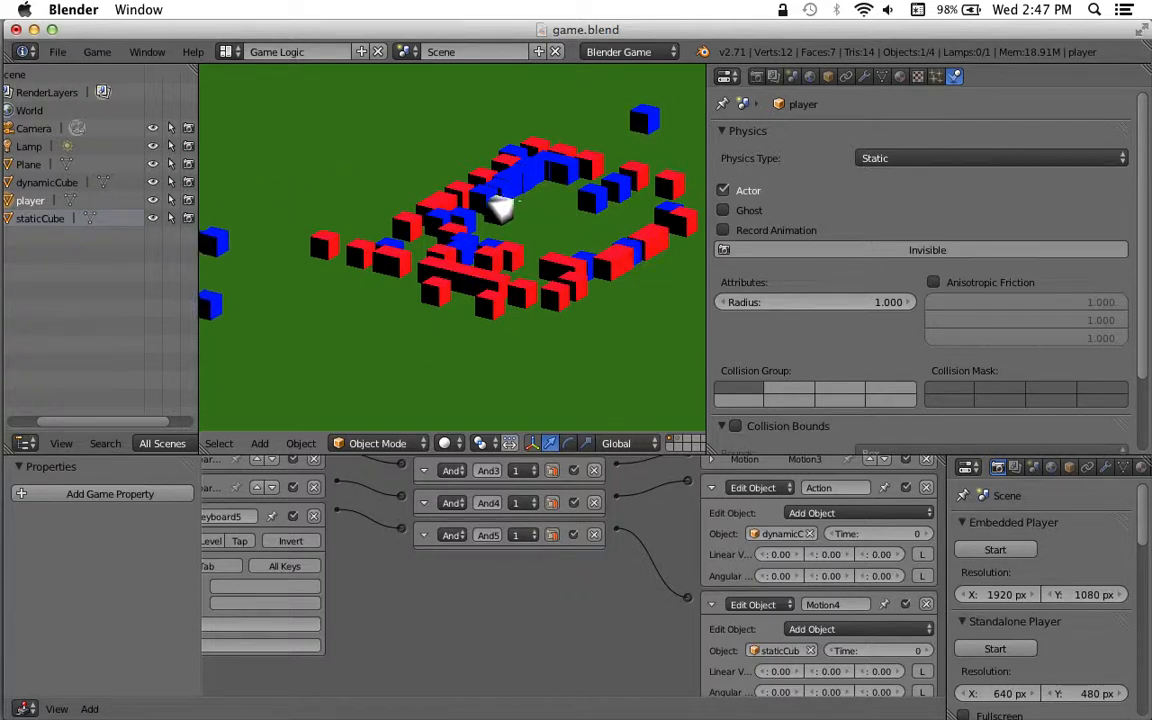
pyautogui.press('Up')
pyautogui.press('Right')
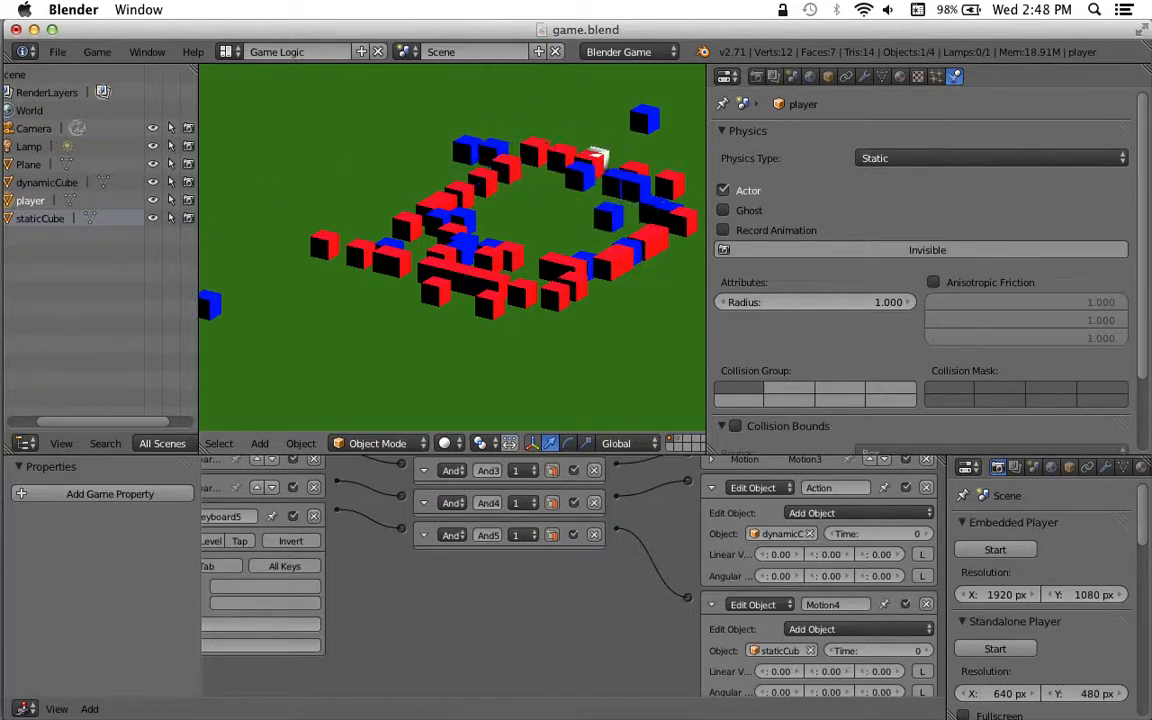
pyautogui.press('Down')
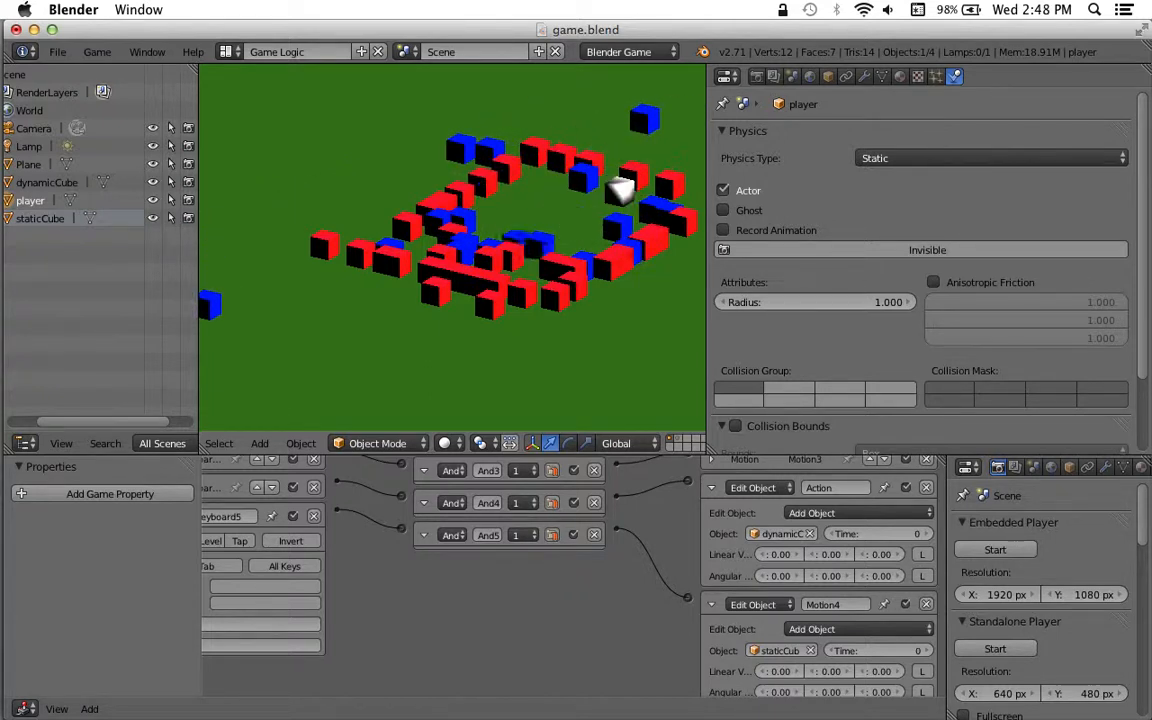
pyautogui.press('Down')
pyautogui.press('Up')
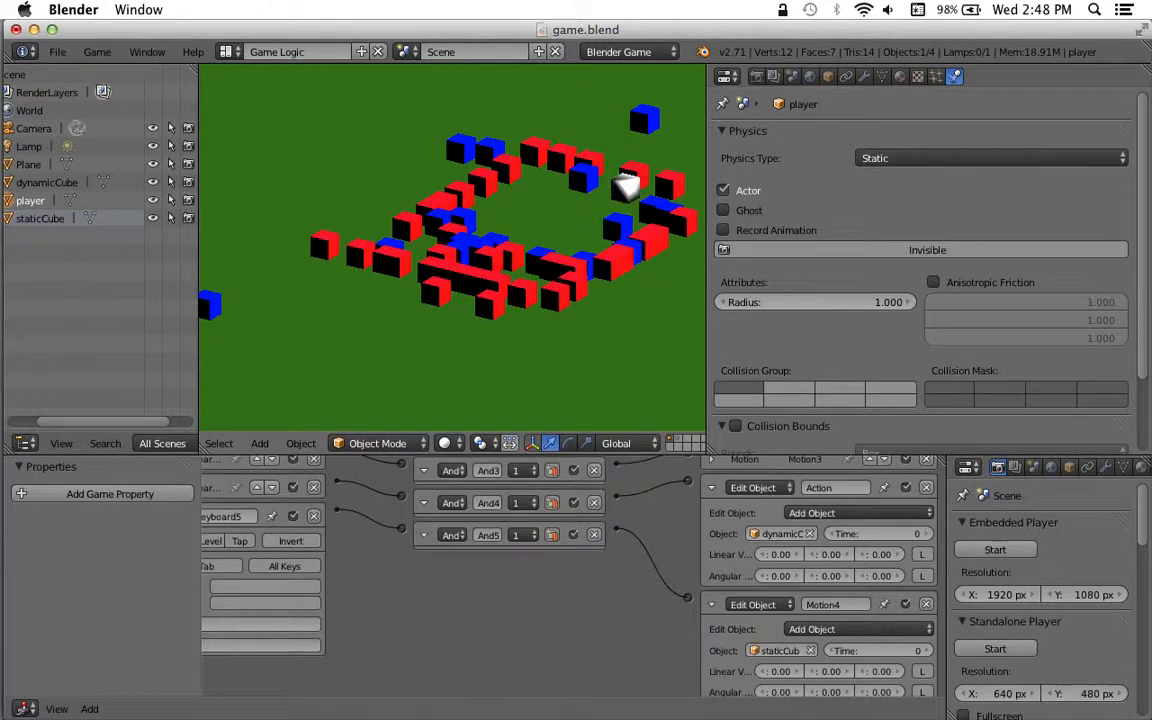
pyautogui.press('super+Tab')
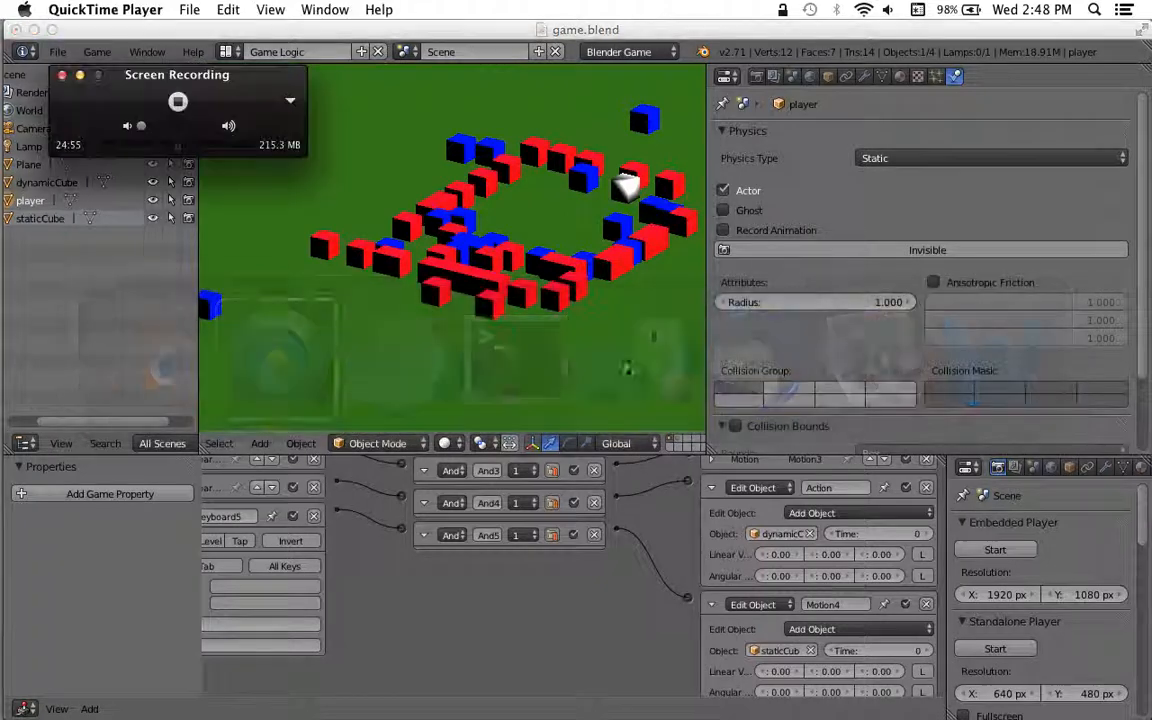